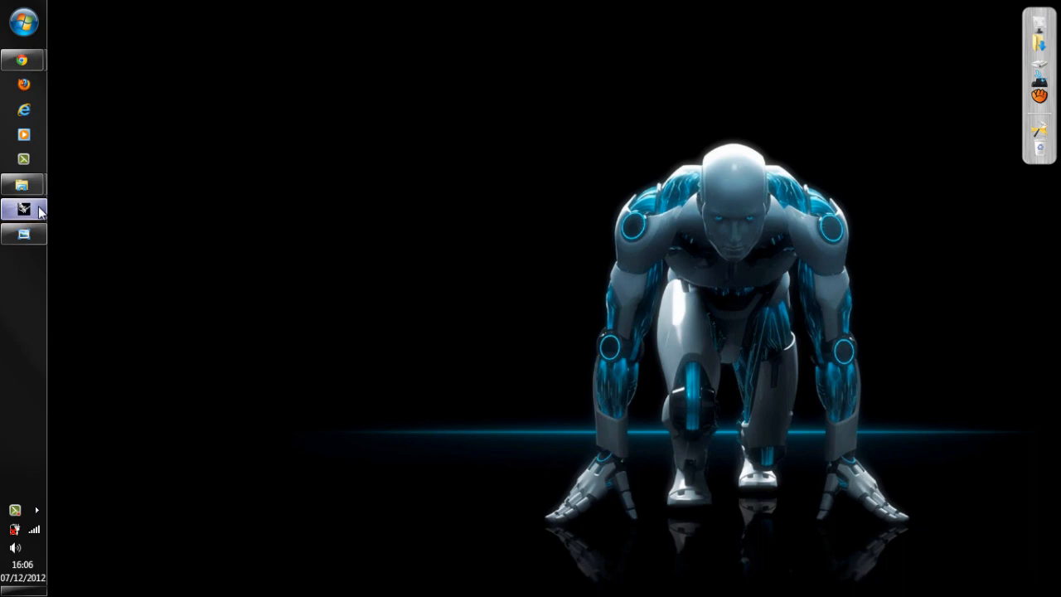
Restore the Front, Perspective and Top viewport layout and check the bottle's side profile curves in the Front view.
right_click_drag(515, 406, 495, 378)
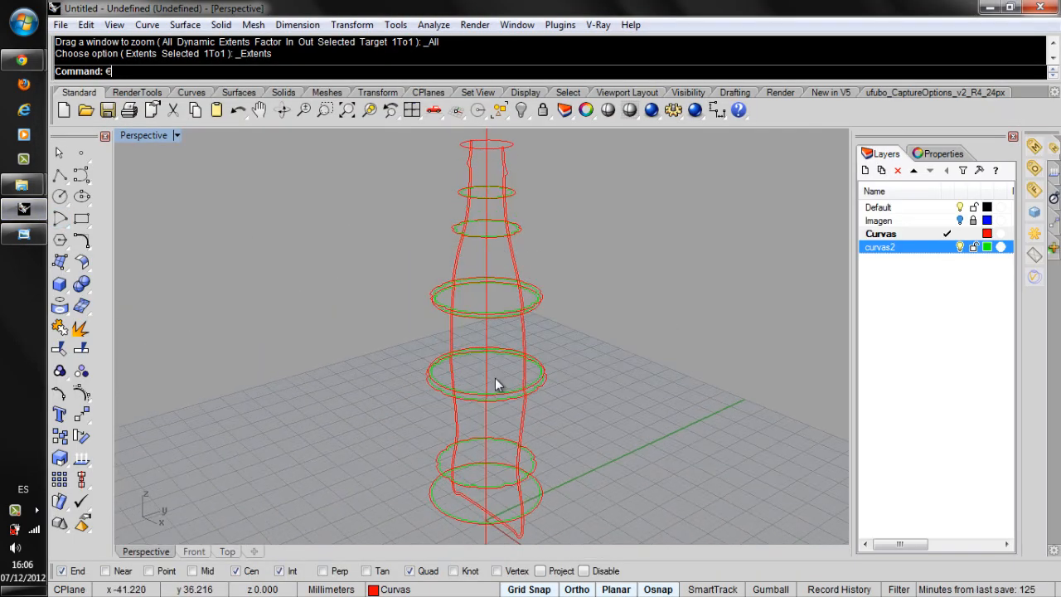
double_click(141, 136)
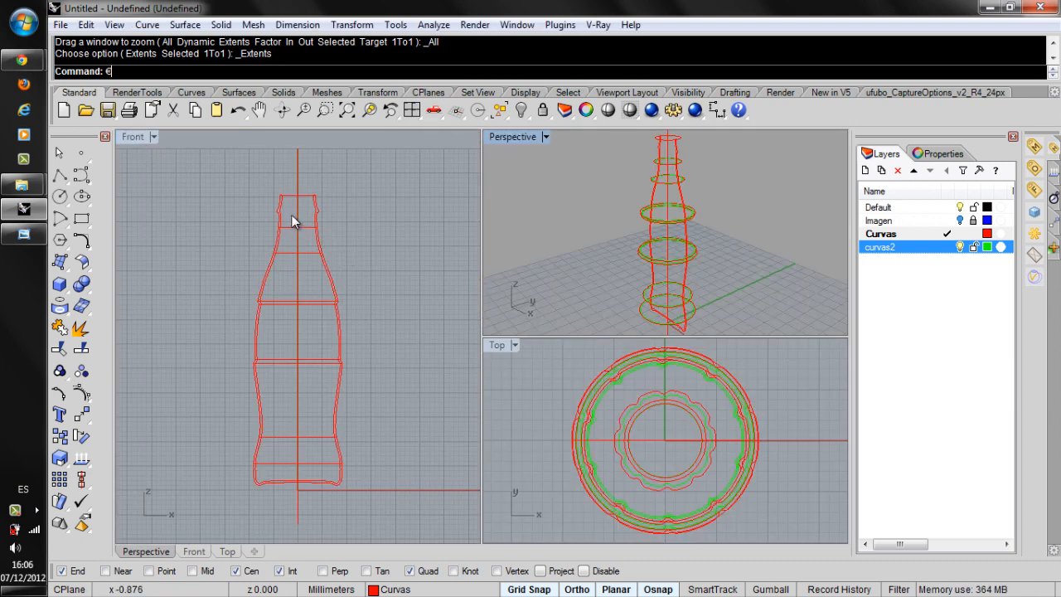
left_click(318, 214)
left_click(280, 214)
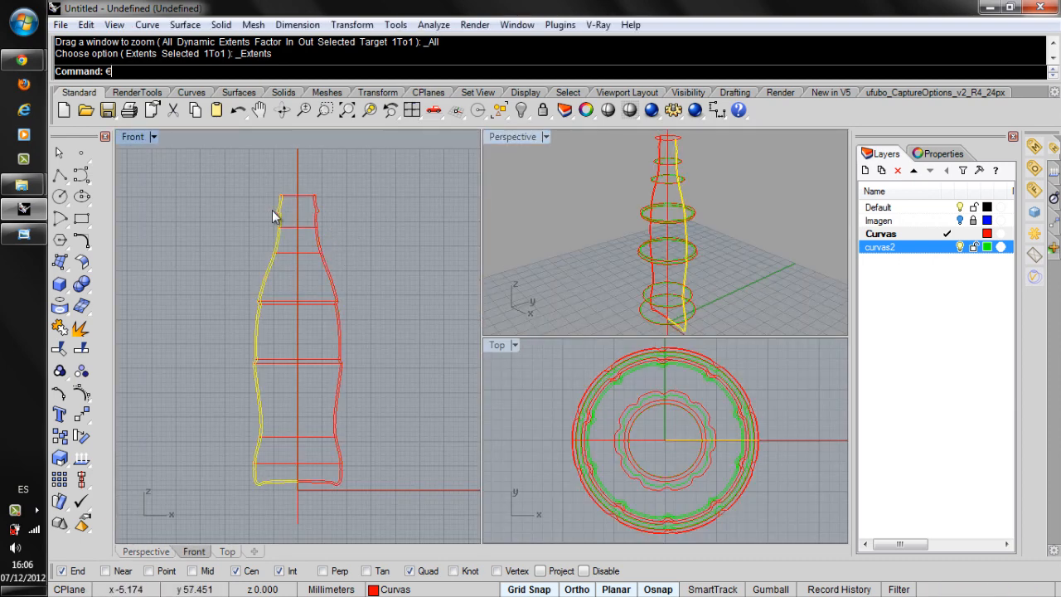
left_click(389, 232)
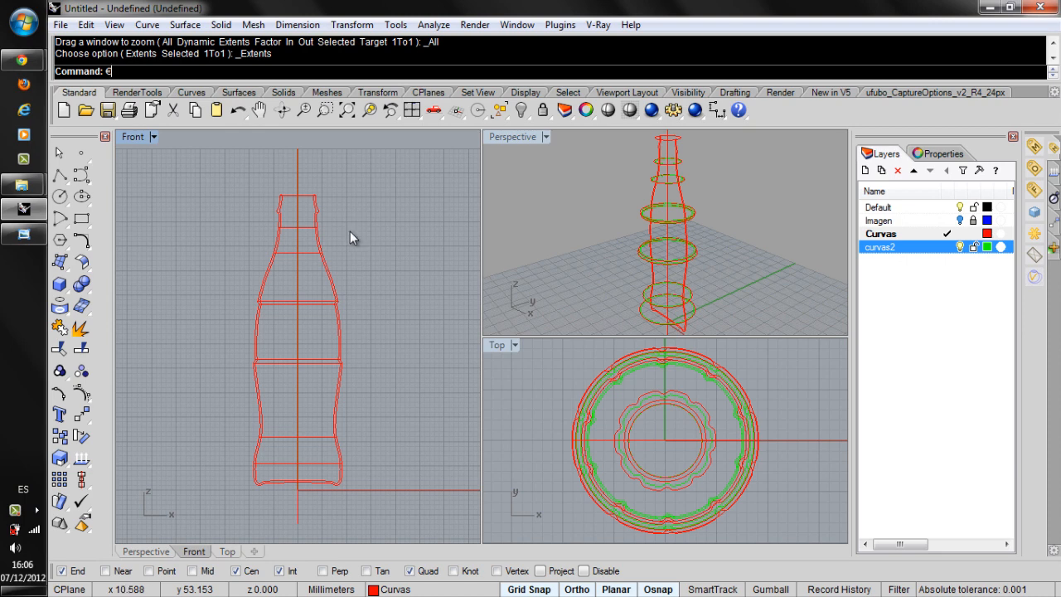
Start a Sweep 2 Rails surface using the bottle's left and right side profiles as the two rails.
left_click(184, 25)
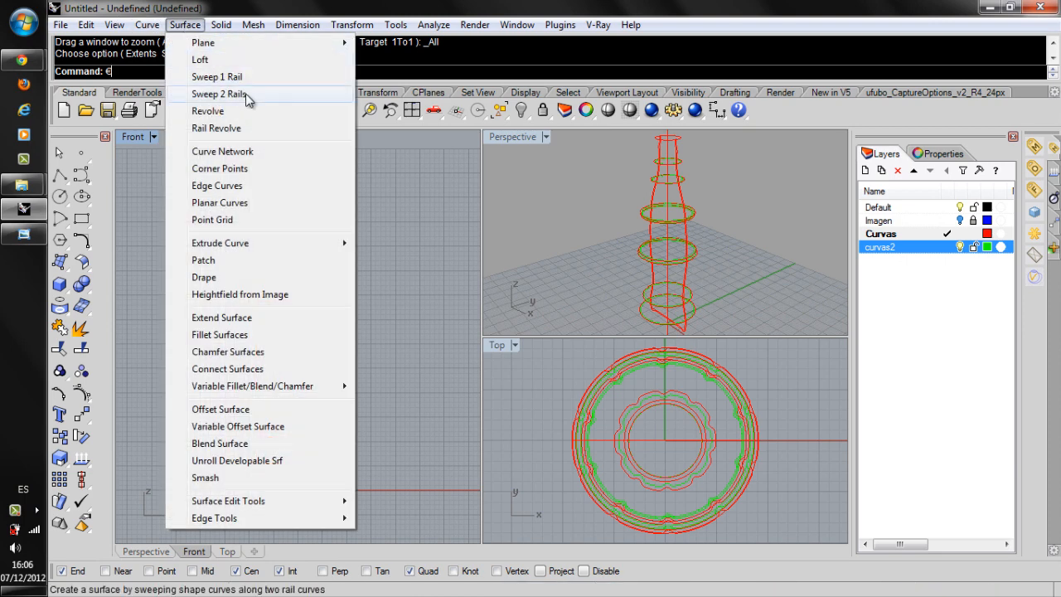
left_click(246, 95)
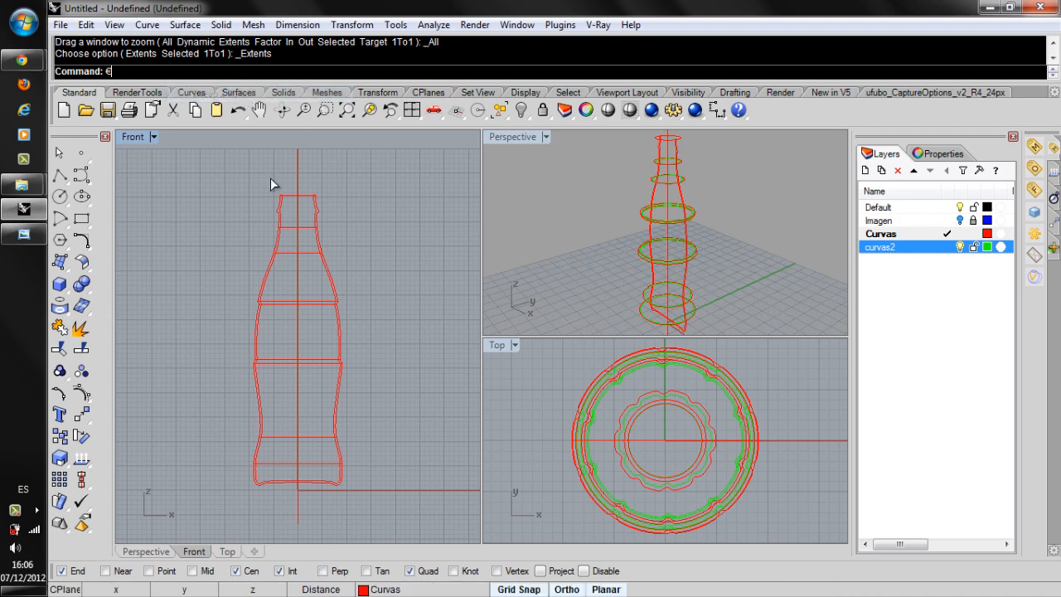
left_click(273, 277)
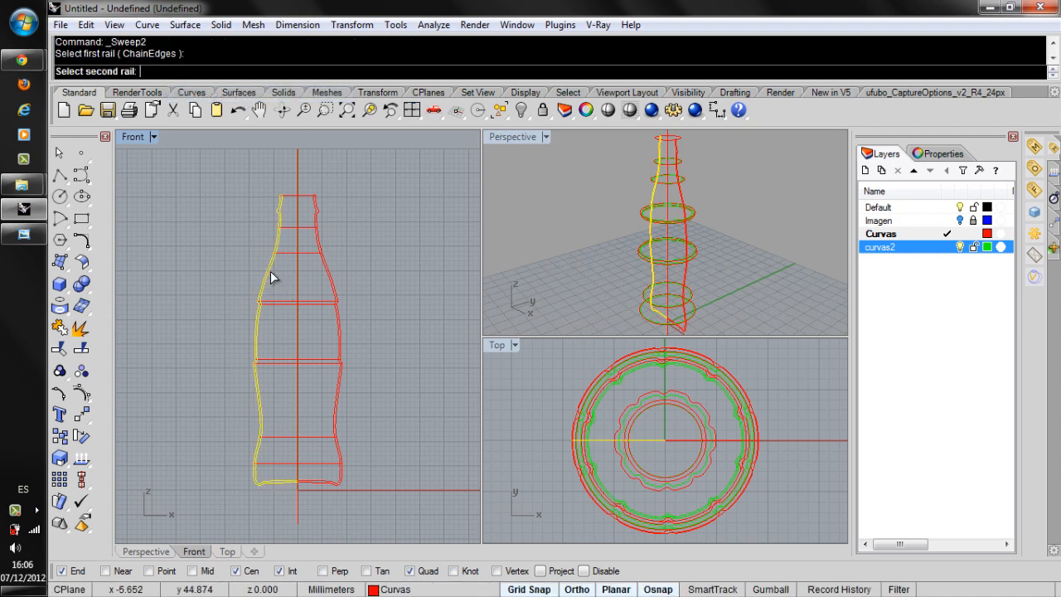
left_click(327, 275)
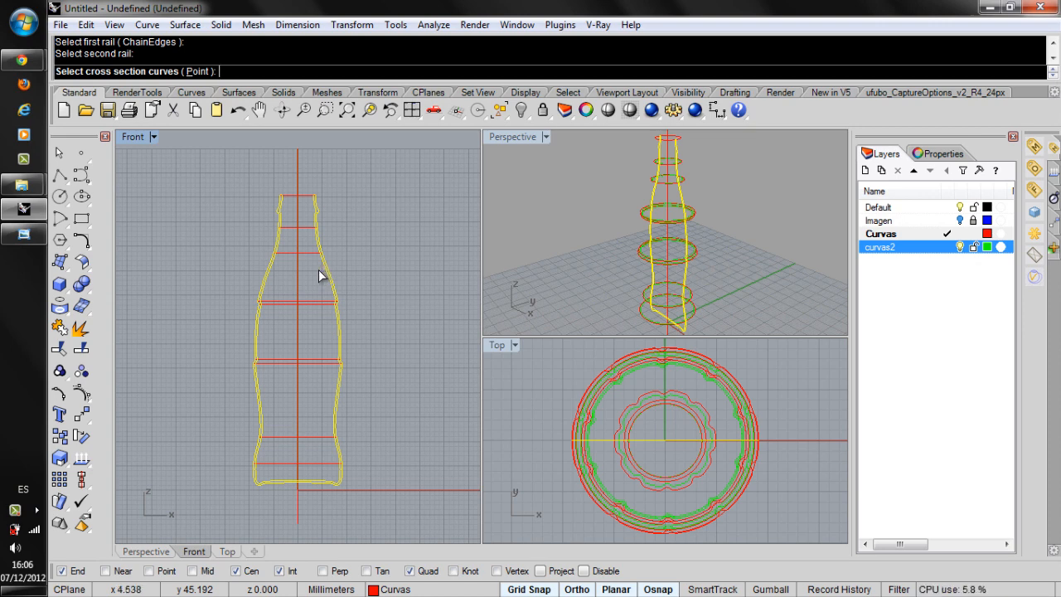
Add a point cross section where the two outer profile curves meet at the centre of the bottle's base.
left_click(198, 71)
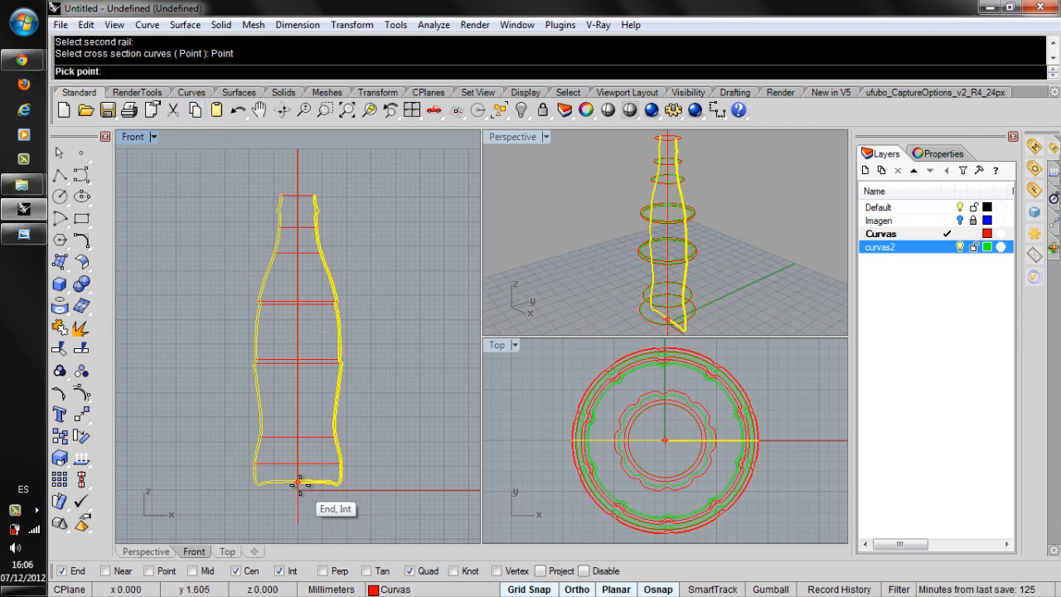
scroll(298, 484, "up", 8)
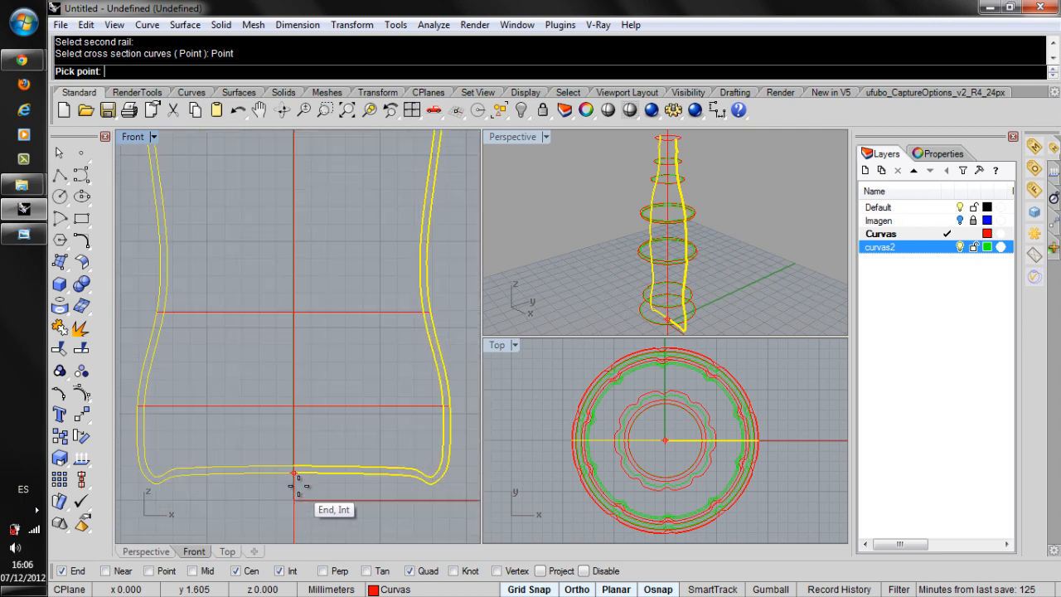
left_click(294, 467)
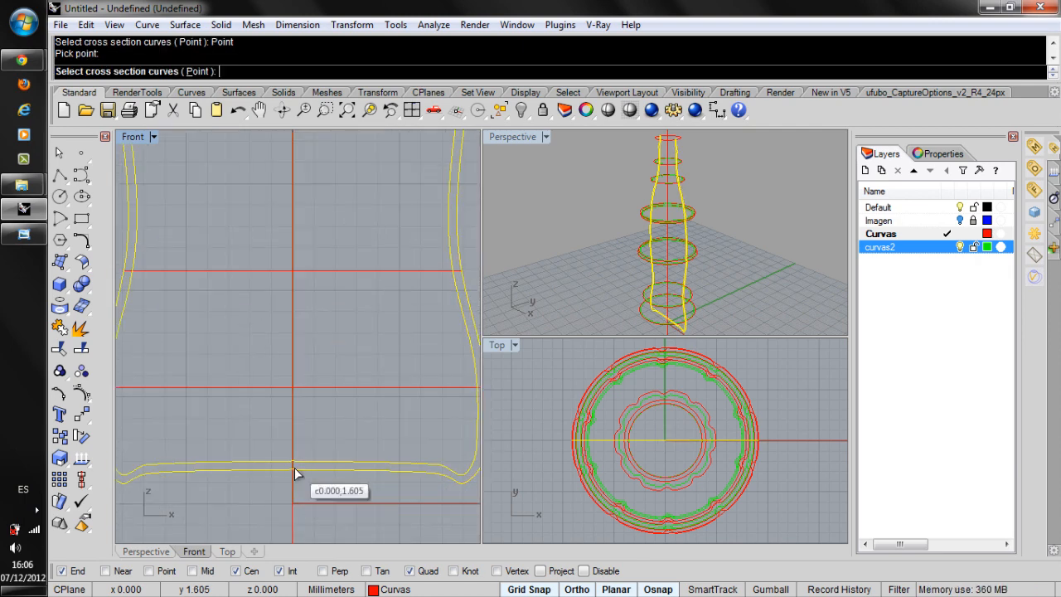
scroll(295, 477, "down", 5)
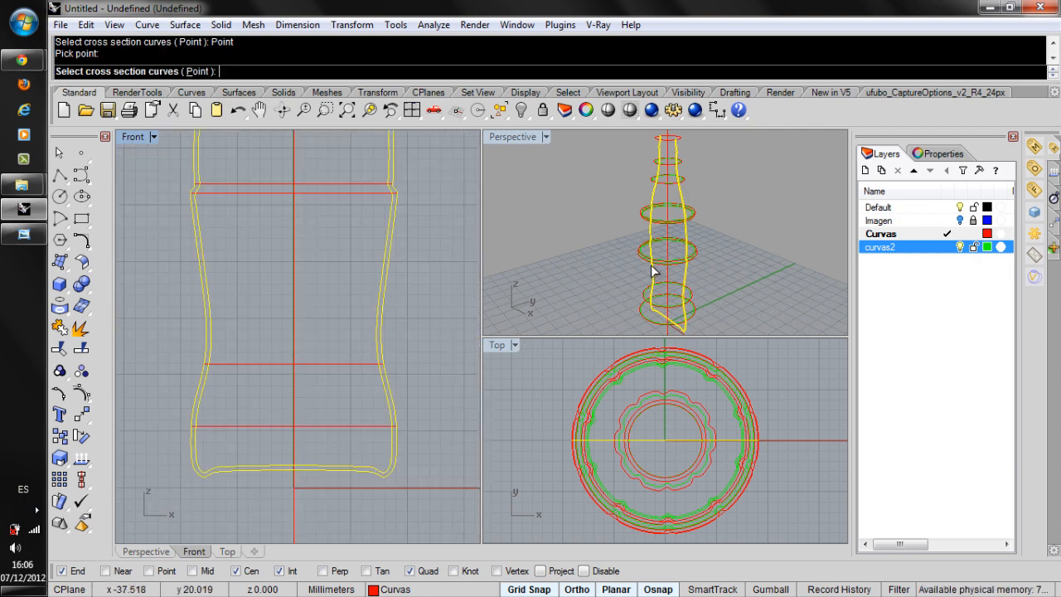
Add the outer red base circle and the scalloped outer ring just above it as sweep cross sections.
scroll(663, 290, "down", 3)
scroll(663, 287, "up", 8)
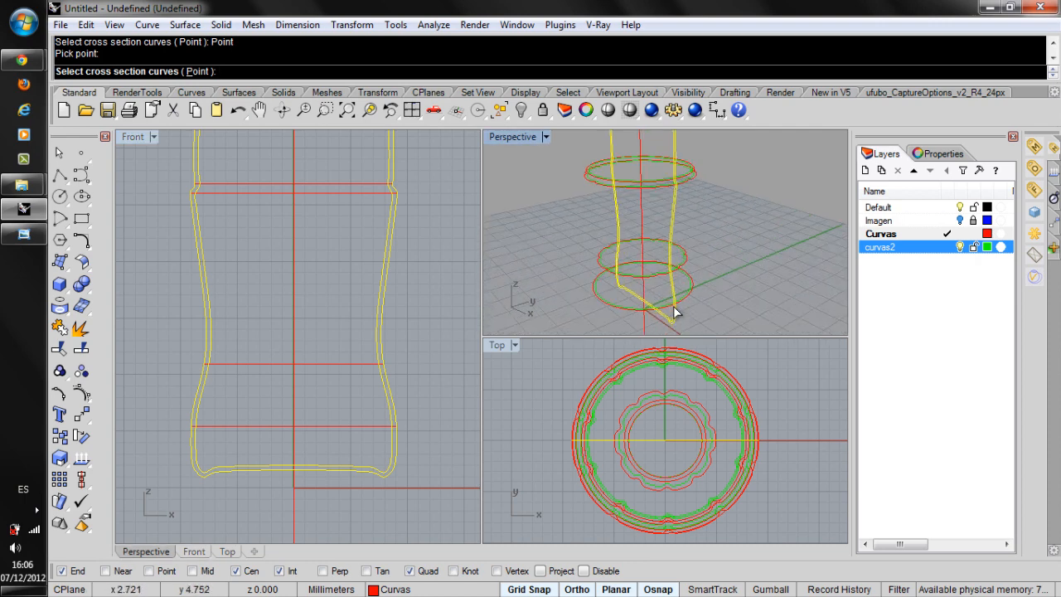
scroll(677, 306, "up", 1)
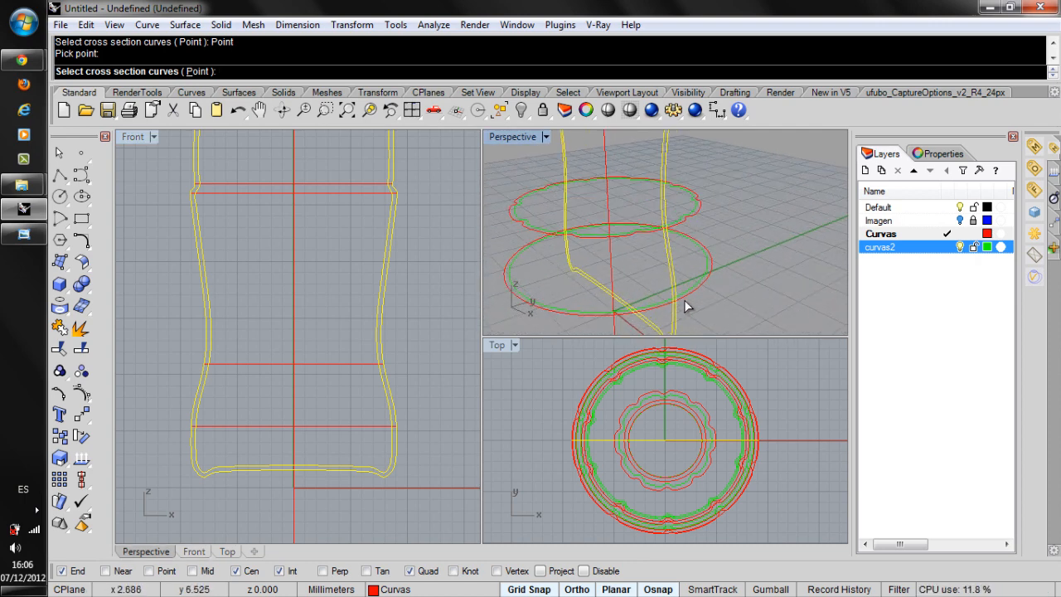
left_click(683, 299)
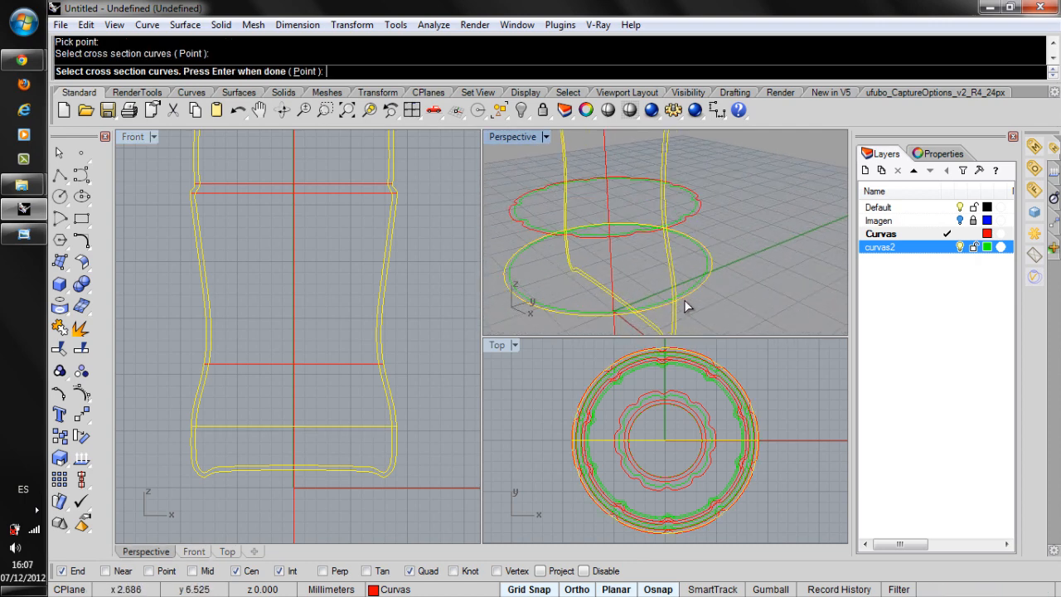
right_click_drag(674, 237, 674, 244)
left_click(672, 228)
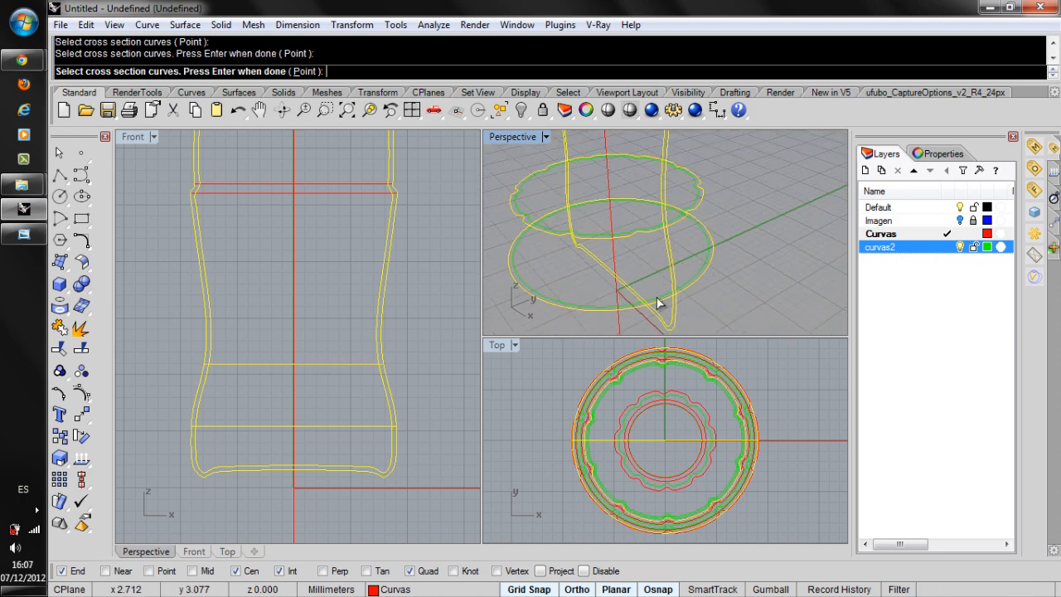
Add the two outer red rings around the middle of the bottle to the sweep cross sections.
scroll(652, 300, "down", 4)
scroll(663, 164, "up", 5)
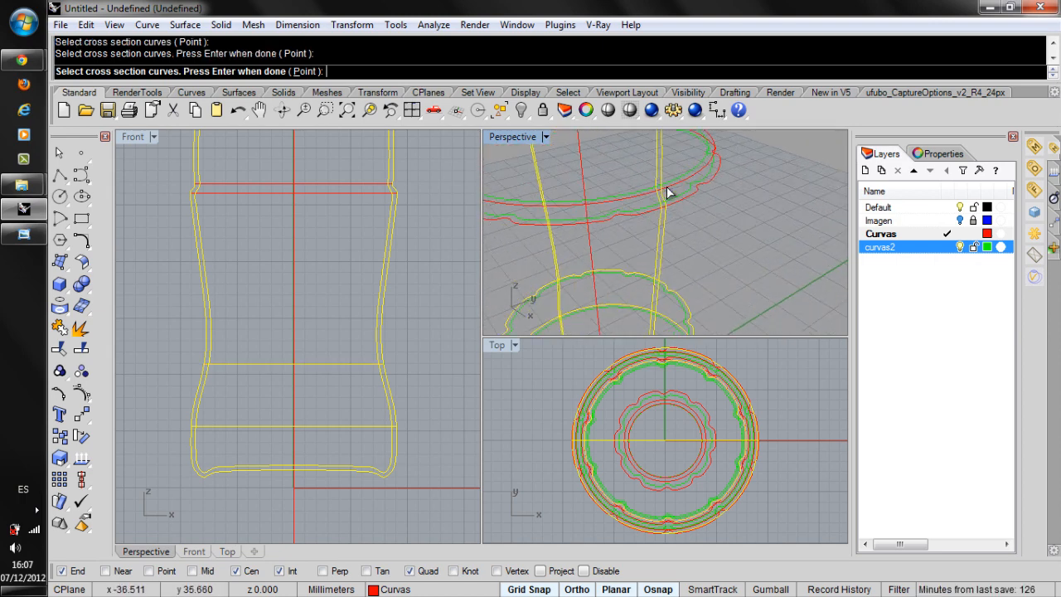
left_click(674, 211)
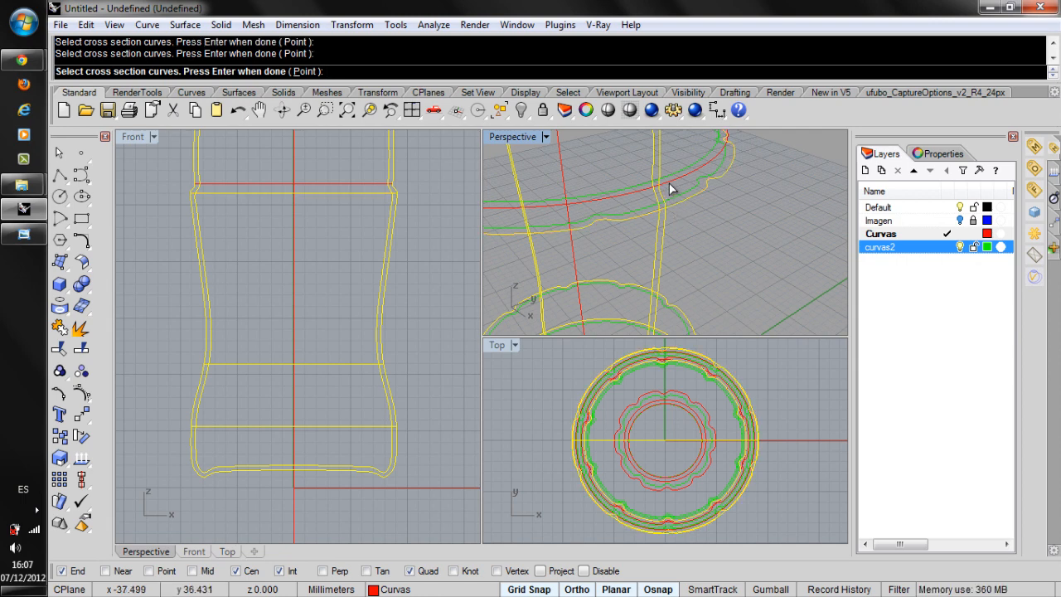
left_click(674, 186)
Add the two outer red rings of the pair around the bottle's upper body to the sweep cross sections.
scroll(659, 282, "down", 4)
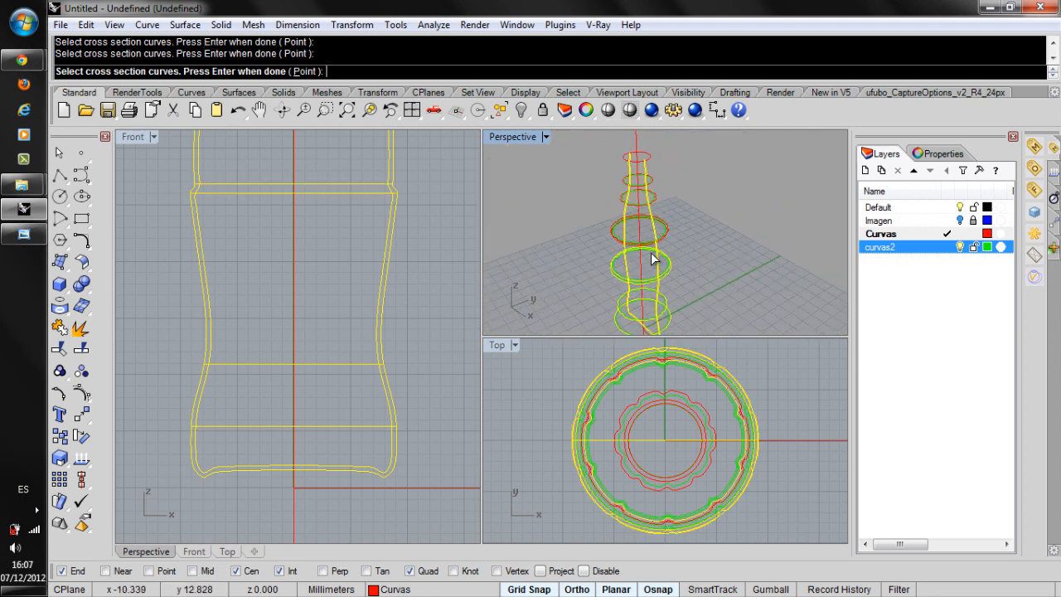
scroll(649, 240, "up", 4)
scroll(668, 267, "up", 3)
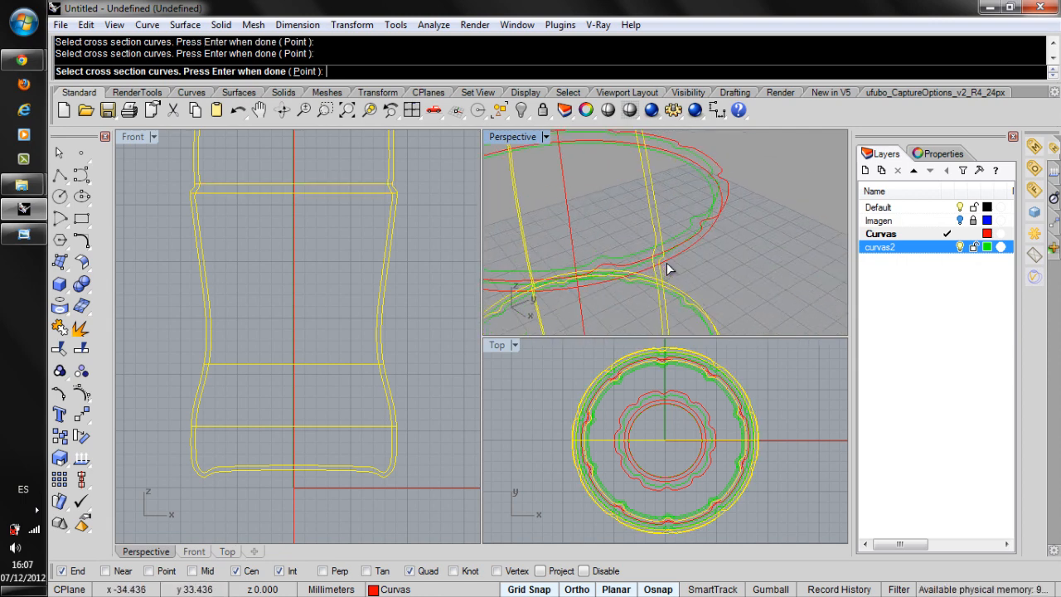
scroll(663, 270, "down", 2)
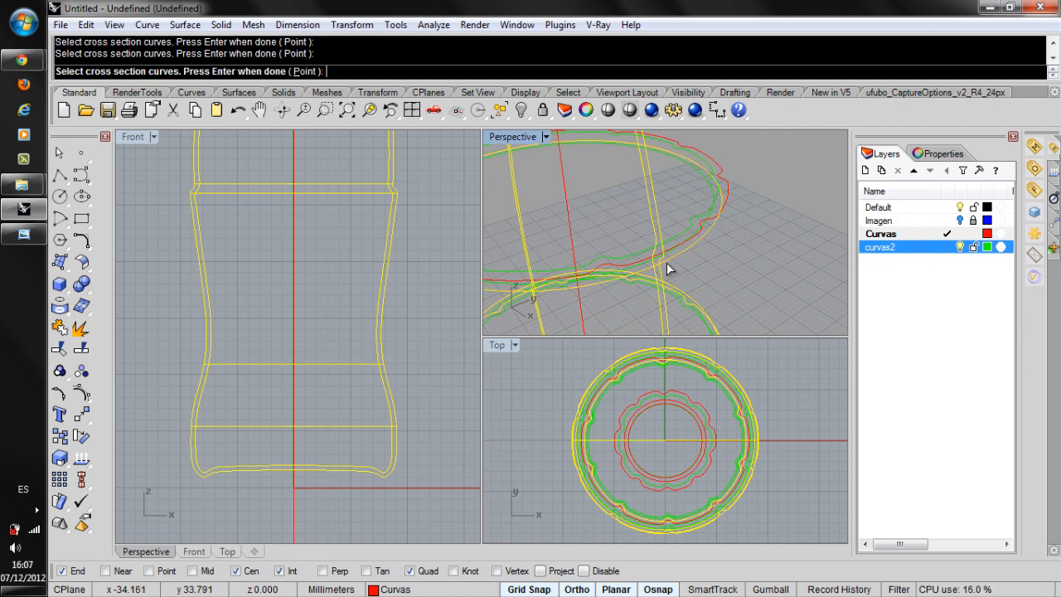
right_click_drag(648, 258, 646, 245)
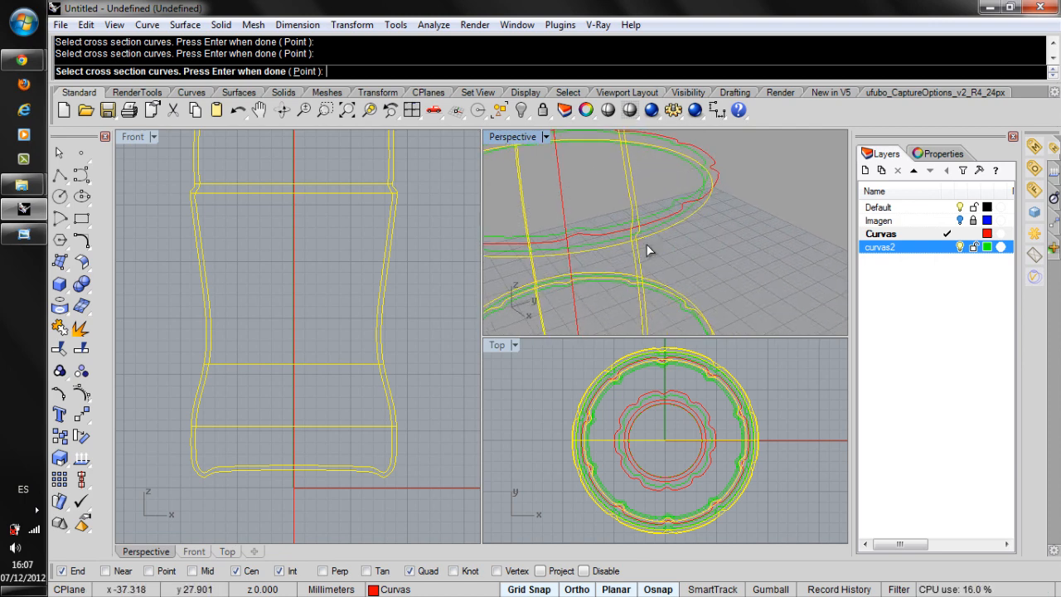
left_click(644, 222)
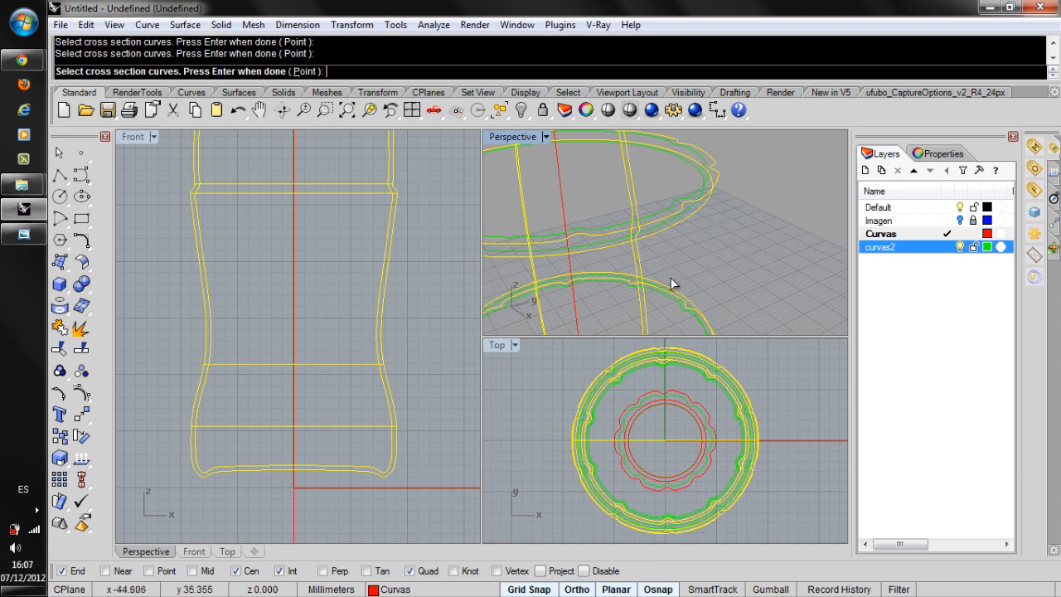
Add the outer scalloped neck ring, the outer neck circle above it and the mouth circle to the cross sections.
scroll(671, 286, "down", 4)
scroll(655, 305, "down", 3)
scroll(643, 199, "up", 5)
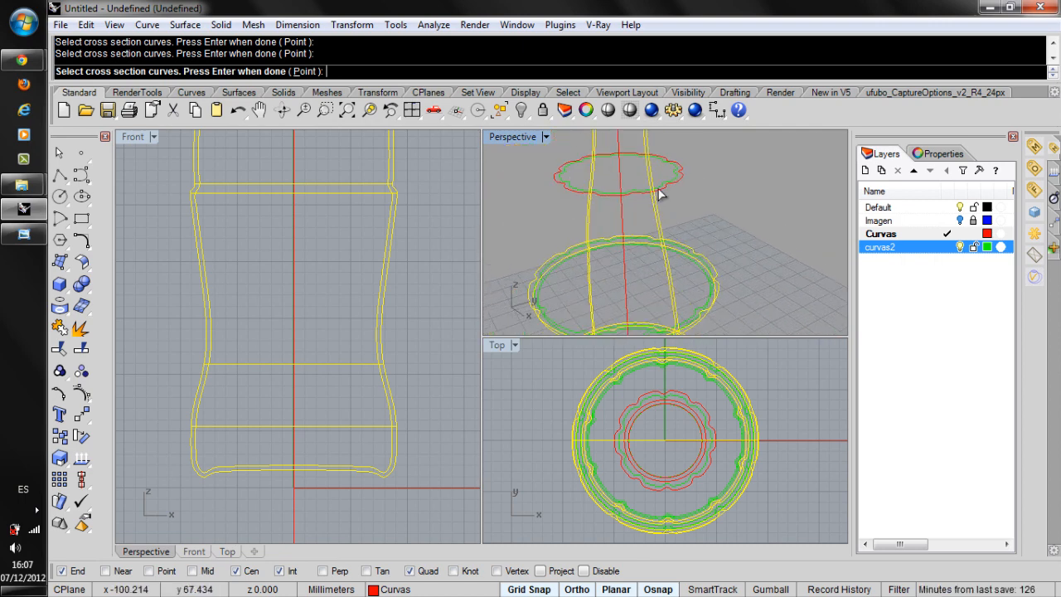
left_click(659, 191)
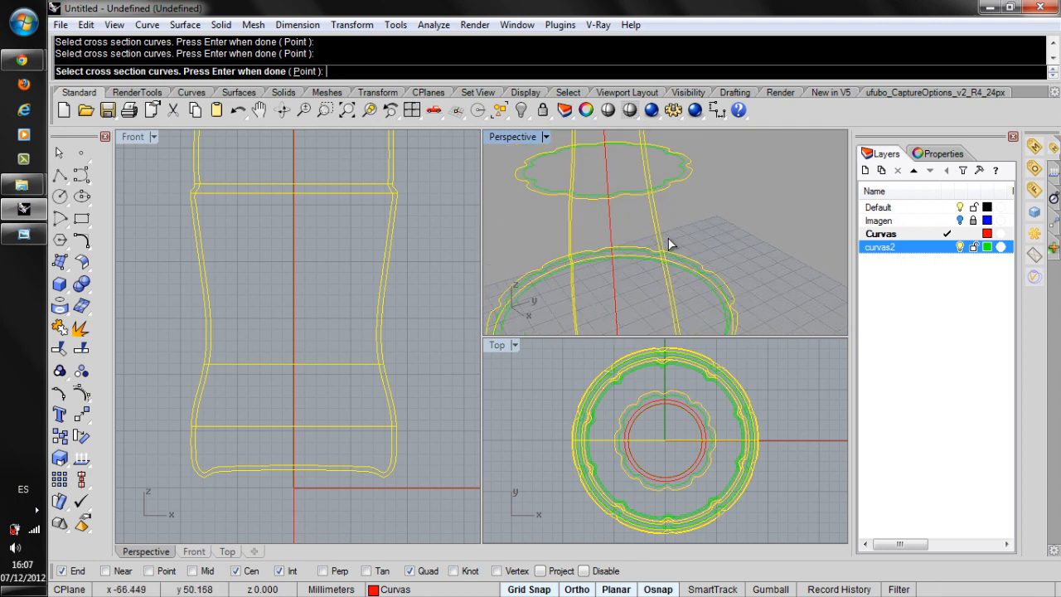
scroll(665, 223, "down", 5)
scroll(663, 210, "up", 2)
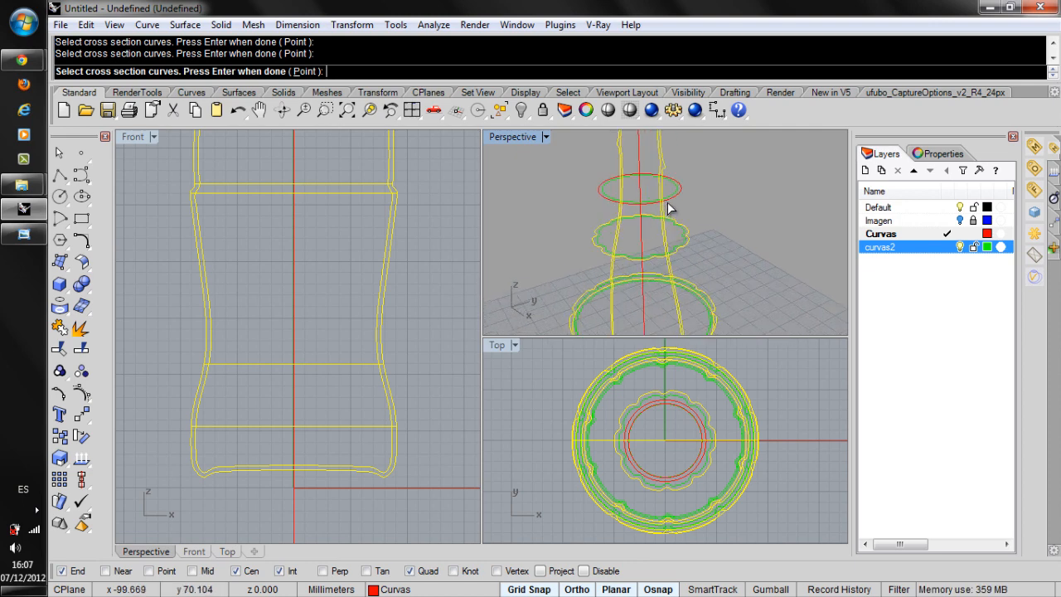
left_click(668, 204)
scroll(667, 197, "down", 3)
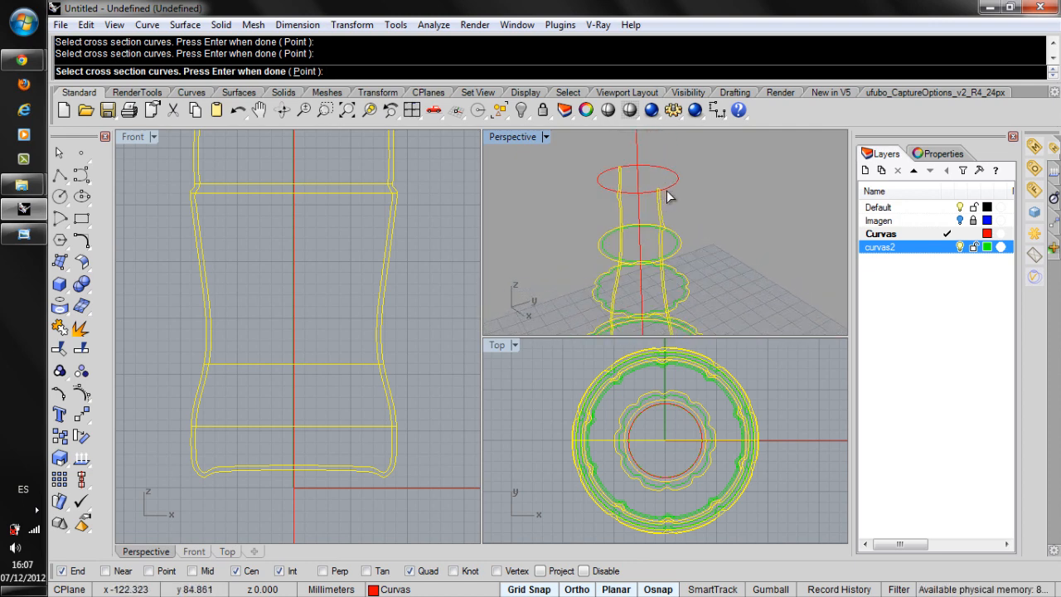
left_click(668, 195)
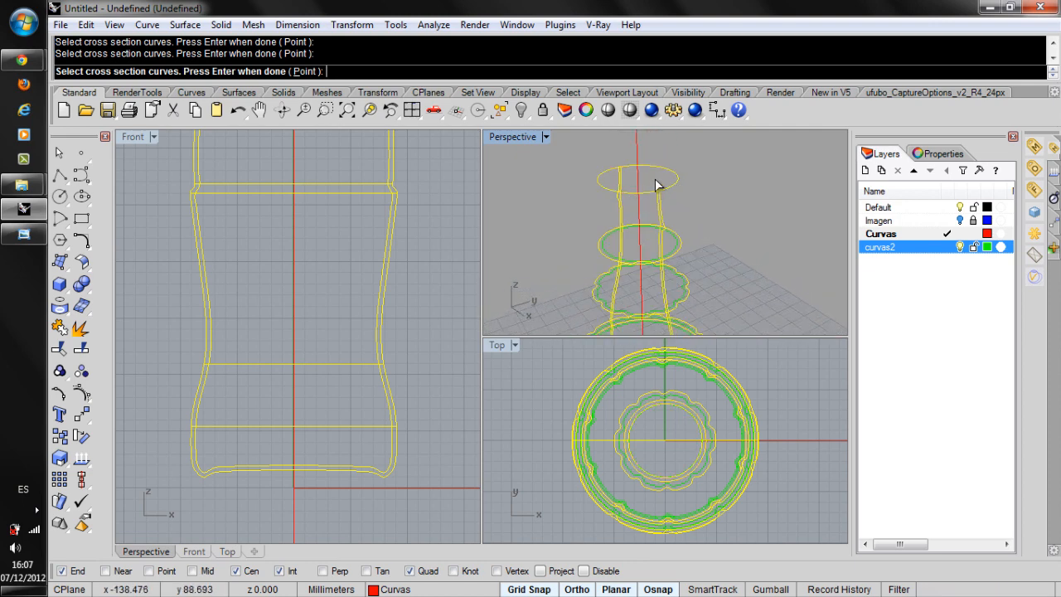
Add the inner green neck circle and the inner green scalloped neck ring to the sweep cross sections.
scroll(662, 257, "up", 4)
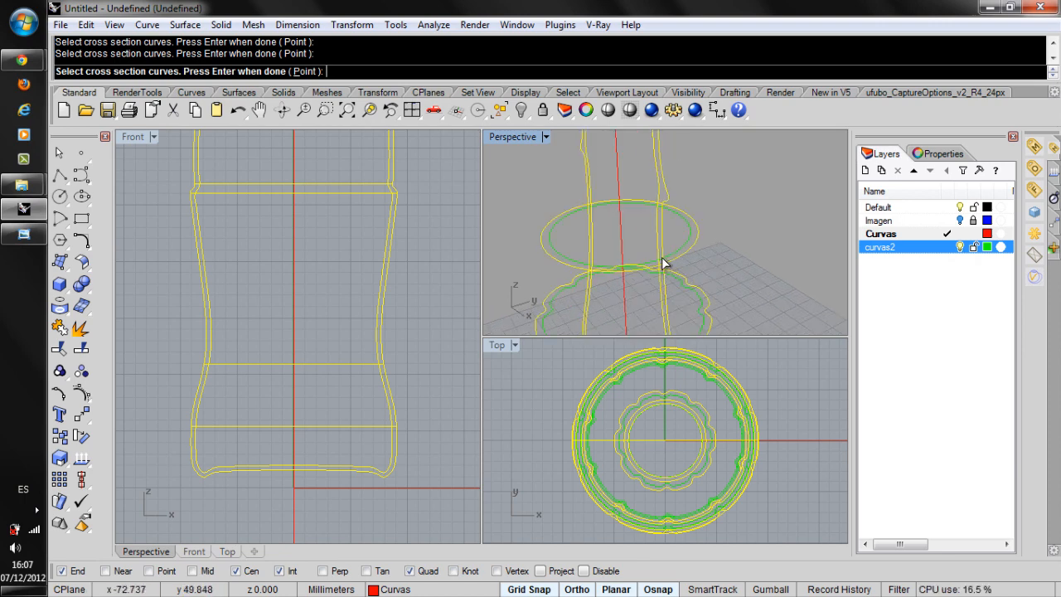
scroll(662, 262, "down", 3)
left_click(668, 313)
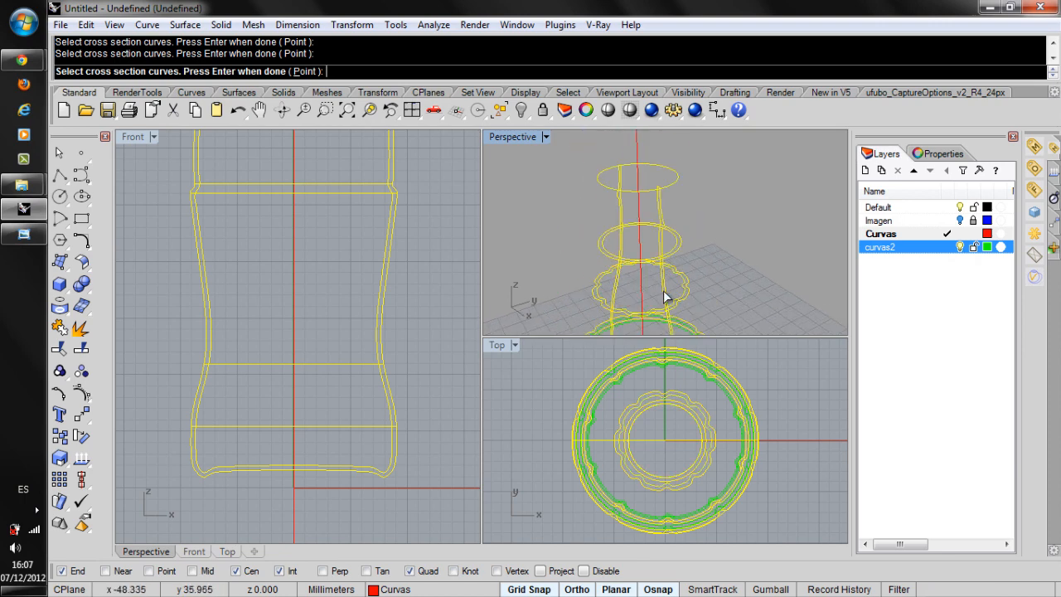
Add the two inner green rings around the bottle's upper body to the sweep cross sections.
scroll(670, 232, "down", 6)
scroll(662, 276, "up", 8)
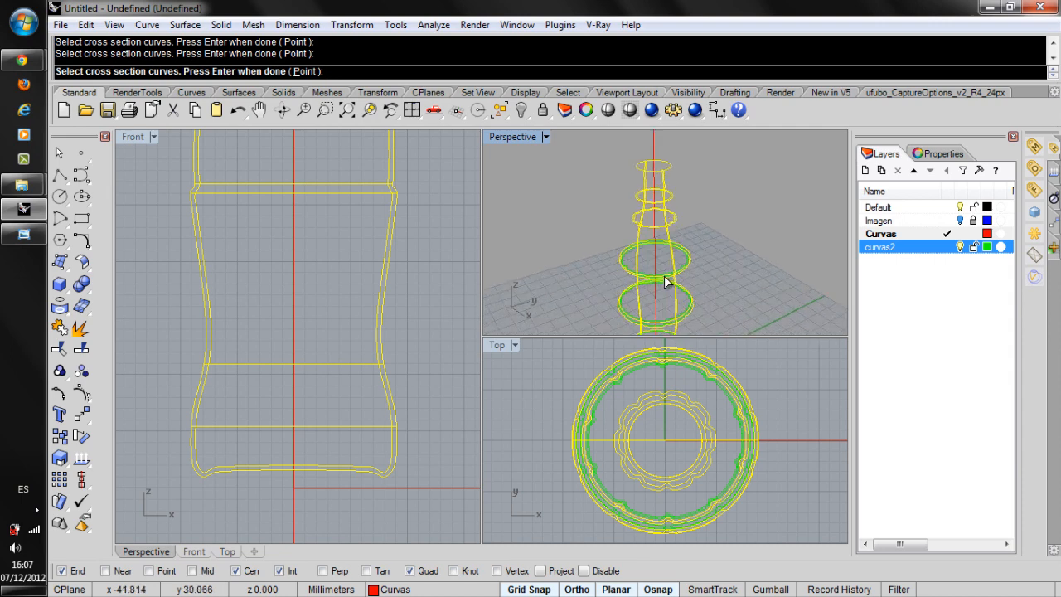
left_click(699, 266)
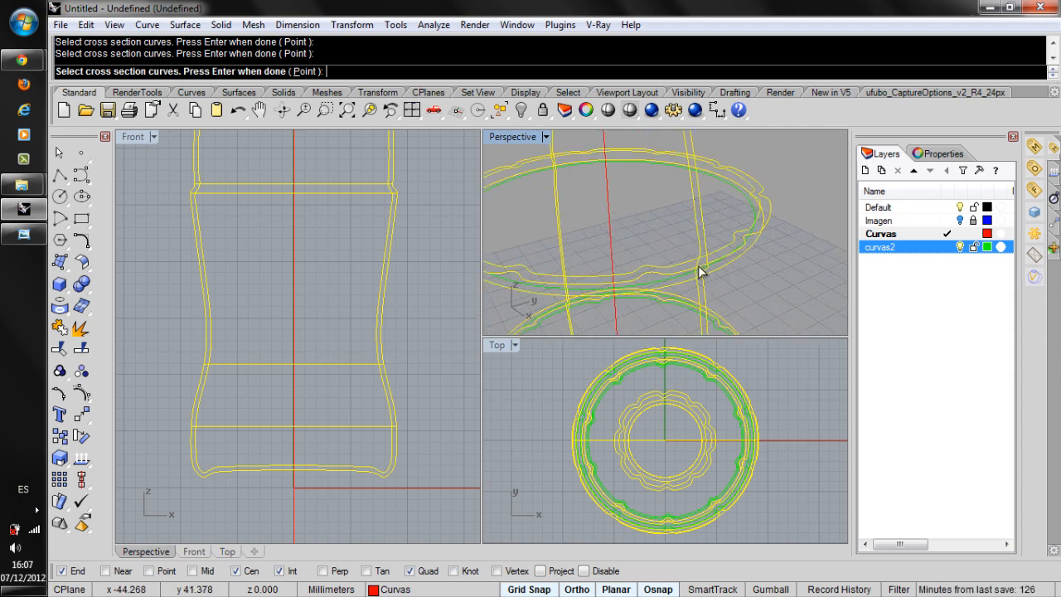
left_click(699, 275)
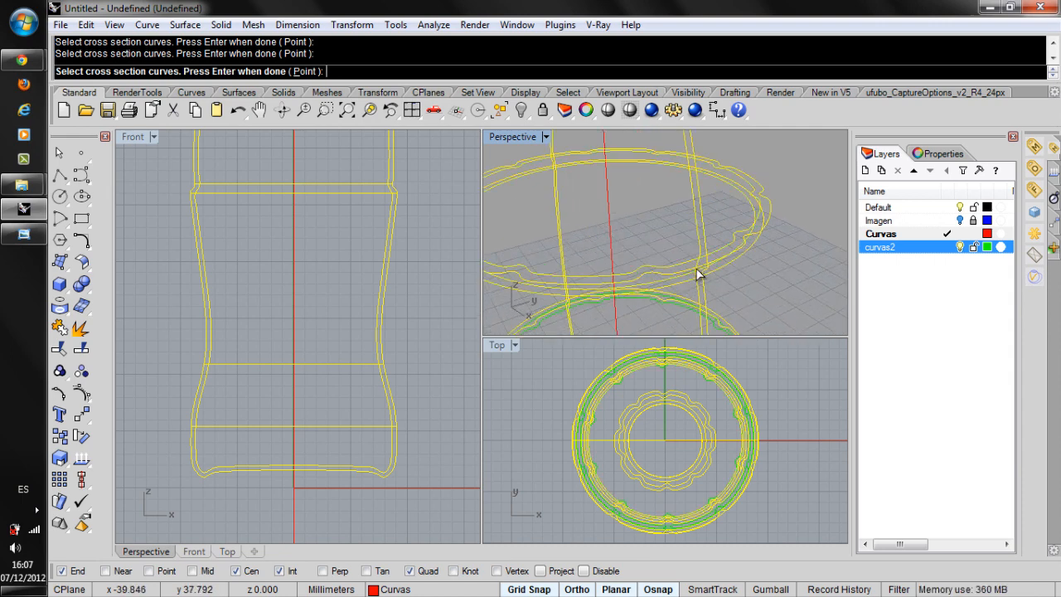
right_click_drag(696, 270, 691, 240)
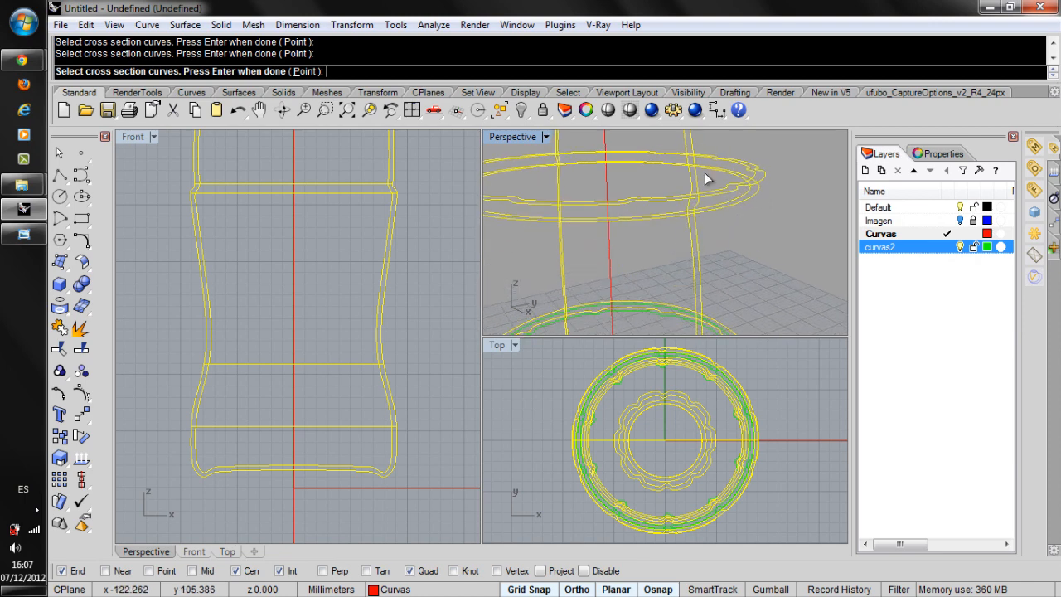
right_click_drag(705, 172, 707, 246)
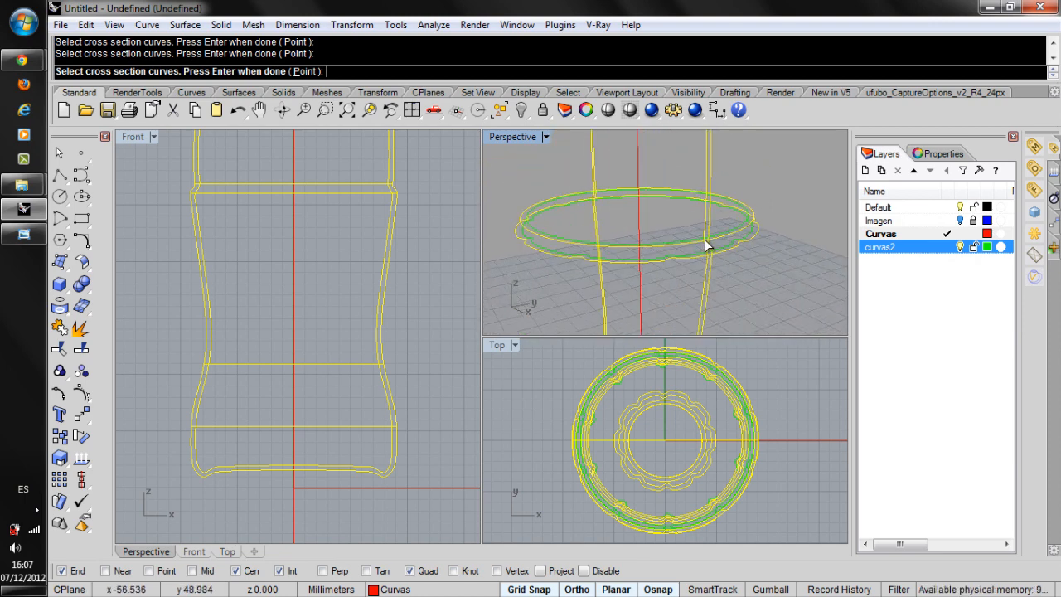
Add the inner green ring pair at mid-body, the inner scalloped waist ring and the inner base circle to the sweep cross sections.
left_click(705, 243)
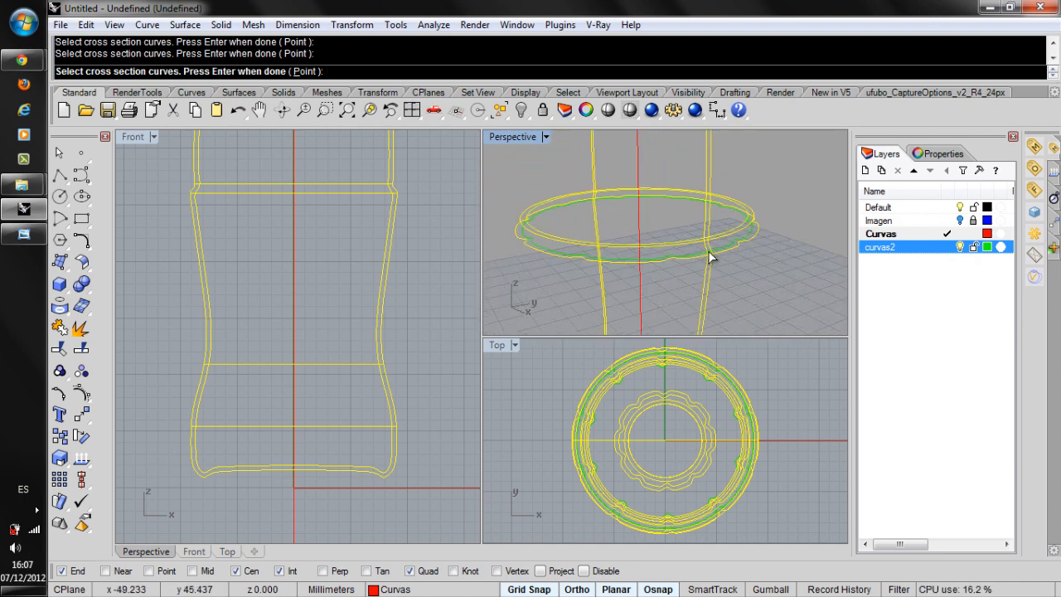
left_click(705, 255)
scroll(684, 192, "down", 9)
scroll(663, 273, "up", 4)
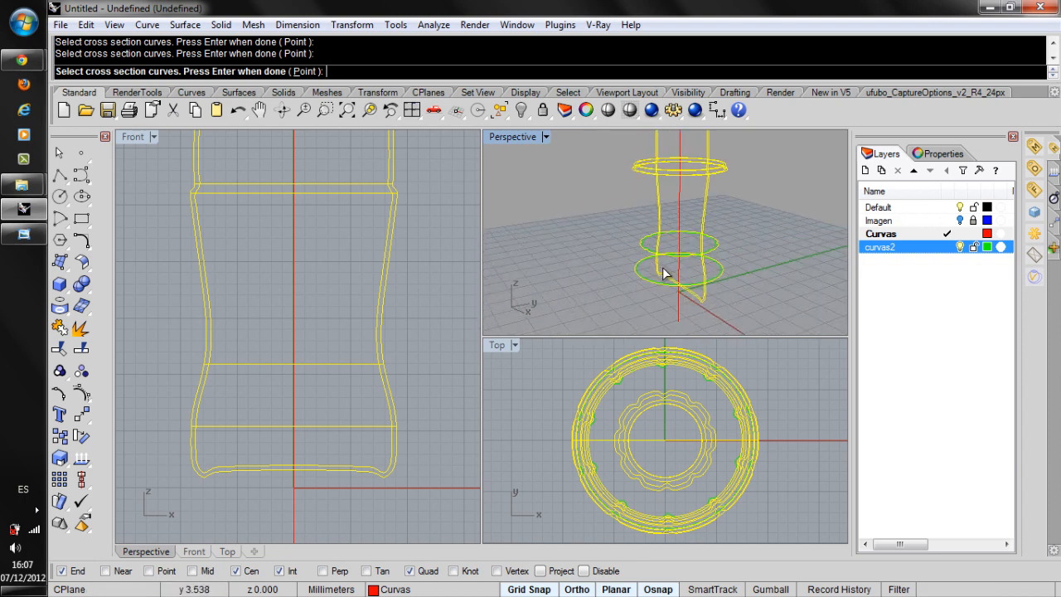
scroll(704, 292, "up", 2)
scroll(703, 285, "up", 2)
scroll(701, 270, "up", 2)
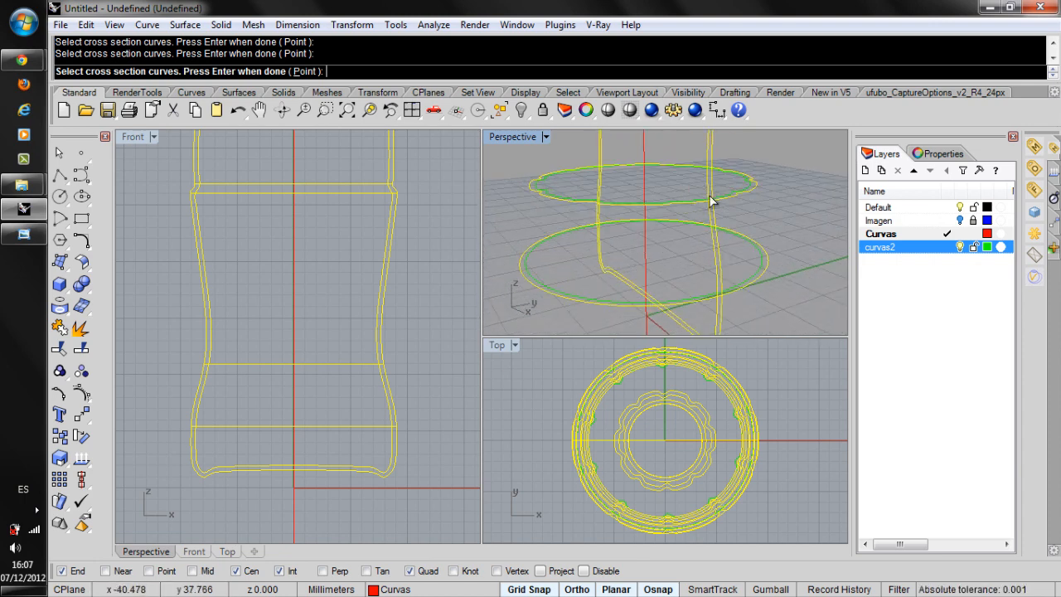
left_click(711, 200)
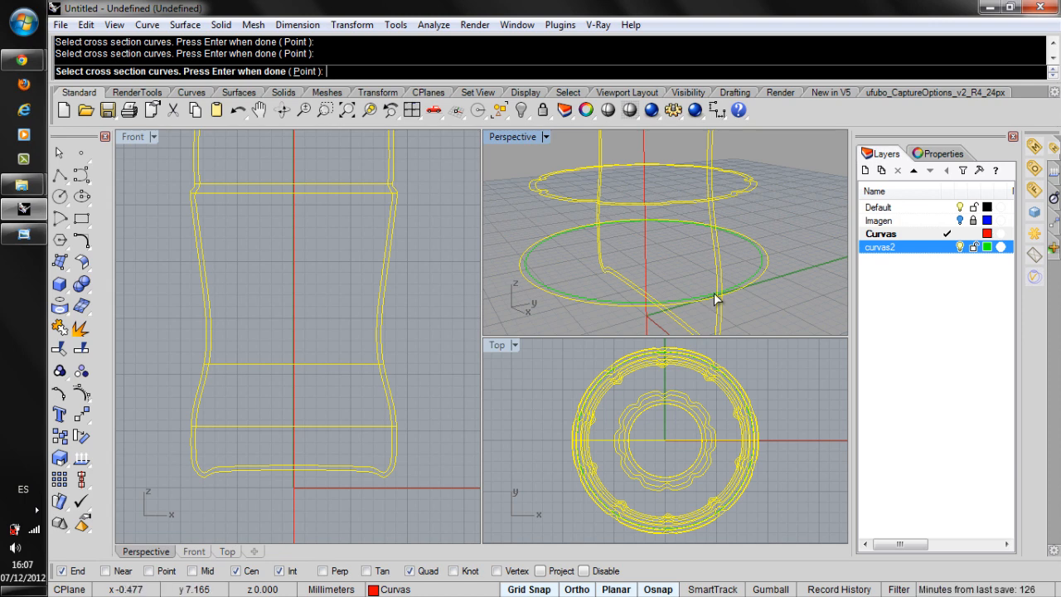
left_click(716, 299)
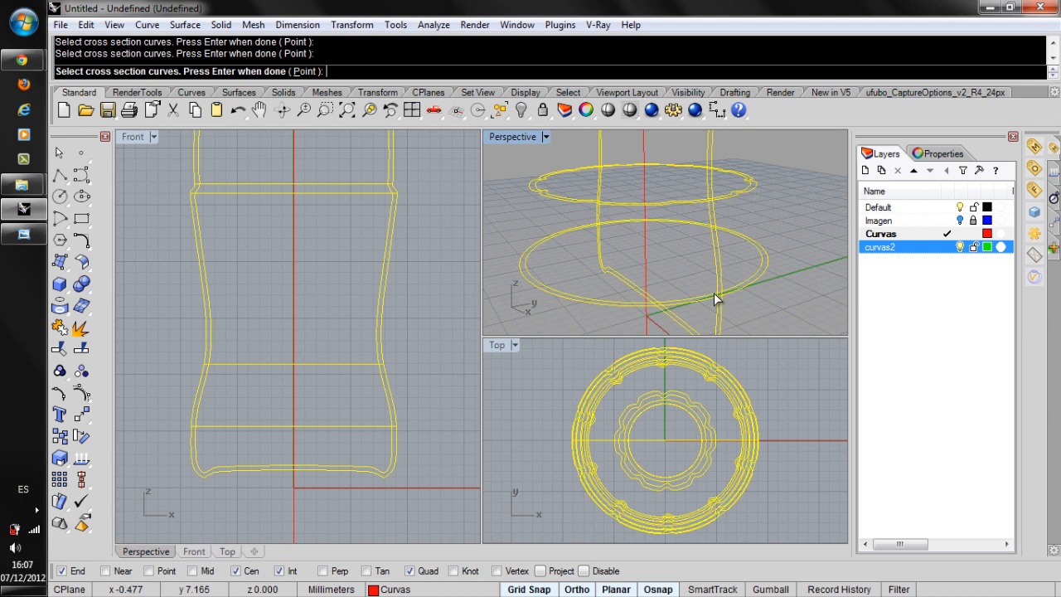
Add the profile's end point on the central axis at the bottle's base as a point section and accept the seam points.
left_click(296, 73)
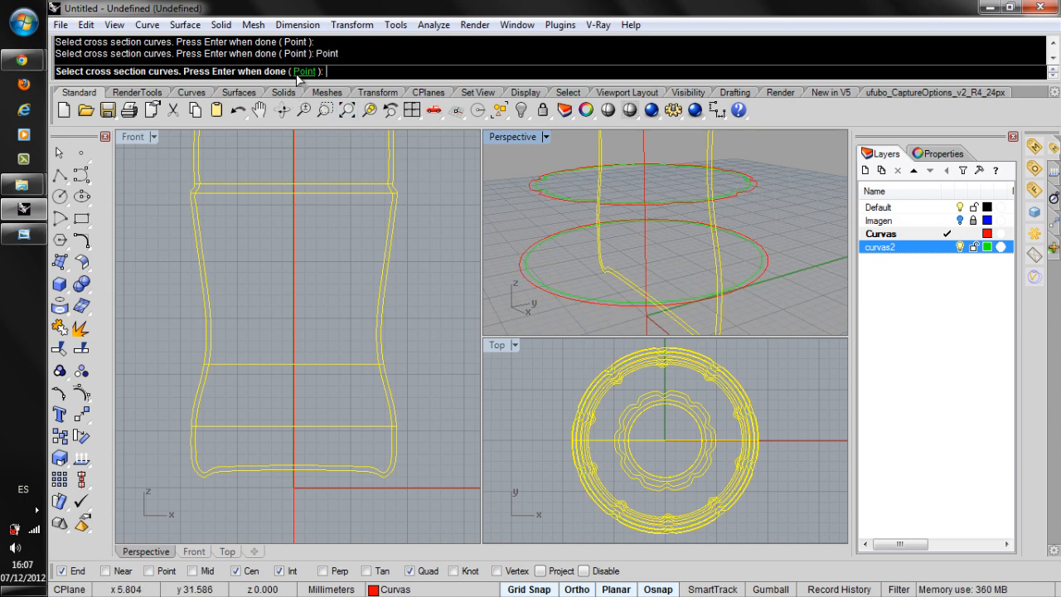
left_click(294, 465)
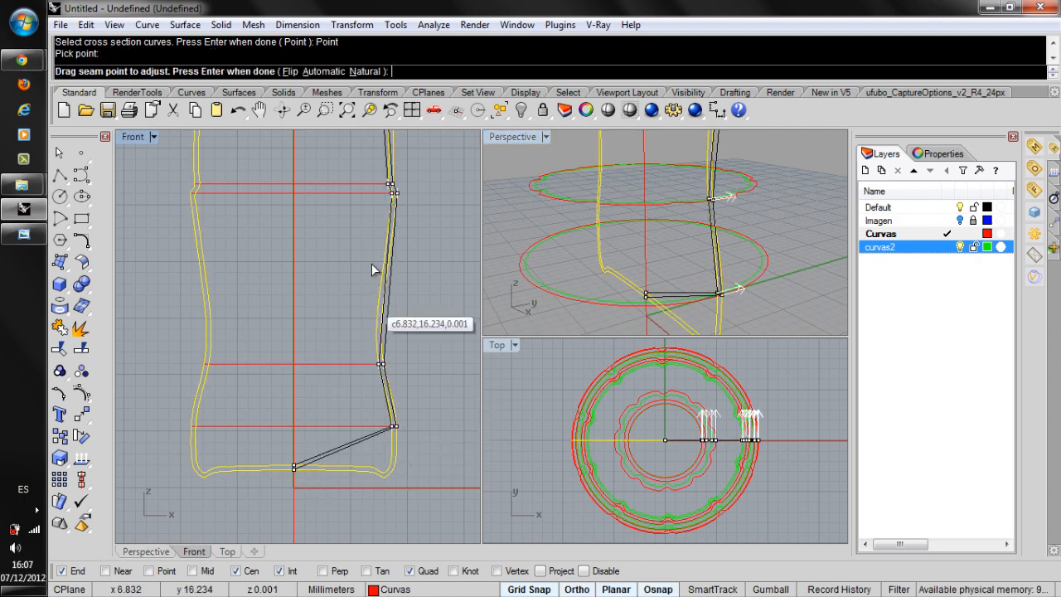
right_click_drag(371, 257, 354, 478)
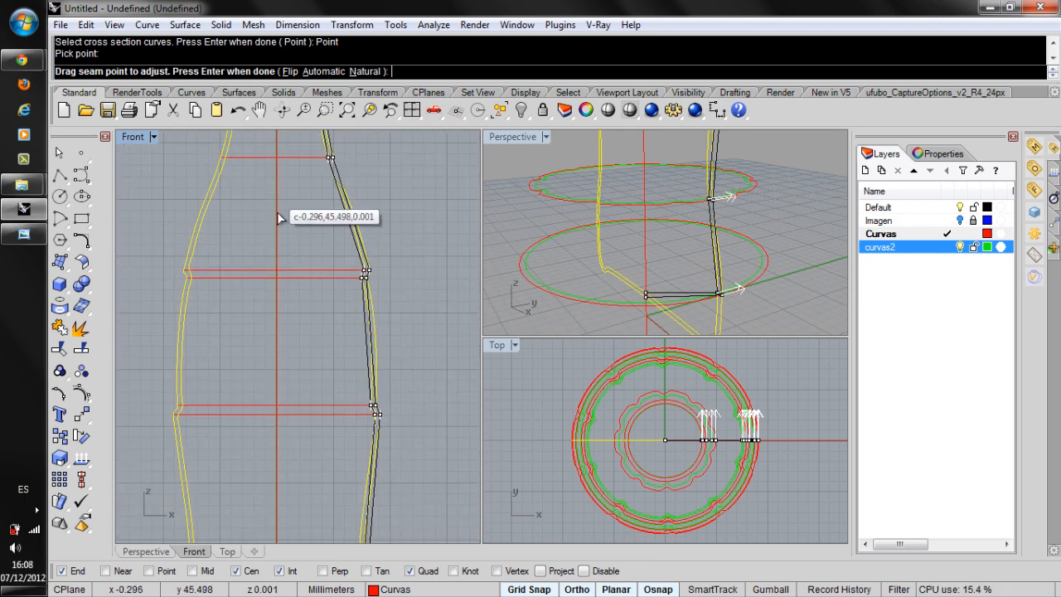
right_click_drag(274, 199, 290, 381)
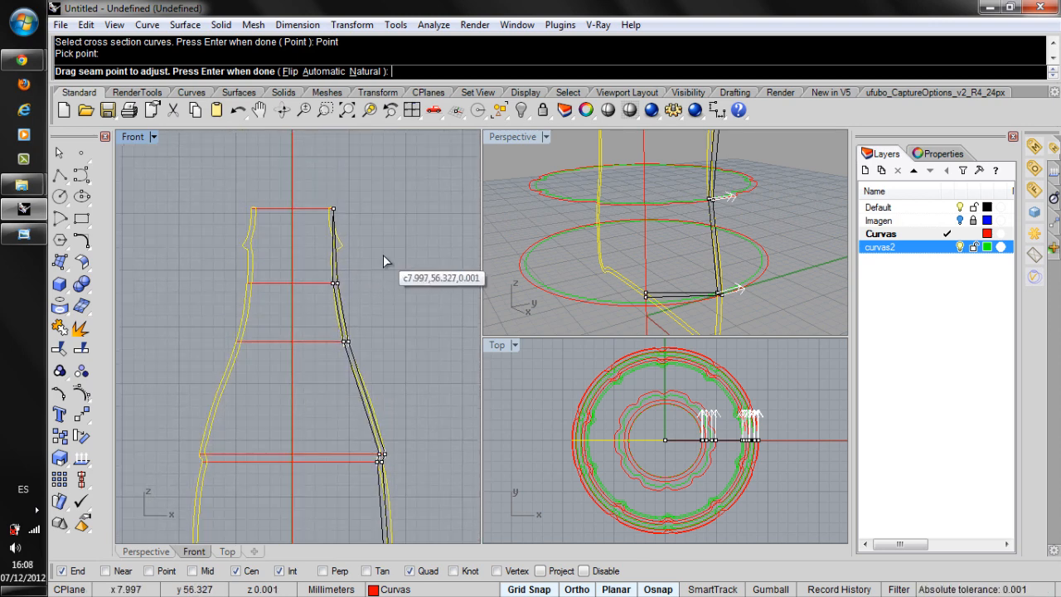
key("Return")
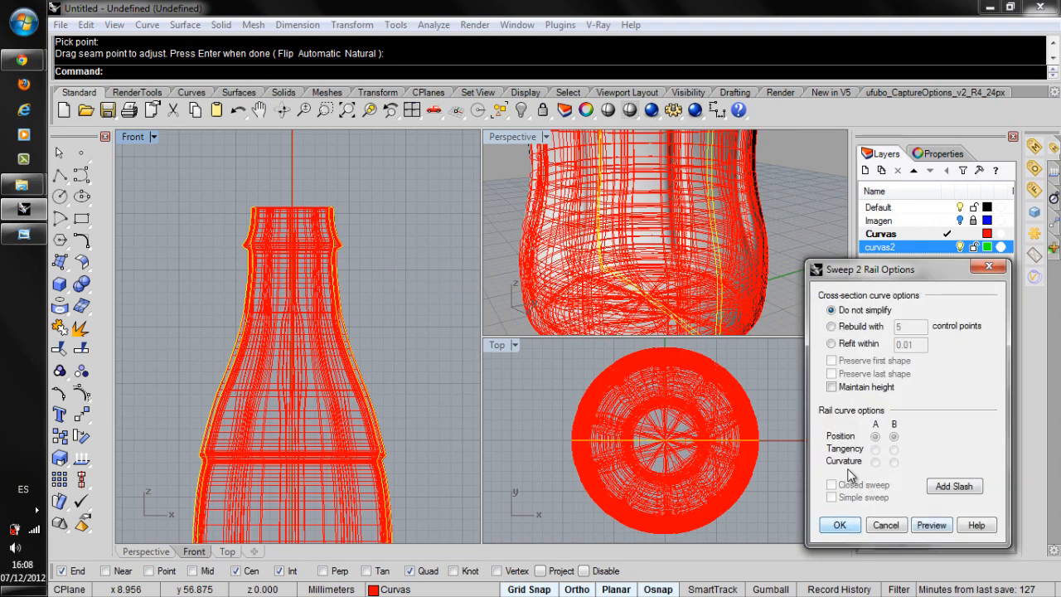
Set the Perspective viewport to Shaded display and examine the whole sweep preview and its neck.
left_click(509, 212)
scroll(553, 283, "down", 2)
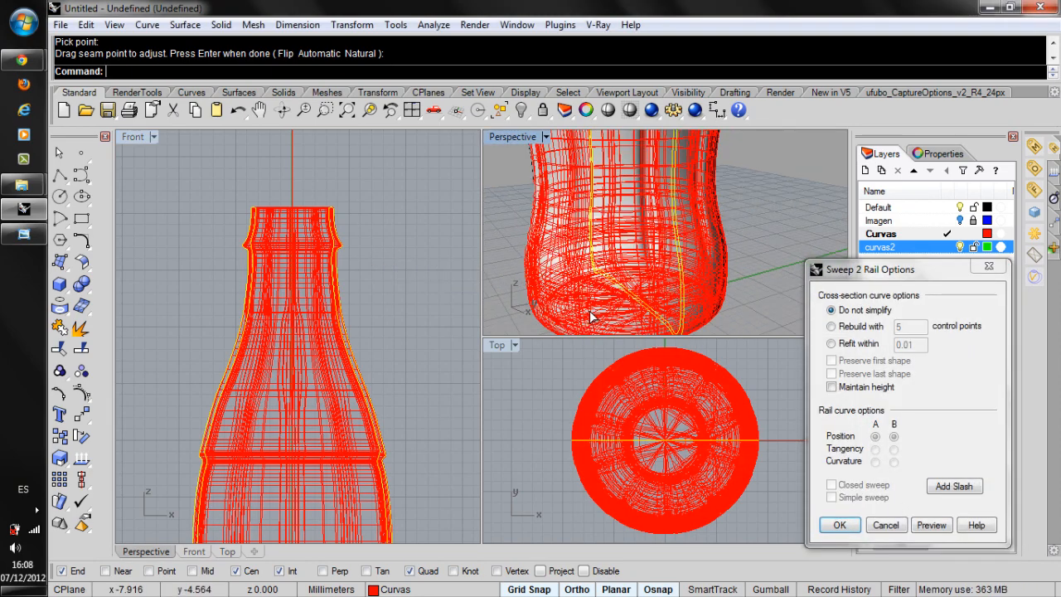
scroll(590, 315, "down", 3)
scroll(634, 346, "down", 2)
scroll(613, 323, "down", 1)
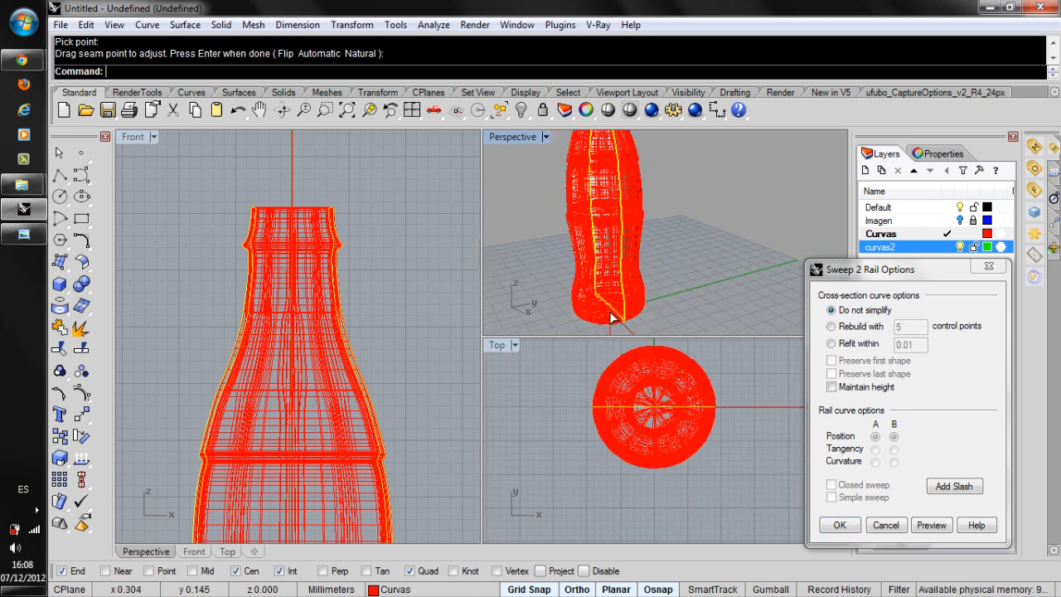
scroll(612, 314, "down", 4)
left_click(545, 136)
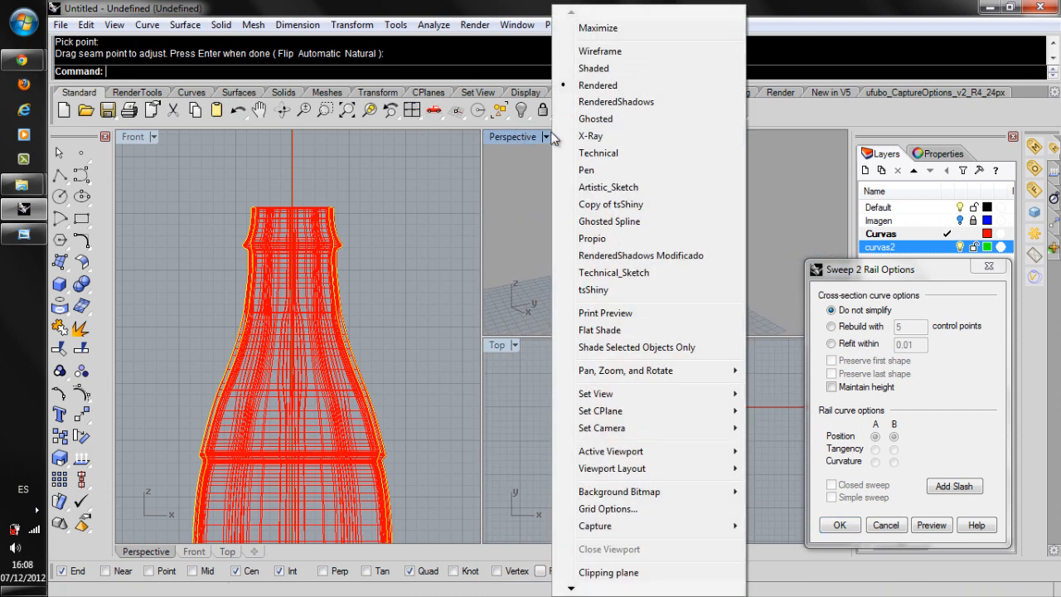
left_click(590, 69)
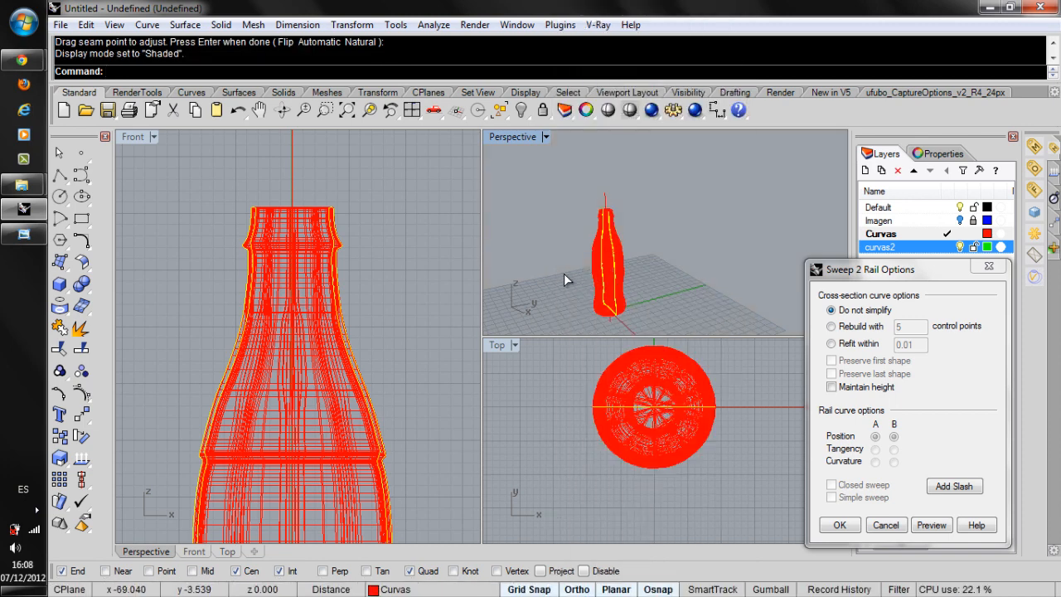
scroll(631, 220, "up", 5)
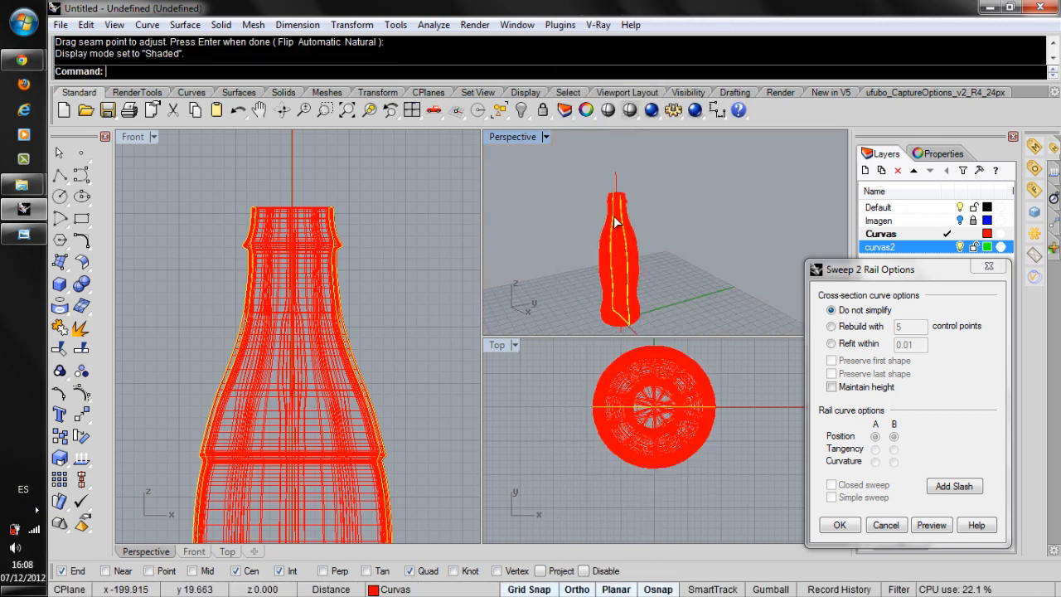
scroll(655, 244, "up", 8)
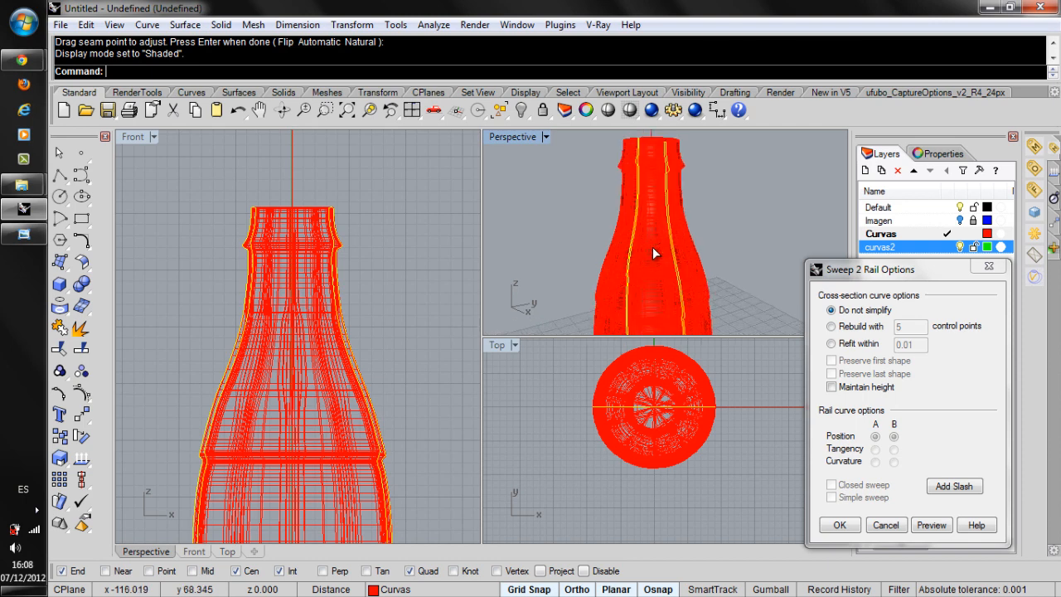
Set the Perspective viewport to RenderedShadows display and create the two-rail sweep without simplifying the cross sections, leaving the surface deselected.
left_click(509, 137)
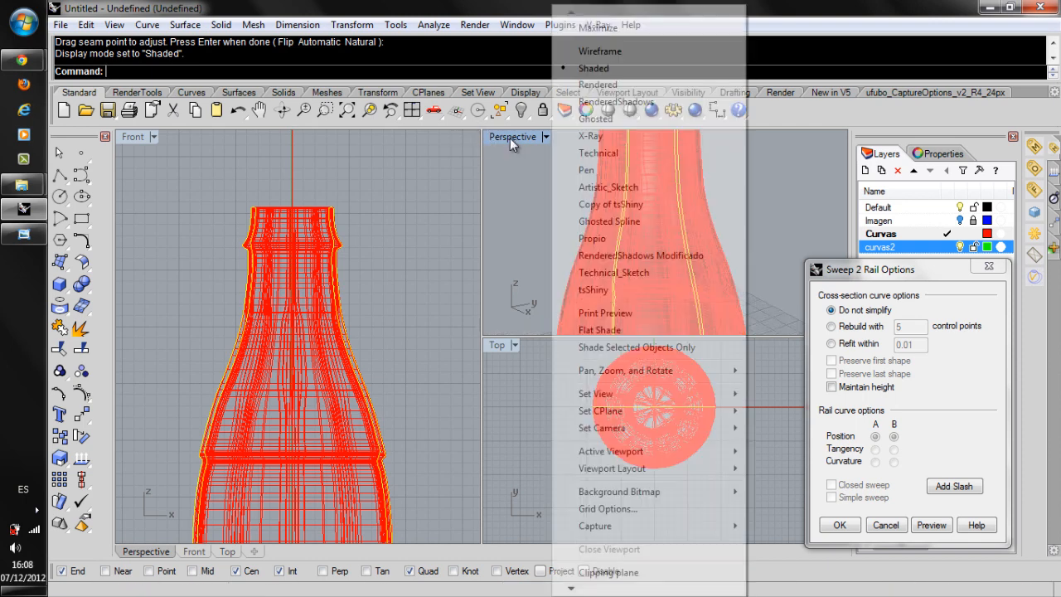
left_click(596, 101)
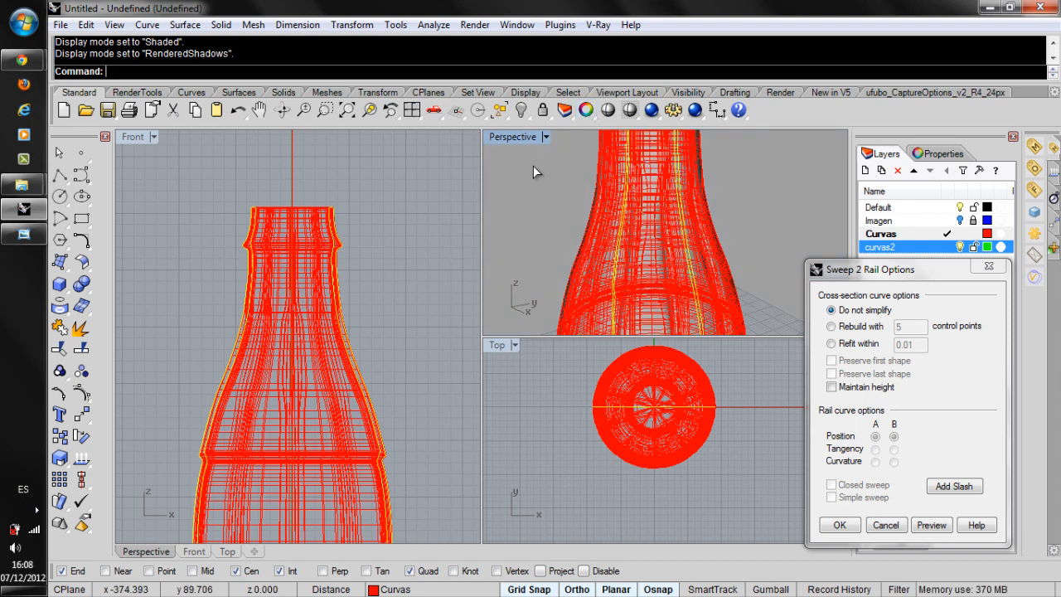
left_click(845, 526)
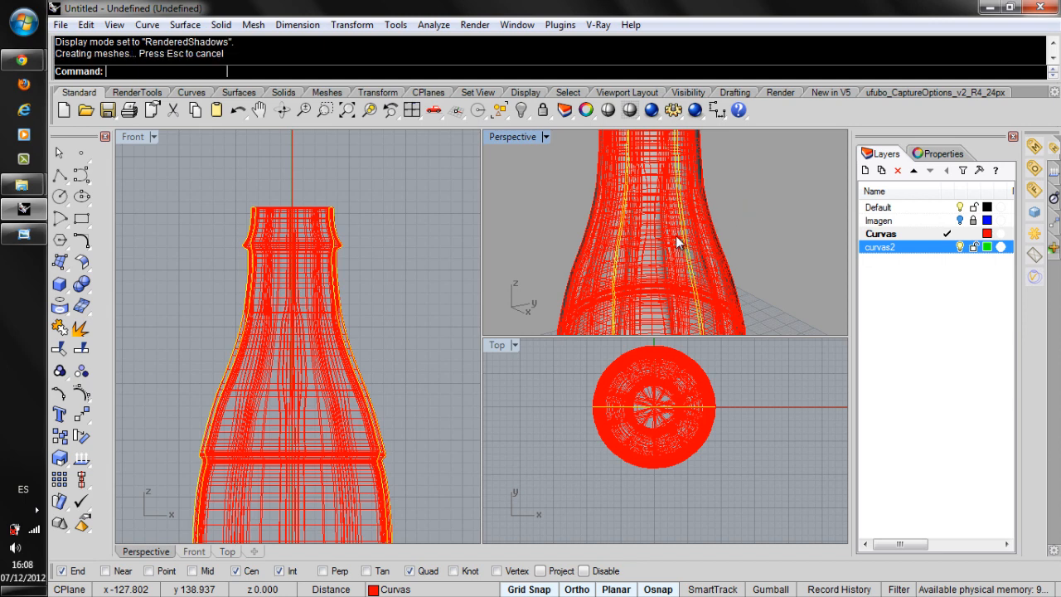
left_click(528, 180)
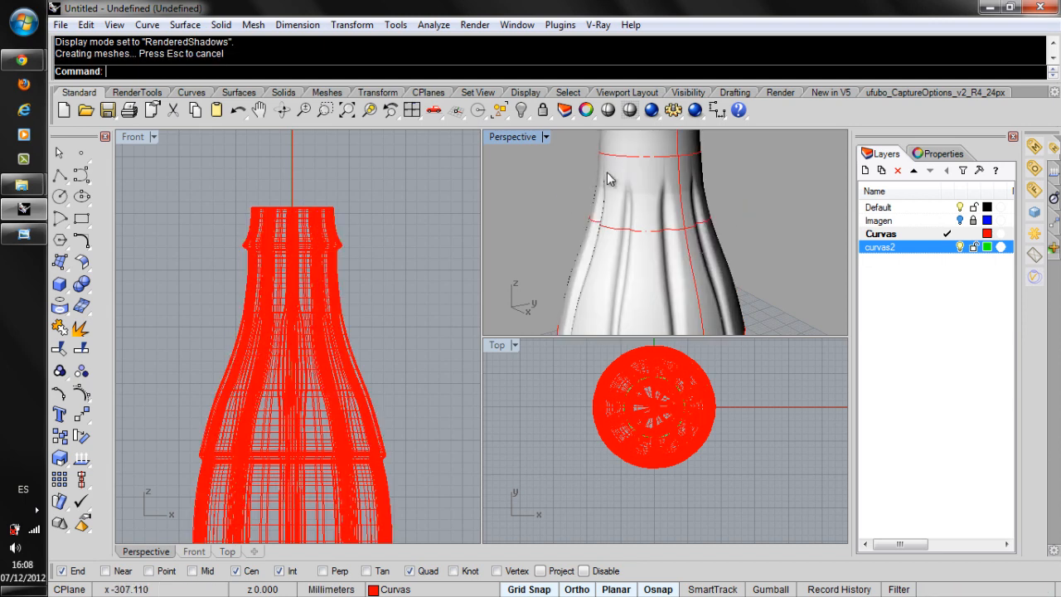
Bring the whole rendered bottle into view and maximize the Perspective viewport.
scroll(615, 169, "down", 2)
scroll(613, 184, "down", 3)
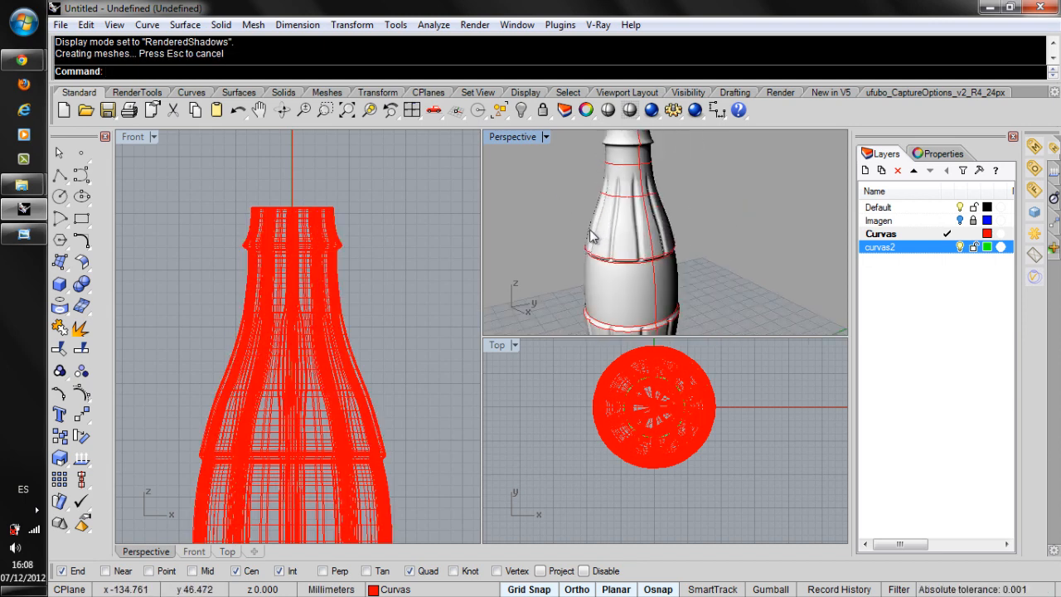
scroll(617, 272, "up", 5)
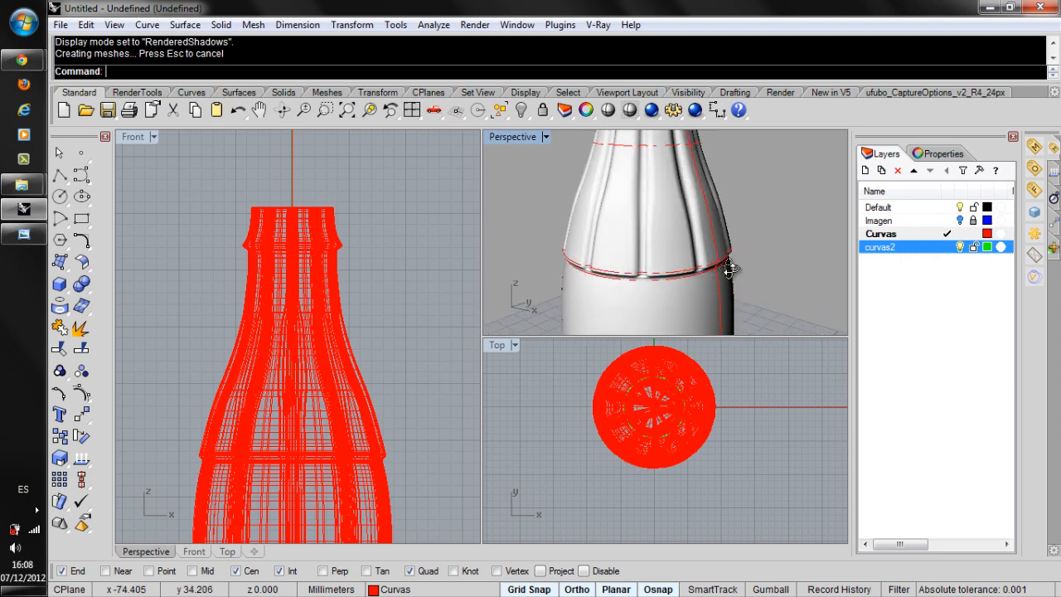
right_click_drag(760, 256, 679, 198)
scroll(644, 216, "down", 6)
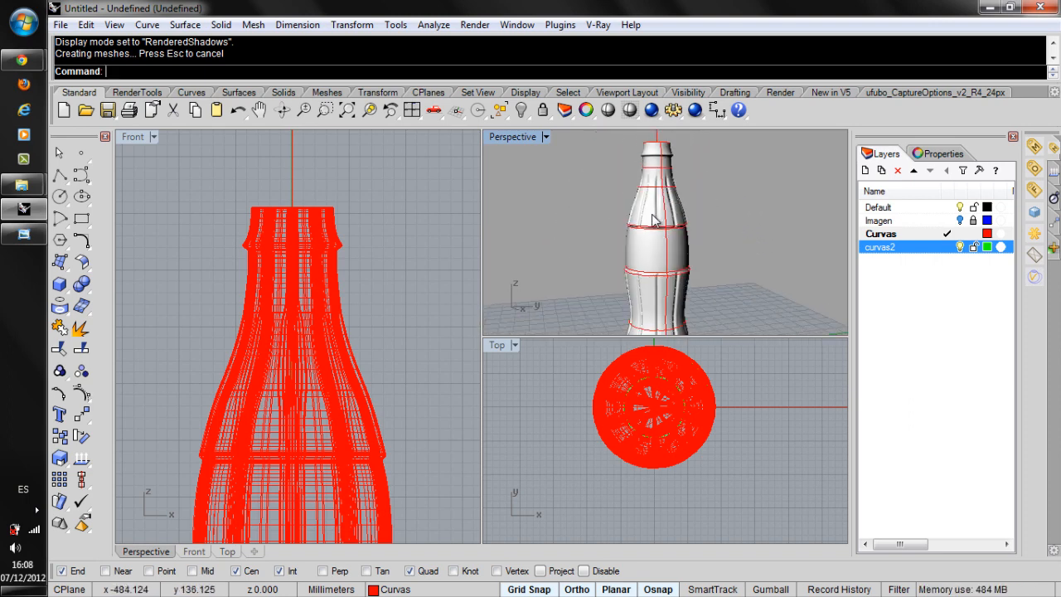
scroll(652, 222, "down", 2)
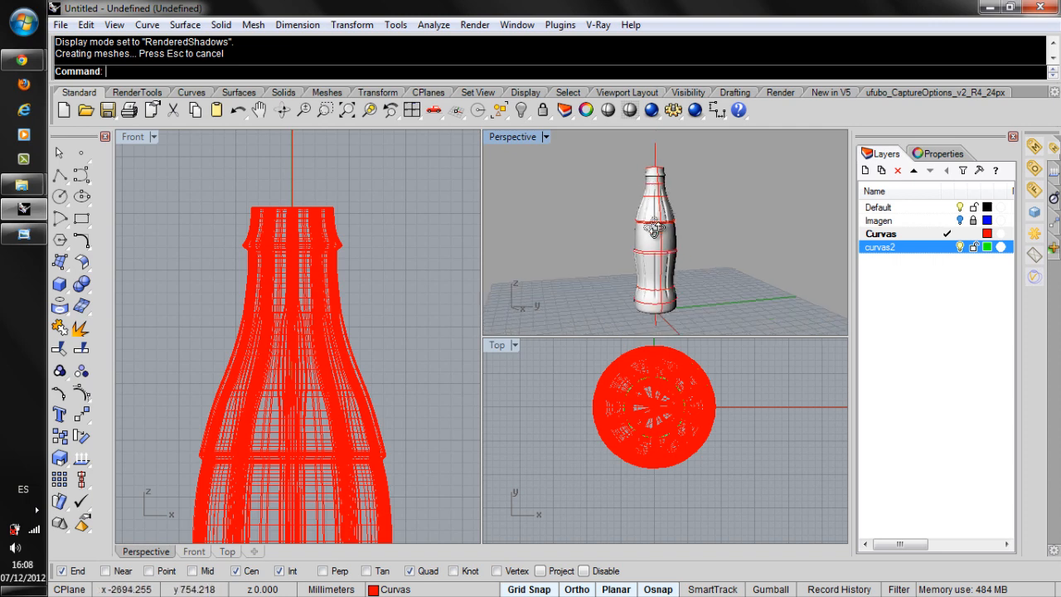
double_click(507, 138)
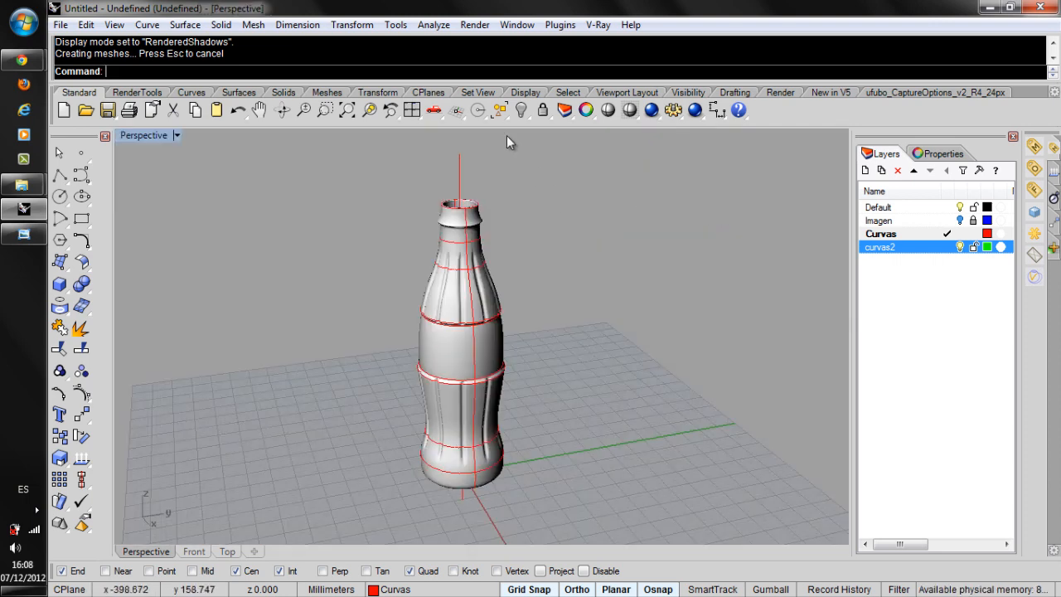
Examine the swept bottle's ring transitions, vertical flutes and base from several angles.
scroll(444, 315, "up", 6)
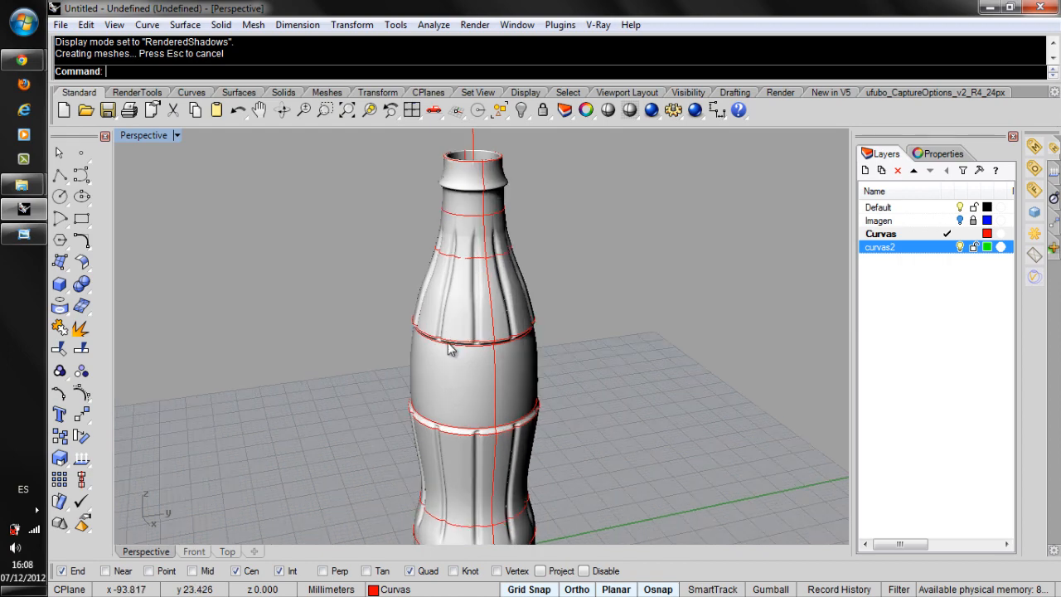
scroll(494, 352, "up", 3)
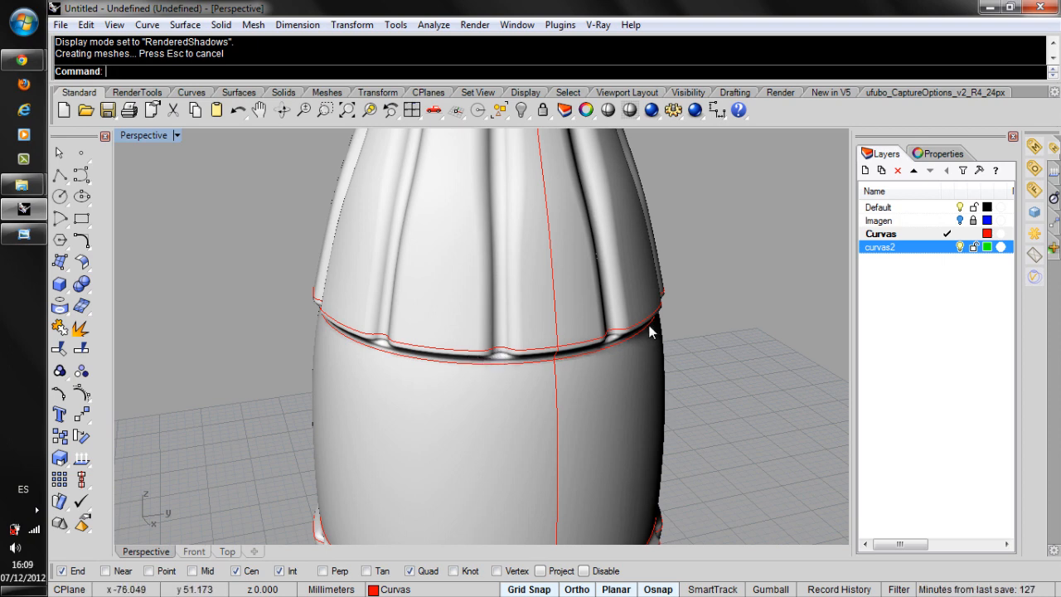
right_click_drag(628, 296, 659, 312)
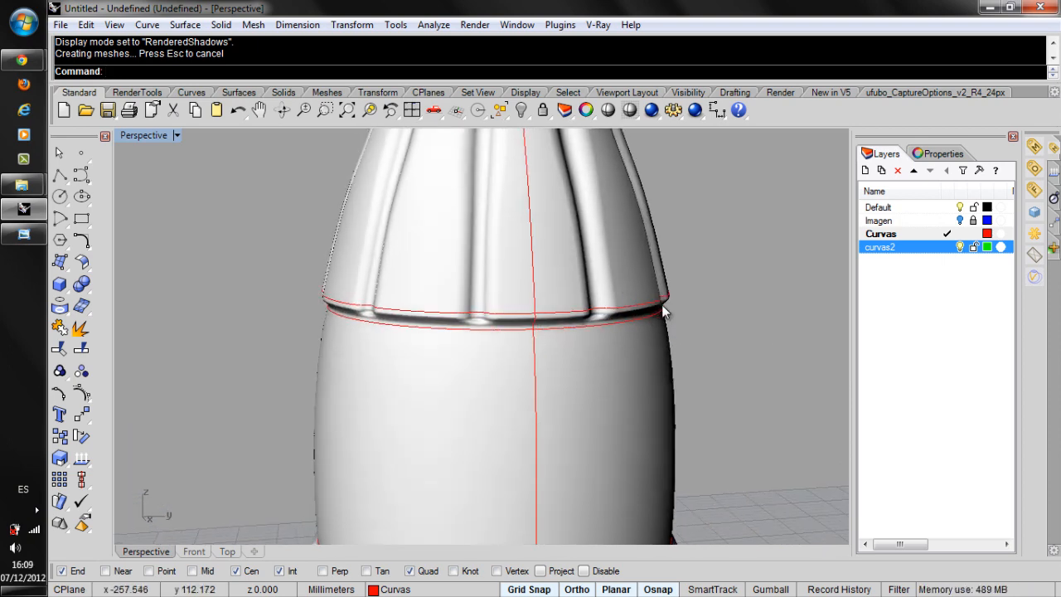
scroll(525, 425, "down", 6)
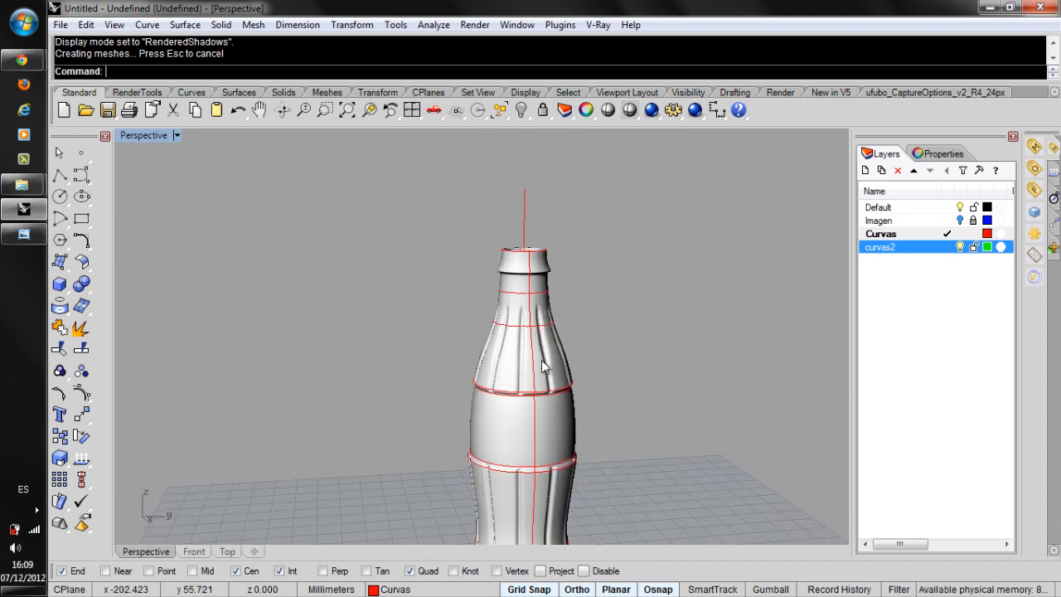
right_click_drag(561, 391, 523, 395)
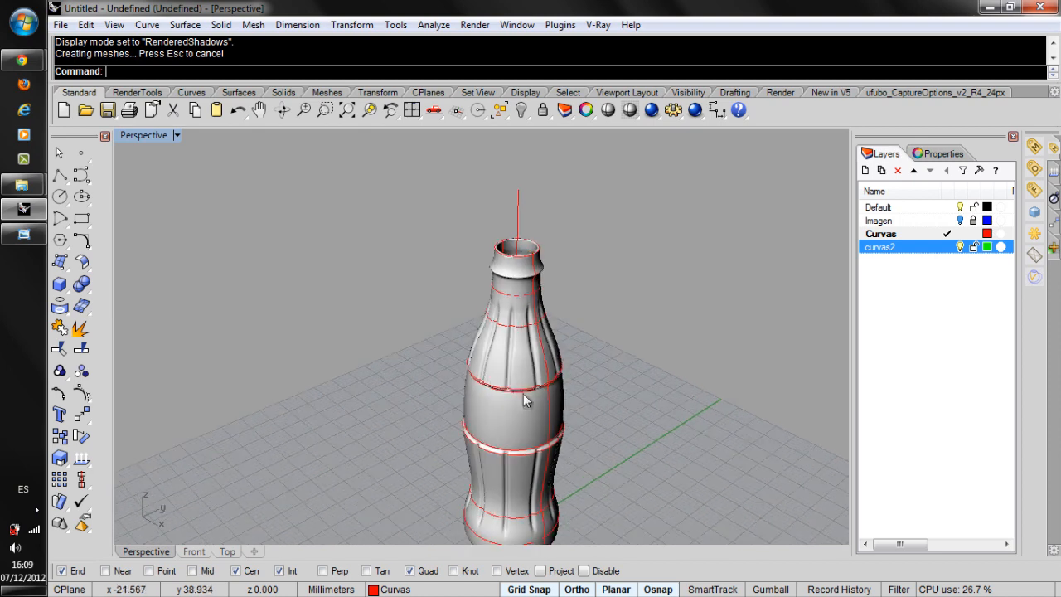
scroll(491, 492, "down", 1)
scroll(495, 492, "up", 4)
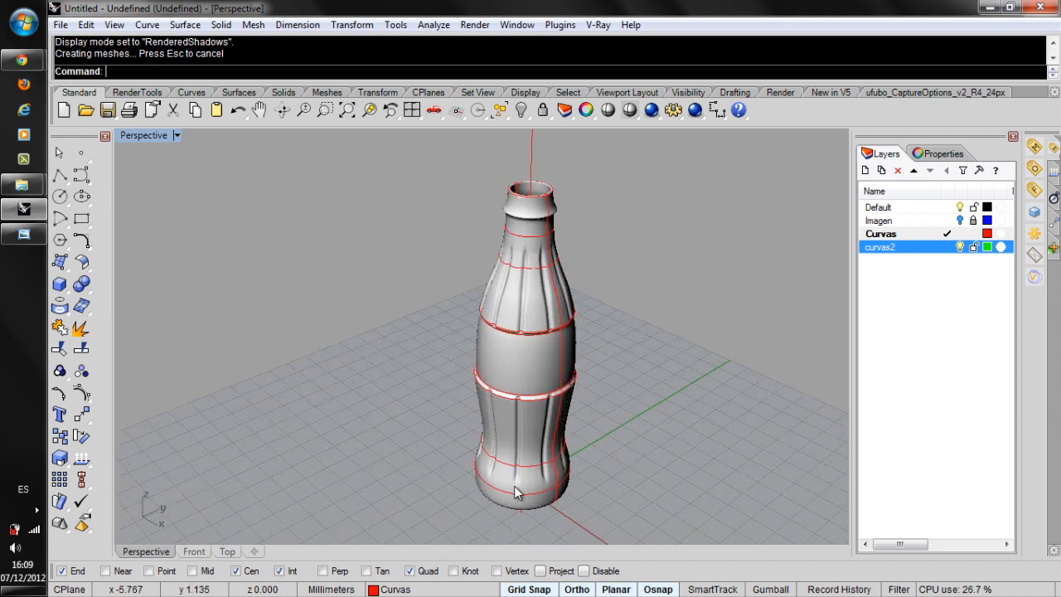
scroll(517, 492, "up", 1)
scroll(522, 491, "up", 2)
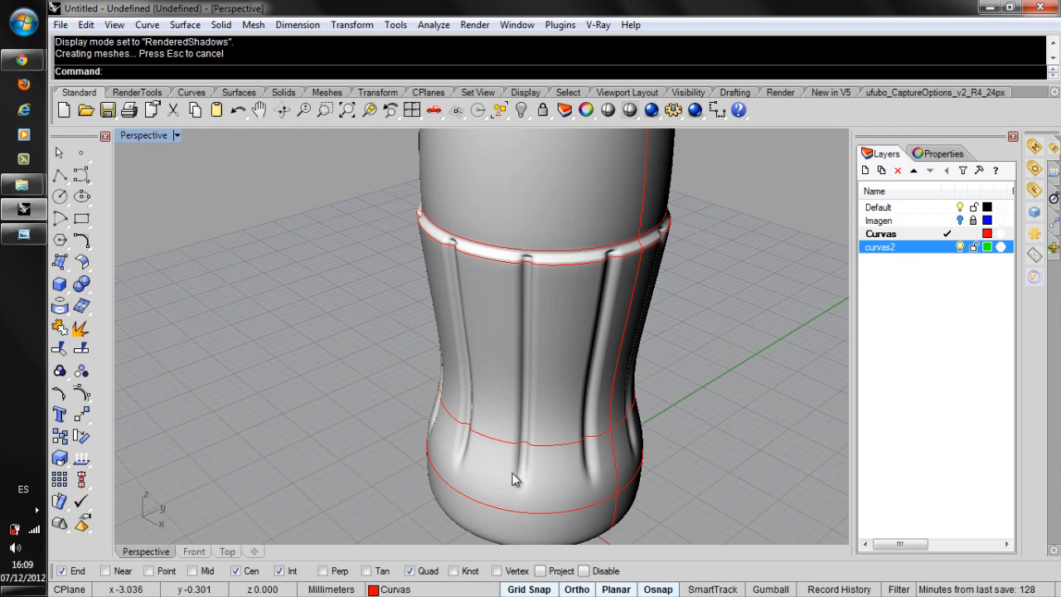
right_click_drag(575, 403, 481, 442)
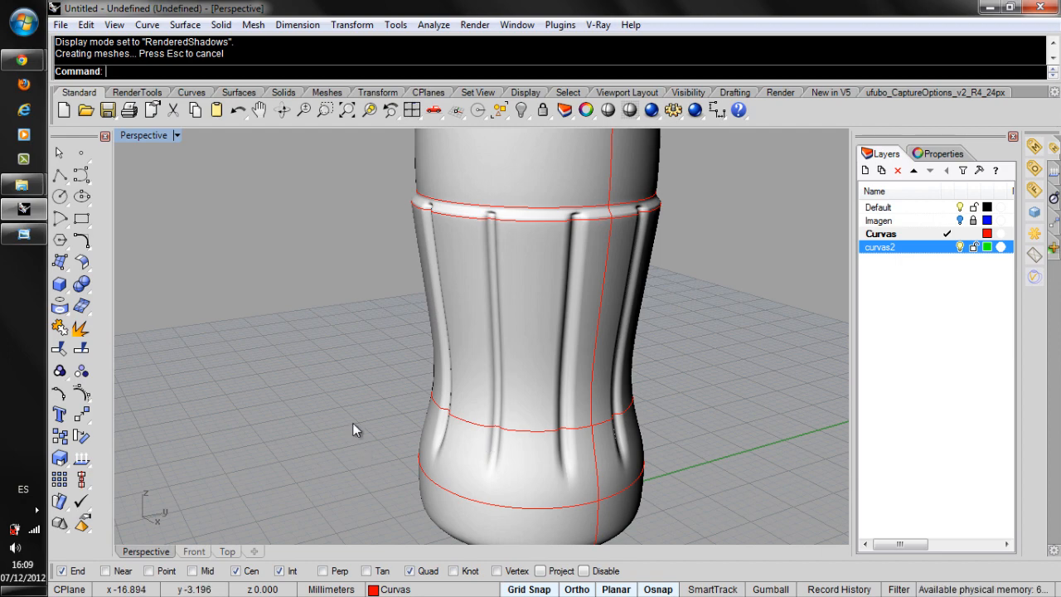
right_click_drag(539, 279, 322, 362)
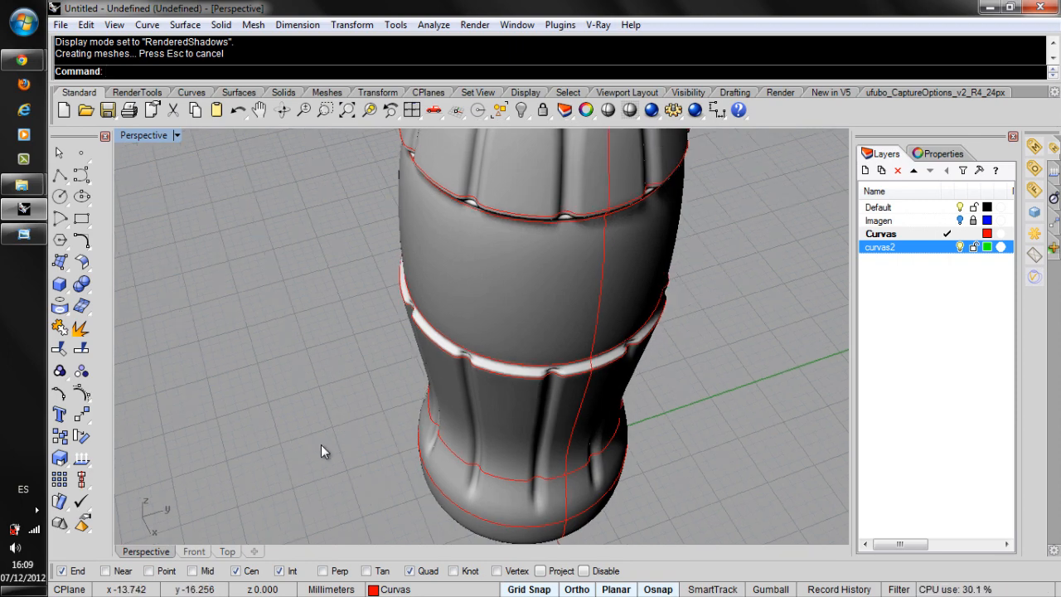
scroll(387, 455, "down", 5)
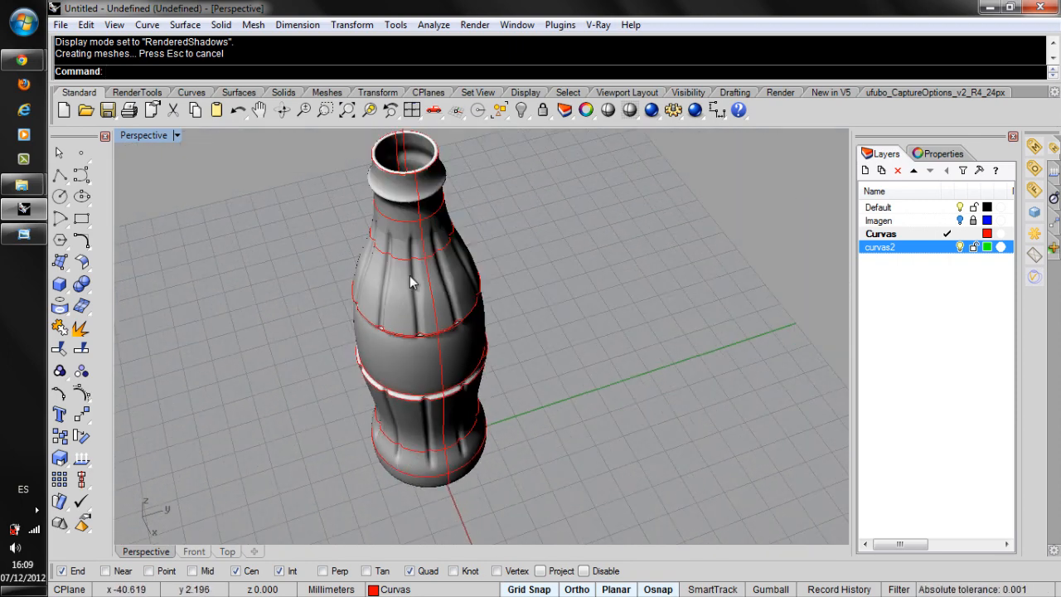
Examine the rendered bottle's shoulder flutes, label-band rings and overall silhouette up close and from the side.
scroll(470, 270, "up", 5)
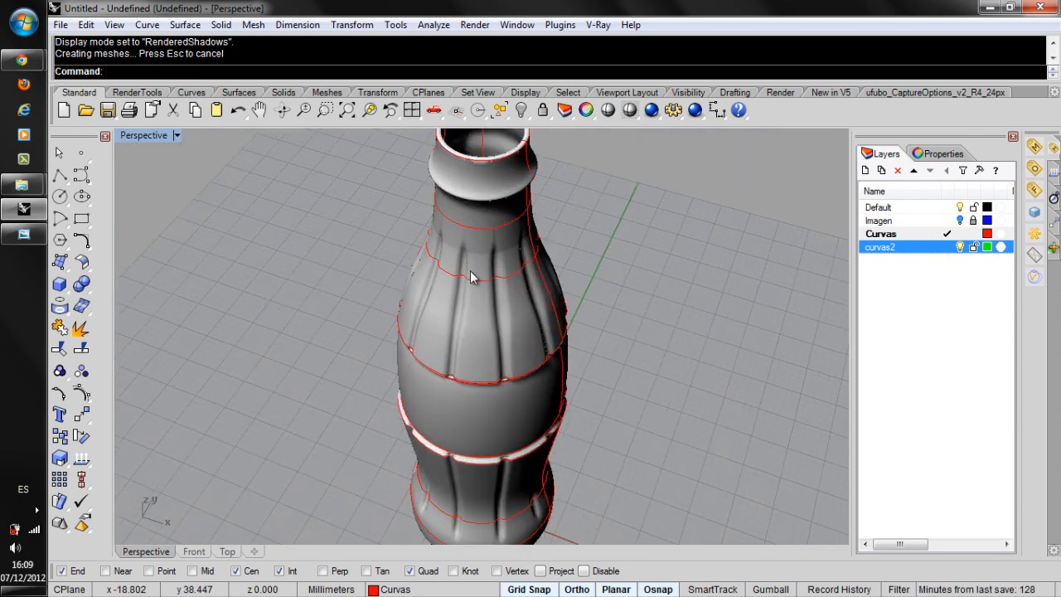
scroll(470, 276, "up", 2)
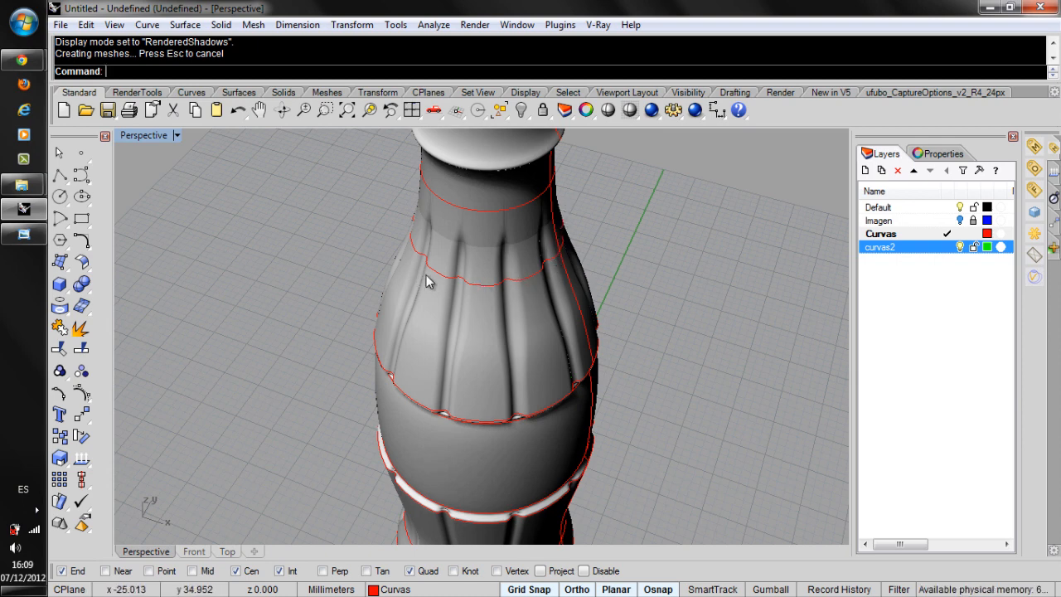
scroll(429, 295, "down", 4)
right_click_drag(440, 256, 337, 247)
scroll(497, 380, "down", 6)
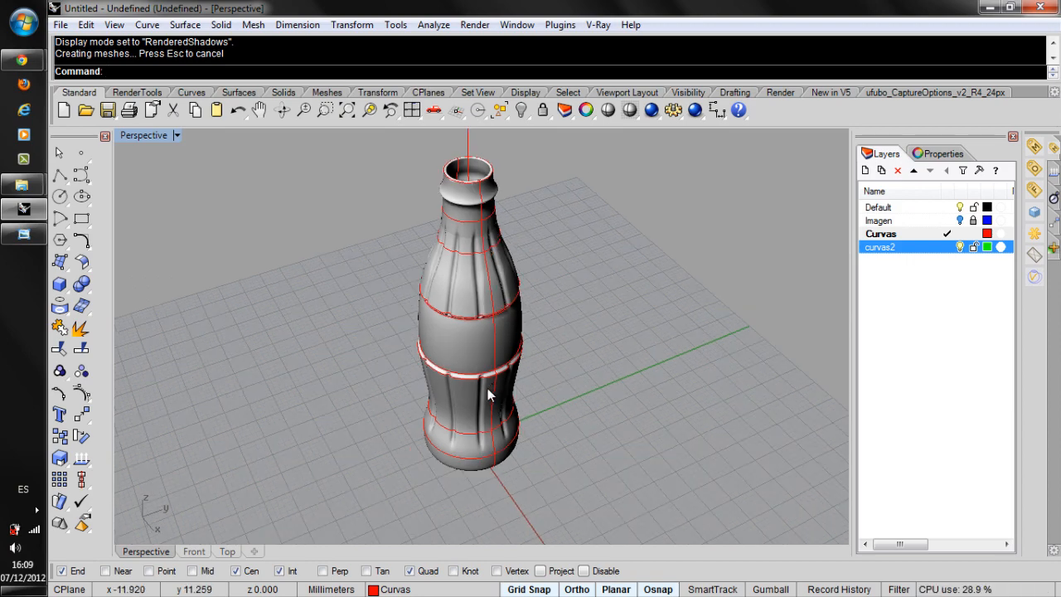
scroll(464, 400, "up", 3)
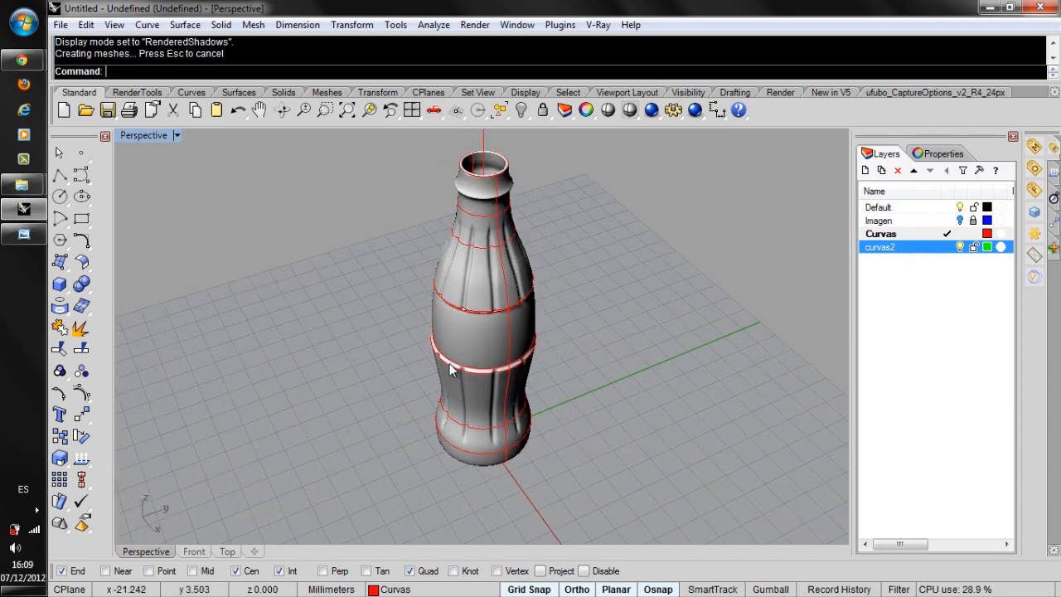
right_click_drag(450, 370, 424, 300)
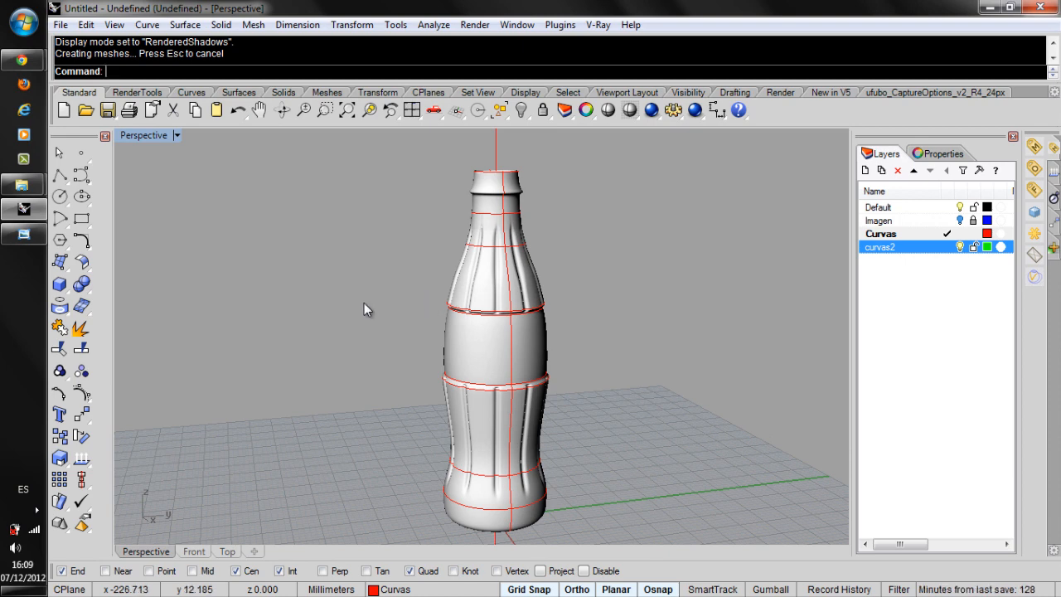
Maximize the Front viewport around the bottle's label band and disable all object snaps.
double_click(148, 136)
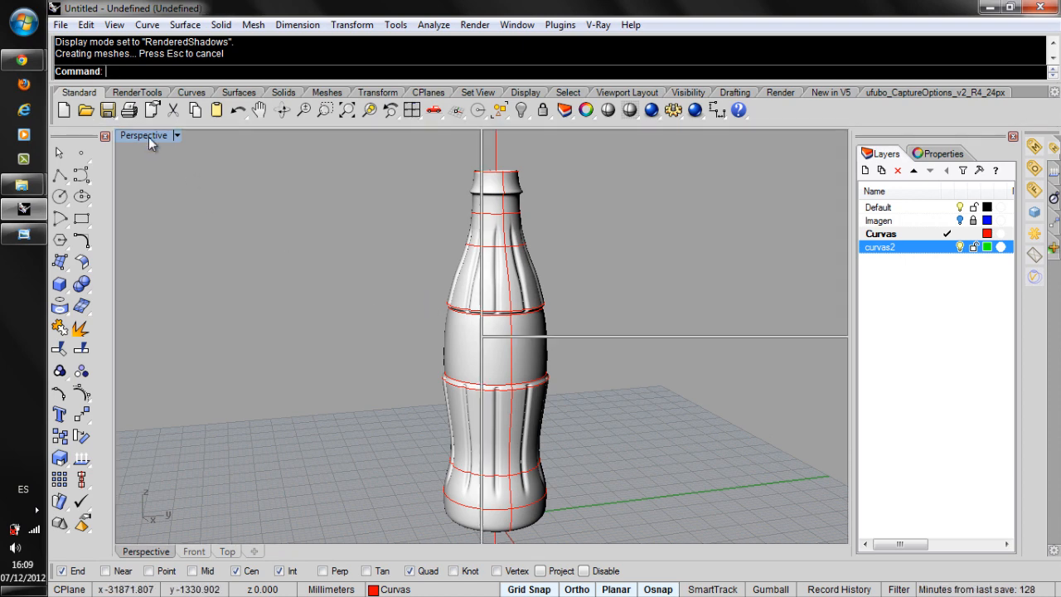
right_click_drag(327, 445, 319, 363)
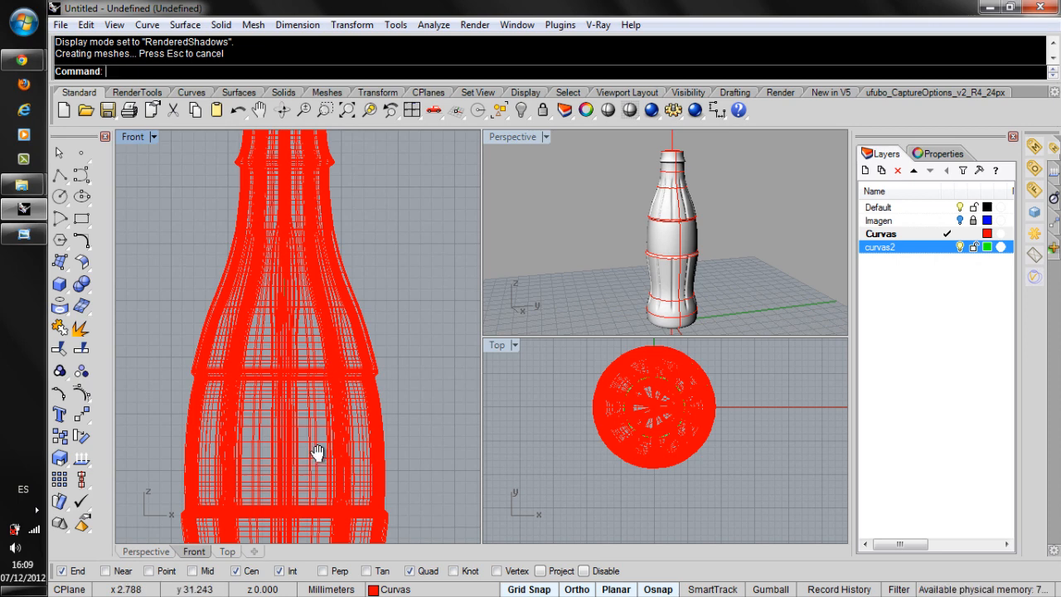
right_click_drag(318, 452, 350, 350)
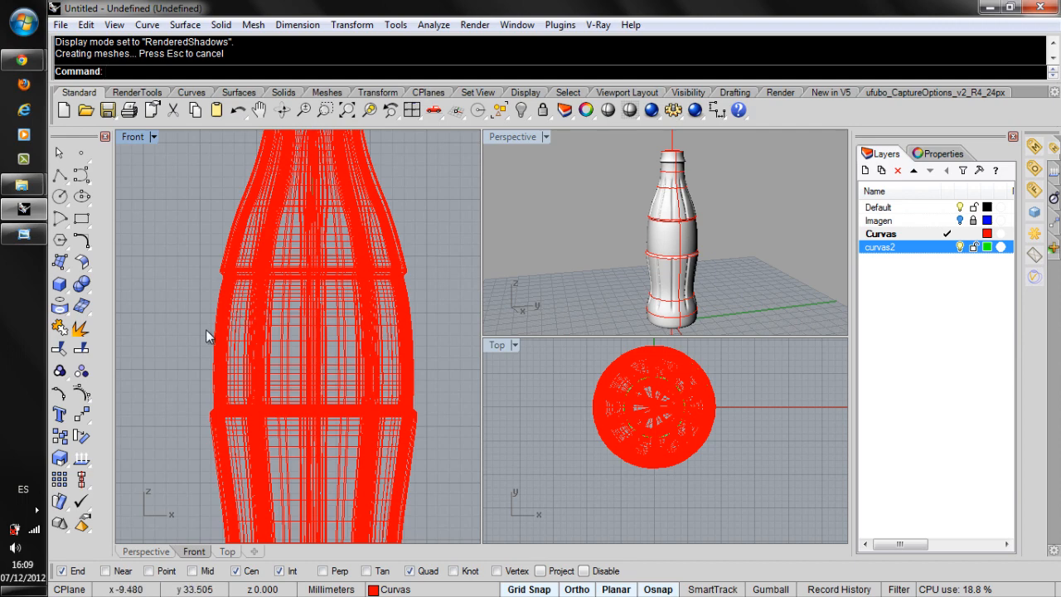
scroll(206, 329, "up", 3)
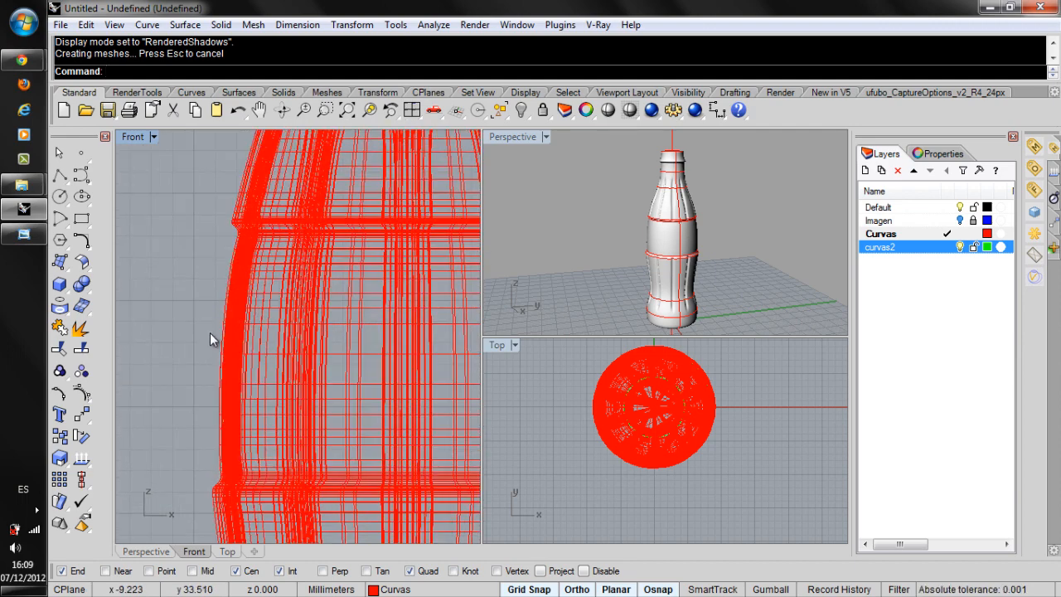
scroll(210, 341, "up", 1)
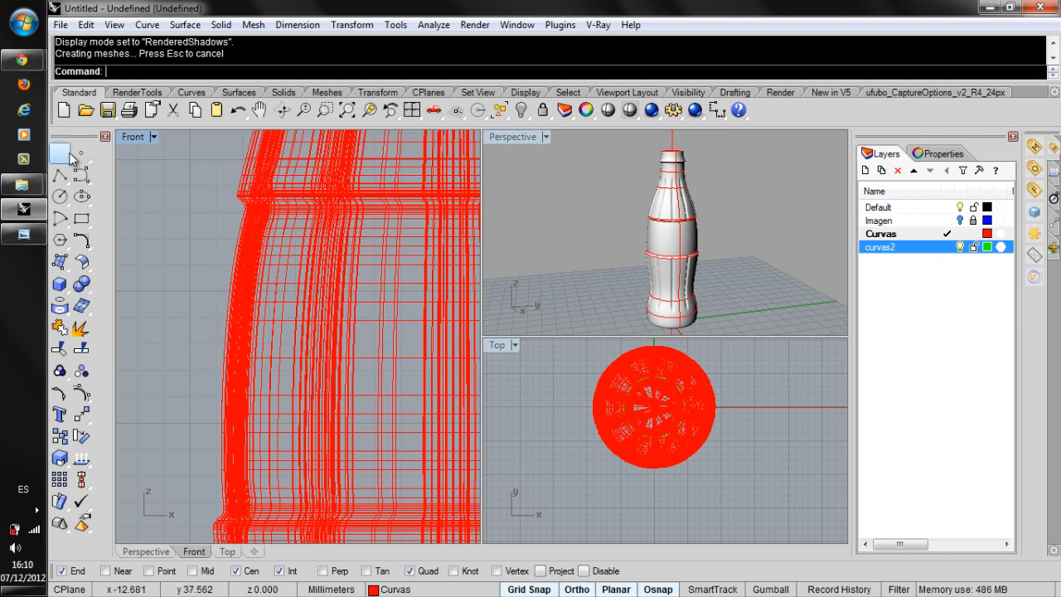
left_click(81, 175)
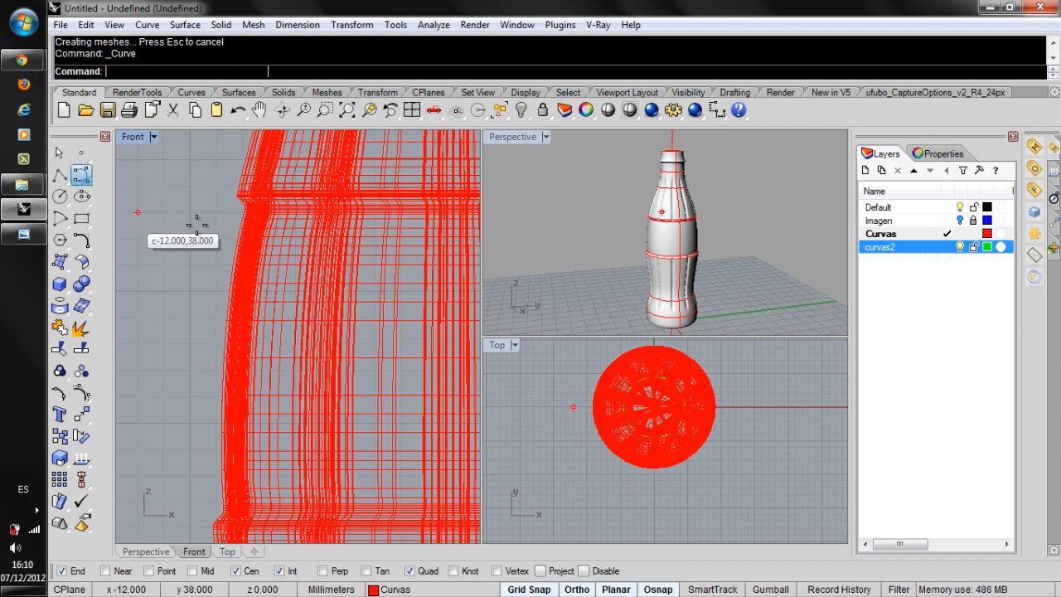
left_click(585, 571)
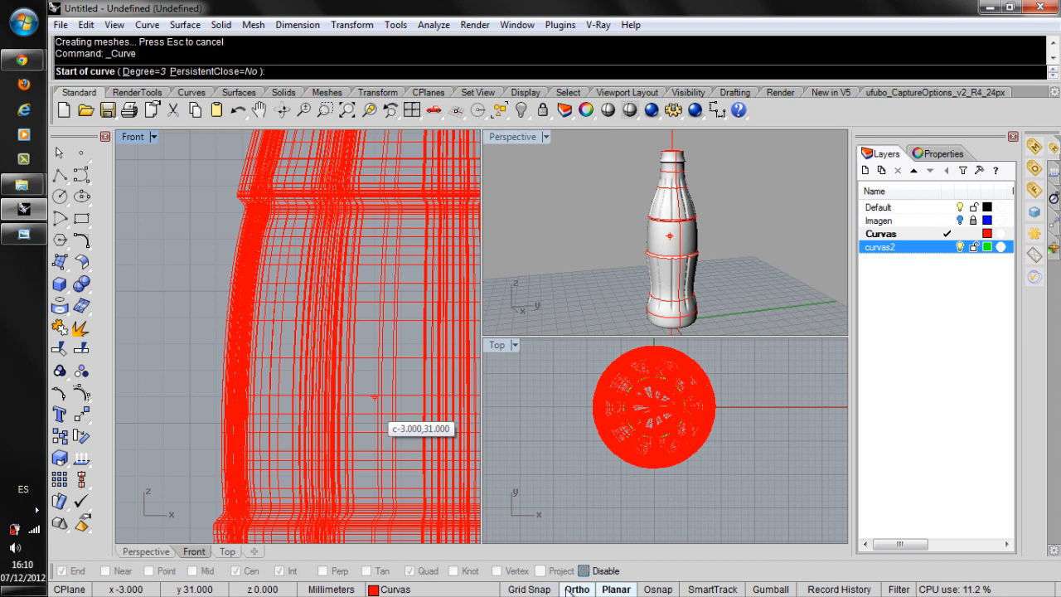
double_click(133, 136)
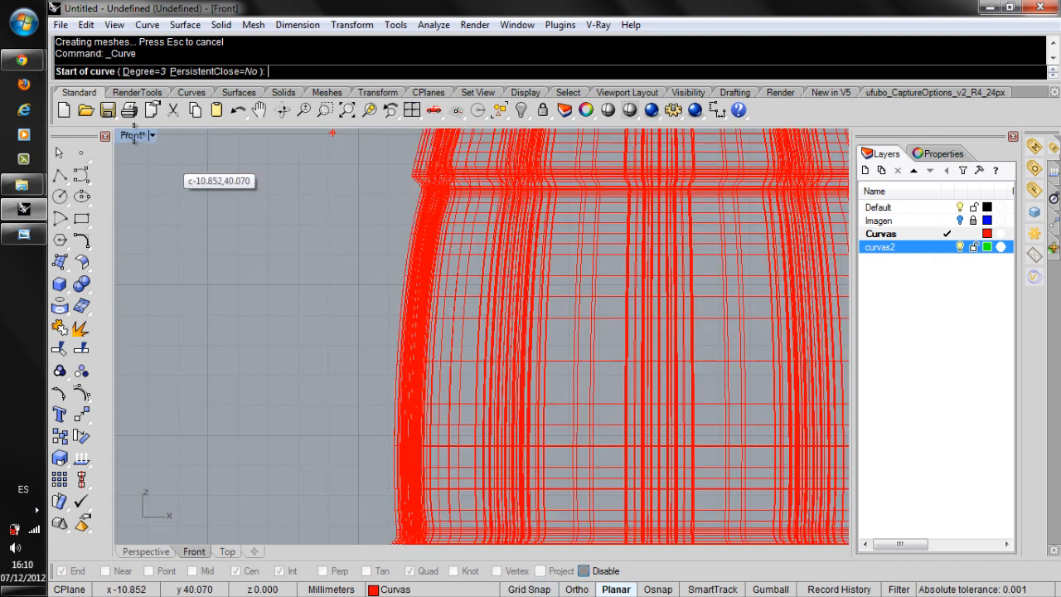
Create a new layer named etiqueta.
right_click(895, 282)
left_click(905, 287)
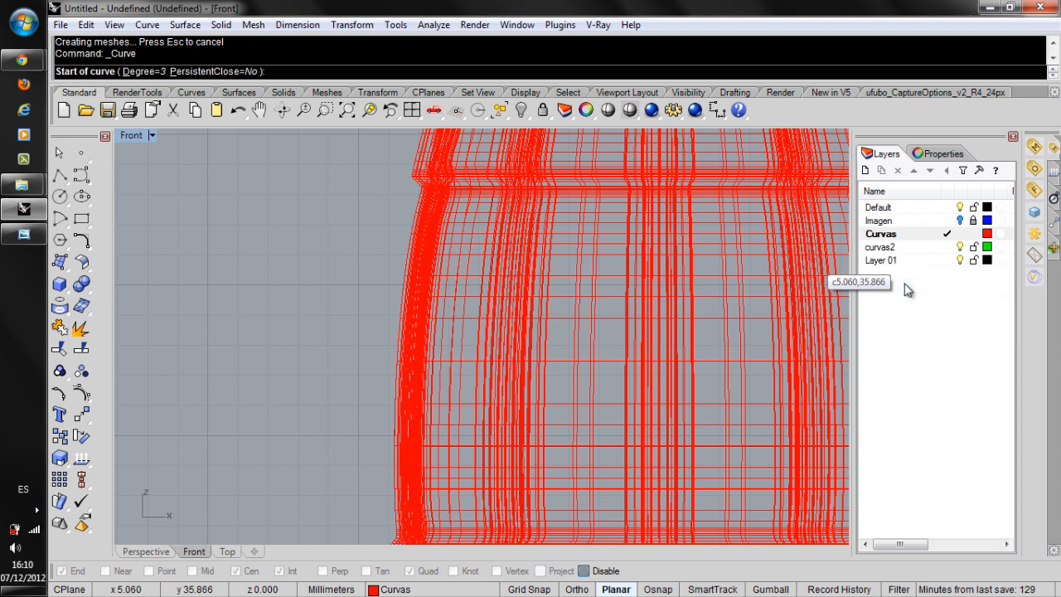
left_click(883, 262)
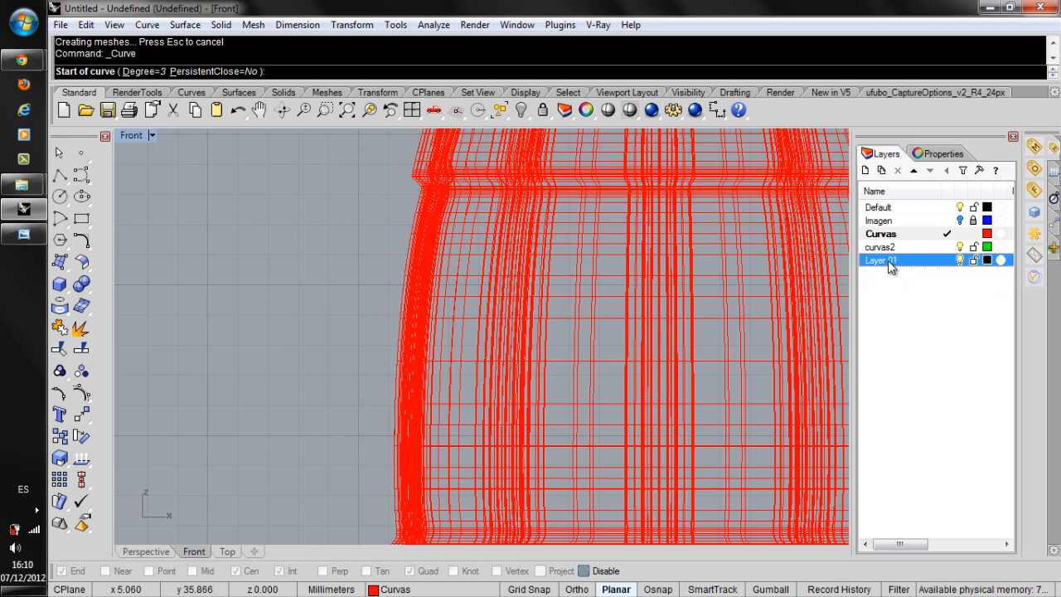
right_click(897, 258)
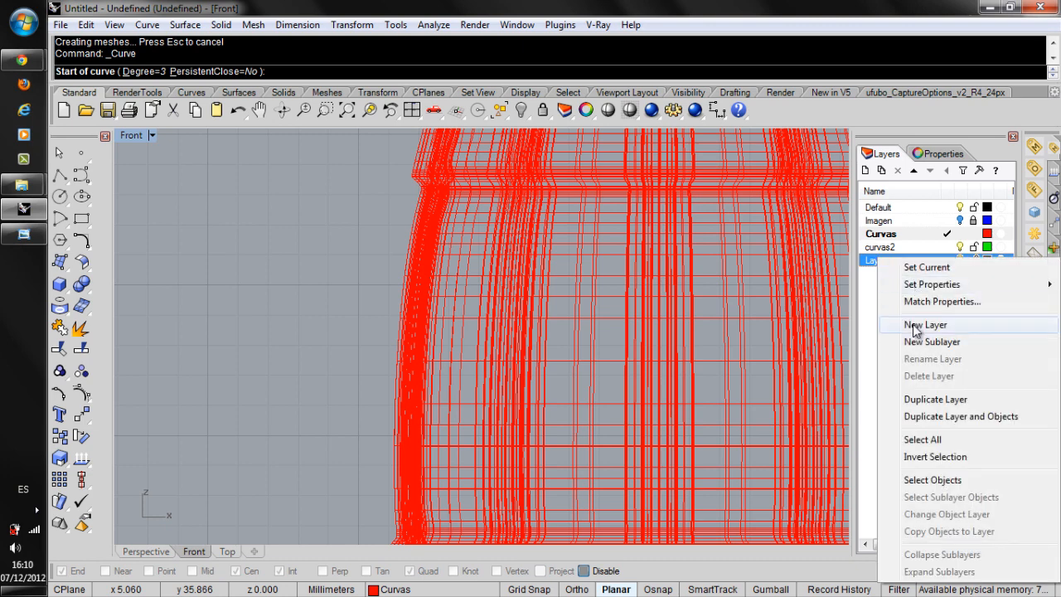
left_click(861, 315)
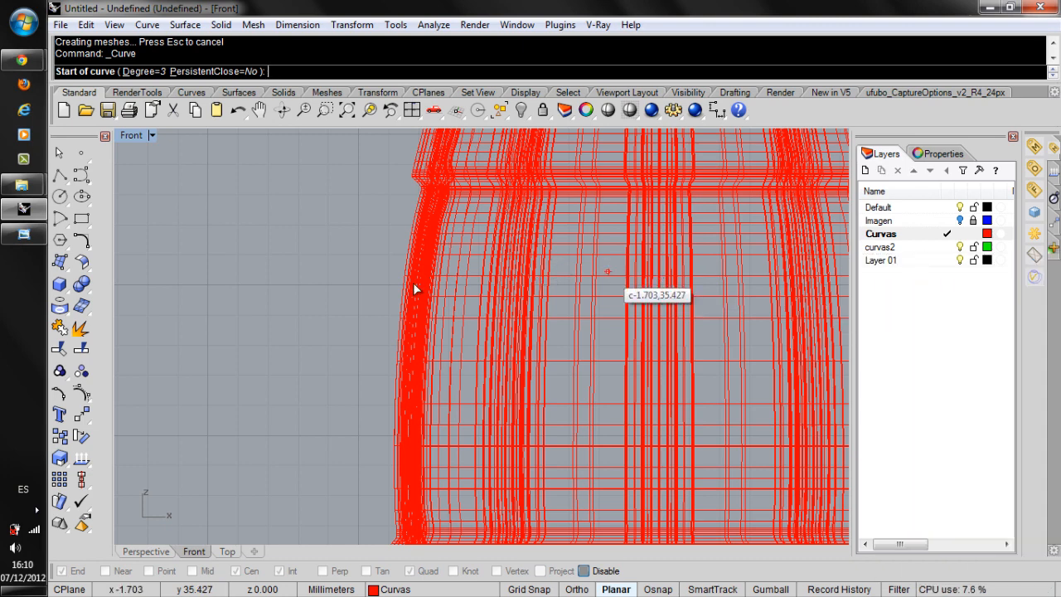
key("Escape")
left_click(876, 263)
left_click(874, 263)
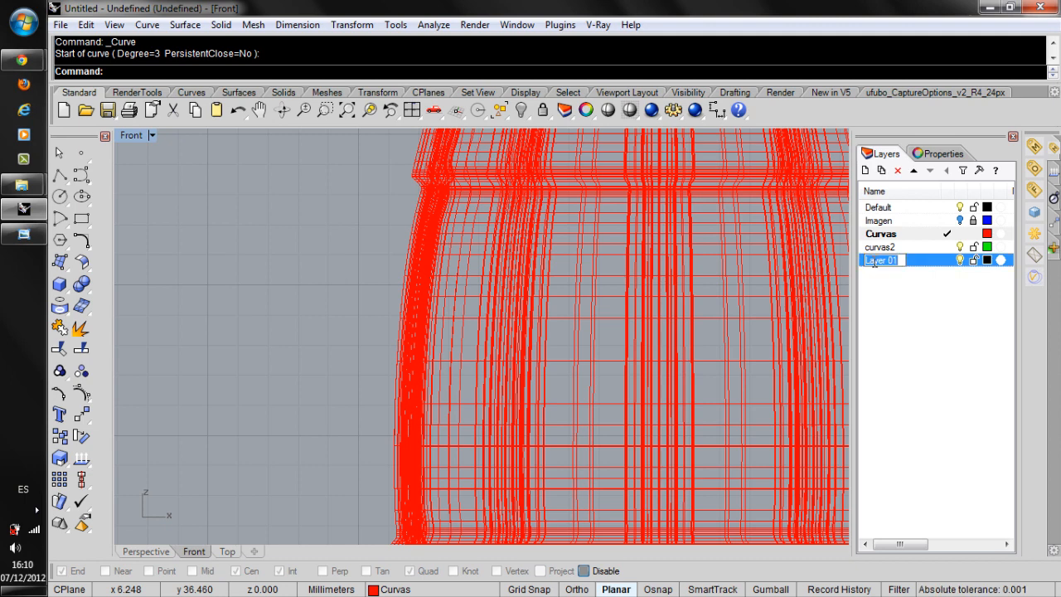
type("etiqueta")
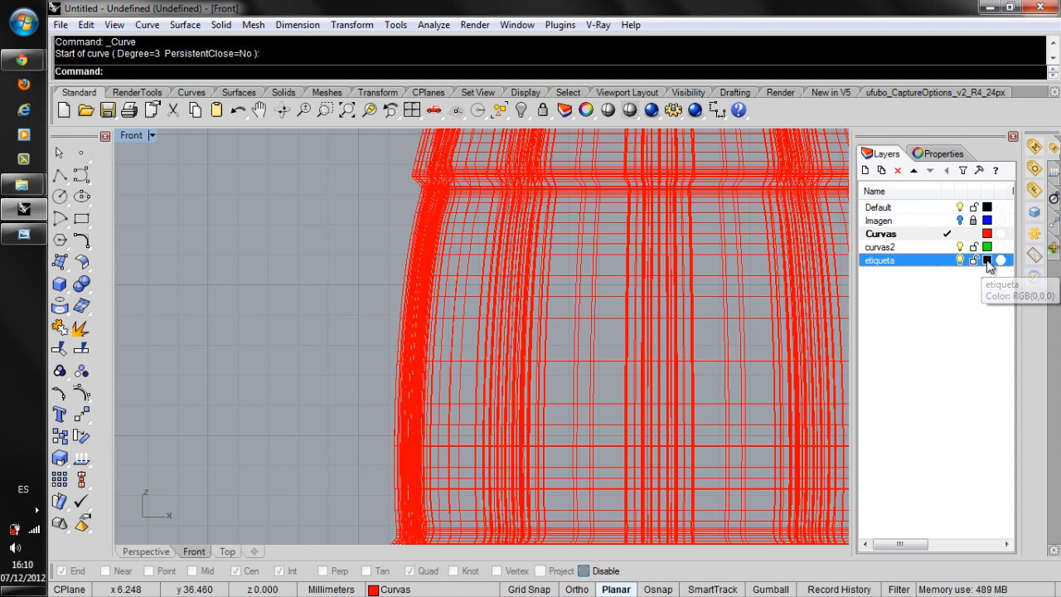
Set the etiqueta layer's color to purple, RGB 149, 0, 255.
left_click(988, 261)
left_click(663, 193)
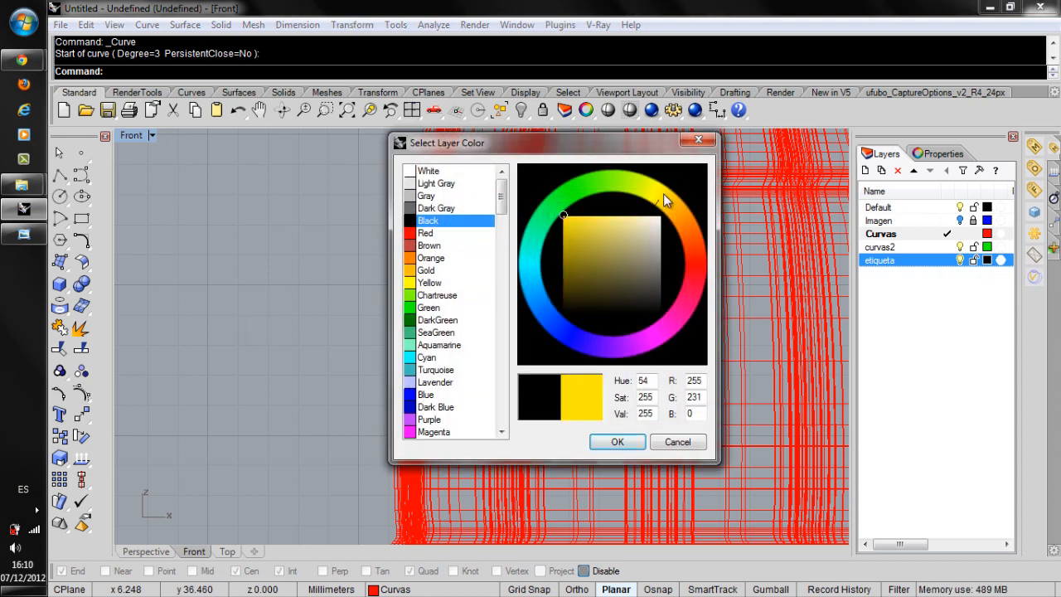
left_click(692, 259)
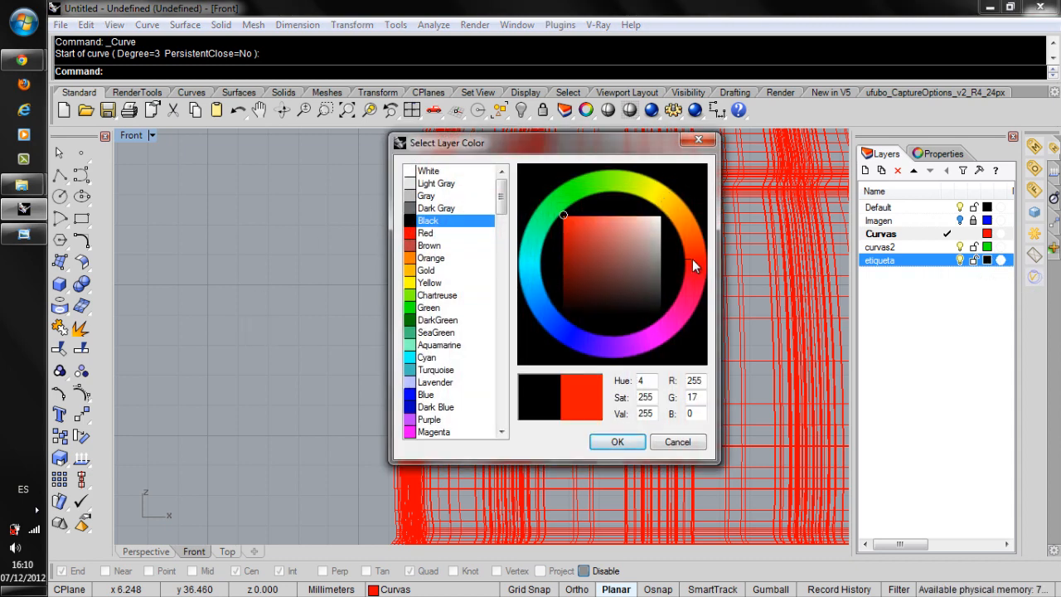
left_click(676, 303)
left_click(648, 330)
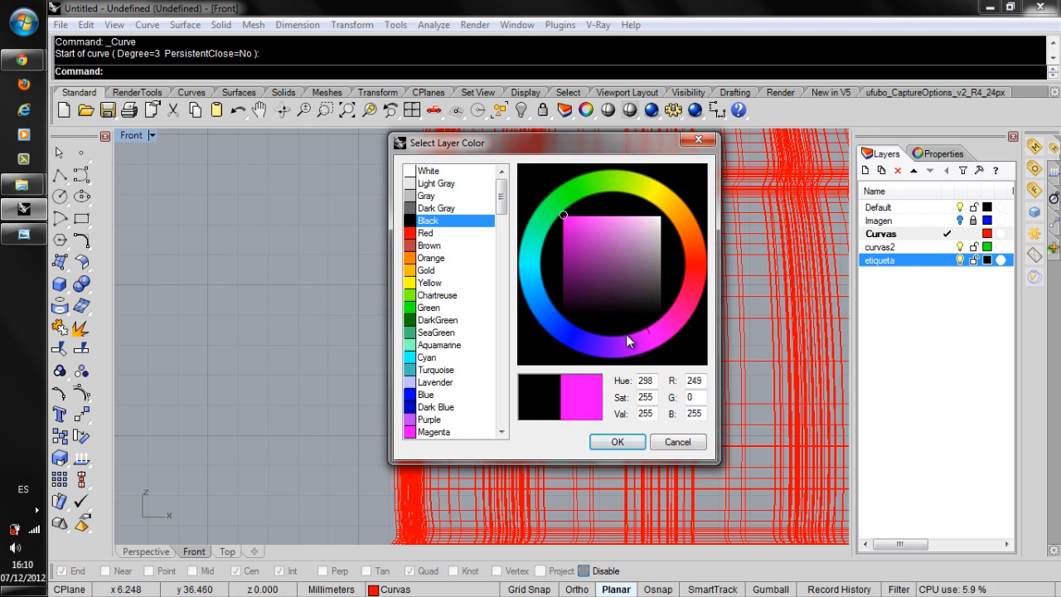
left_click(620, 340)
left_click(608, 444)
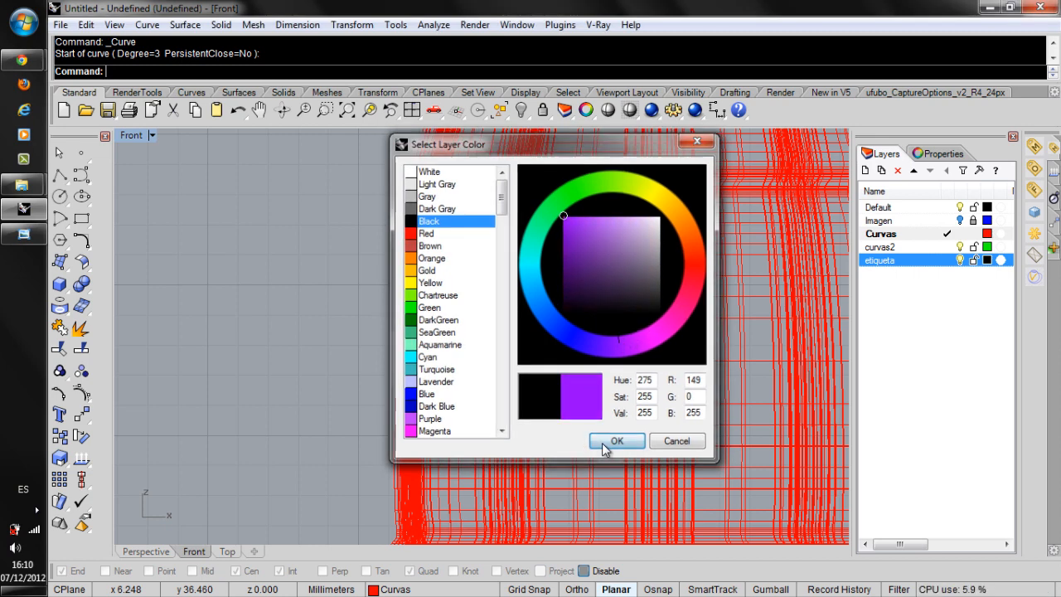
Make etiqueta the current layer and draw a six-point, degree-3 curve about 11.5 mm tall just outside the label band's profile between the two rings.
left_click(83, 182)
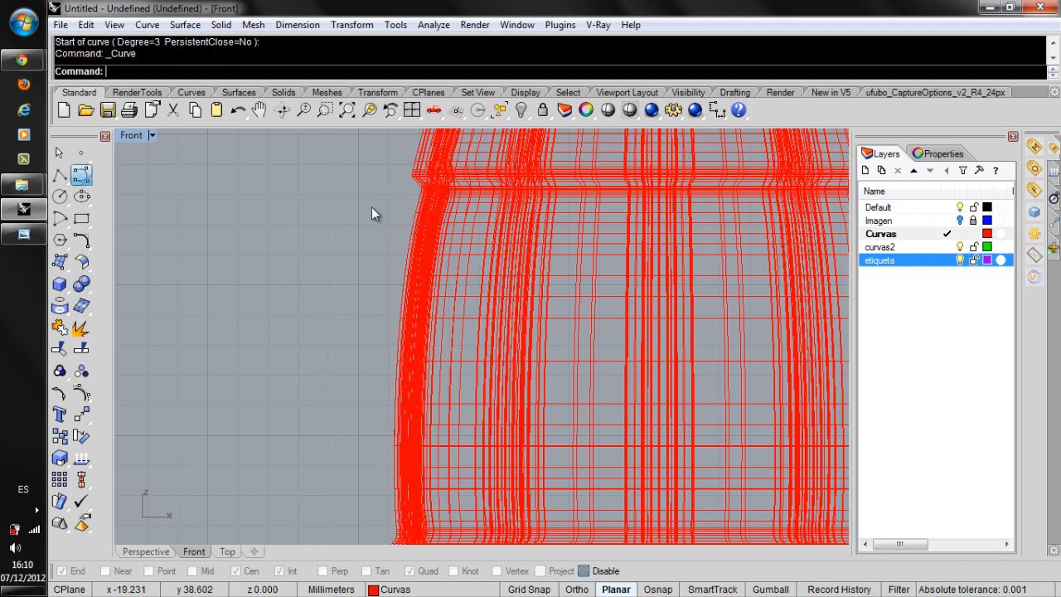
left_click(418, 189)
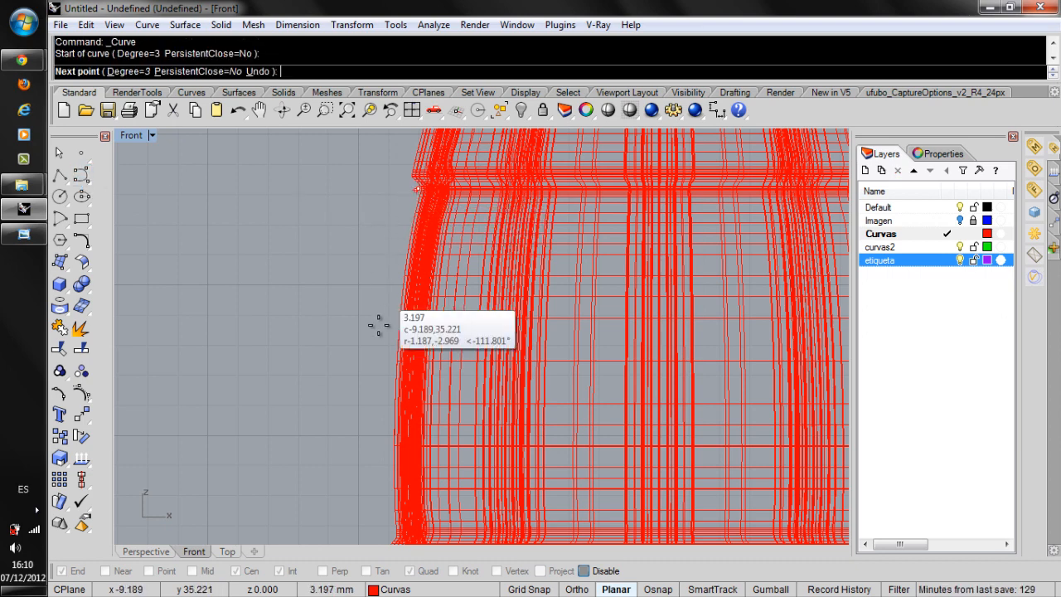
left_click(402, 255)
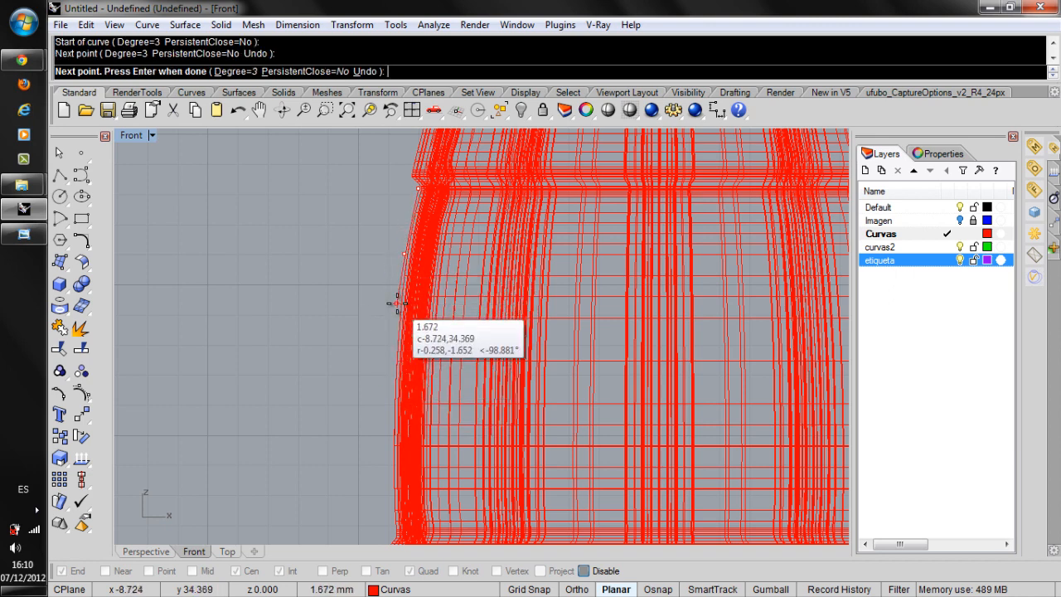
left_click(946, 260)
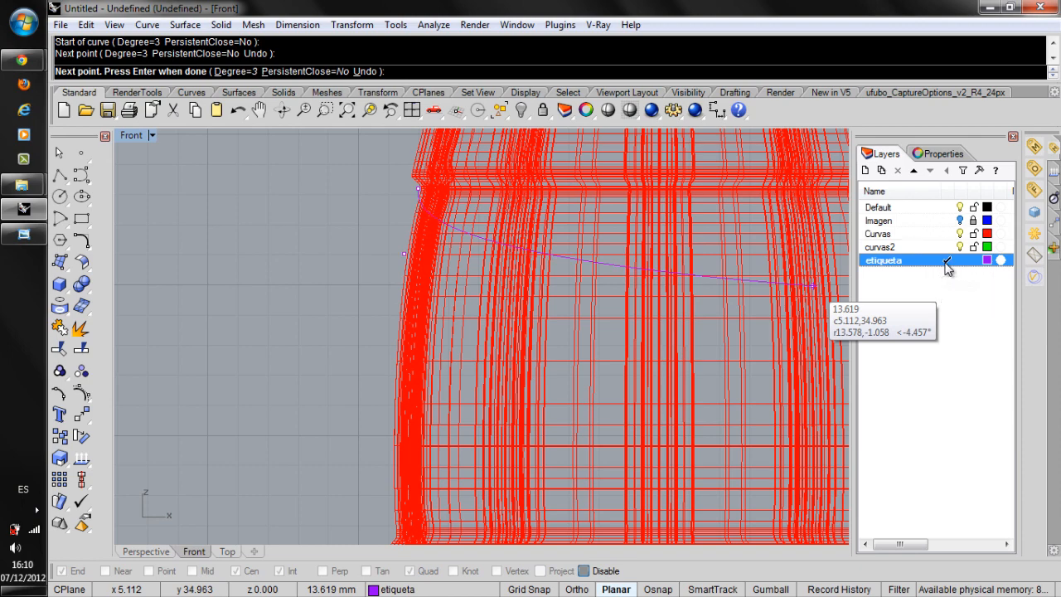
left_click(396, 335)
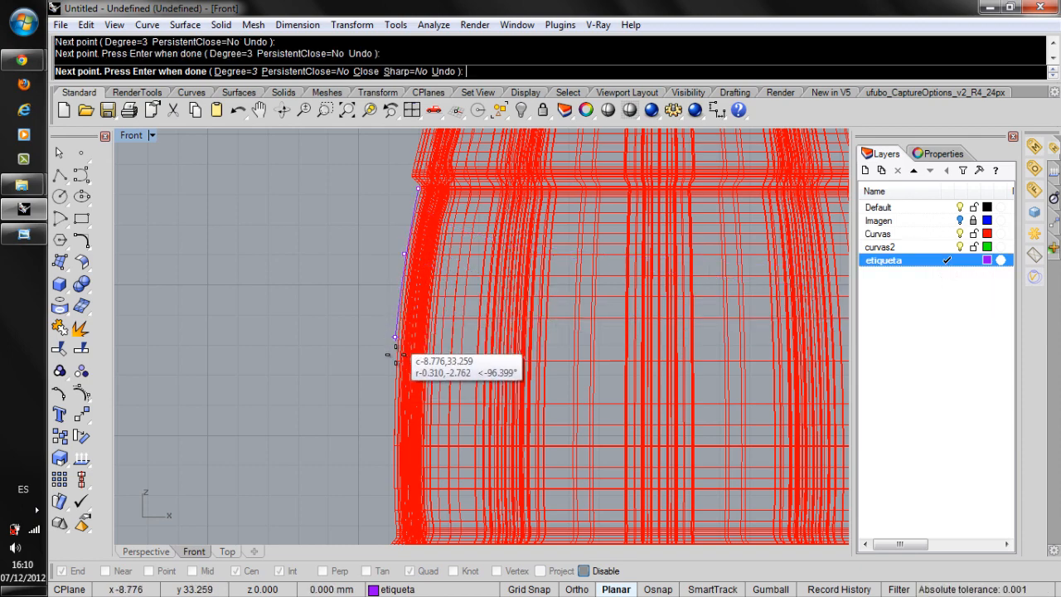
right_click_drag(395, 336, 383, 206)
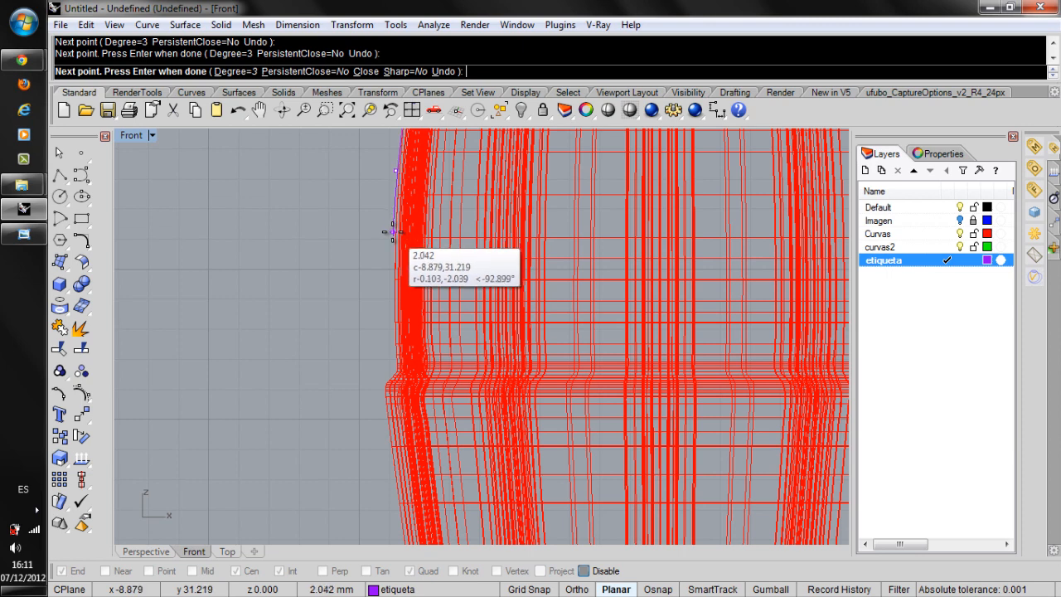
left_click(393, 231)
left_click(393, 325)
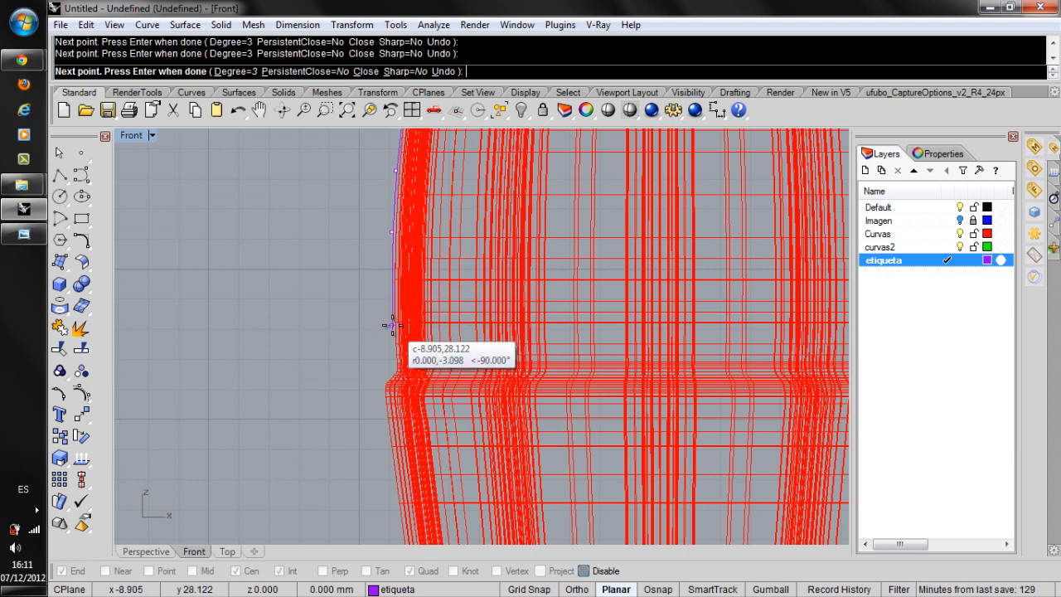
left_click(394, 367)
key("Return")
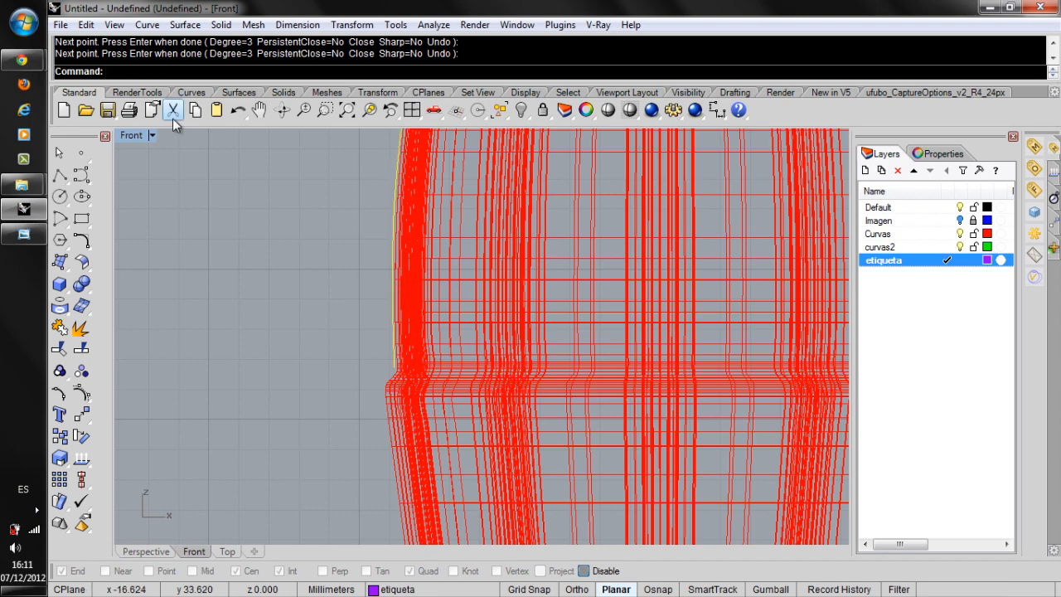
Restore the four-viewport layout and examine the wireframe of the bottle's shoulder and neck in the Front view.
double_click(137, 136)
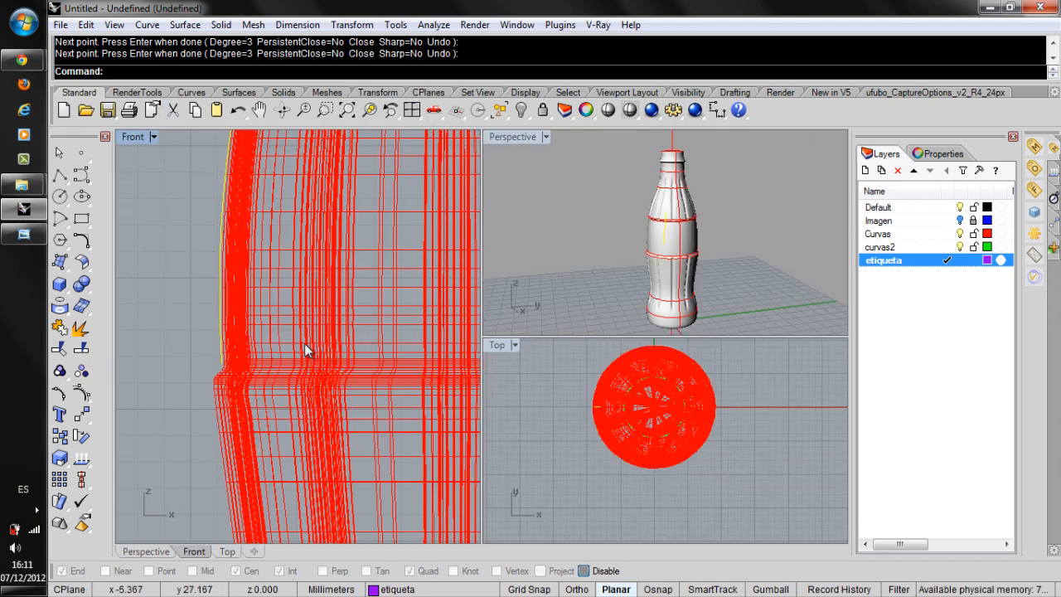
scroll(304, 343, "down", 10)
right_click_drag(366, 223, 322, 276)
scroll(321, 210, "up", 4)
scroll(322, 209, "up", 5)
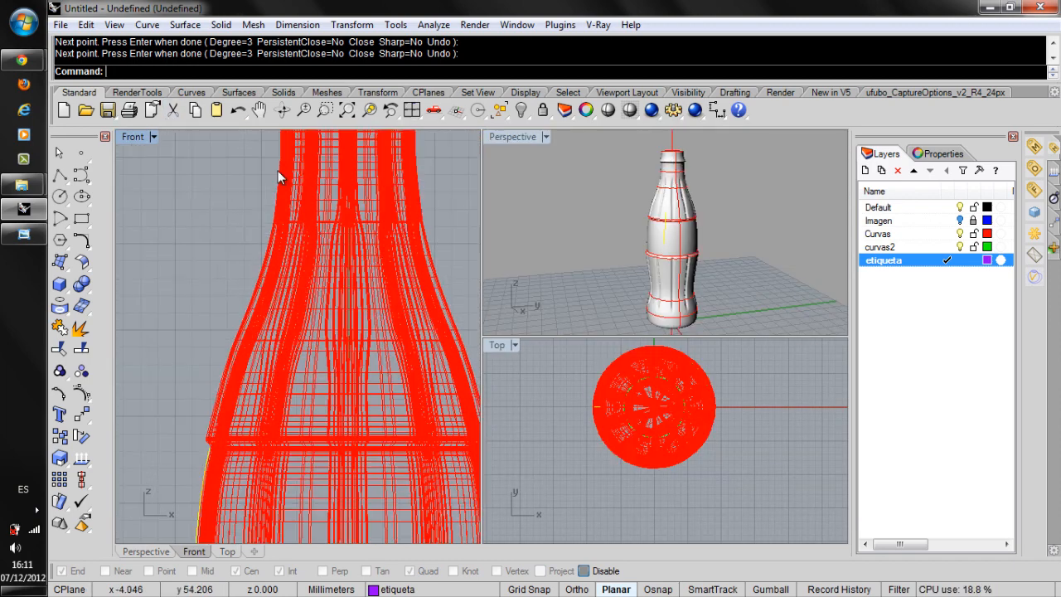
scroll(272, 374, "up", 2)
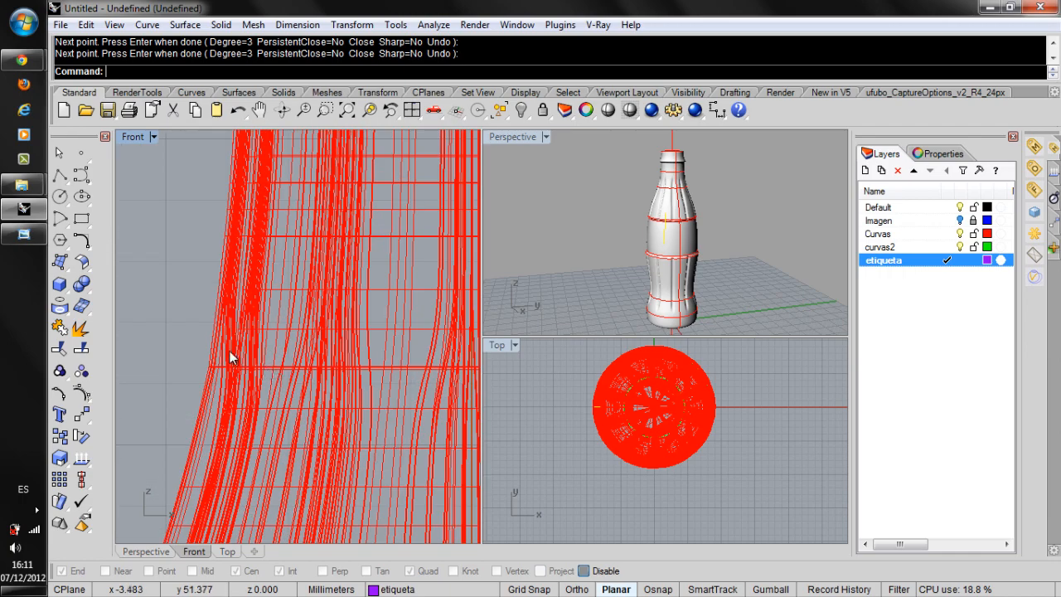
scroll(306, 253, "down", 6)
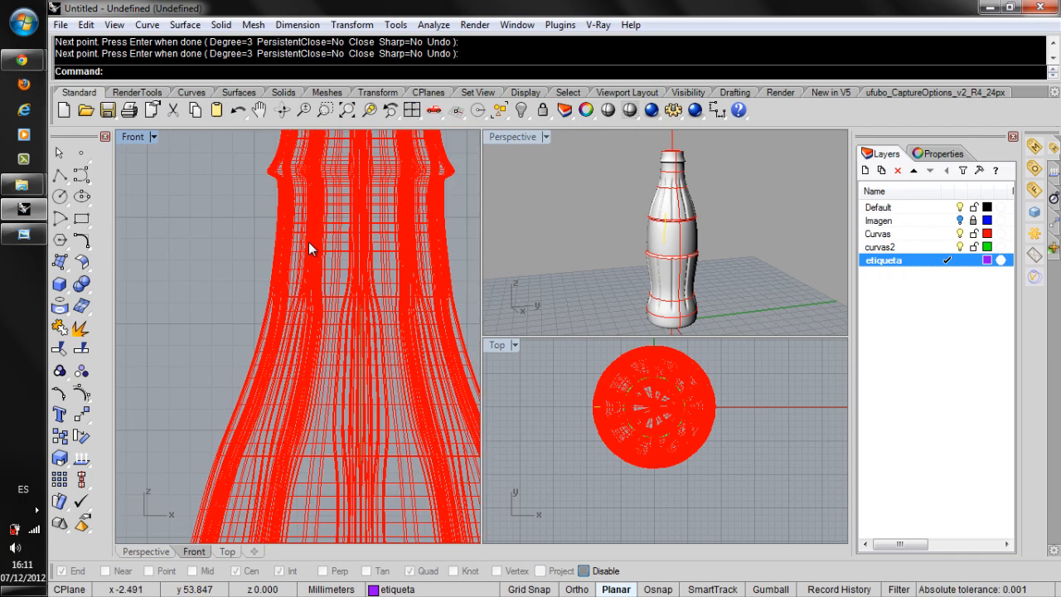
right_click_drag(239, 334, 232, 291)
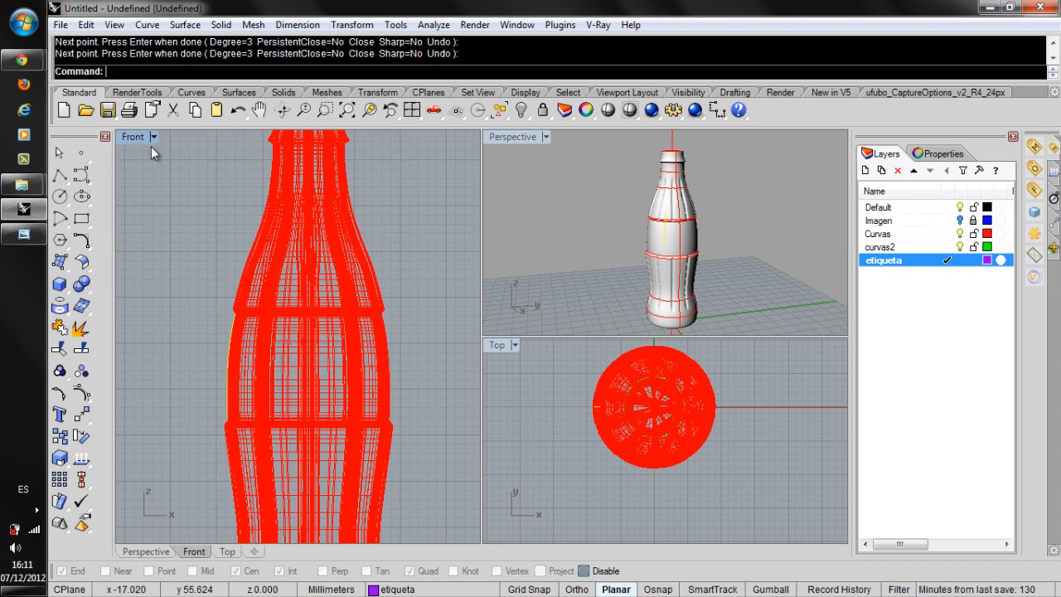
right_click_drag(687, 217, 703, 235)
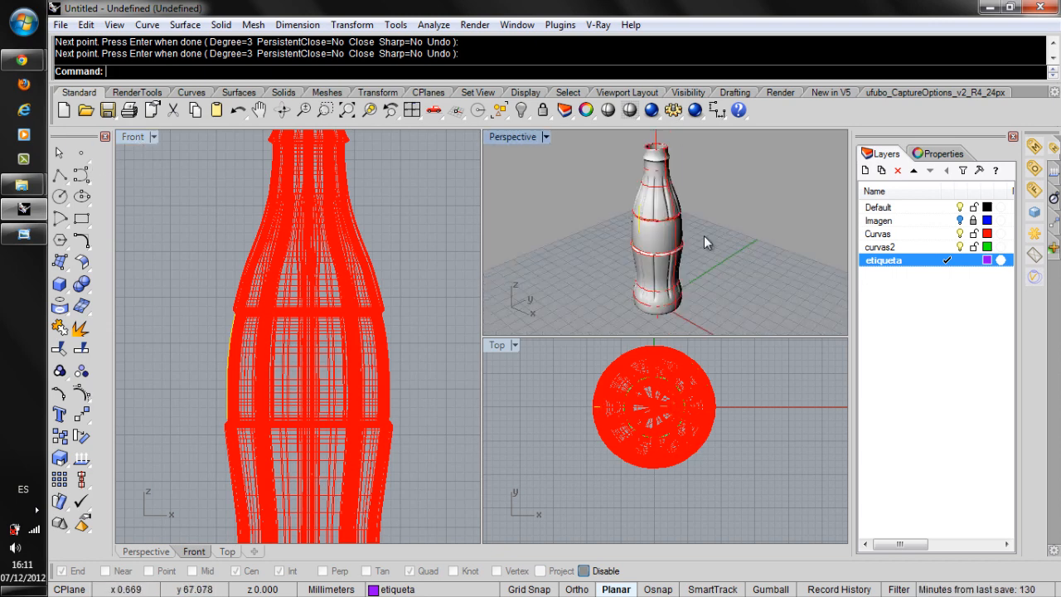
scroll(229, 331, "down", 4)
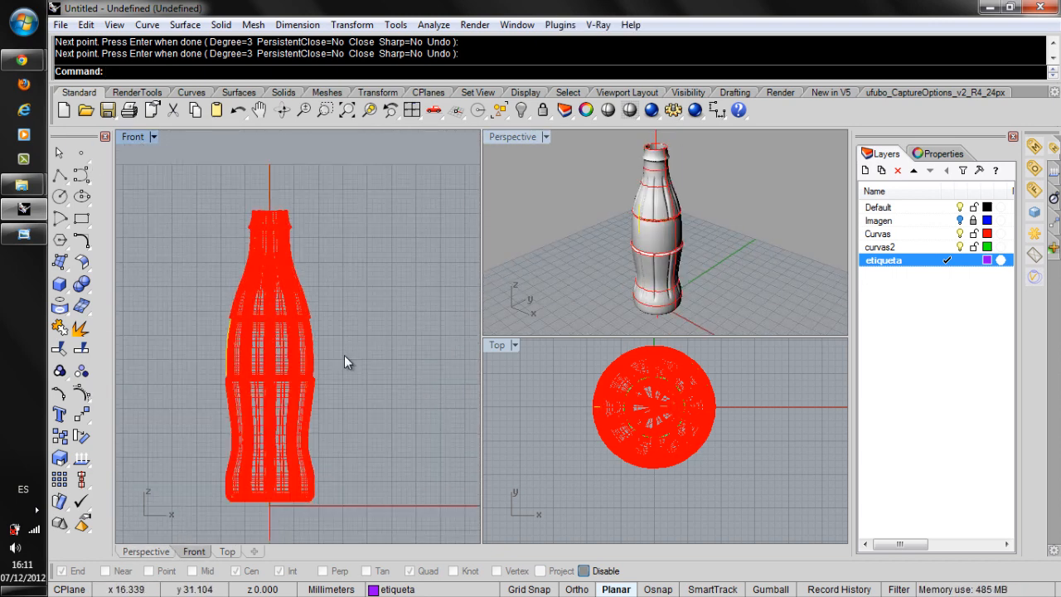
right_click_drag(347, 361, 291, 360)
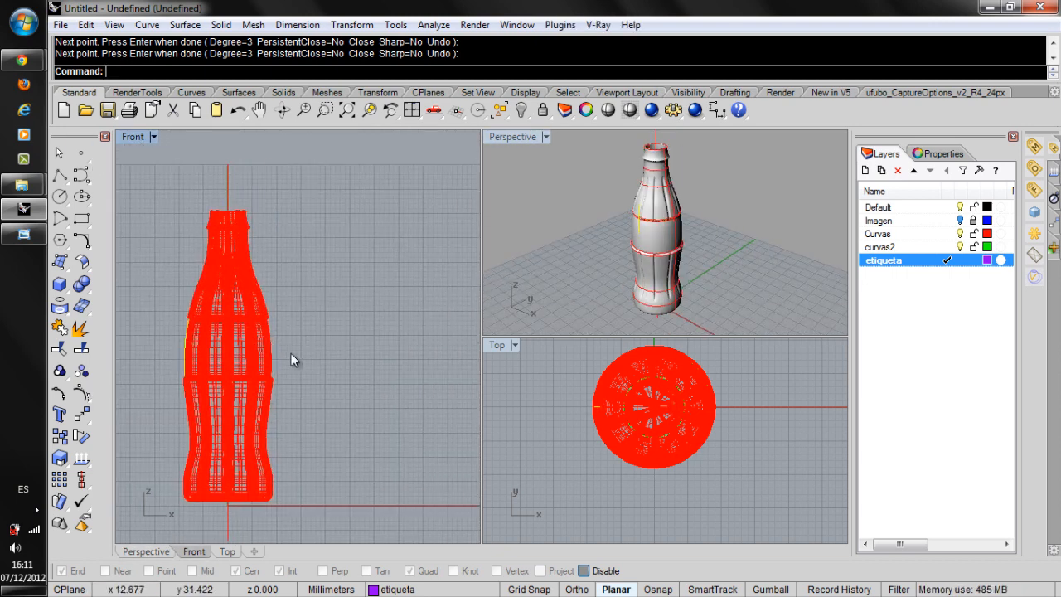
left_click(495, 346)
right_click_drag(655, 407, 589, 443)
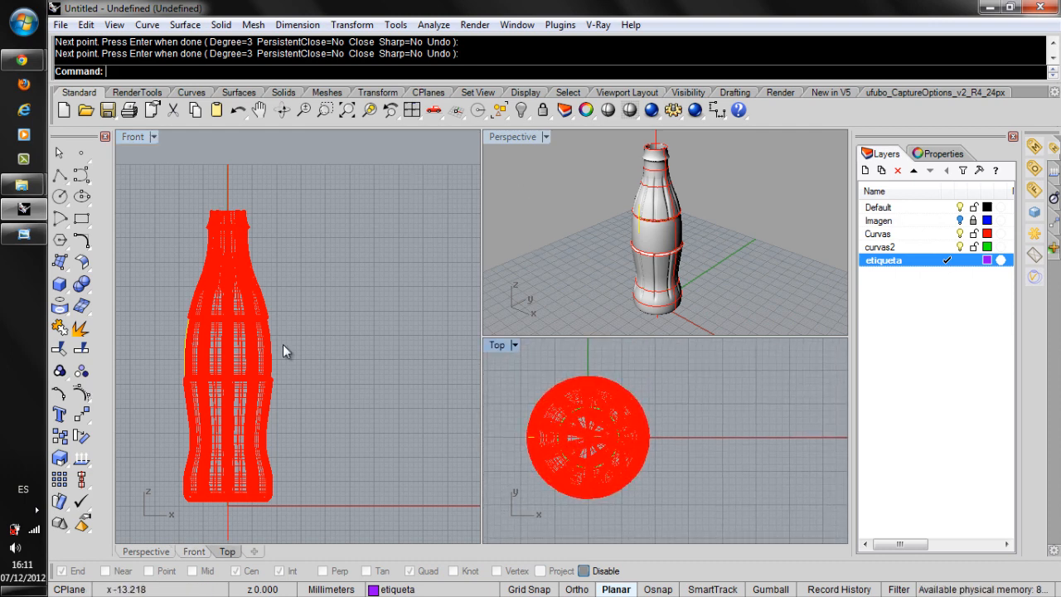
Switch to Google Chrome and search for "coca cola vector logo" in a new tab.
left_click(18, 63)
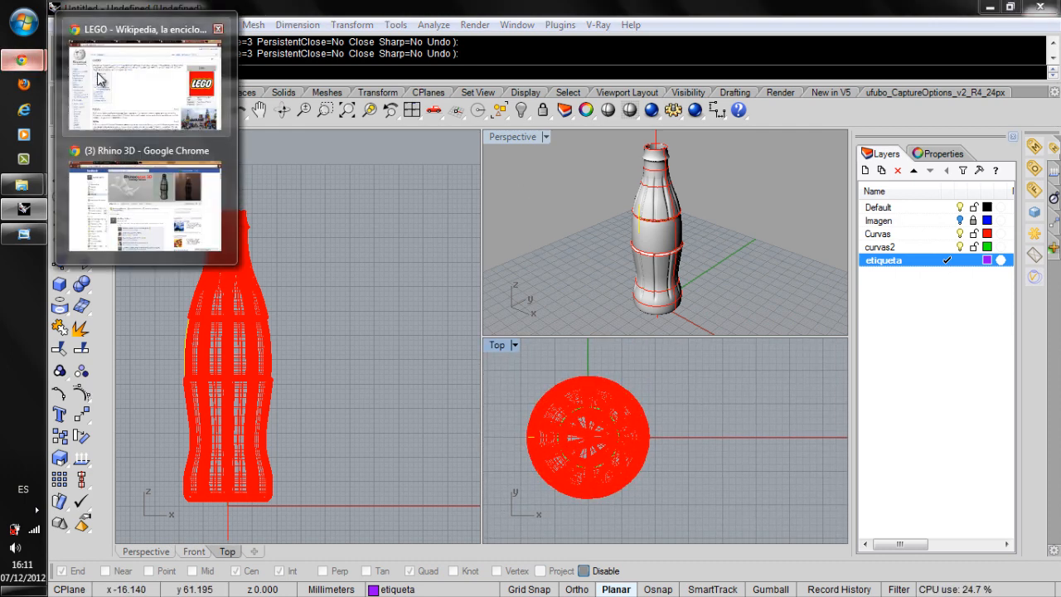
left_click(119, 169)
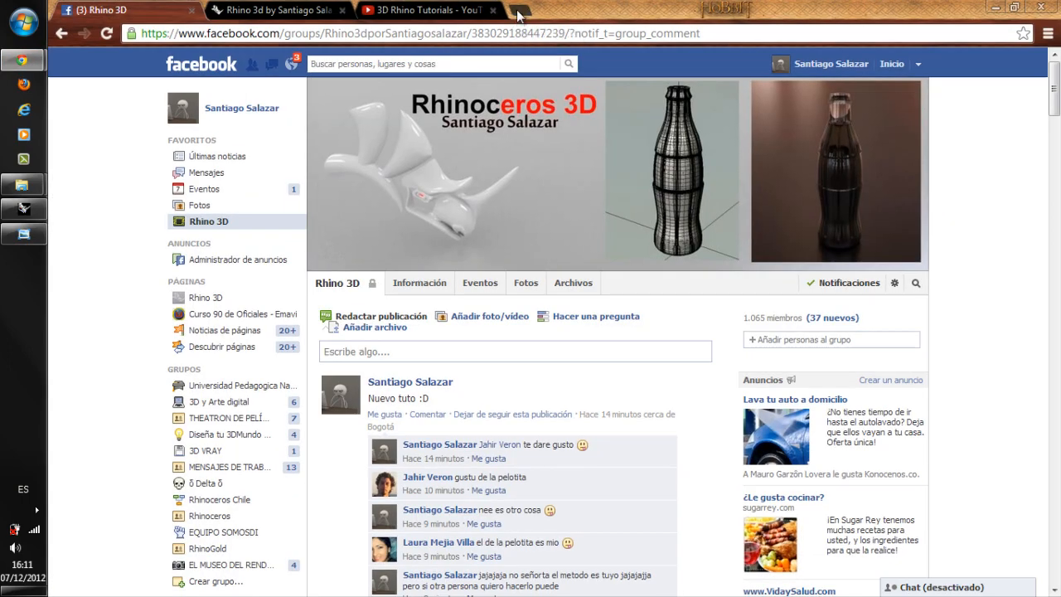
left_click(518, 11)
type("coc")
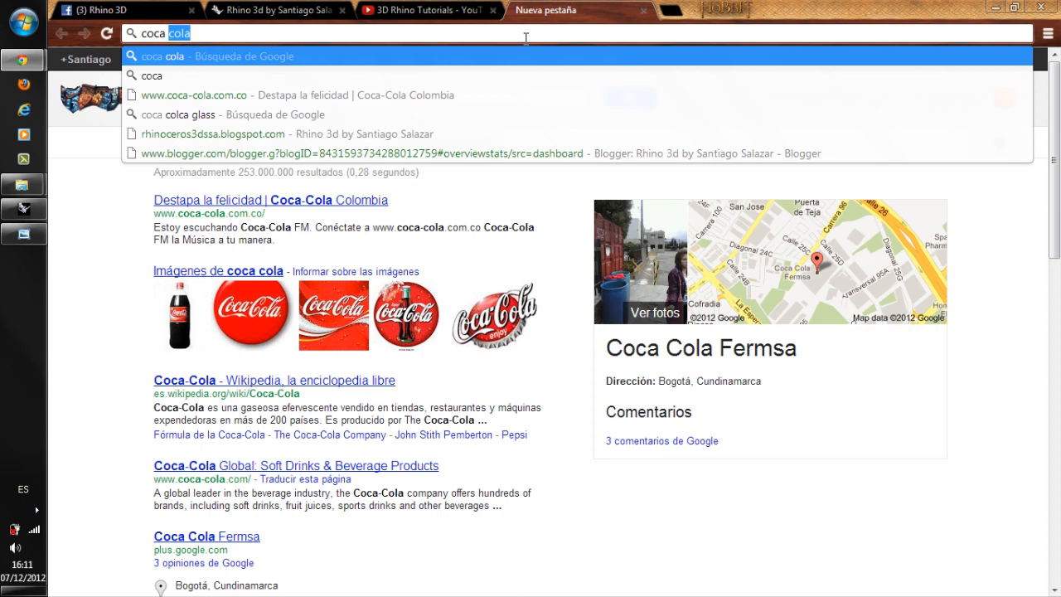
type("a cola vec")
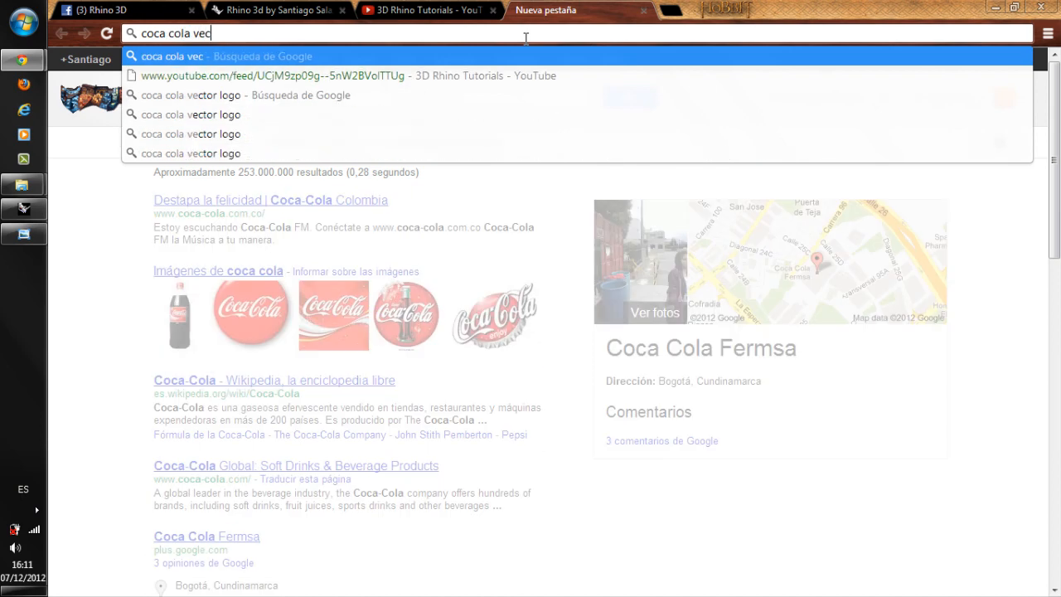
type("tor logo")
key("Return")
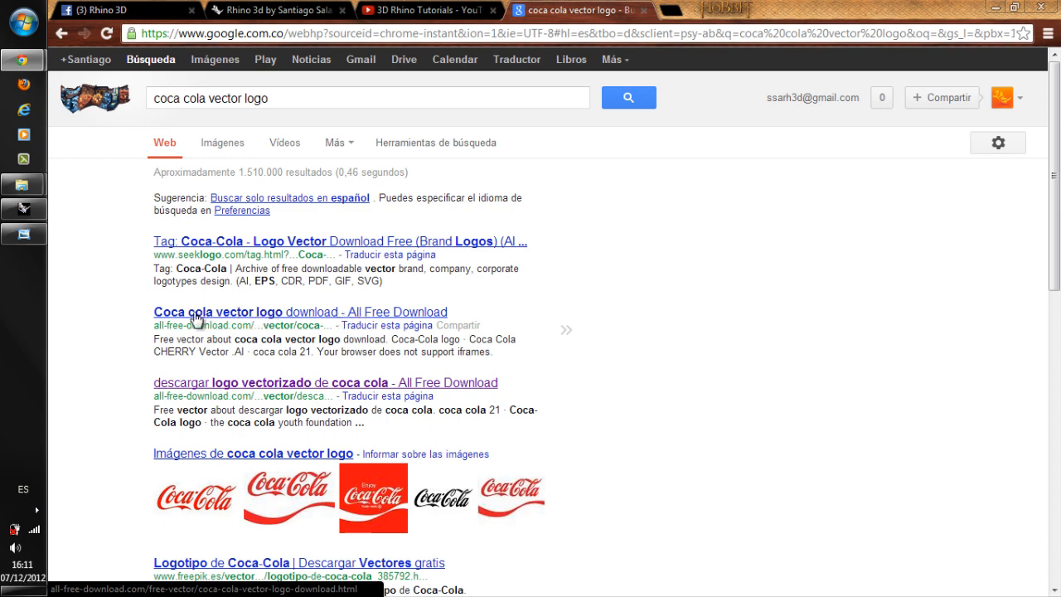
Browse drive E: in Windows Explorer to the 3DM RHINO MODELS folder inside Rhinoceros.
left_click(24, 23)
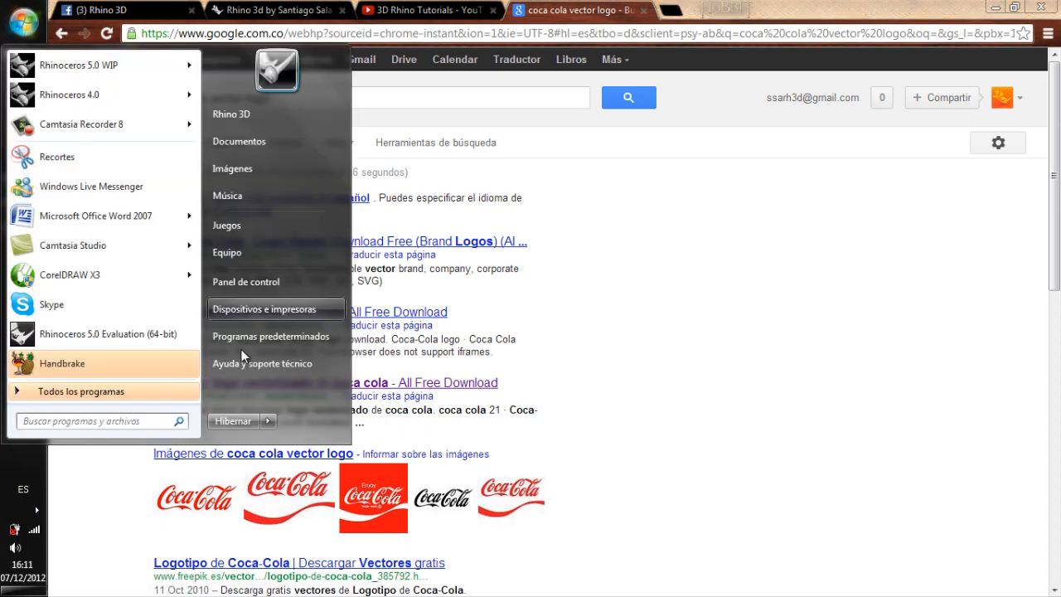
left_click(228, 253)
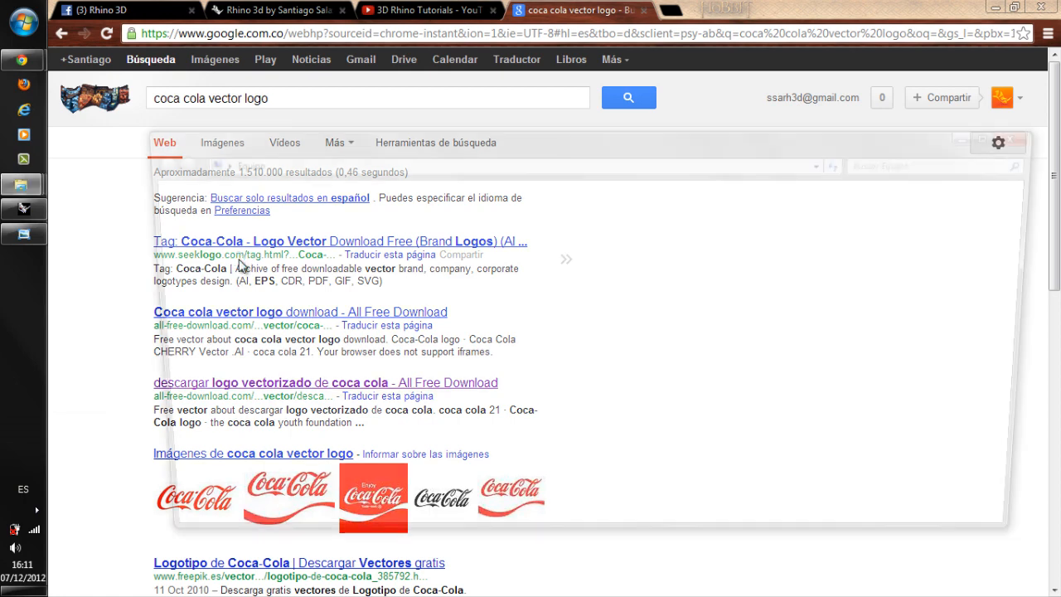
left_click(593, 241)
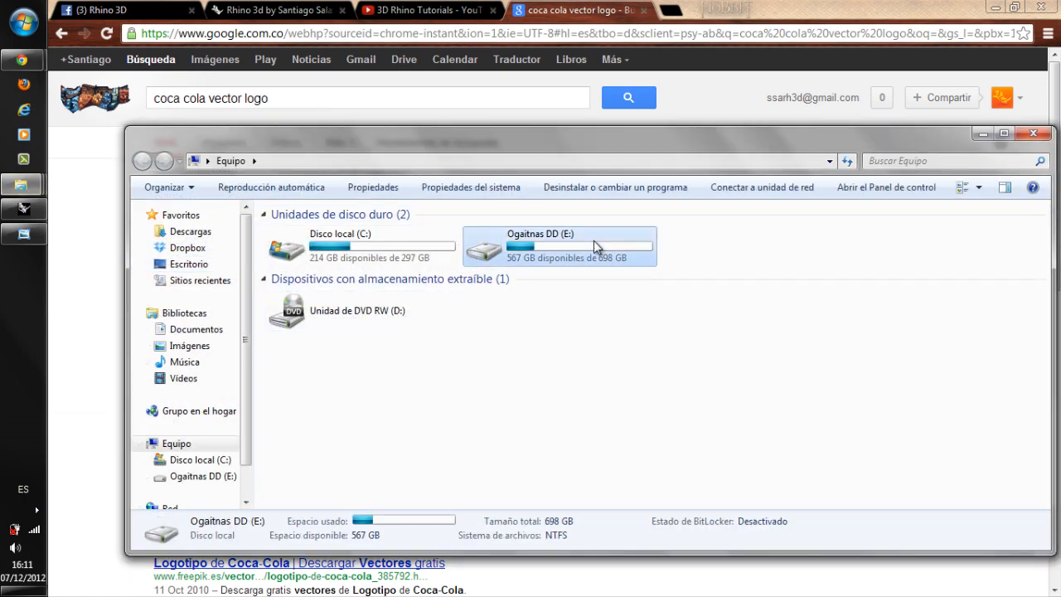
double_click(594, 240)
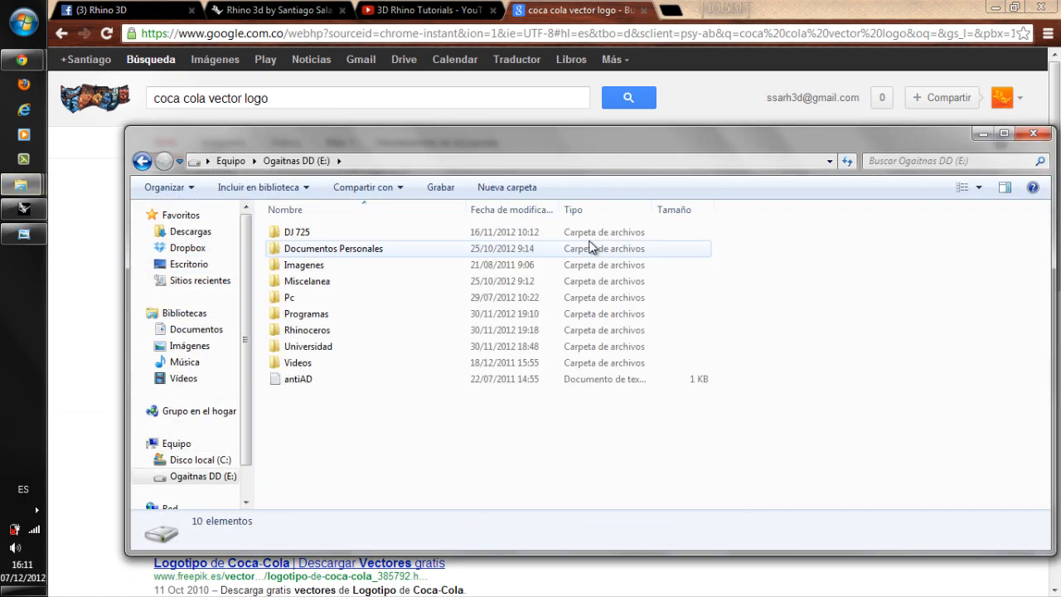
left_click(310, 330)
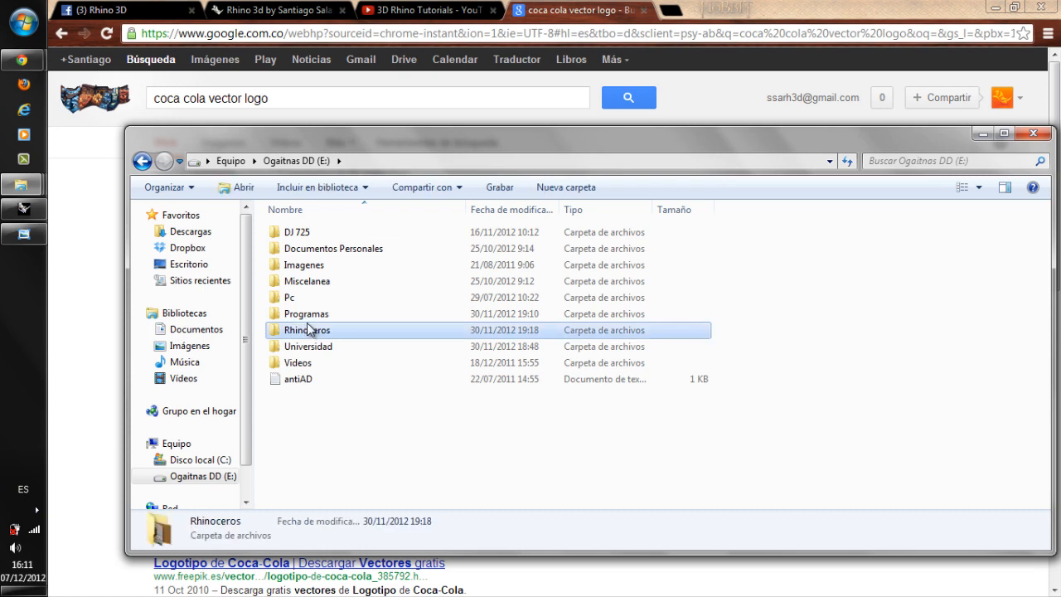
mouse_move(343, 318)
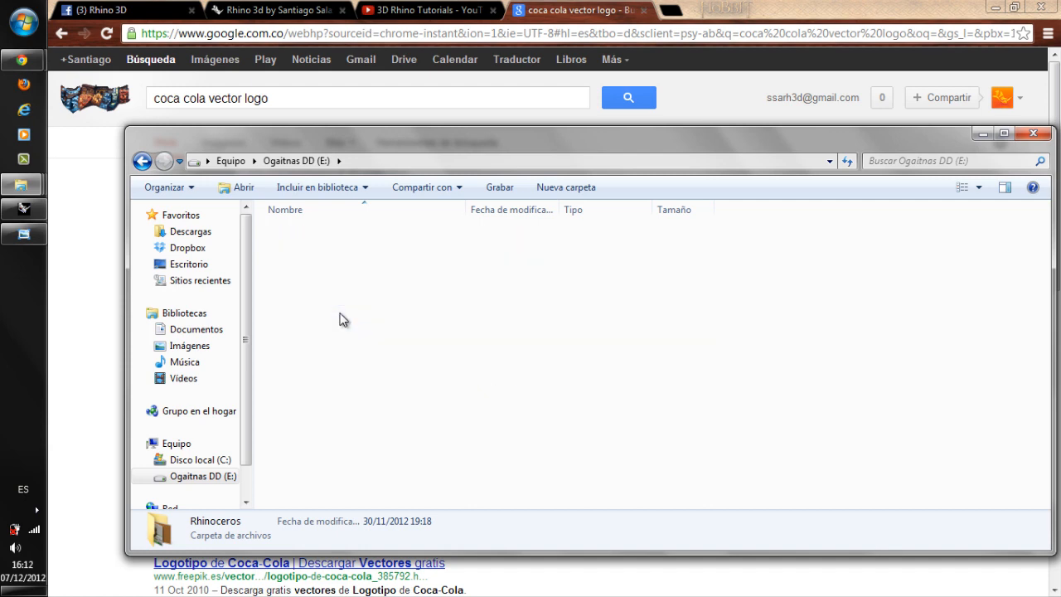
left_click(350, 394)
double_click(328, 233)
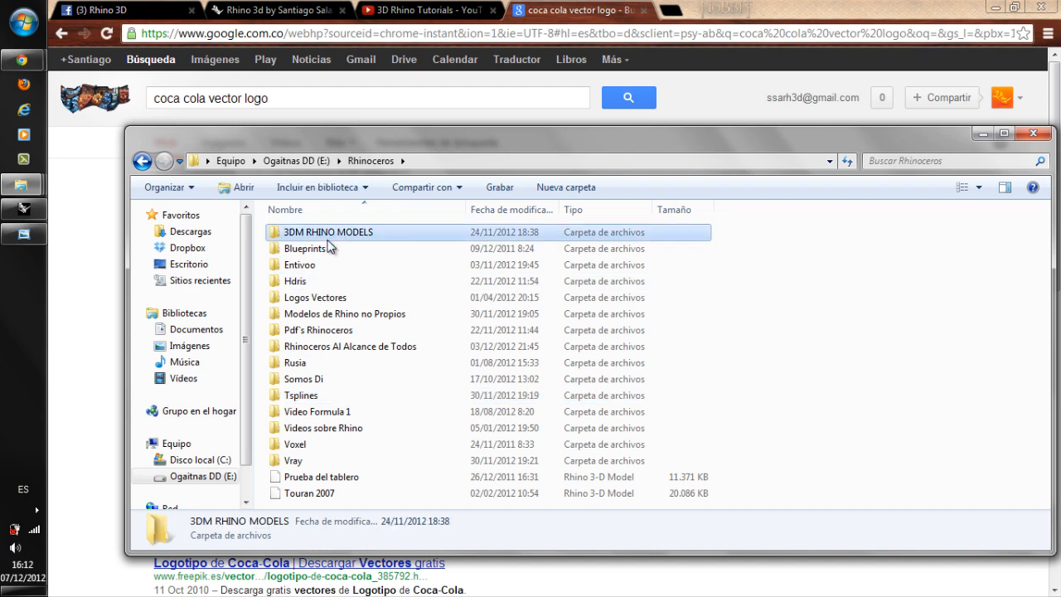
Check the Botella de Coca Cola folder and the other model folders for usable files, and close the Explorer window.
left_click(332, 314)
double_click(331, 313)
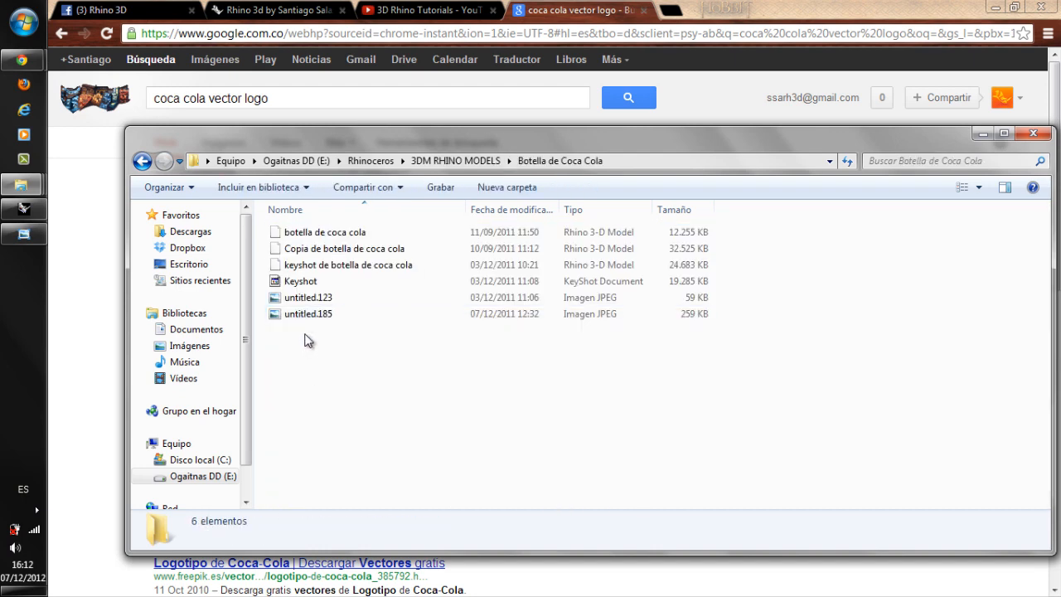
left_click(142, 162)
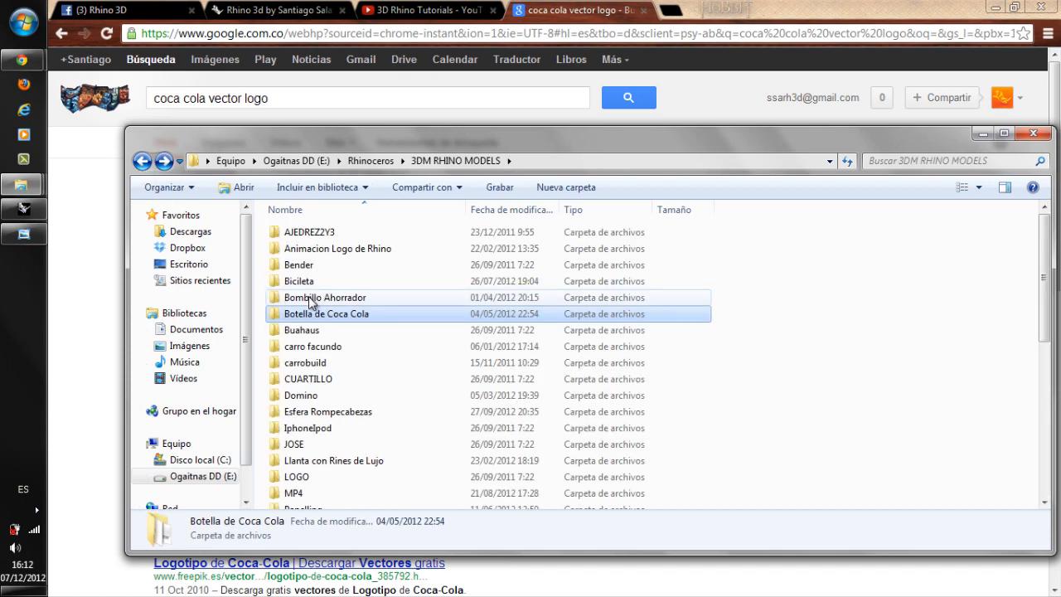
scroll(402, 362, "down", 4)
left_click(1032, 133)
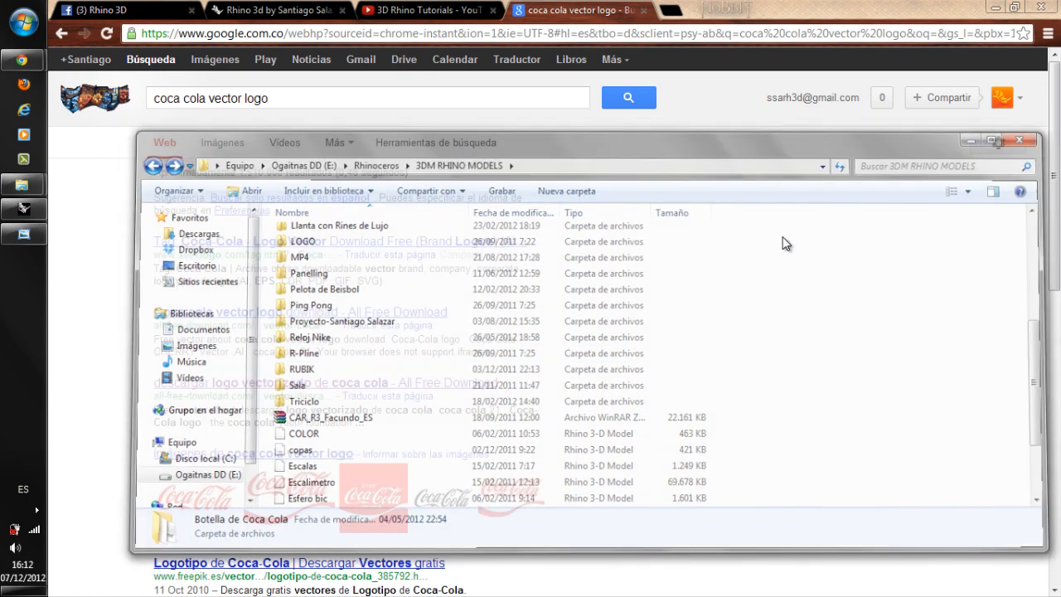
Open the seeklogo search result in a new tab and look through its Coca-Cola logos.
right_click(203, 250)
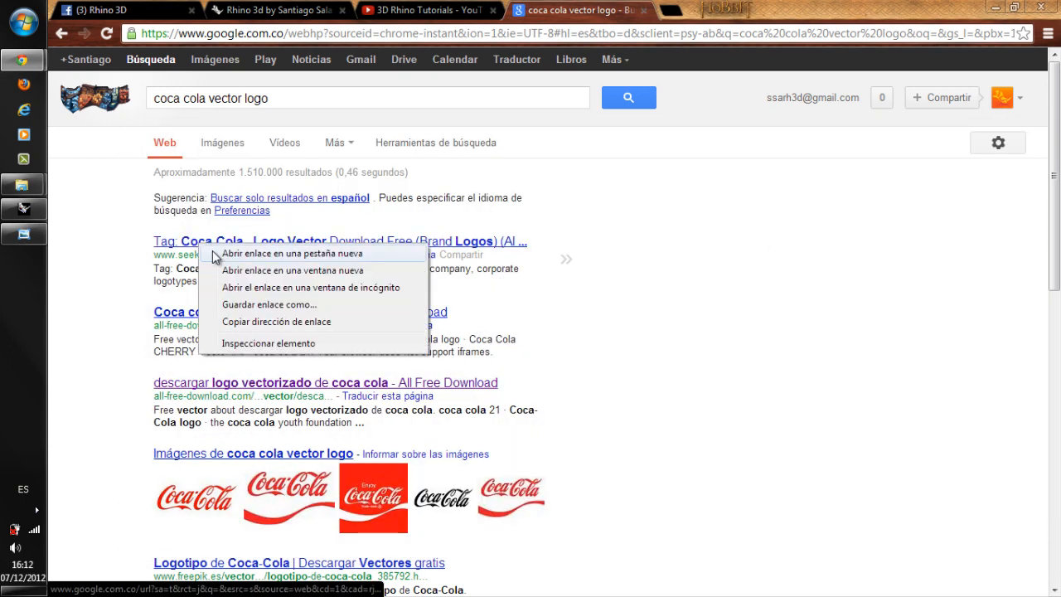
left_click(217, 252)
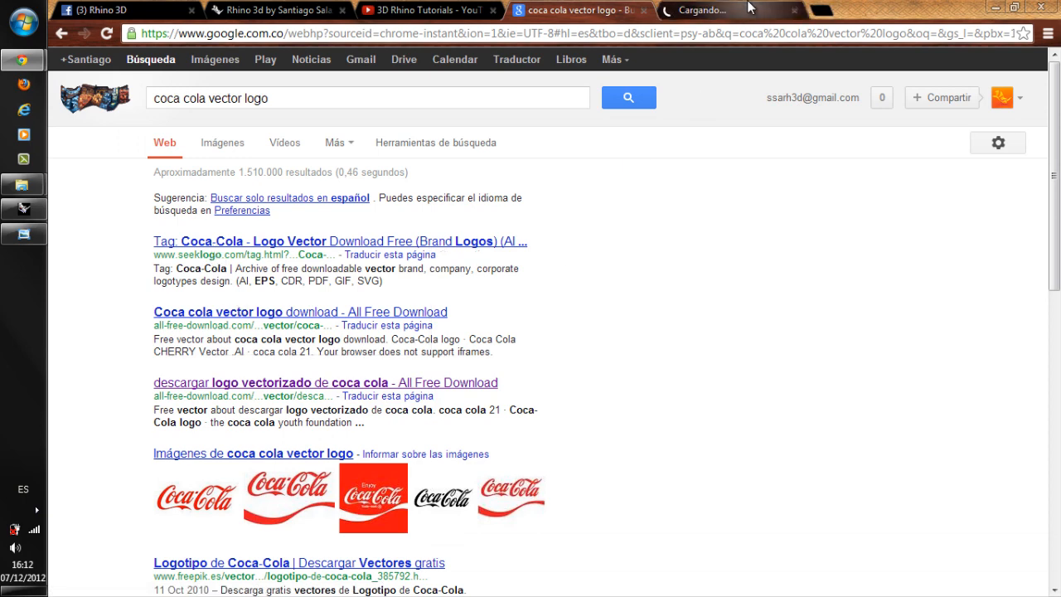
left_click(721, 10)
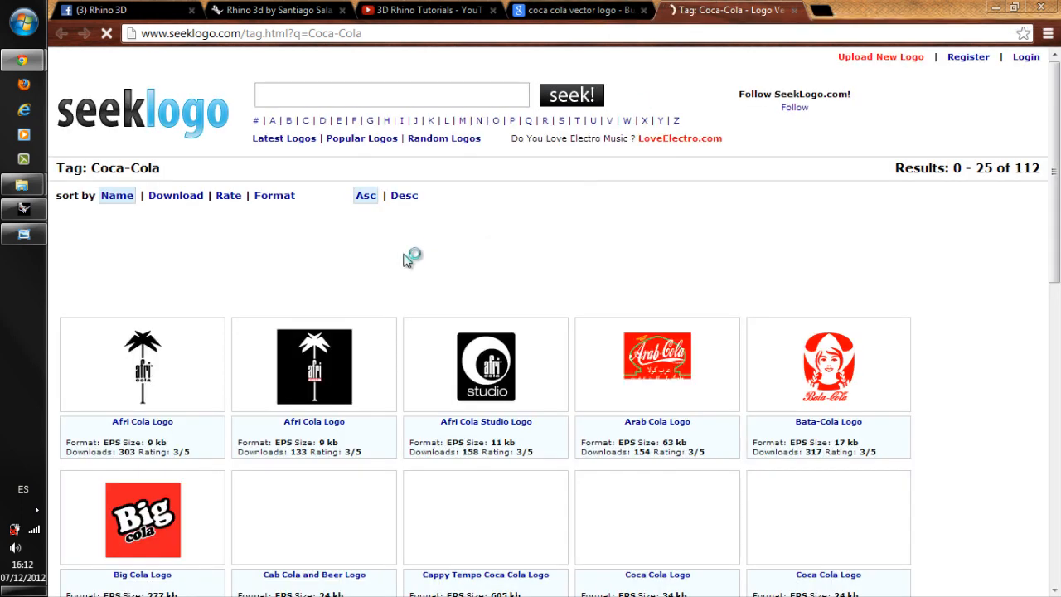
scroll(404, 257, "down", 5)
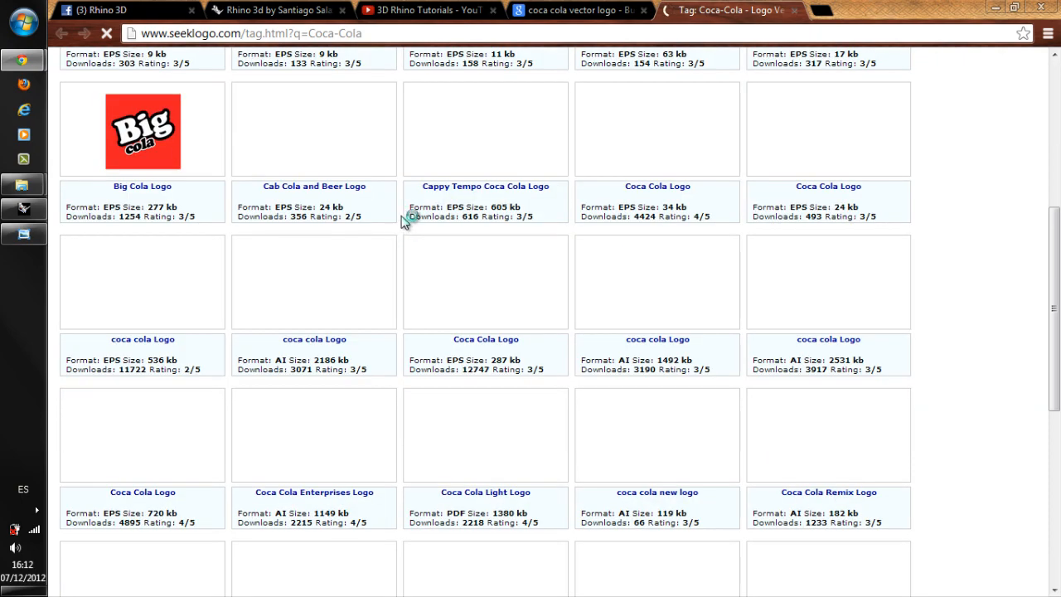
scroll(410, 218, "up", 4)
scroll(409, 218, "down", 3)
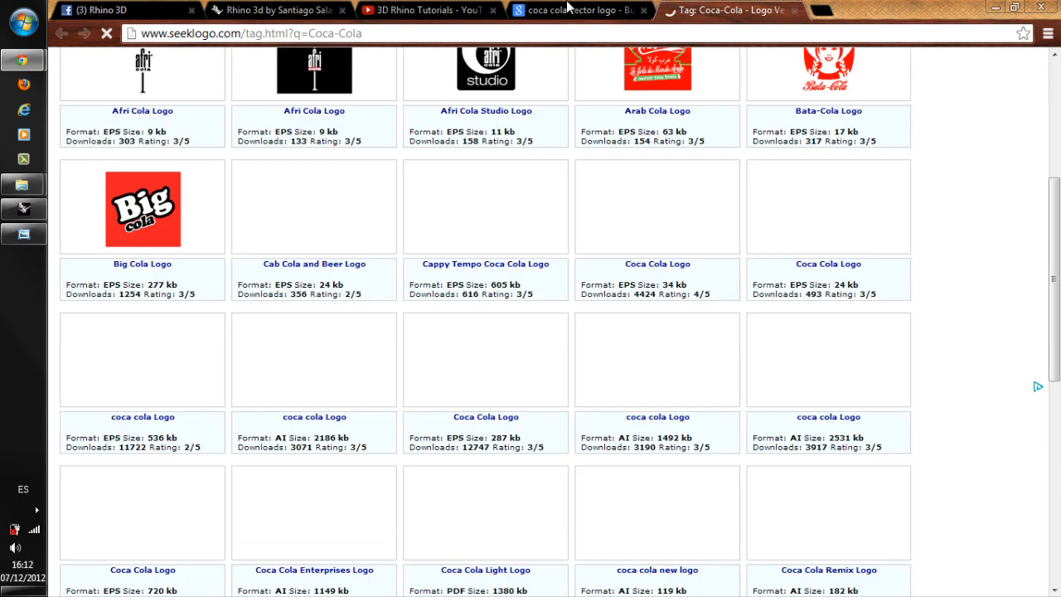
Open the "Coca cola vector logo download" result from All Free Download in a new tab and look over its logos.
left_click(567, 8)
right_click(306, 313)
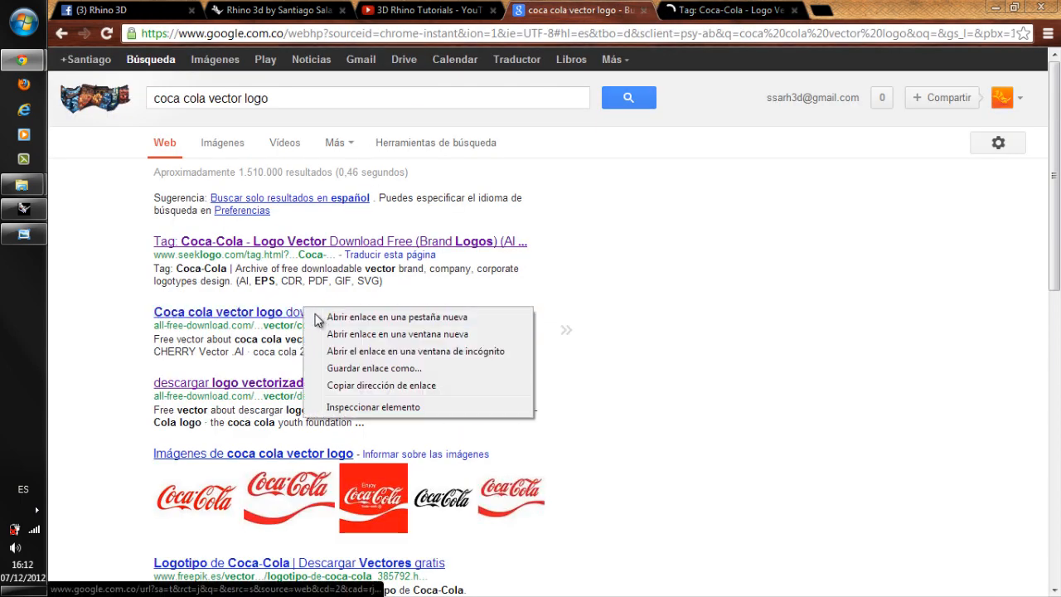
left_click(348, 318)
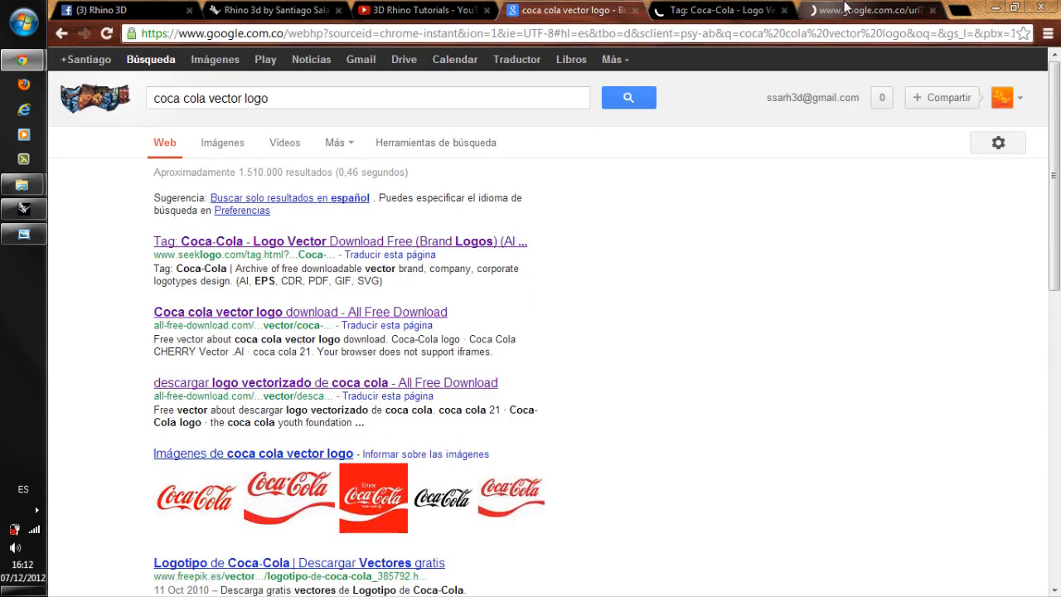
left_click(816, 9)
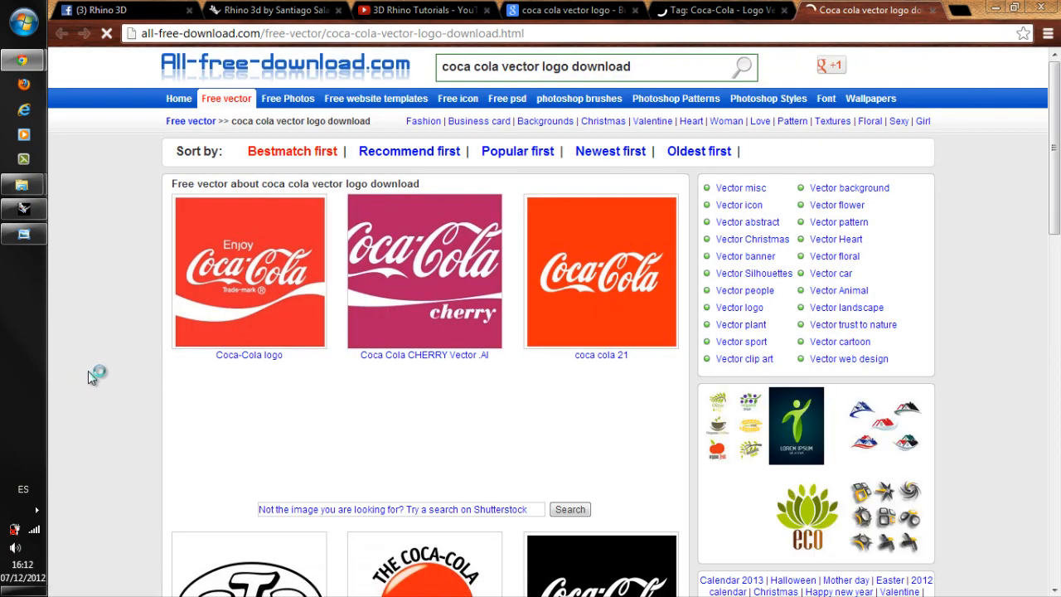
scroll(88, 370, "down", 4)
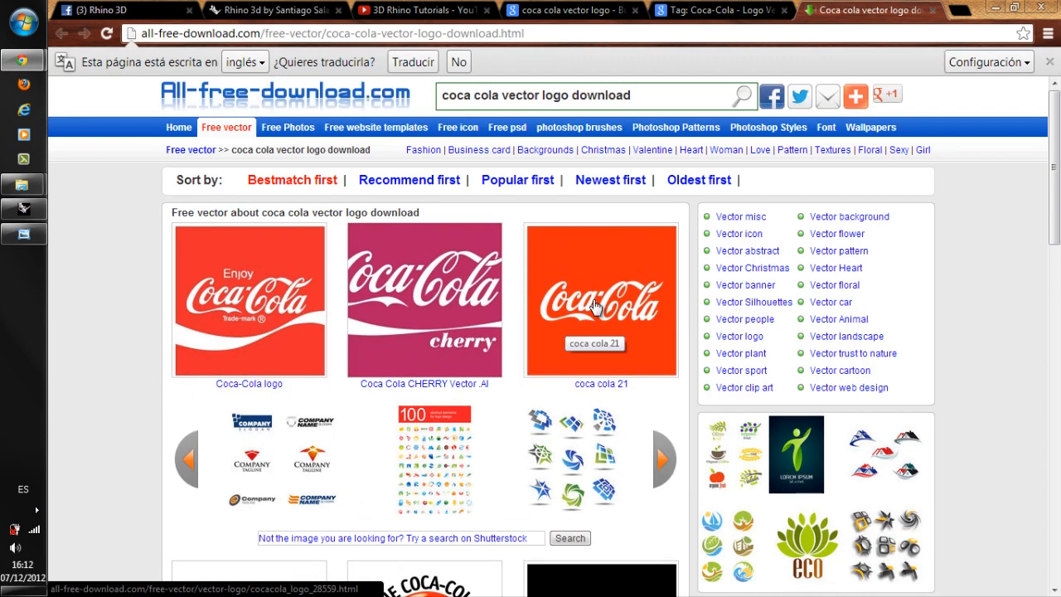
Download the "coca cola 21" vector logo file from its All-free-download page.
left_click(580, 282)
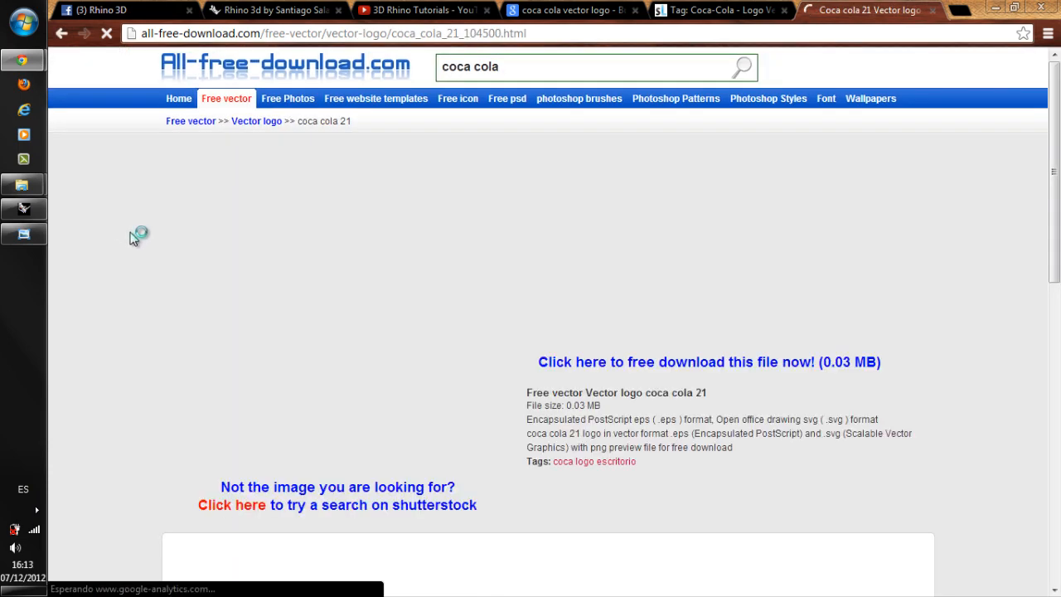
scroll(230, 255, "down", 1)
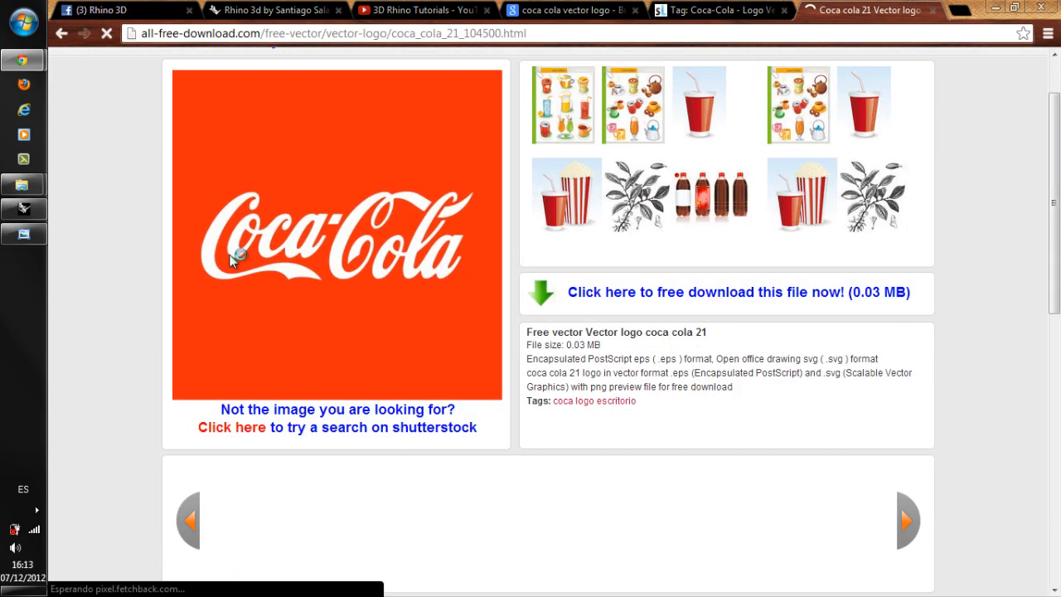
left_click(668, 291)
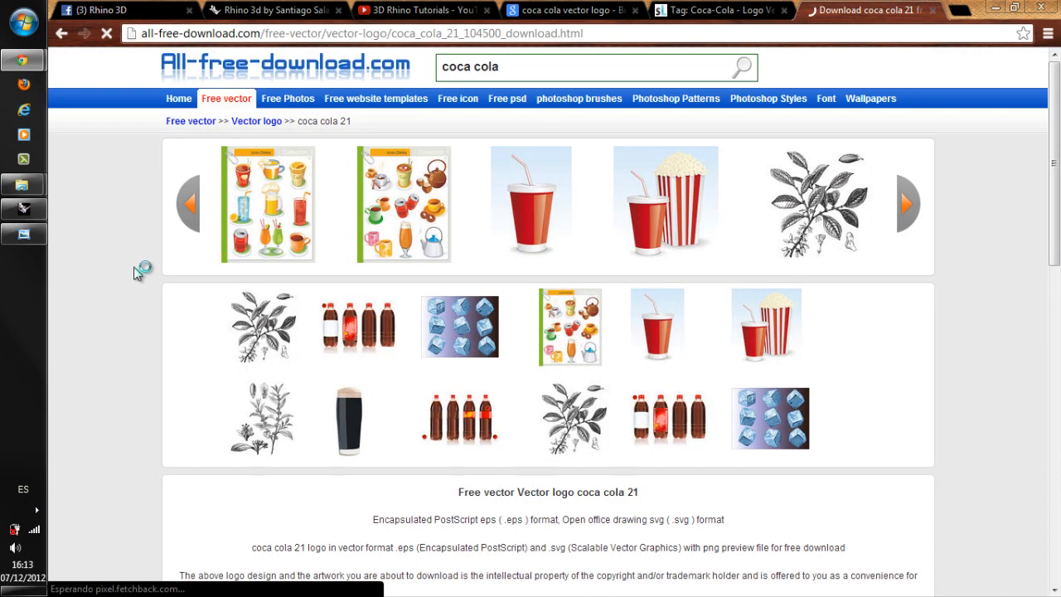
scroll(138, 274, "down", 4)
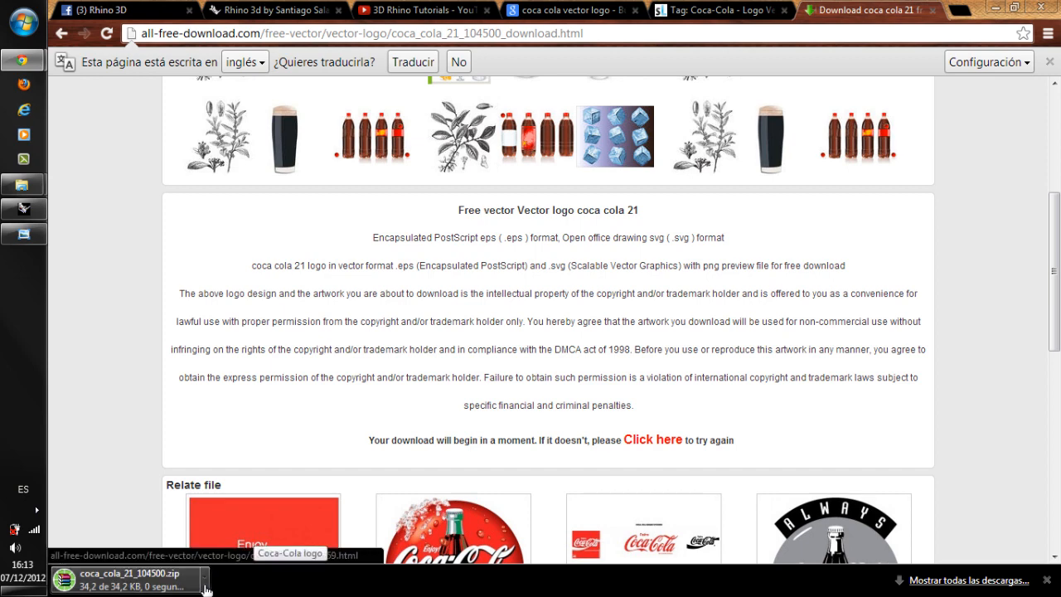
Show the downloaded coca_cola_21_104500 archive in its folder and extract it into a folder of the same name.
left_click(205, 588)
left_click(255, 537)
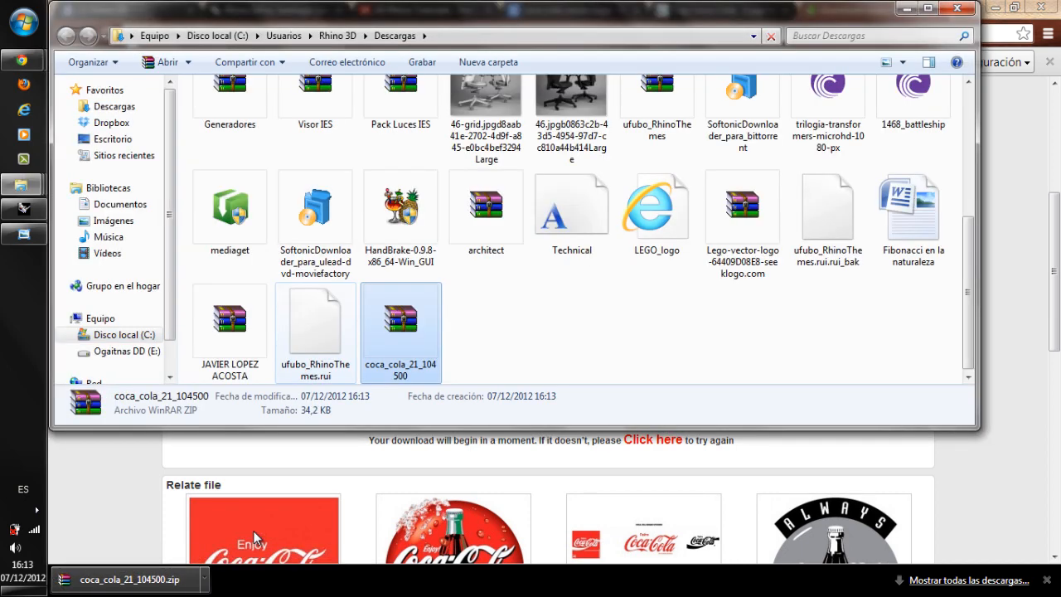
key("shift+F10")
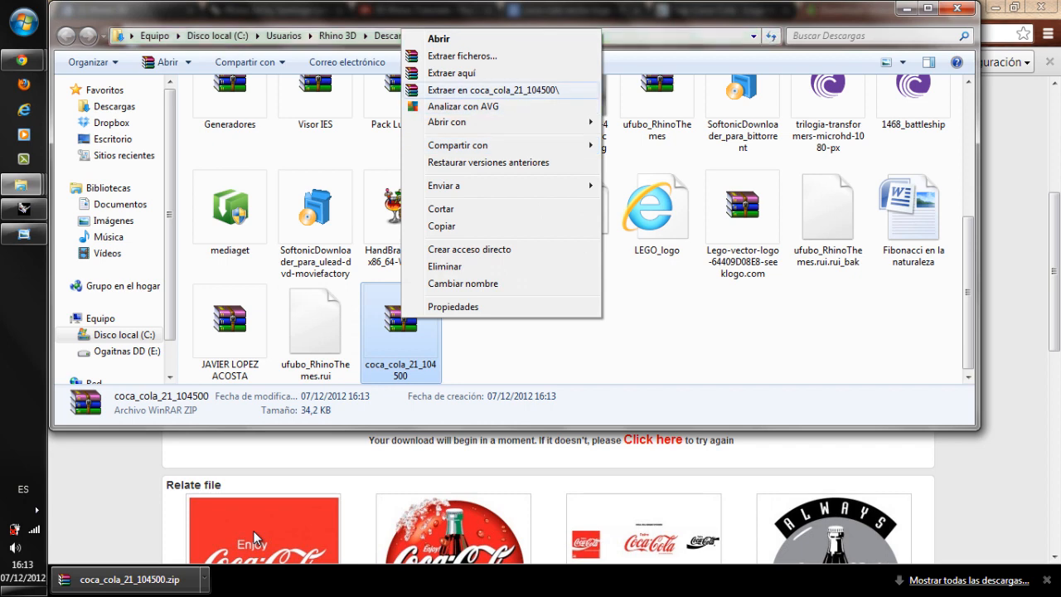
key("Return")
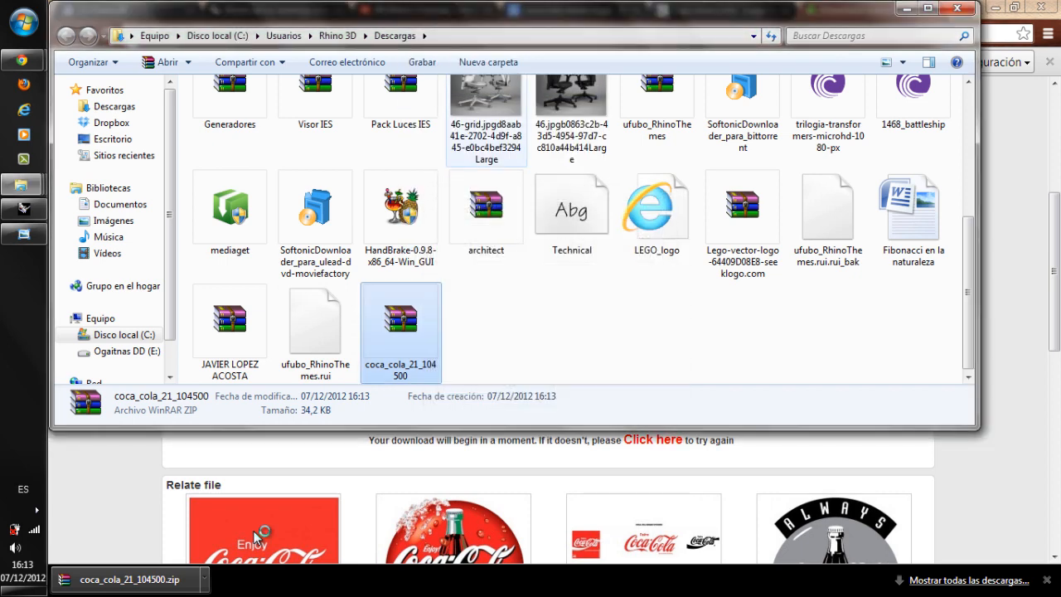
Open the extracted coca_cola_21_104500 folder in Descargas.
scroll(401, 248, "up", 3)
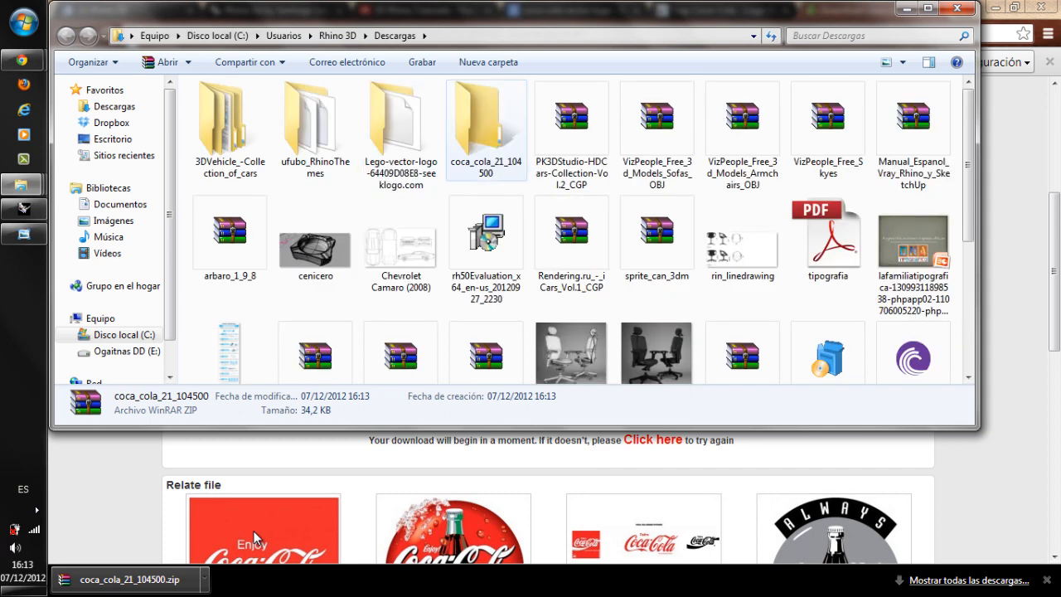
double_click(401, 137)
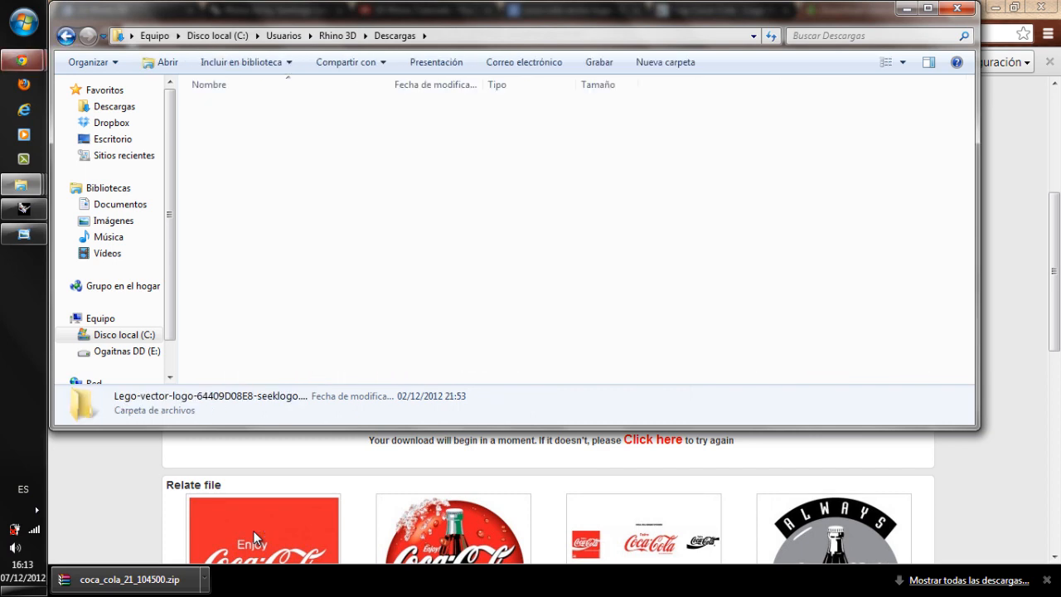
left_click(67, 35)
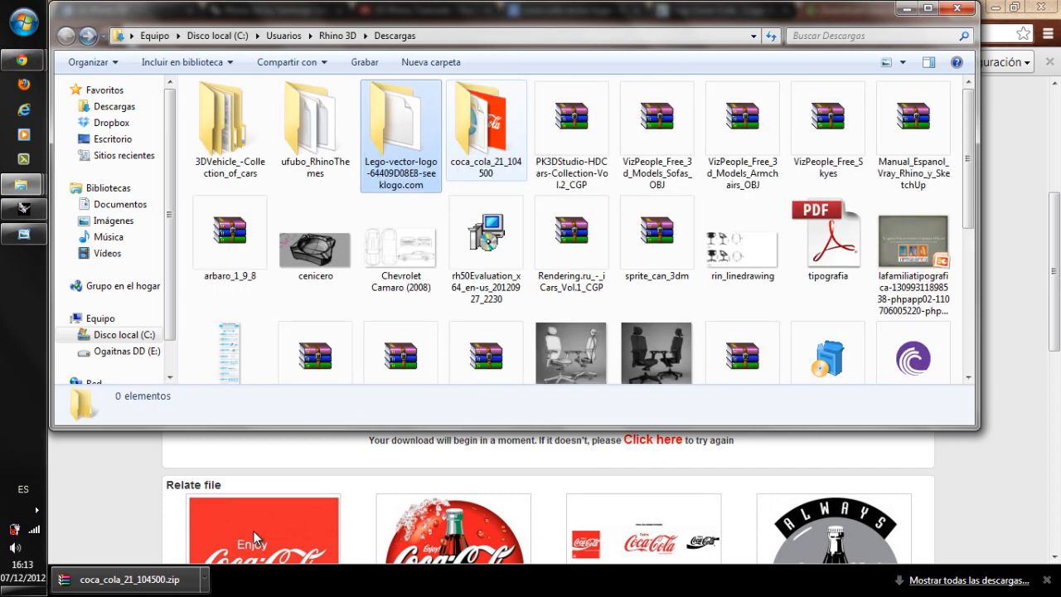
left_click(486, 128)
double_click(487, 129)
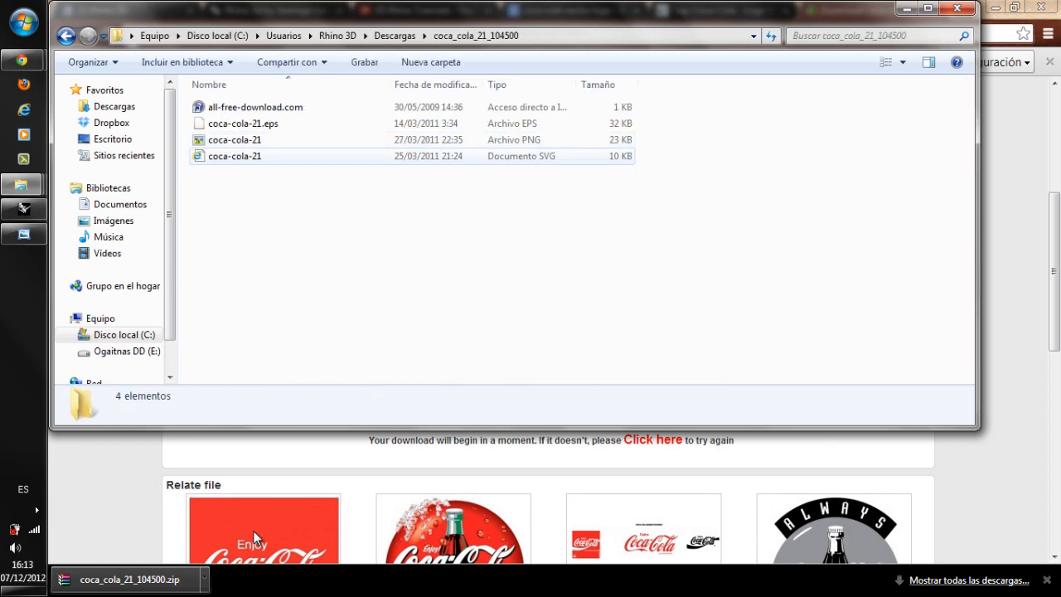
Import coca-cola-21.eps into the Rhino bottle model, scaled with Fit to default screen.
left_click(243, 123)
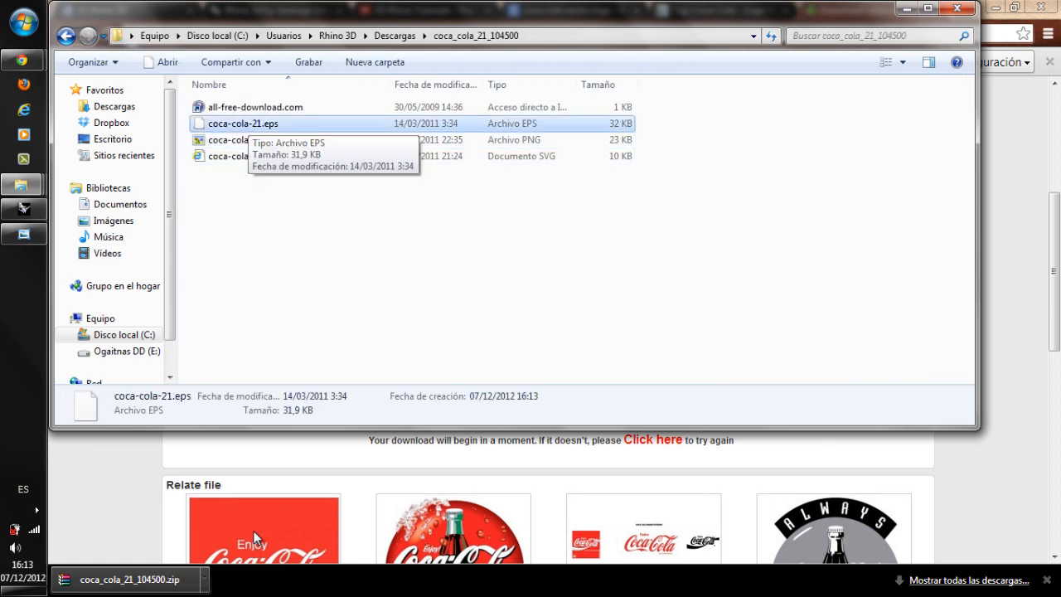
mouse_move(245, 123)
left_mouse_down()
mouse_move(20, 211)
mouse_move(253, 537)
left_mouse_up()
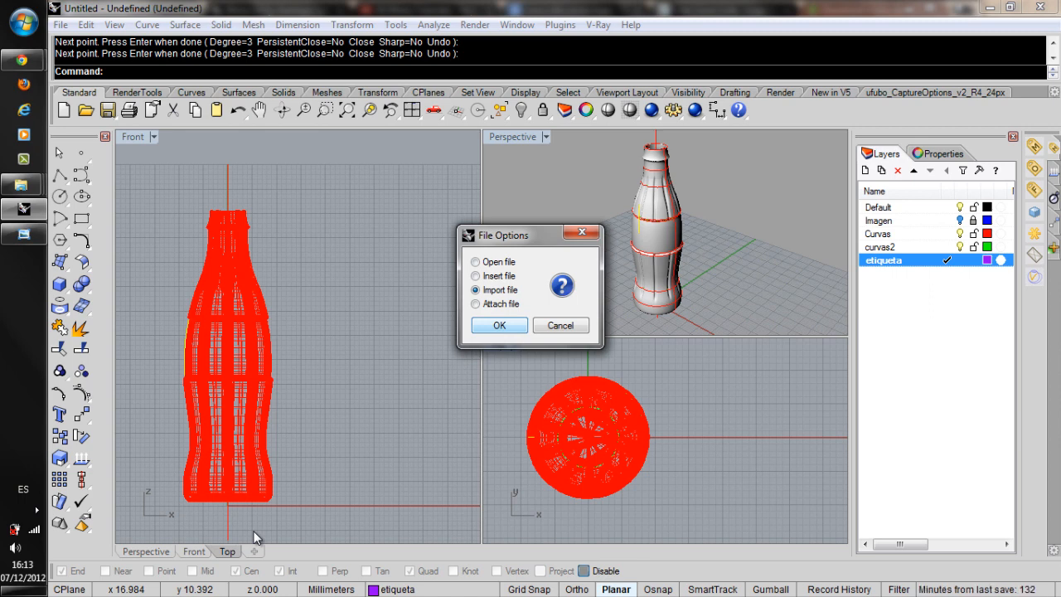
key("Return")
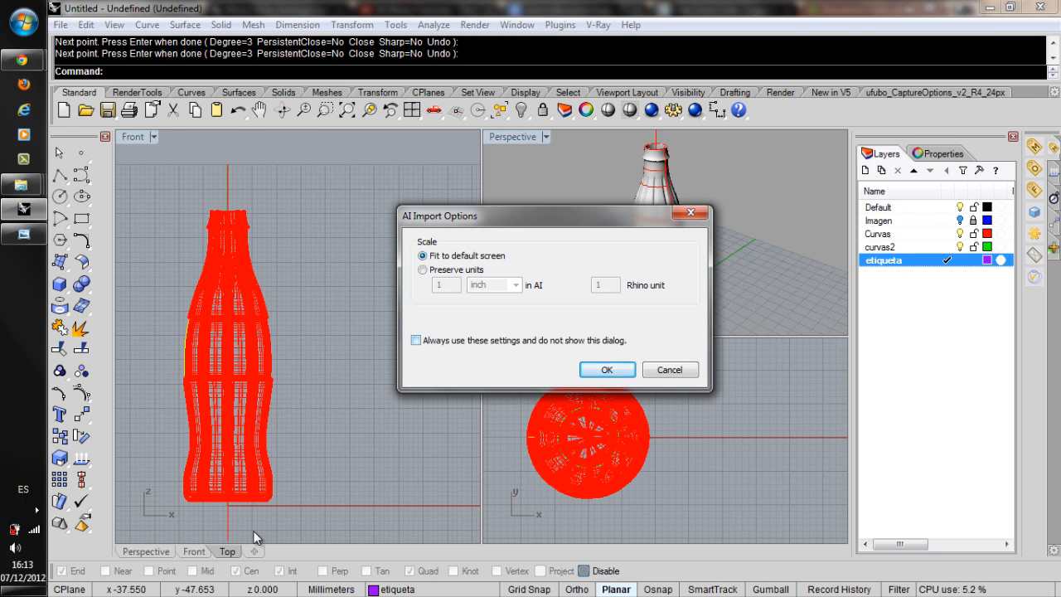
key("Return")
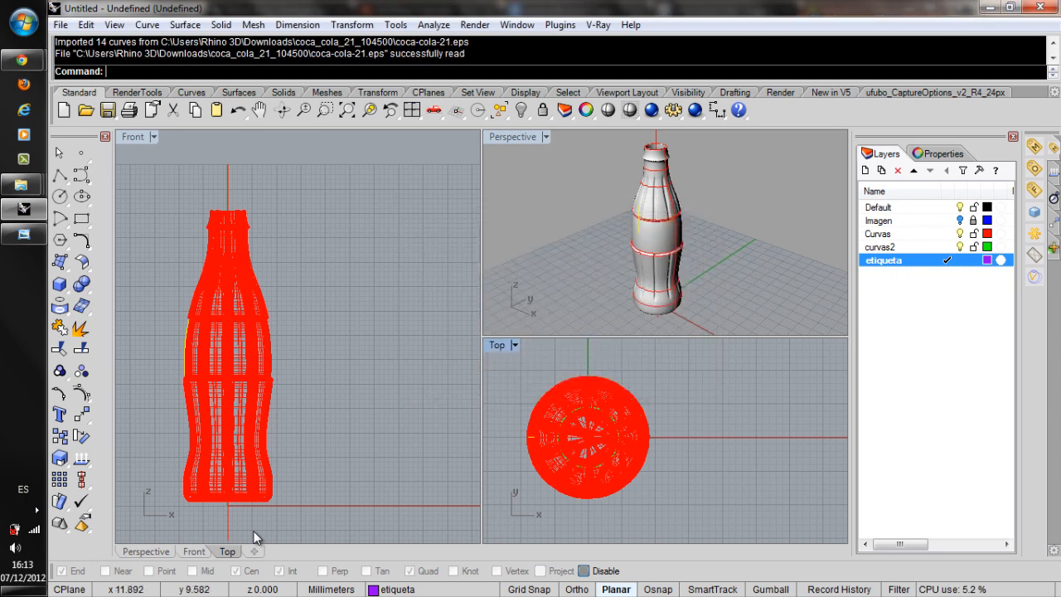
Delete the square frame around the imported Coca-Cola logo curves.
scroll(649, 420, "down", 8)
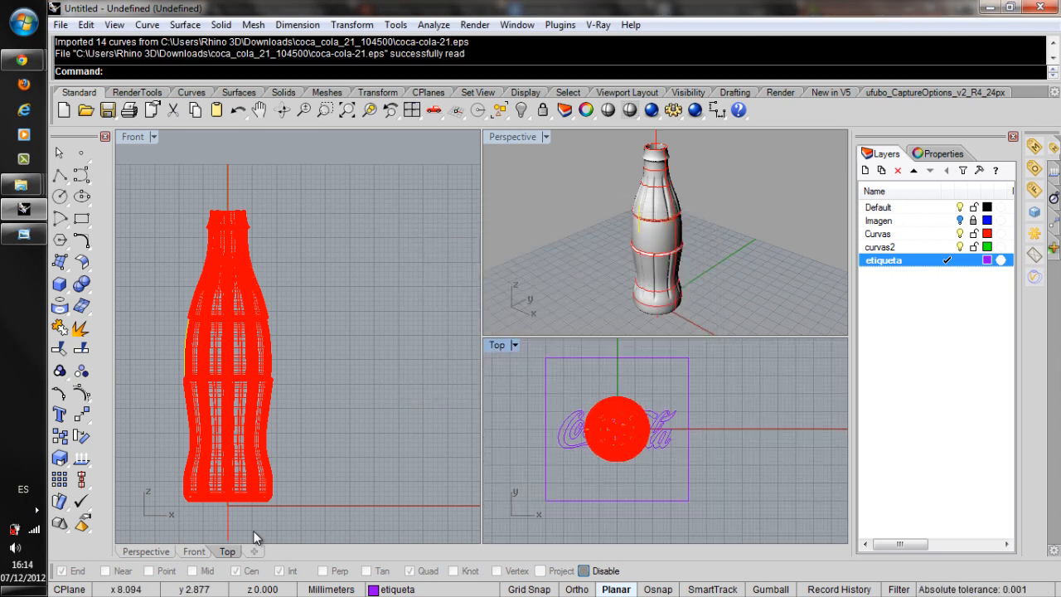
scroll(636, 423, "up", 5)
right_click_drag(579, 425, 614, 414)
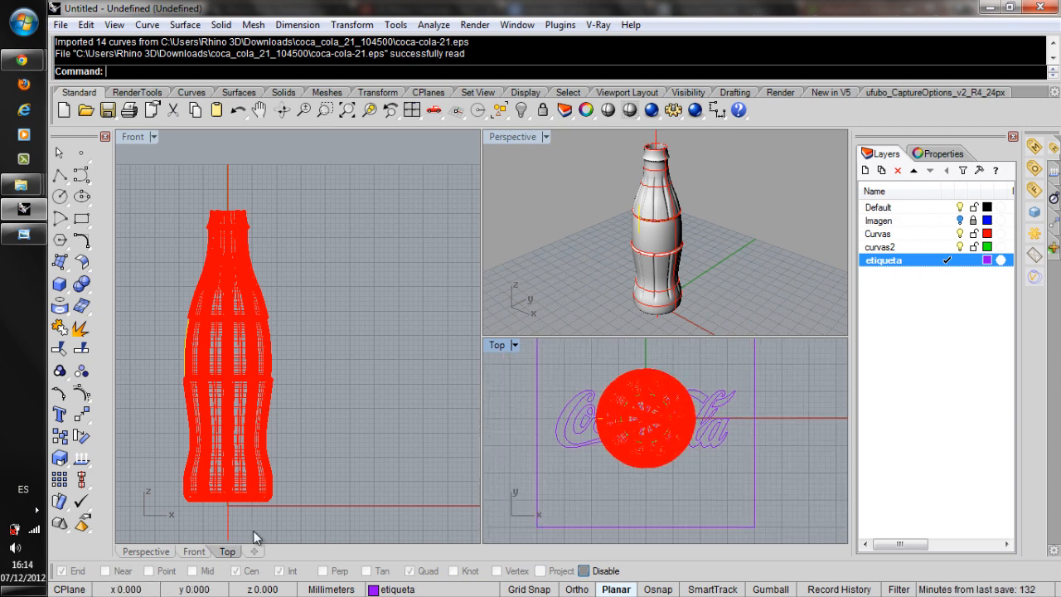
left_click(537, 439)
key("Delete")
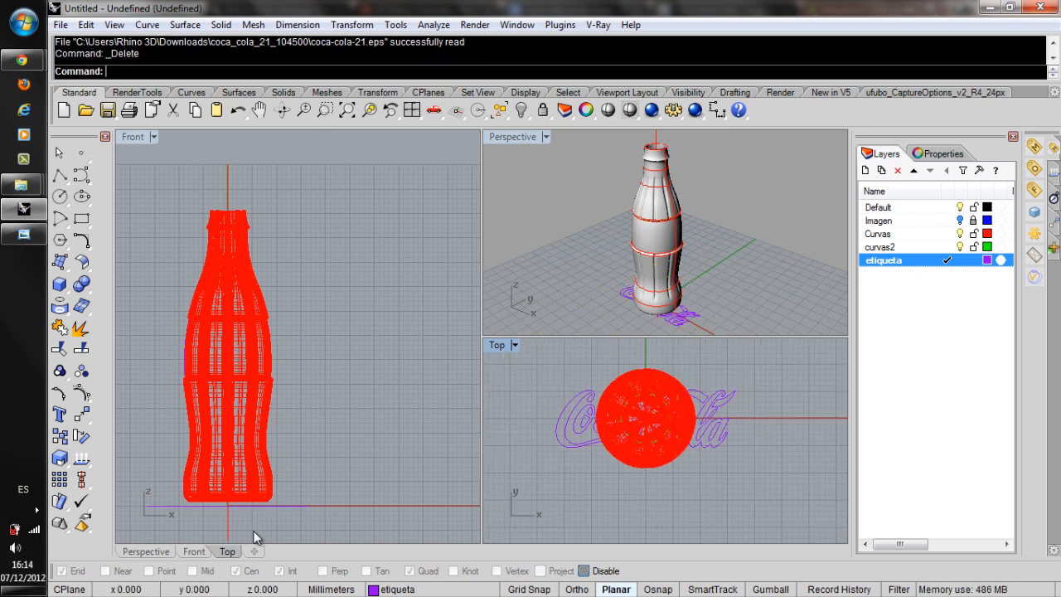
Select all the logo curves and move them about 40 mm along the positive X axis, clear of the bottle.
scroll(546, 439, "down", 1)
right_click_drag(285, 501, 313, 487)
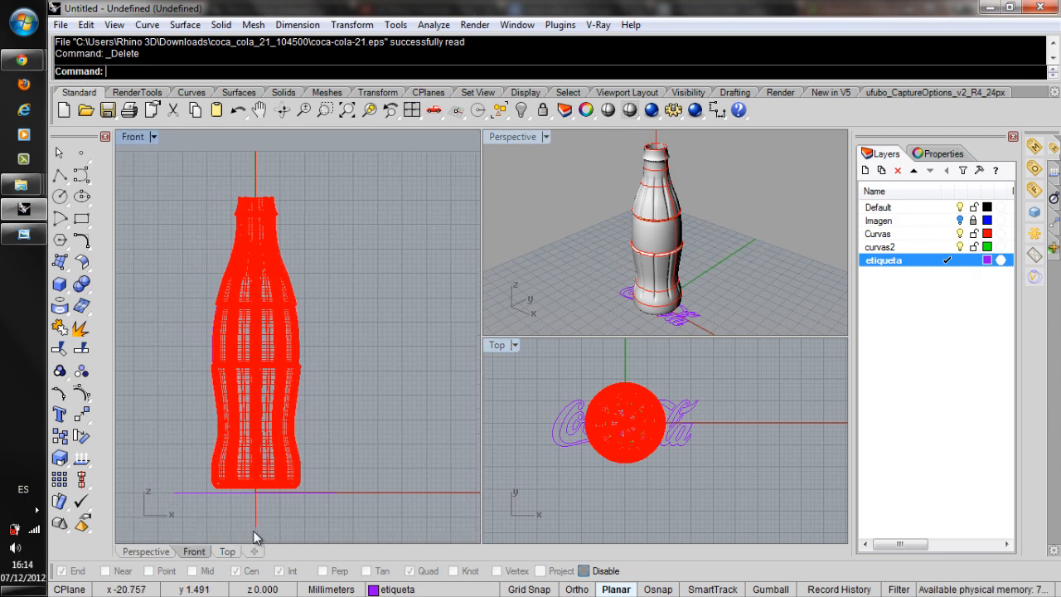
left_click_drag(257, 506, 357, 513)
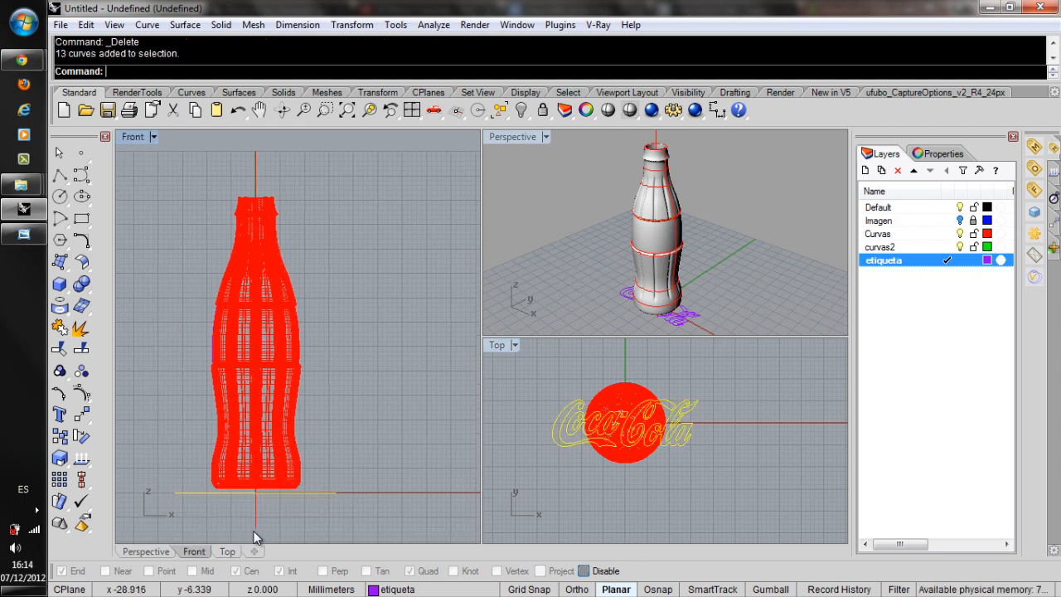
left_click(562, 417)
mouse_move(563, 417)
left_mouse_down()
mouse_move(738, 415)
mouse_move(626, 535)
mouse_move(737, 410)
left_mouse_up()
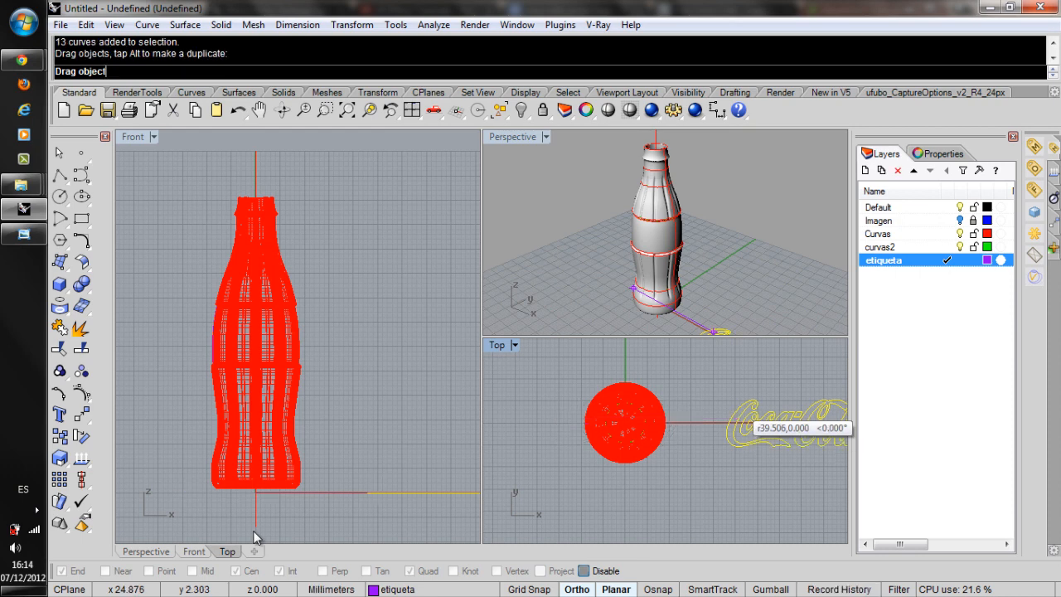
right_click_drag(733, 413, 590, 408)
left_click(580, 413)
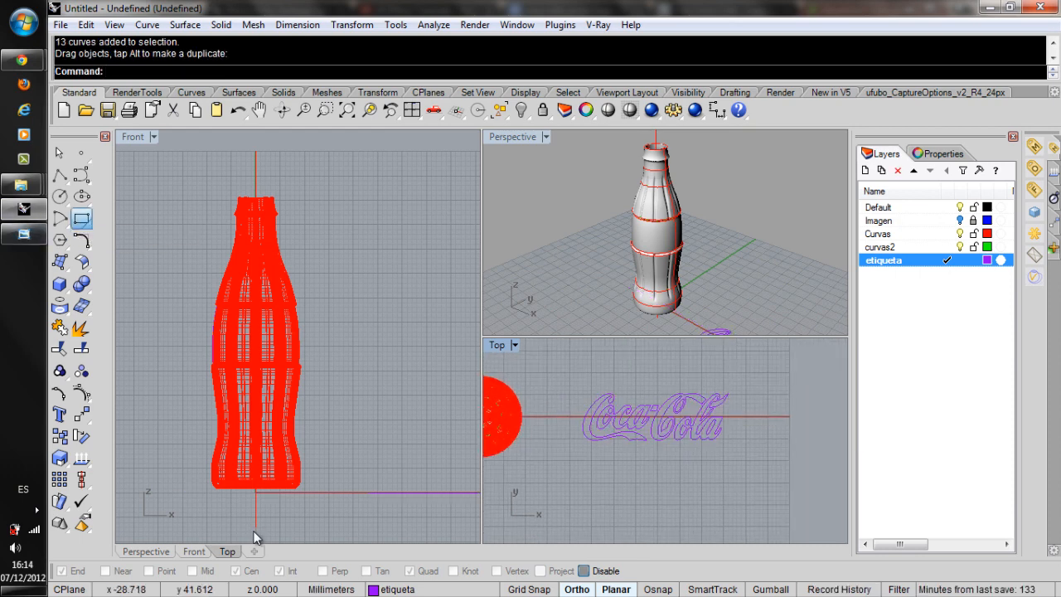
Draw a 44 by 20 mm rectangle around the logo, snapped to the grid and centred at 40,0.
left_click(81, 219)
left_click(251, 71)
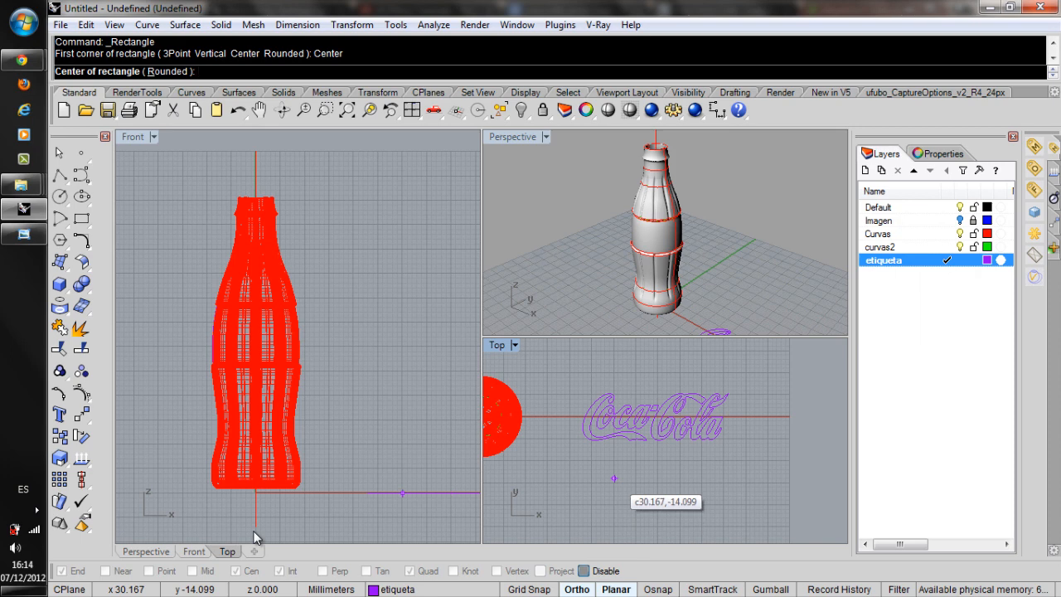
left_click(529, 589)
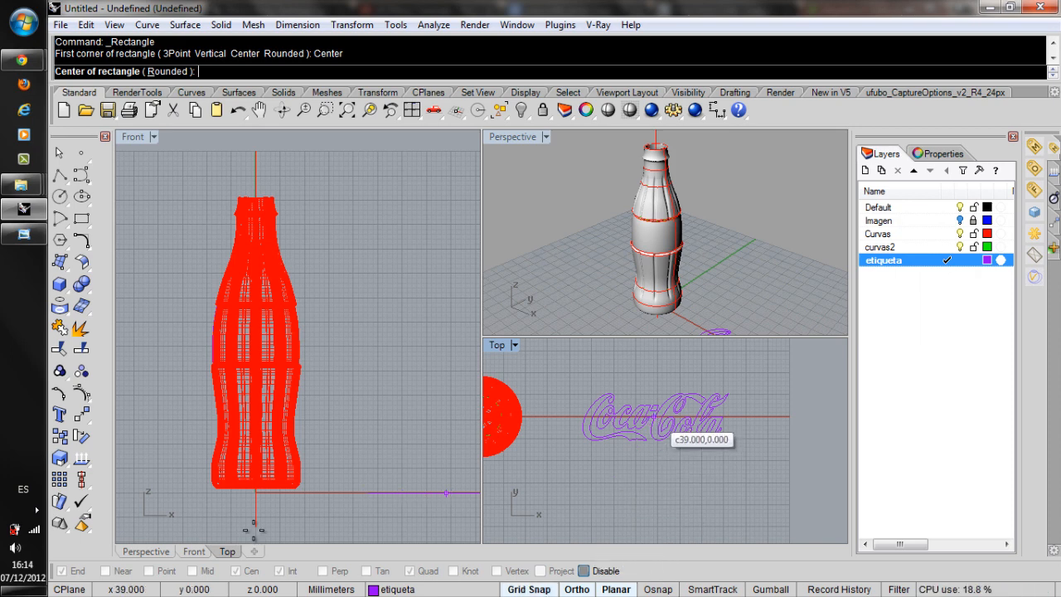
left_click(659, 416)
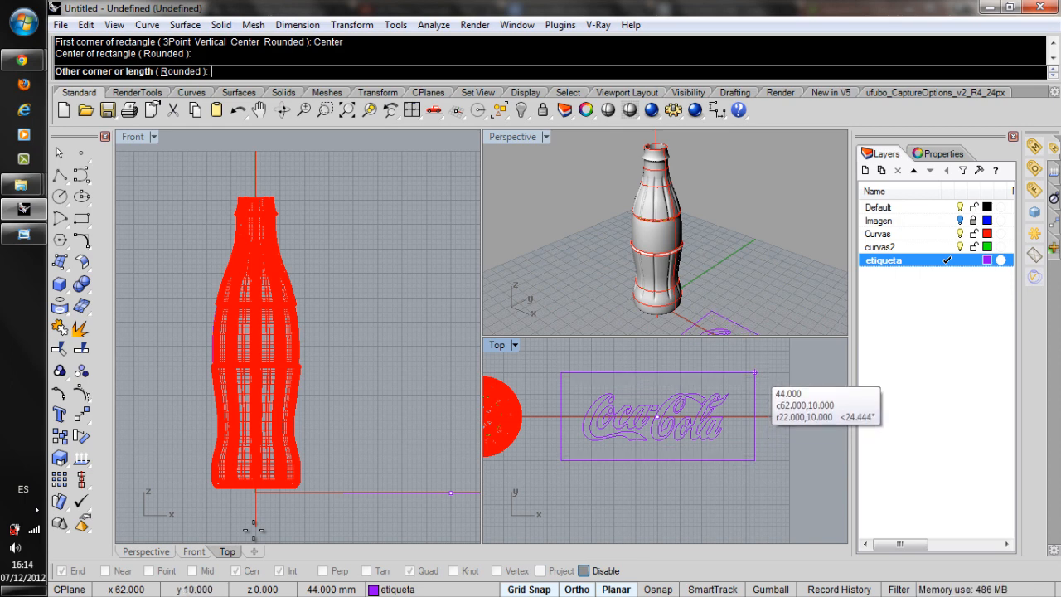
left_click(754, 372)
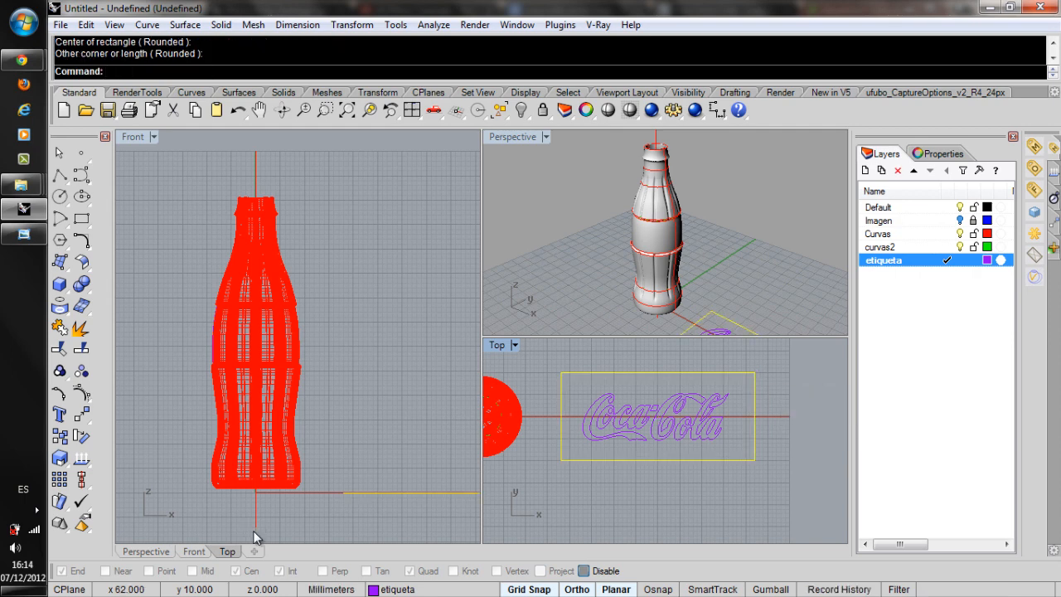
Offset the label rectangle inward by 0.4 mm.
key("alt+c")
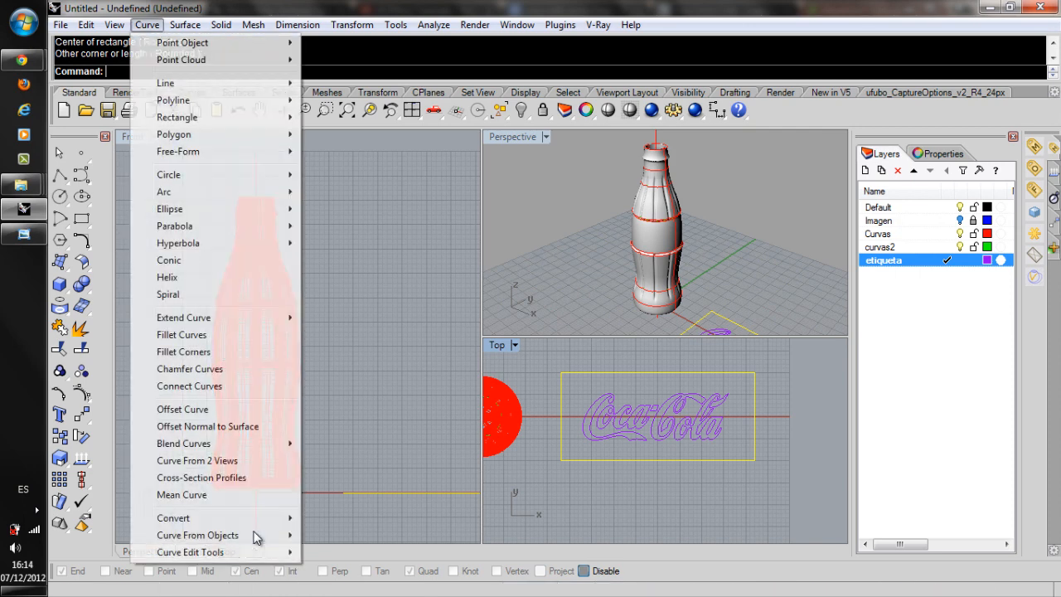
key("Down")
key("Down")
key("Down")
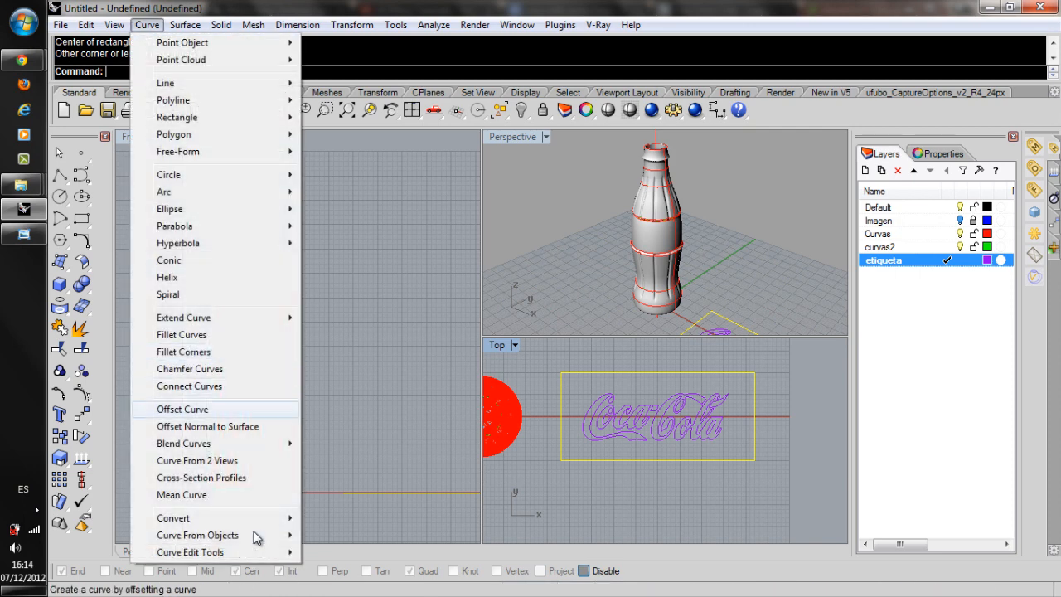
key("Return")
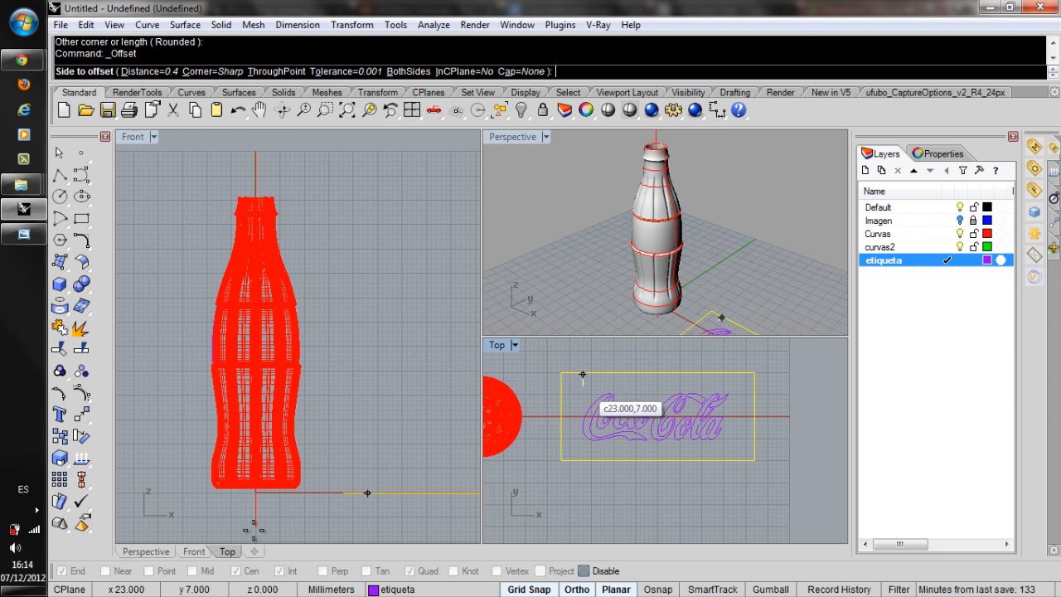
left_click(256, 537)
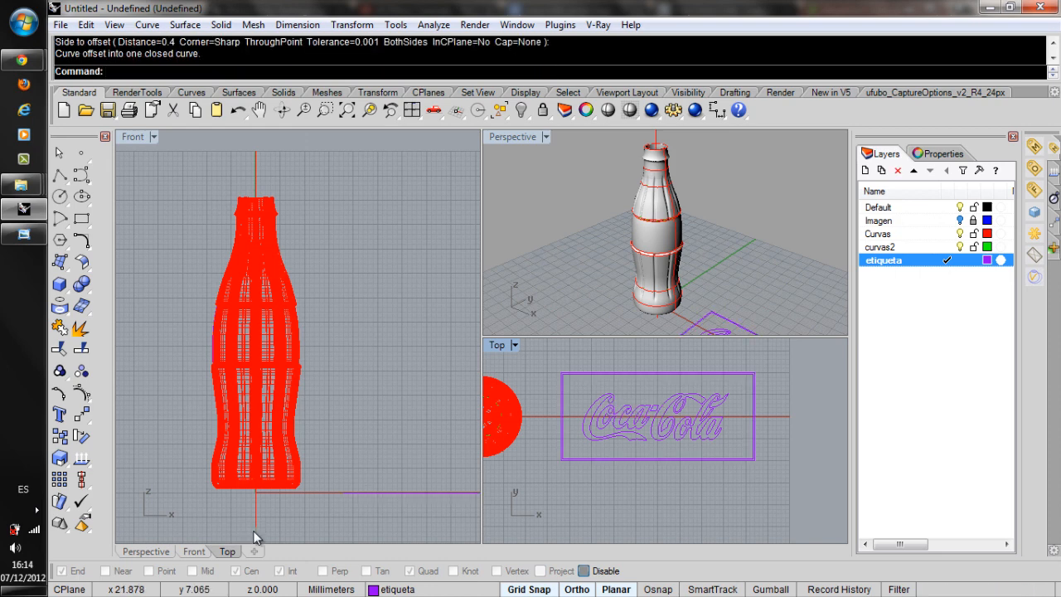
Delete the inner rectangle made by the 0.4 mm offset.
scroll(657, 387, "up", 4)
left_click(656, 367)
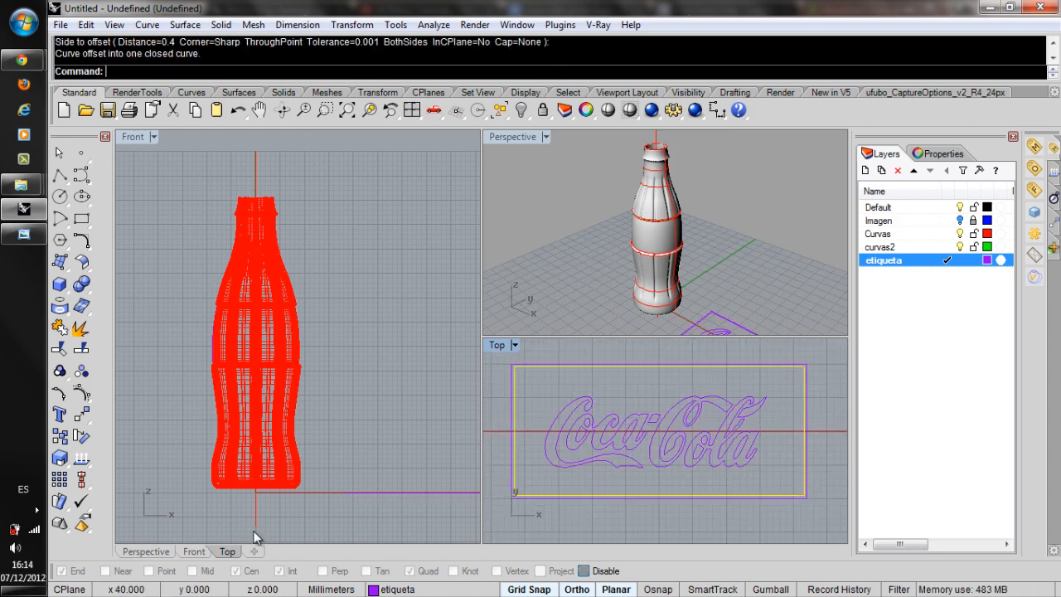
key("Delete")
key("Return")
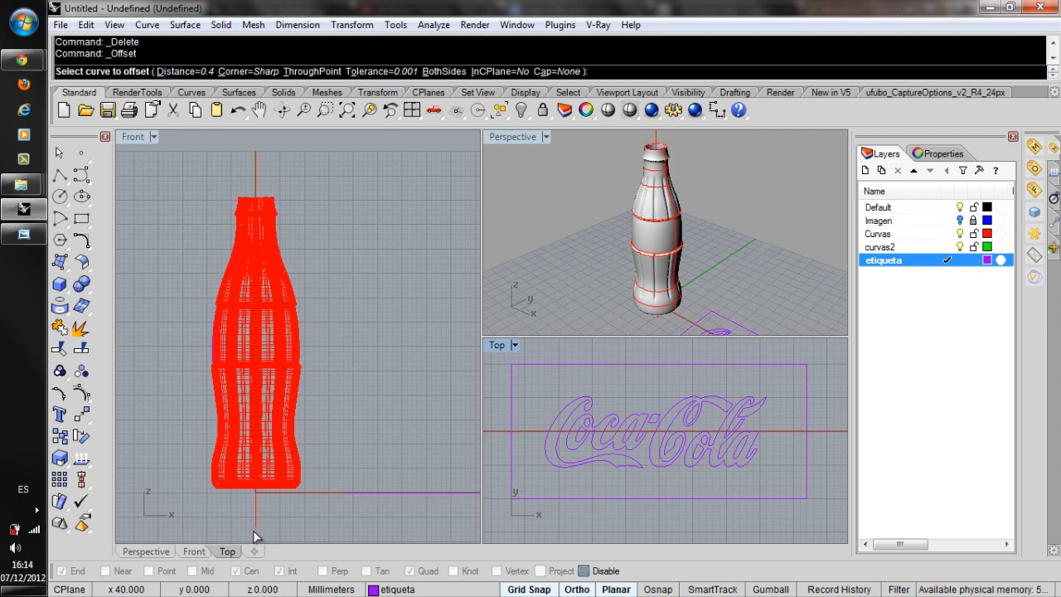
left_click(527, 364)
left_click(549, 396)
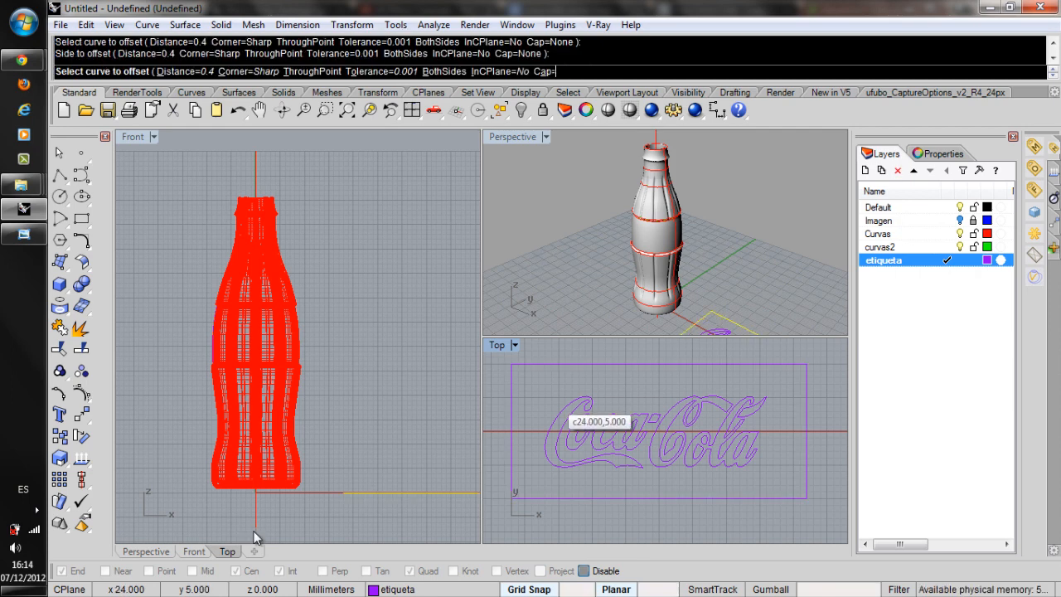
Offset the label rectangle inward by 1 mm to form the label's inner border.
key("Return")
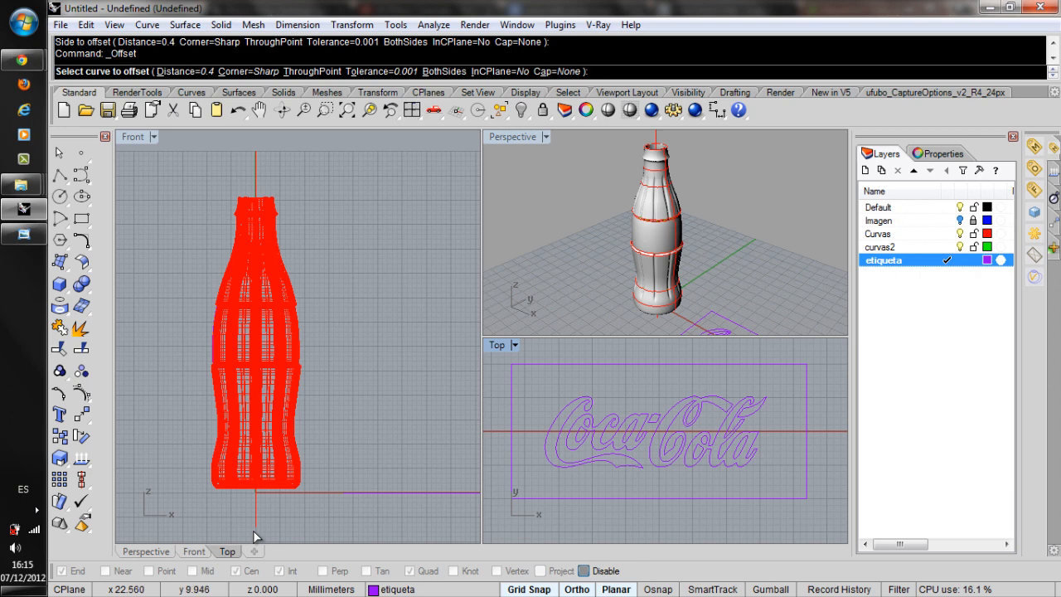
left_click(538, 366)
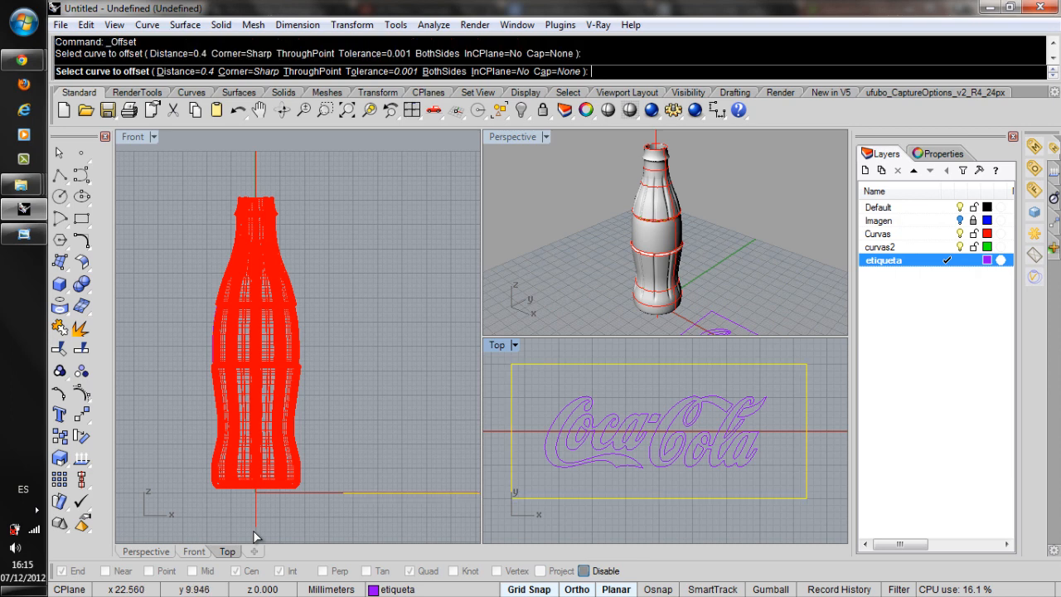
type("1")
key("Return")
left_click(538, 367)
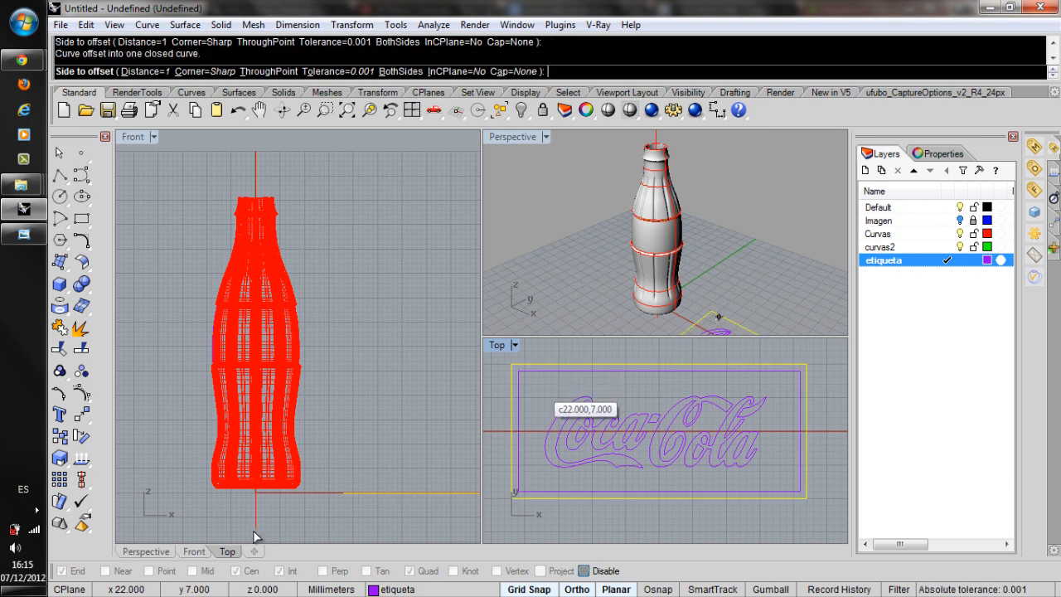
scroll(581, 444, "down", 6)
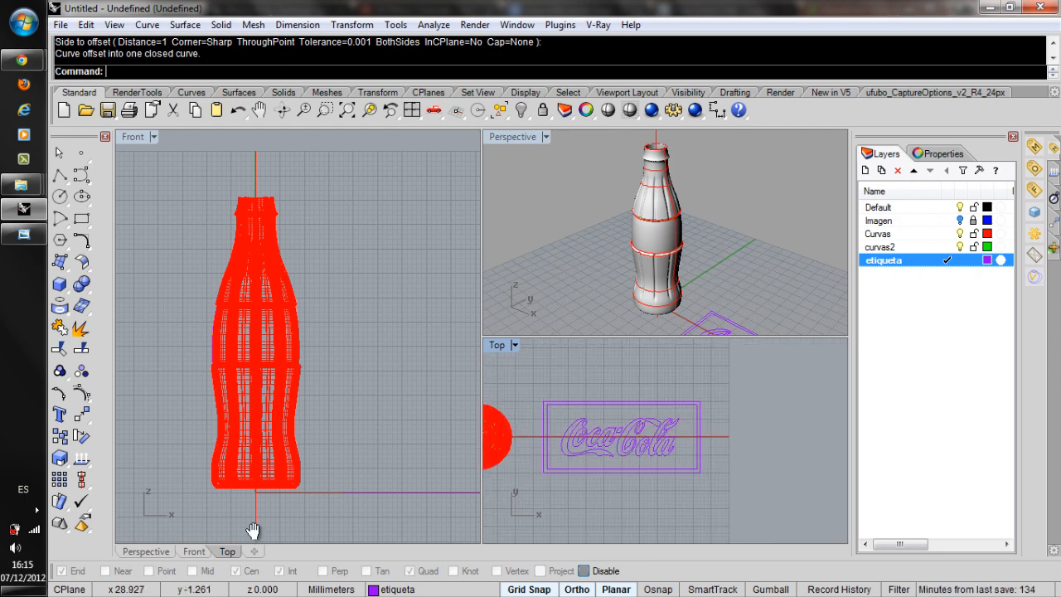
right_click_drag(582, 441, 678, 435)
left_click(615, 236)
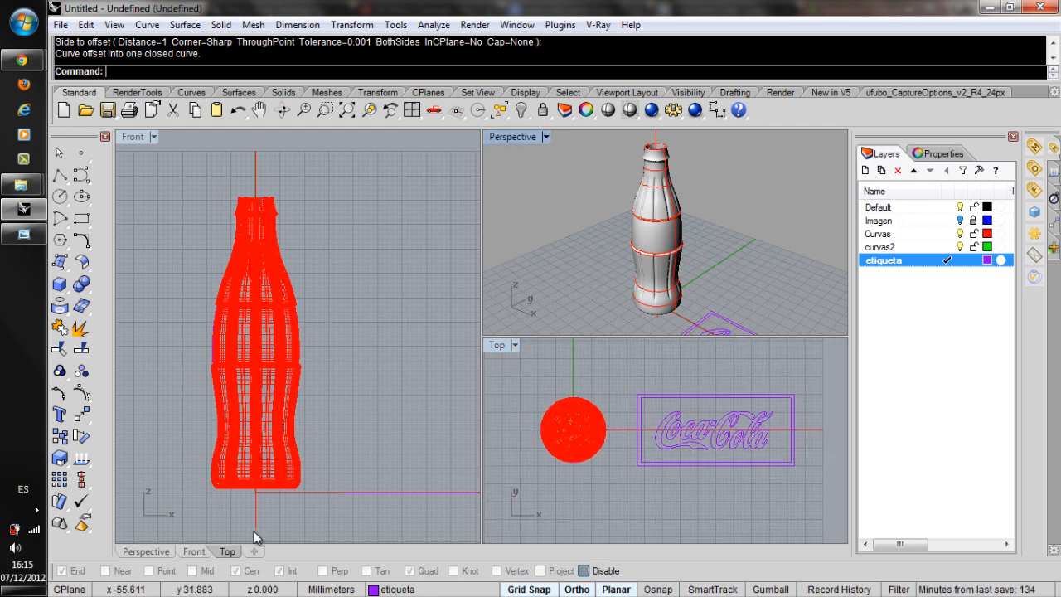
scroll(609, 236, "up", 2)
right_click_drag(580, 236, 663, 251)
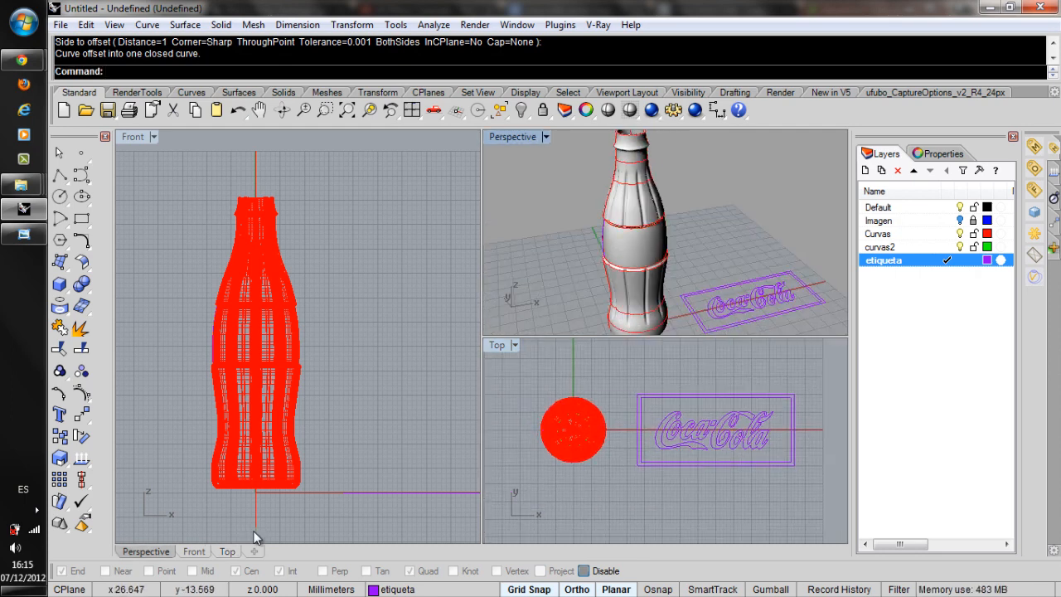
Measure the length of the etiqueta layer's label profile curve along the side of the bottle.
scroll(255, 530, "up", 5)
scroll(255, 537, "up", 4)
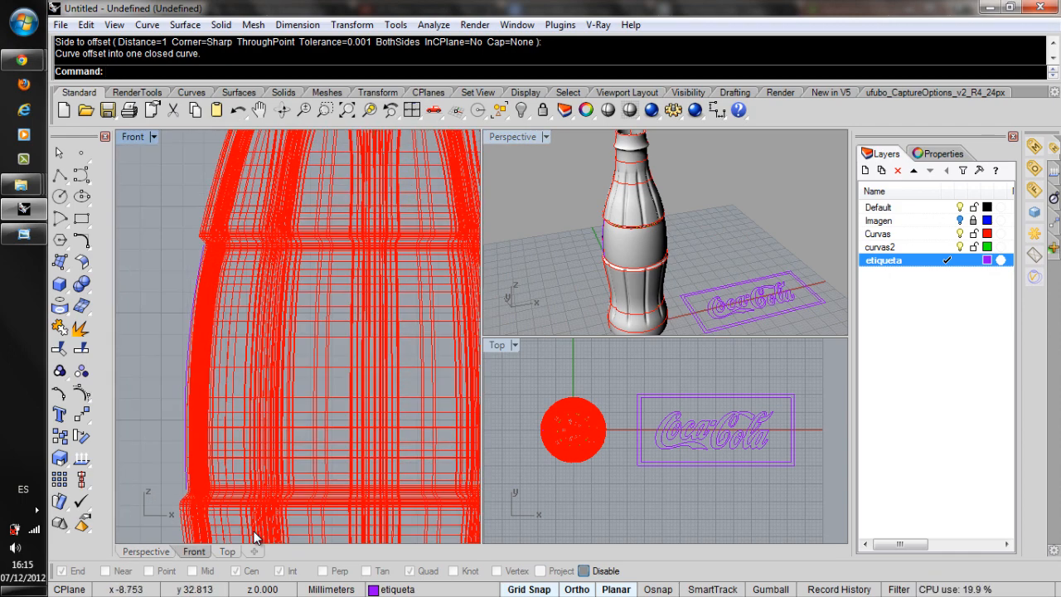
left_click(190, 357)
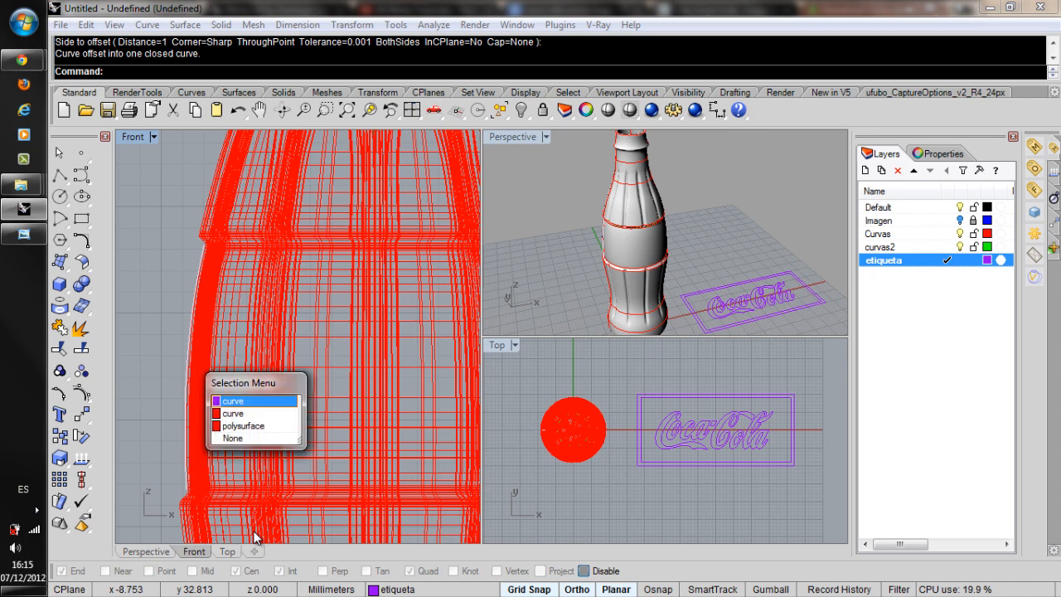
key("Escape")
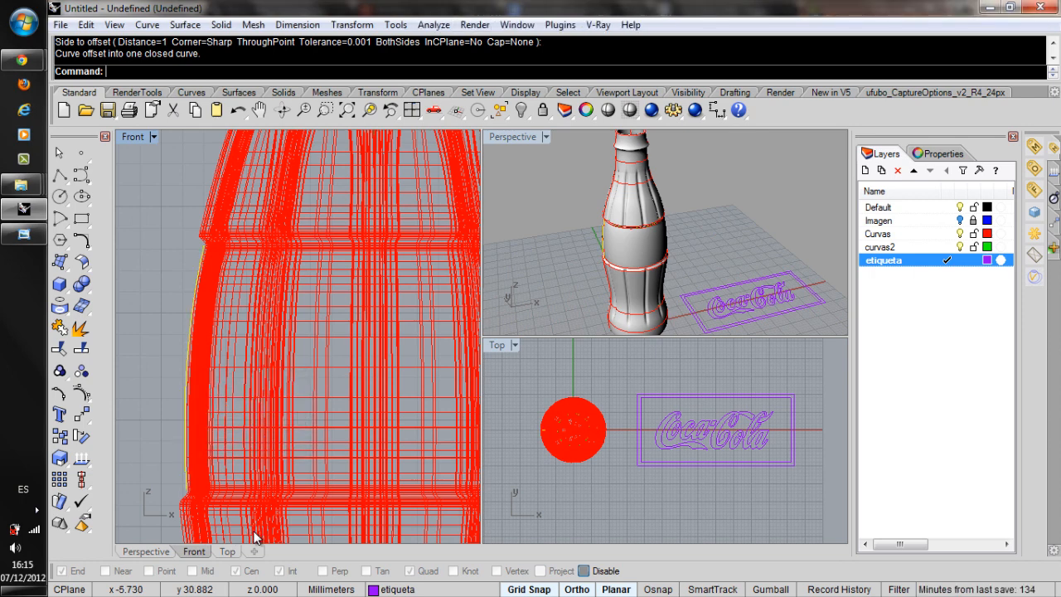
left_click(433, 24)
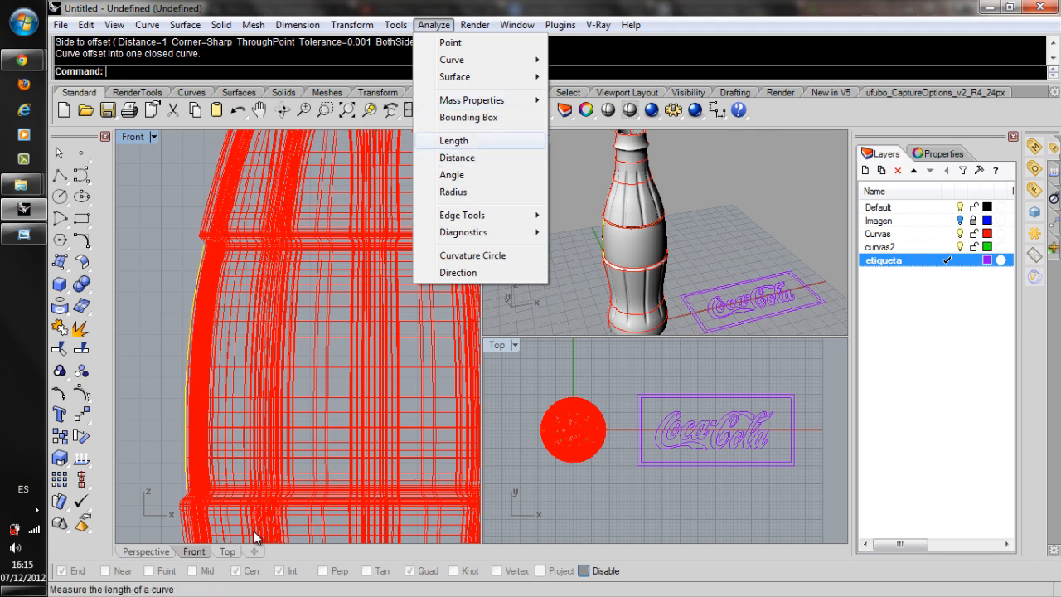
left_click(453, 140)
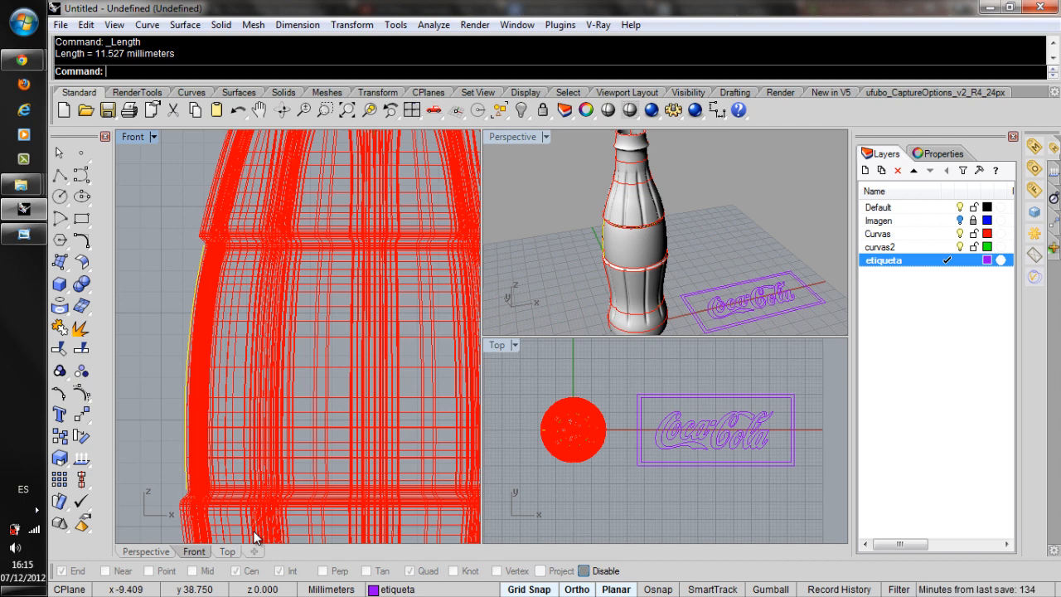
With object snaps enabled, draw a vertical 11.527 mm polyline upward from the lower-left corner of the outer label rectangle.
right_click_drag(629, 415, 596, 418)
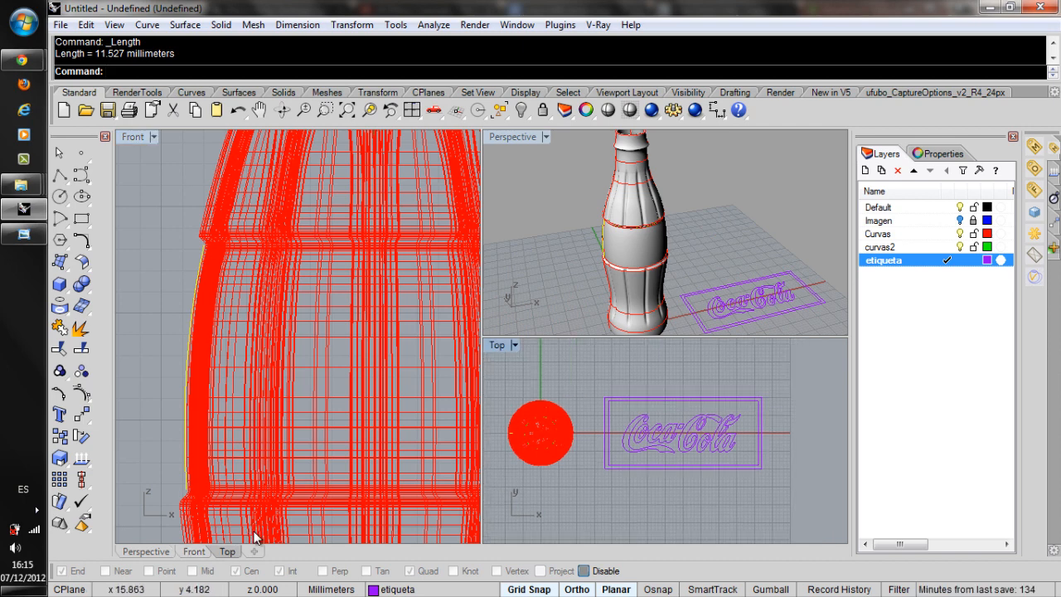
left_click(59, 175)
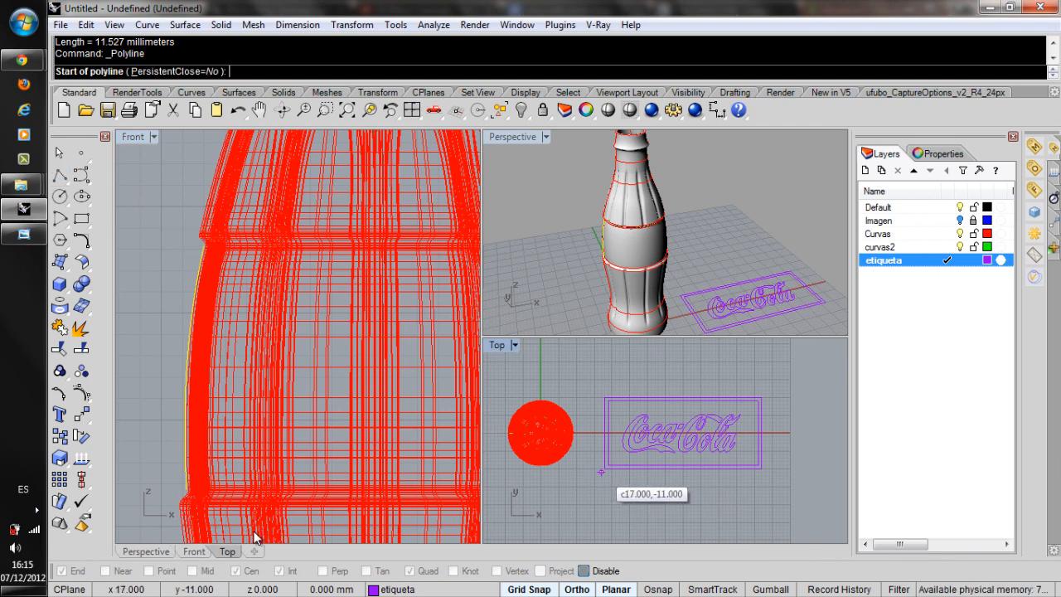
left_click(584, 571)
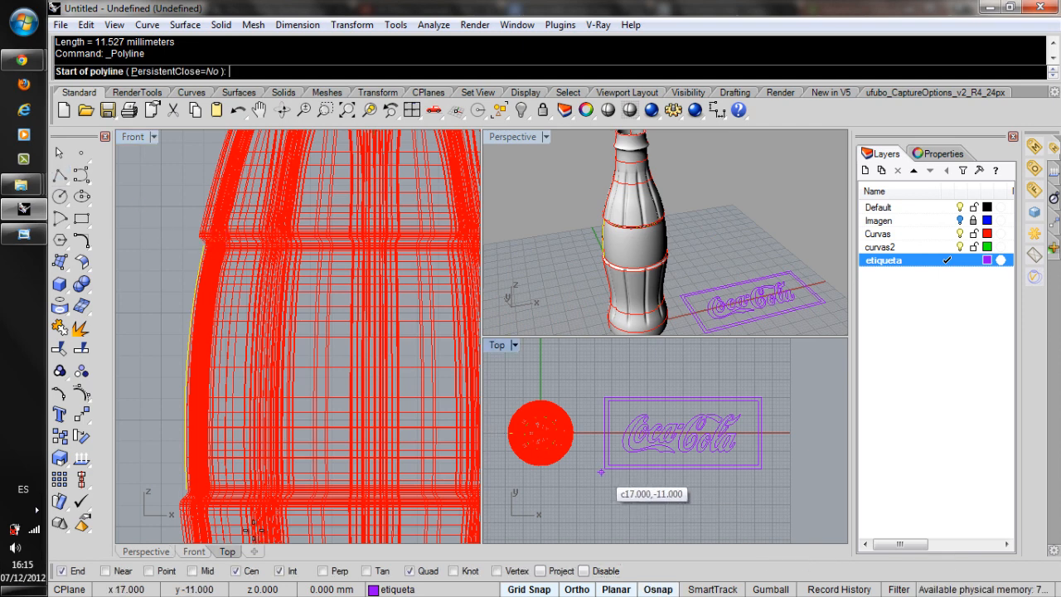
left_click(604, 469)
left_click(604, 468)
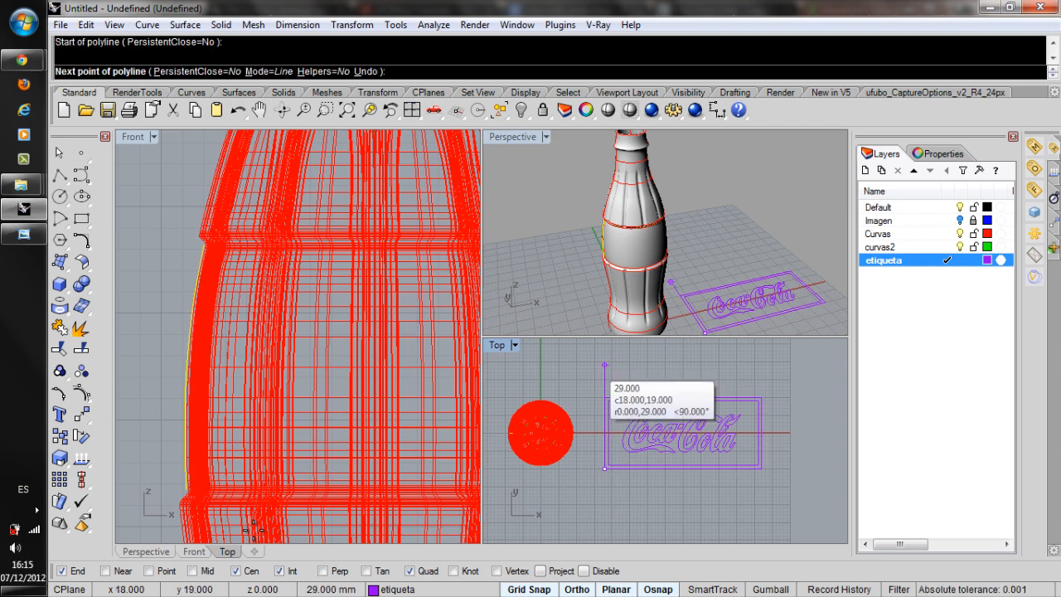
type("11.527")
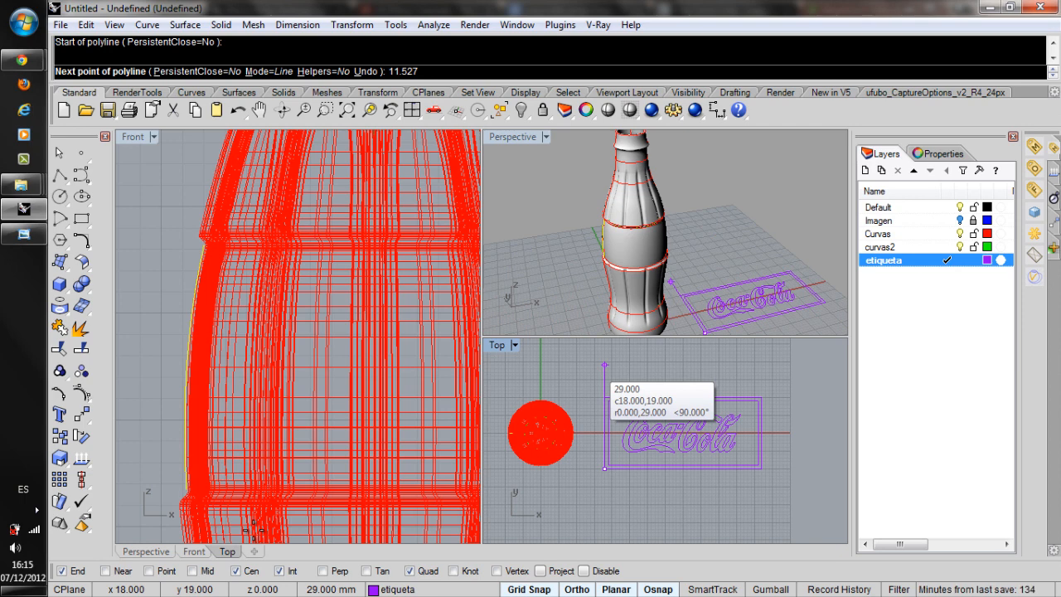
key("Return")
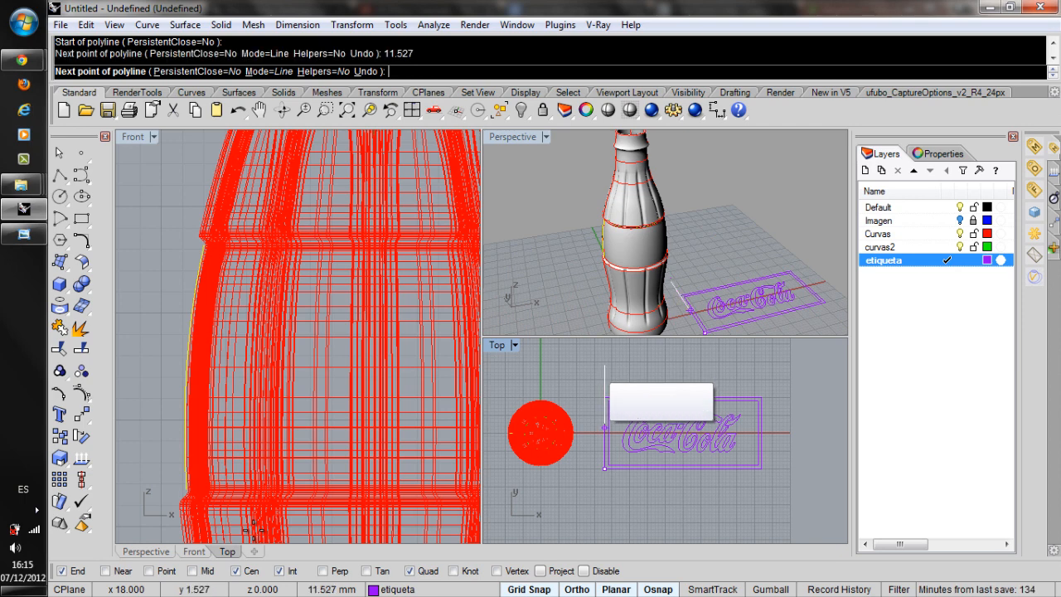
left_click(604, 368)
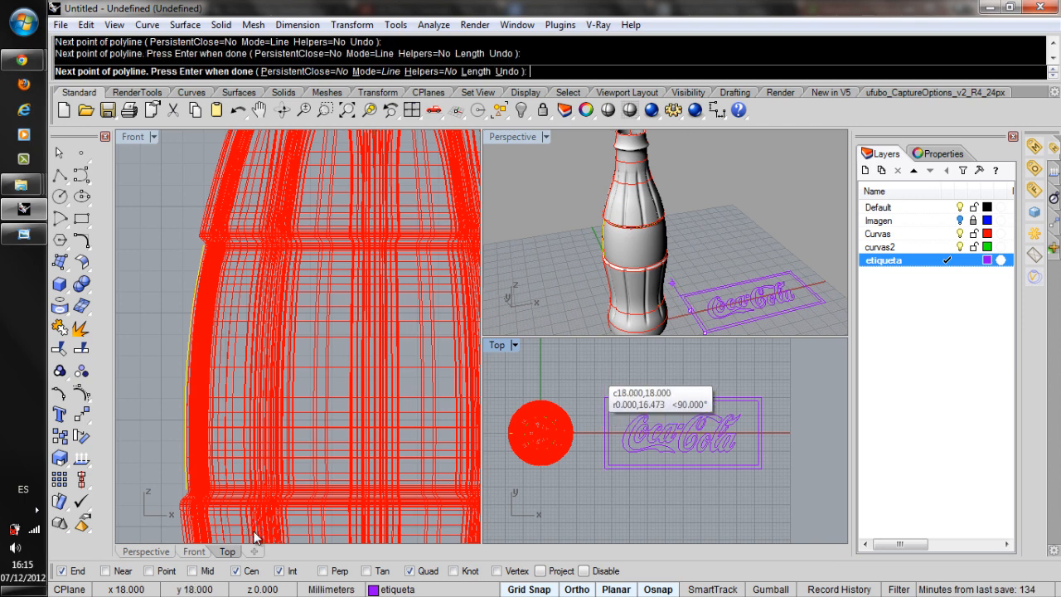
right_click_drag(648, 413, 562, 397)
key("Escape")
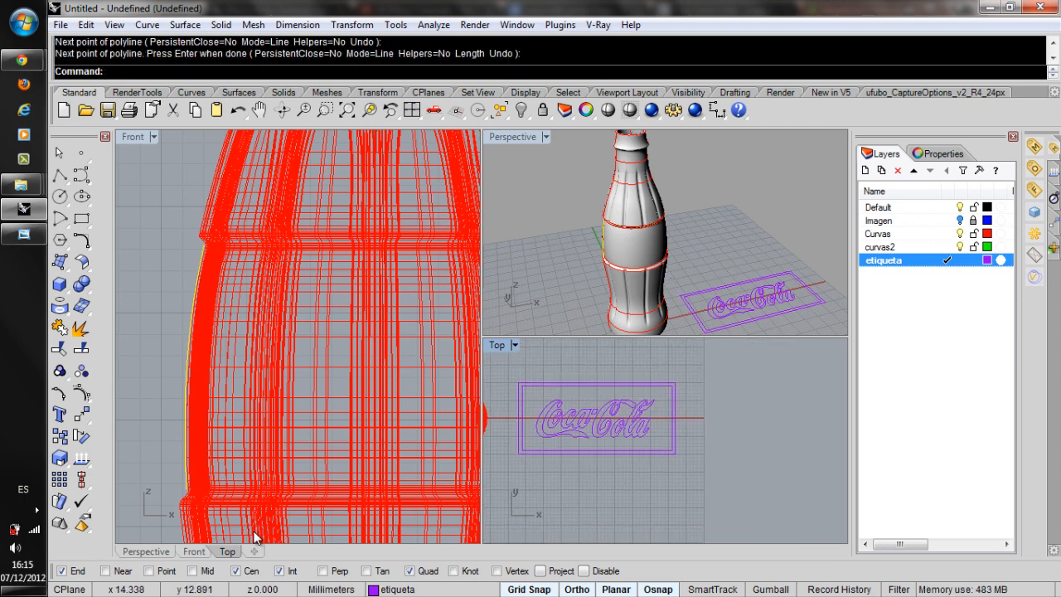
Scale the logo and both label rectangles, without the reference line, from the outer rectangle's lower-left corner to match its height to the 11.527 mm line.
mouse_move(509, 359)
left_mouse_down()
mouse_move(719, 446)
mouse_move(724, 469)
left_mouse_up()
scroll(517, 437, "up", 6)
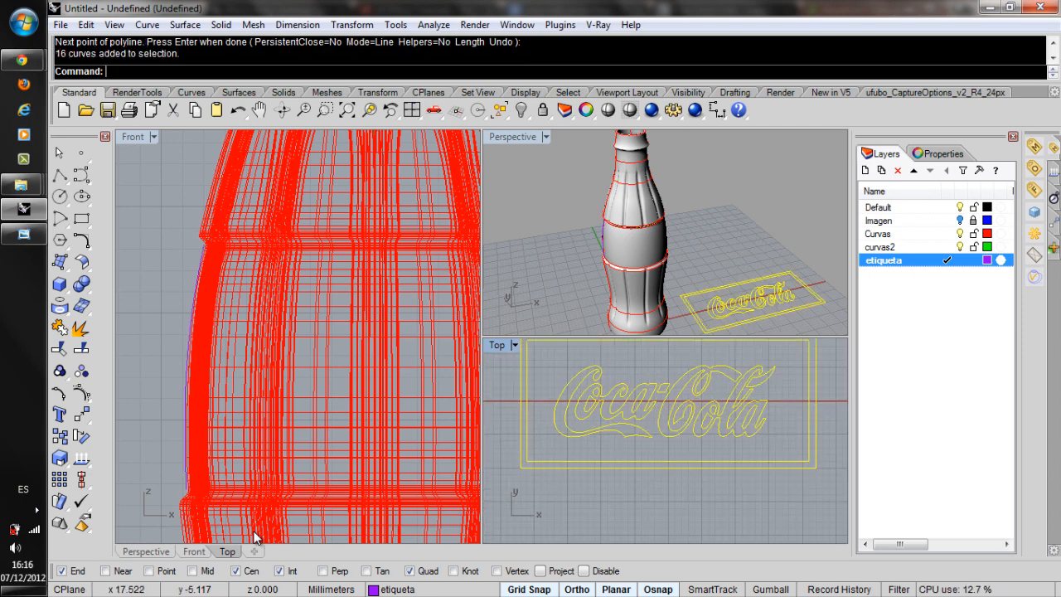
left_click(521, 436, "ctrl")
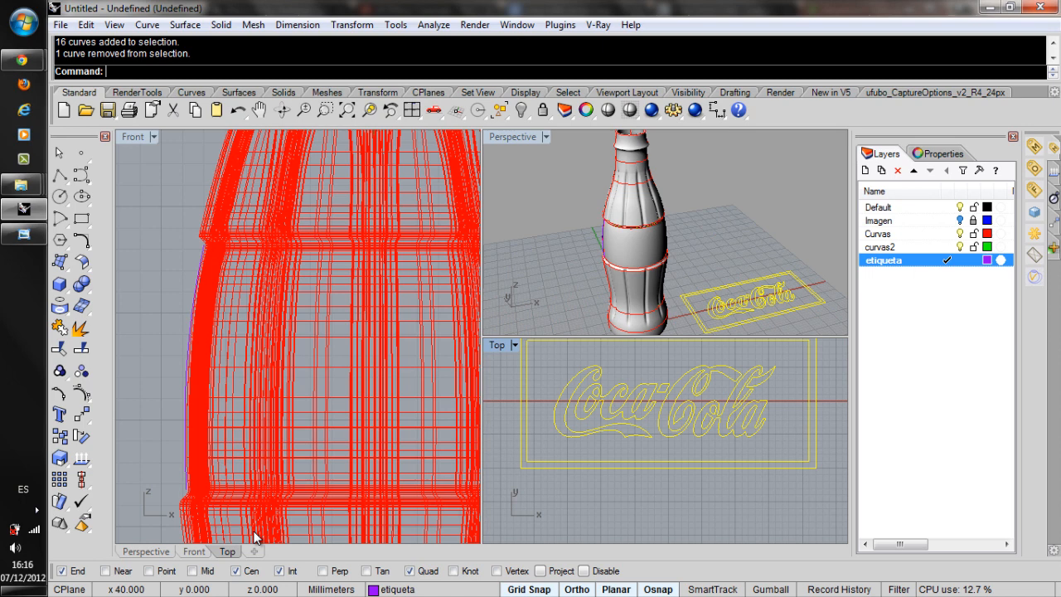
left_click(527, 437, "ctrl")
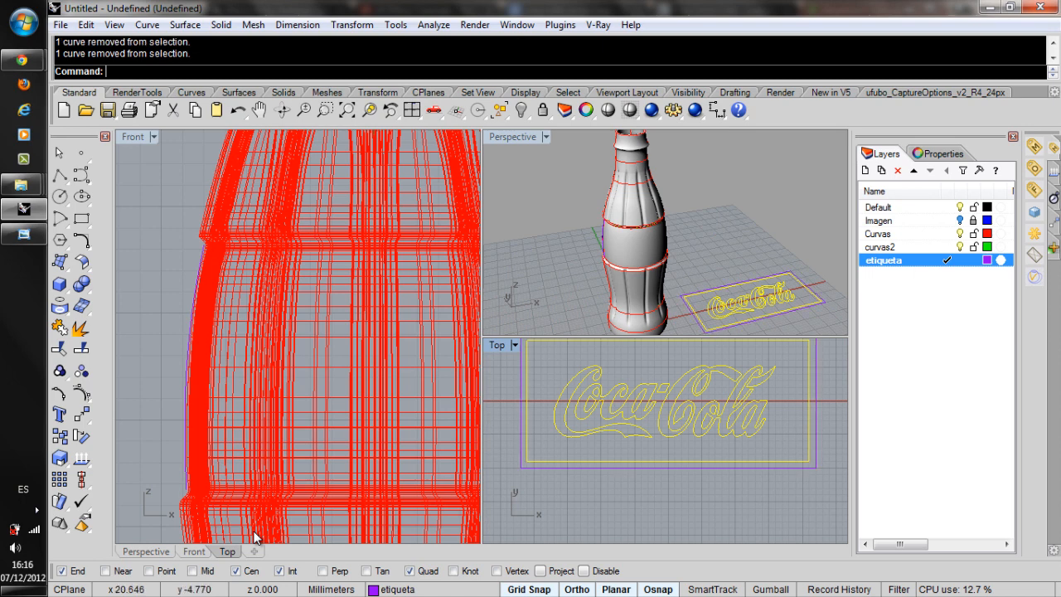
left_click(560, 468, "shift")
scroll(558, 469, "down", 4)
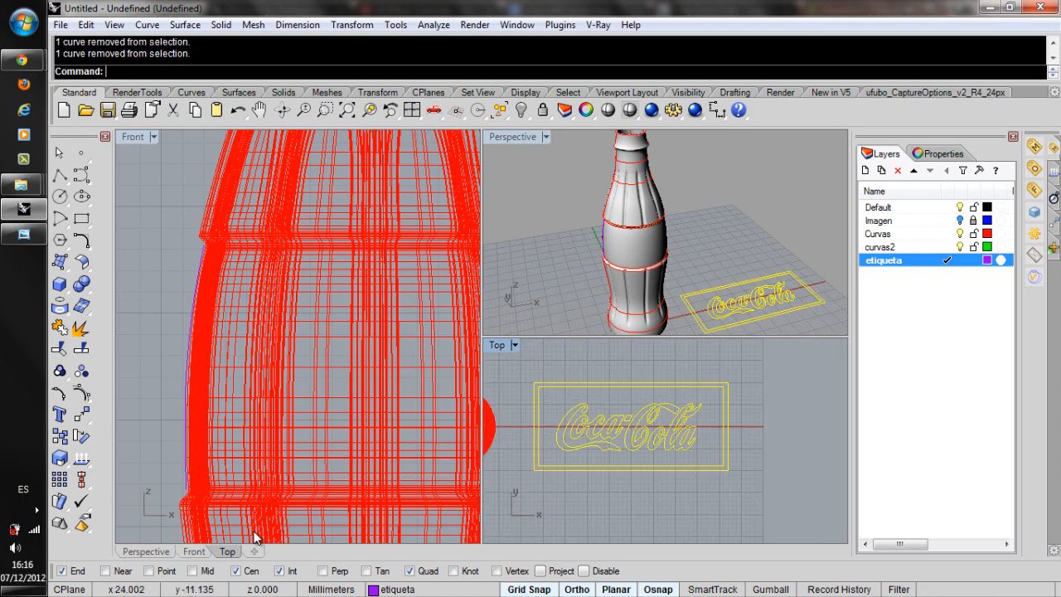
scroll(541, 464, "up", 4)
right_click_drag(541, 464, 538, 485)
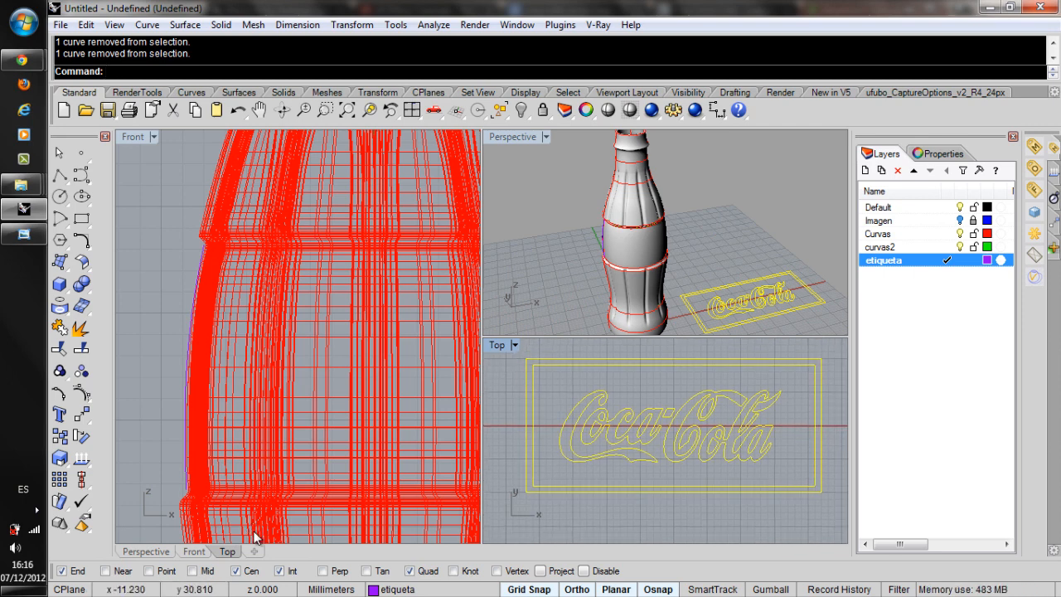
left_click(81, 479)
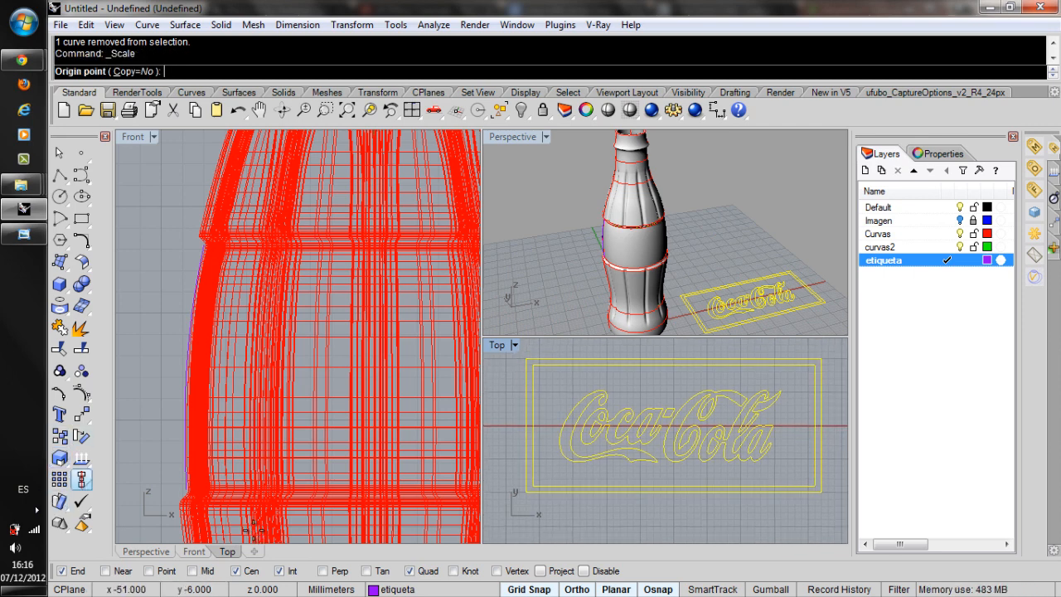
left_click(527, 492)
left_click(526, 492)
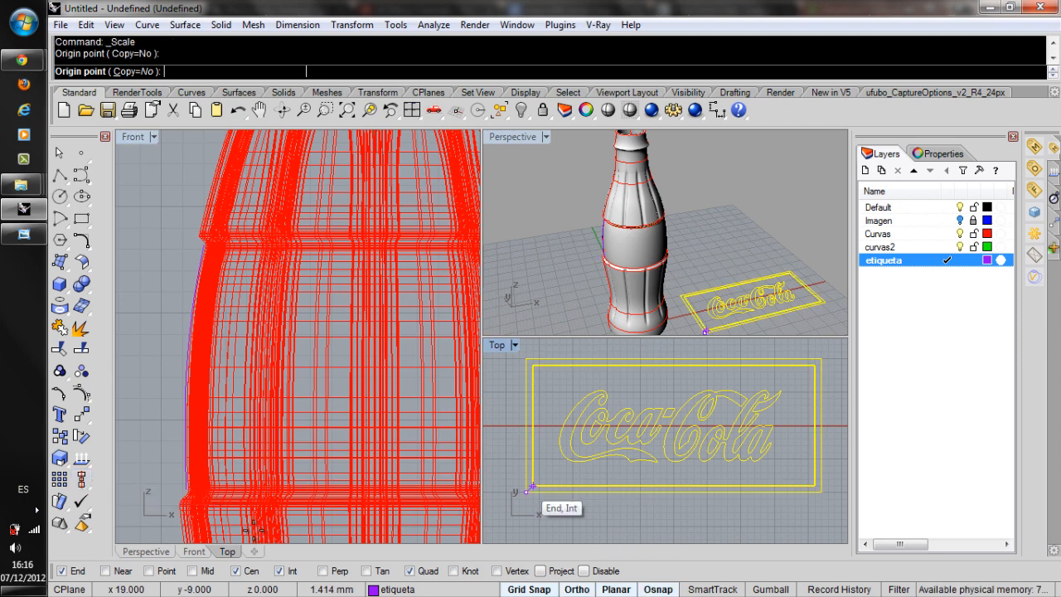
left_click(531, 365)
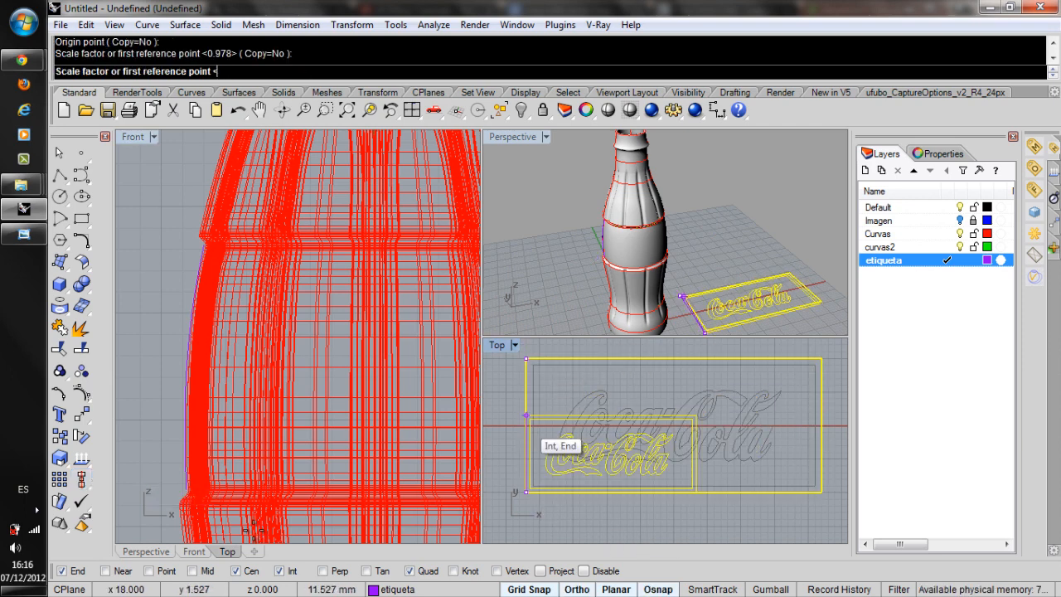
left_click(526, 416)
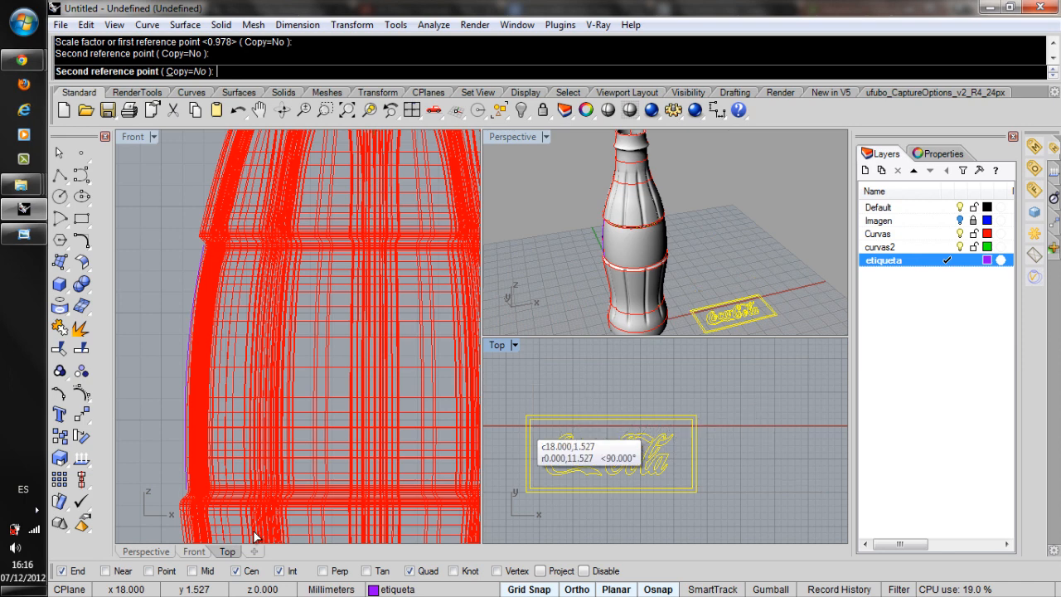
left_click(551, 380)
scroll(609, 415, "down", 2)
right_click_drag(253, 530, 253, 531)
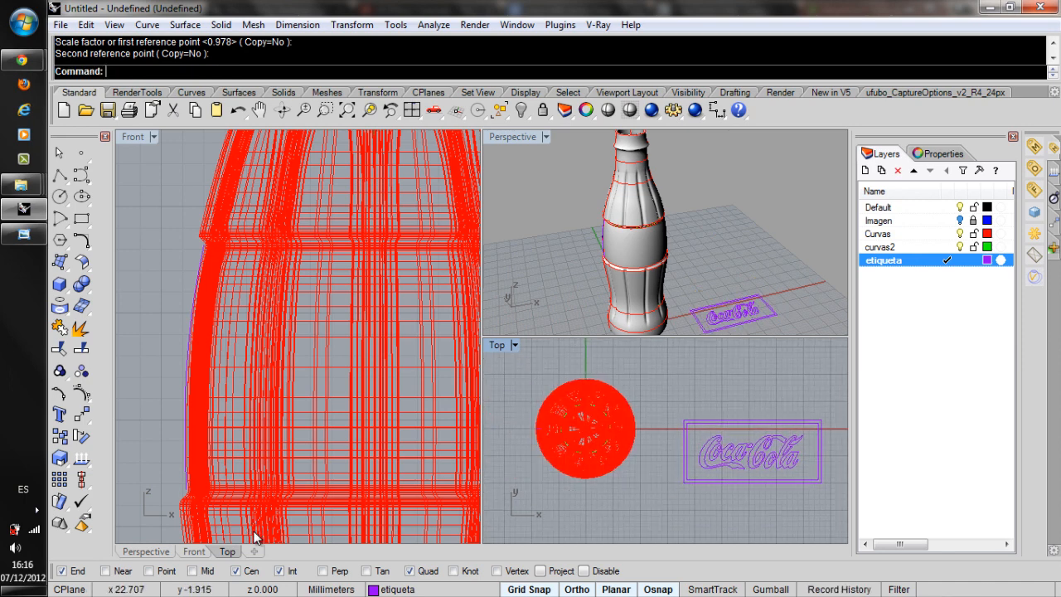
Revolve the label profile curve 360 degrees around the bottle's vertical centre axis, starting at angle 0.
right_click_drag(597, 232, 667, 252)
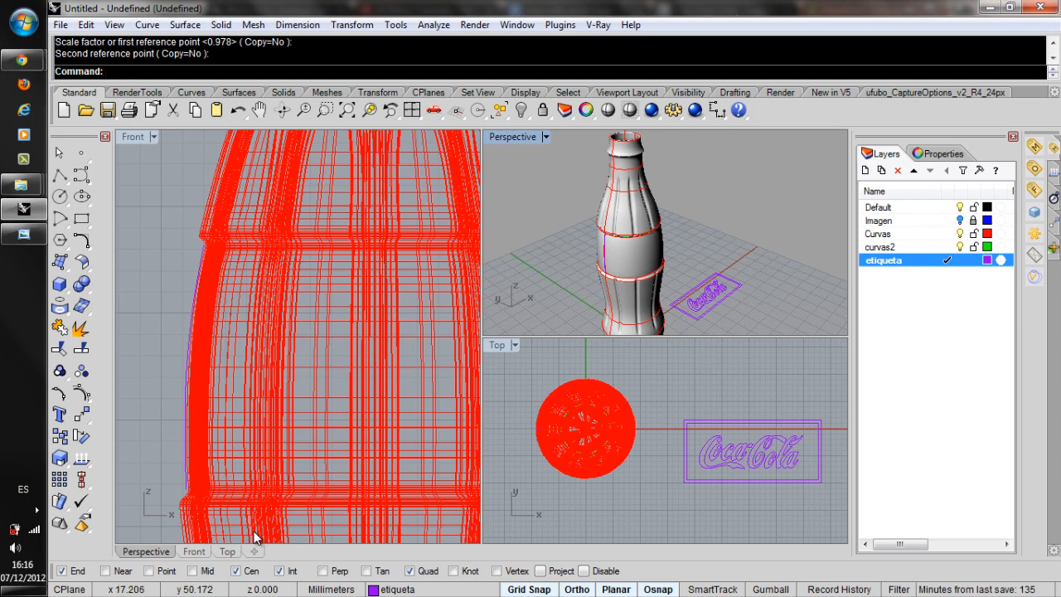
scroll(678, 311, "up", 4)
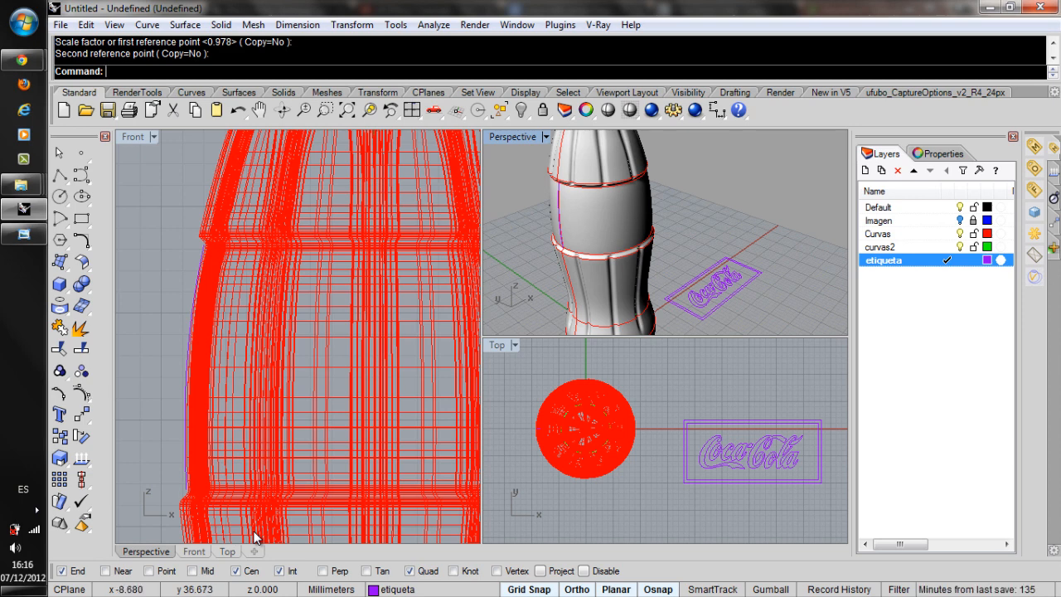
left_click(197, 273)
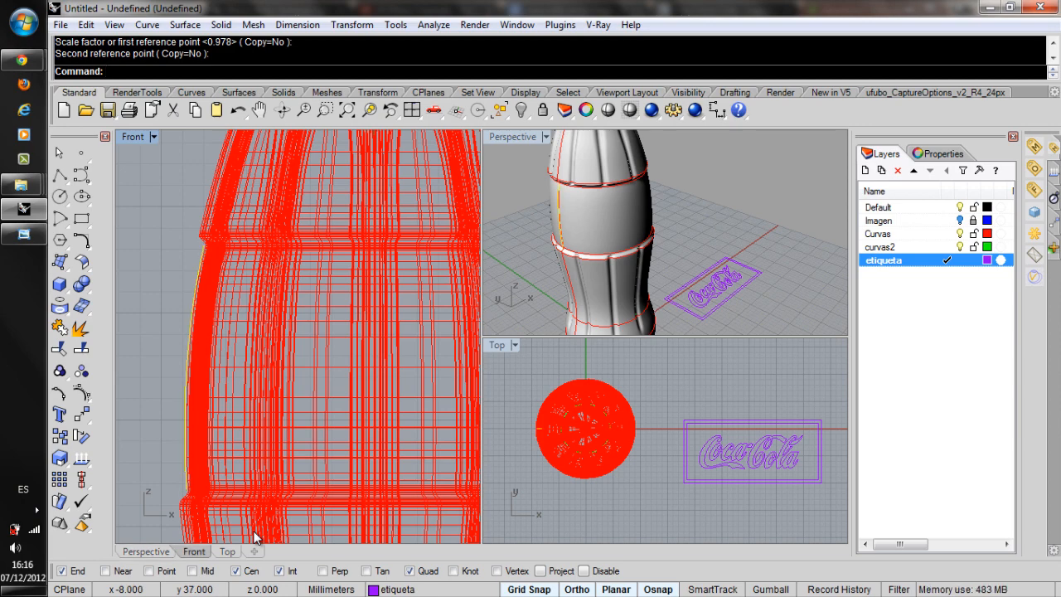
scroll(255, 537, "down", 2)
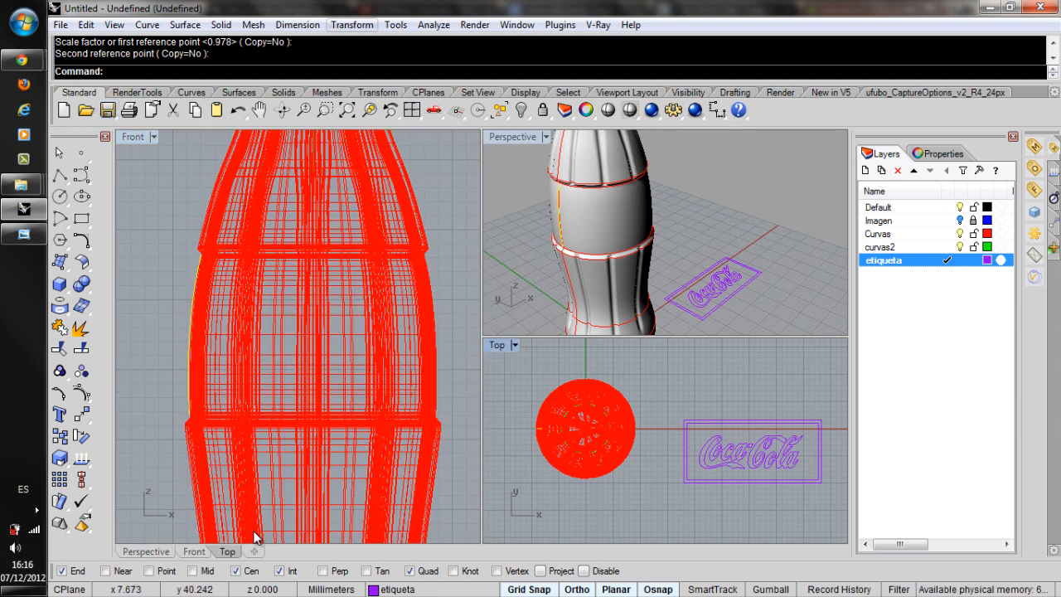
left_click(185, 25)
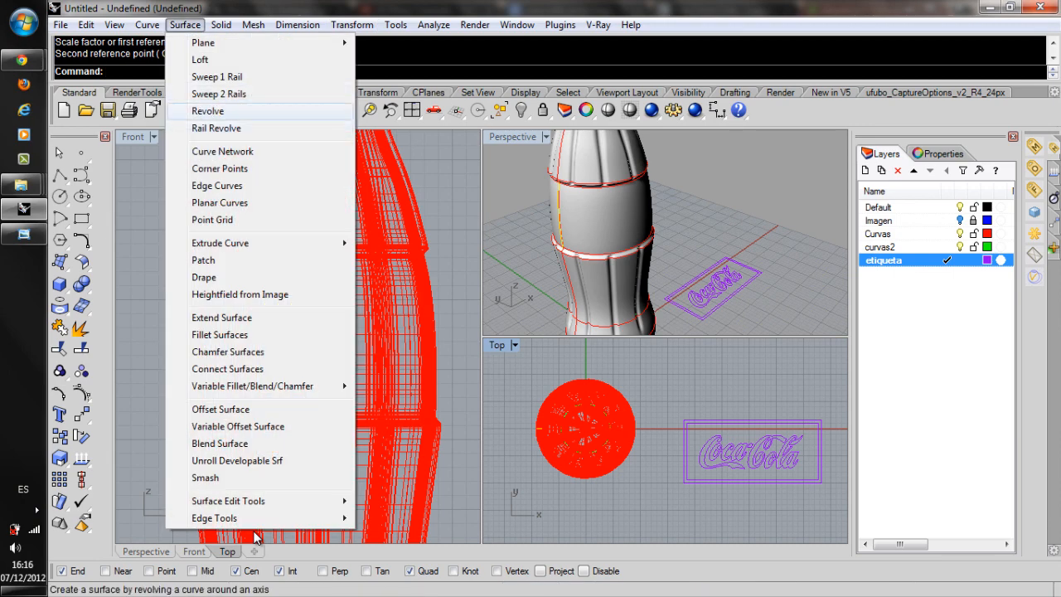
key("Return")
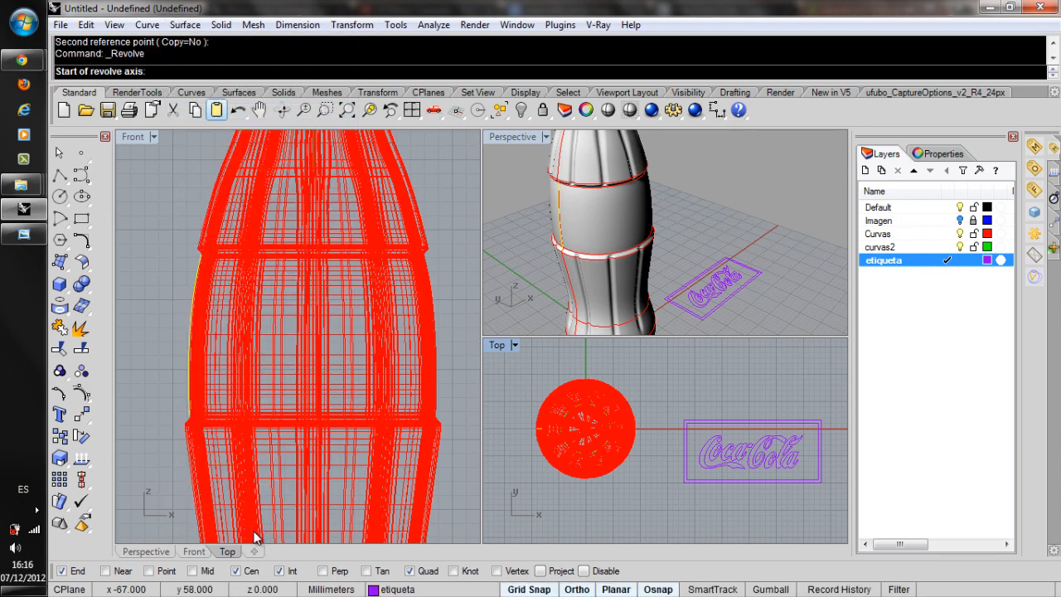
scroll(259, 285, "down", 4)
scroll(282, 295, "down", 9)
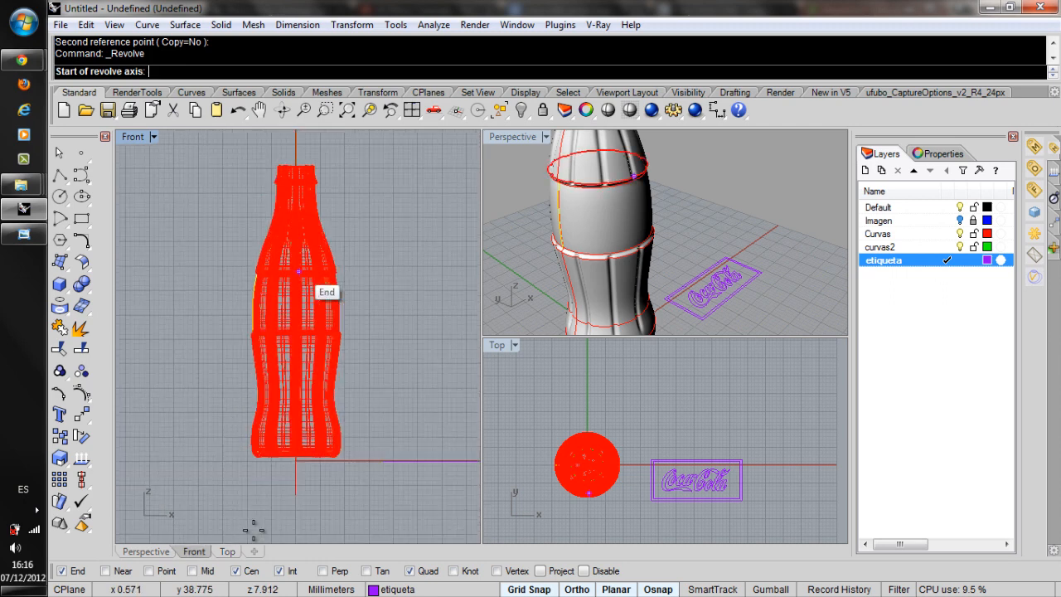
scroll(298, 273, "down", 3)
left_click(297, 416)
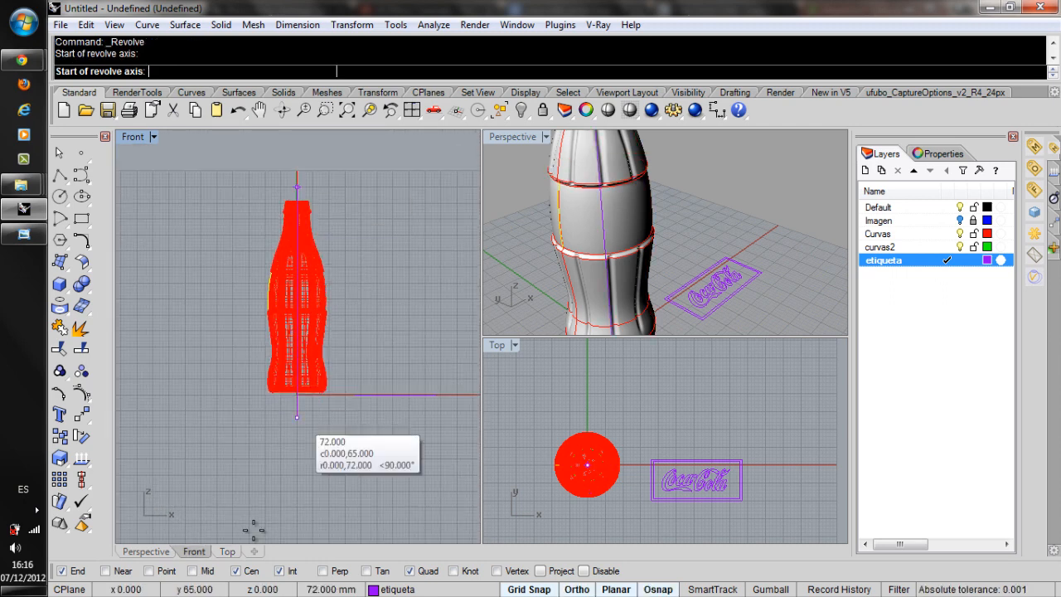
left_click(296, 172)
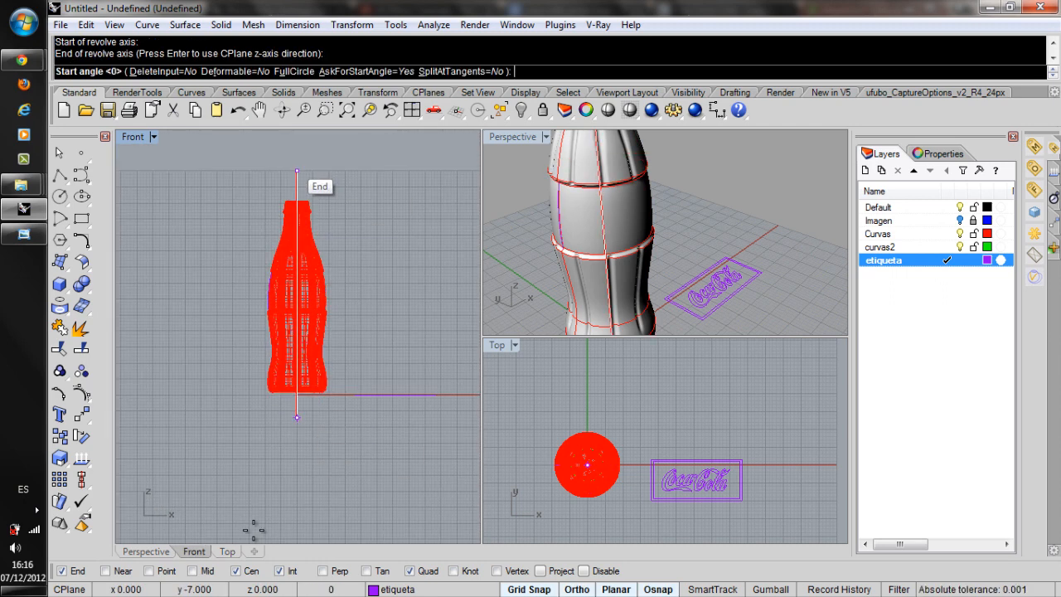
key("Return")
key("Return")
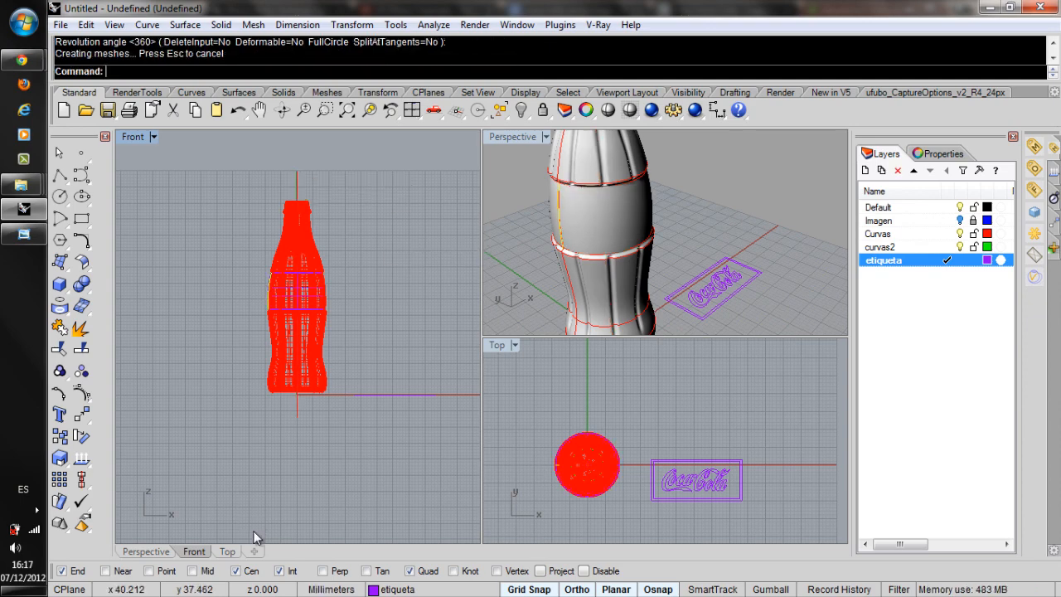
scroll(255, 537, "up", 8)
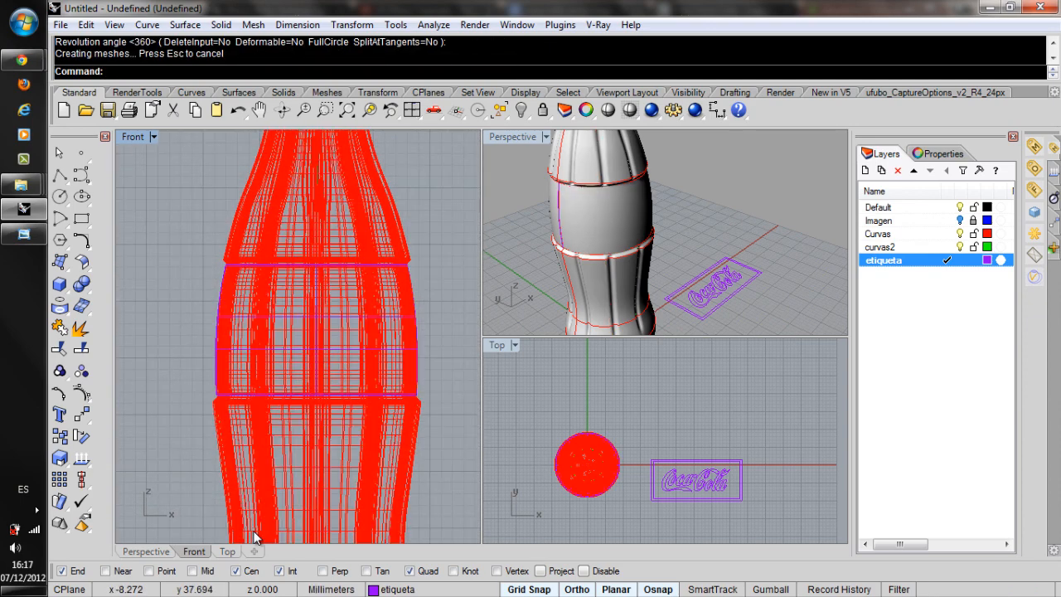
scroll(255, 537, "up", 8)
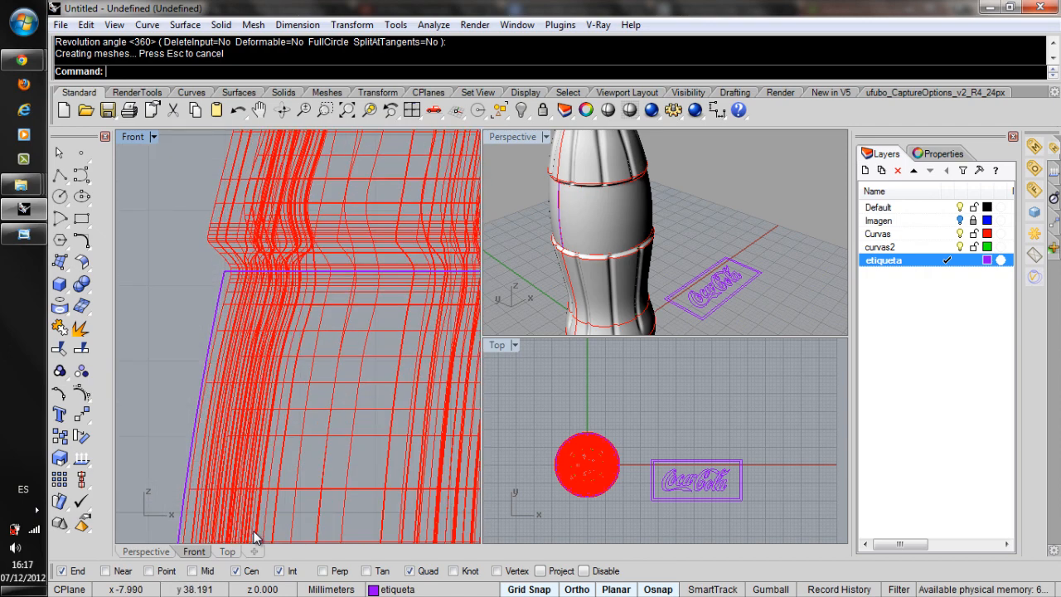
Set the perspective view to Ghosted display and inspect the revolved label surface around the bottle.
left_click(225, 271)
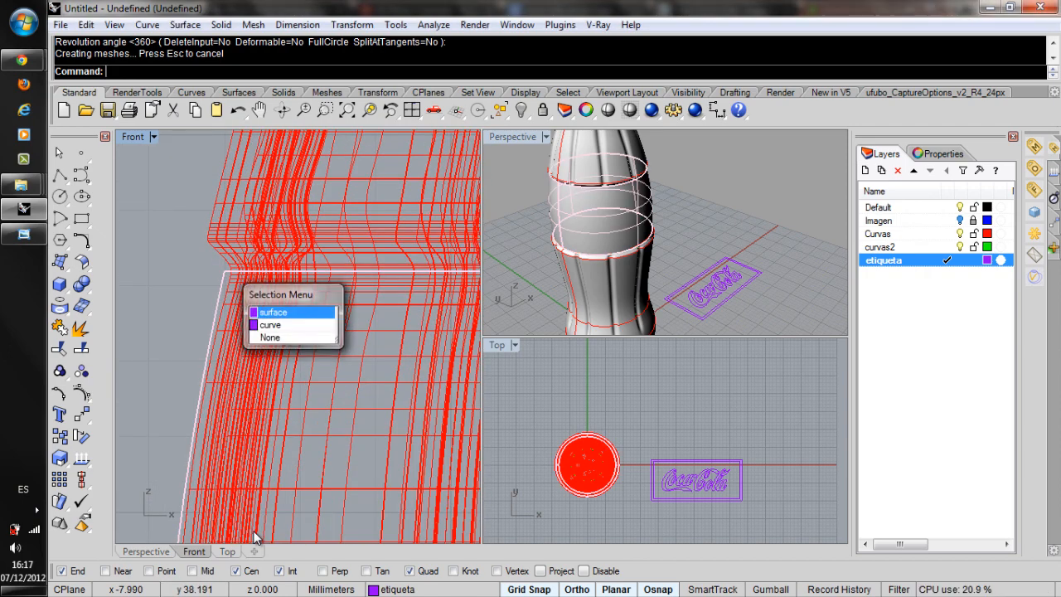
left_click(279, 312)
left_click(546, 136)
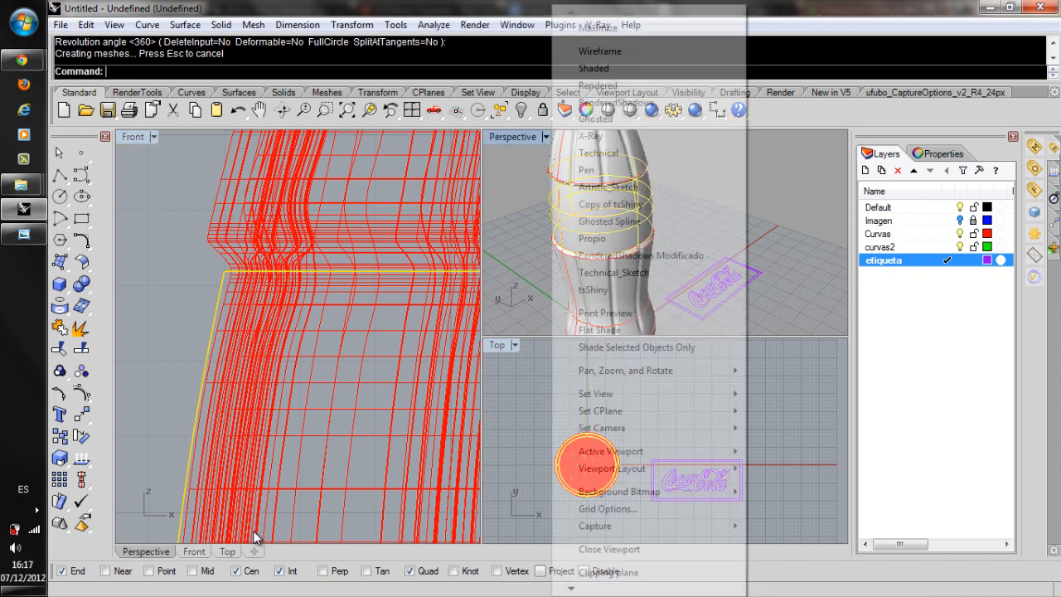
left_click(596, 119)
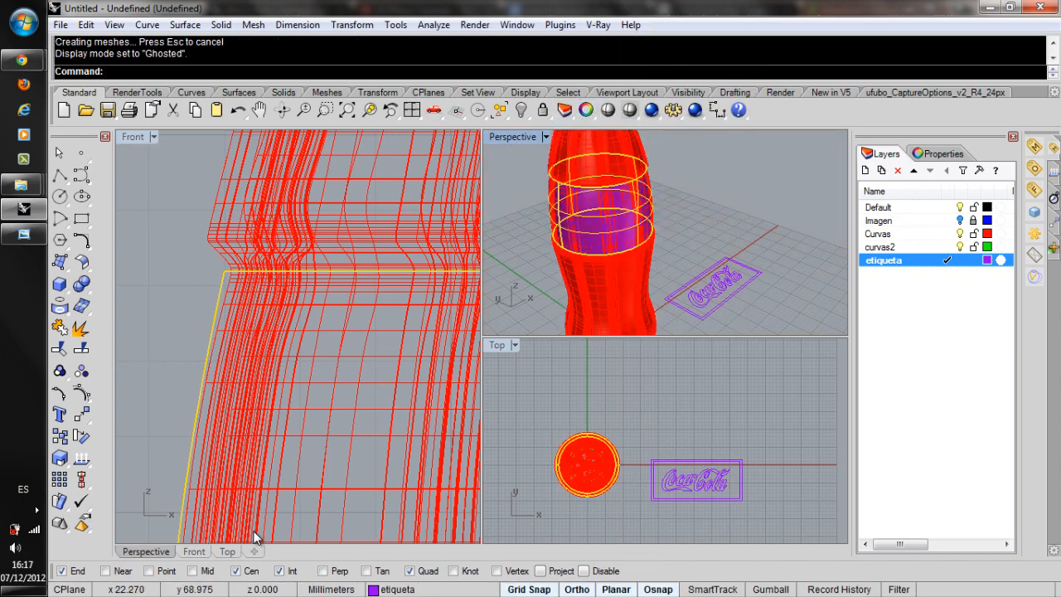
left_click(522, 222)
mouse_move(523, 222)
right_mouse_down()
mouse_move(621, 192)
mouse_move(661, 207)
right_mouse_up()
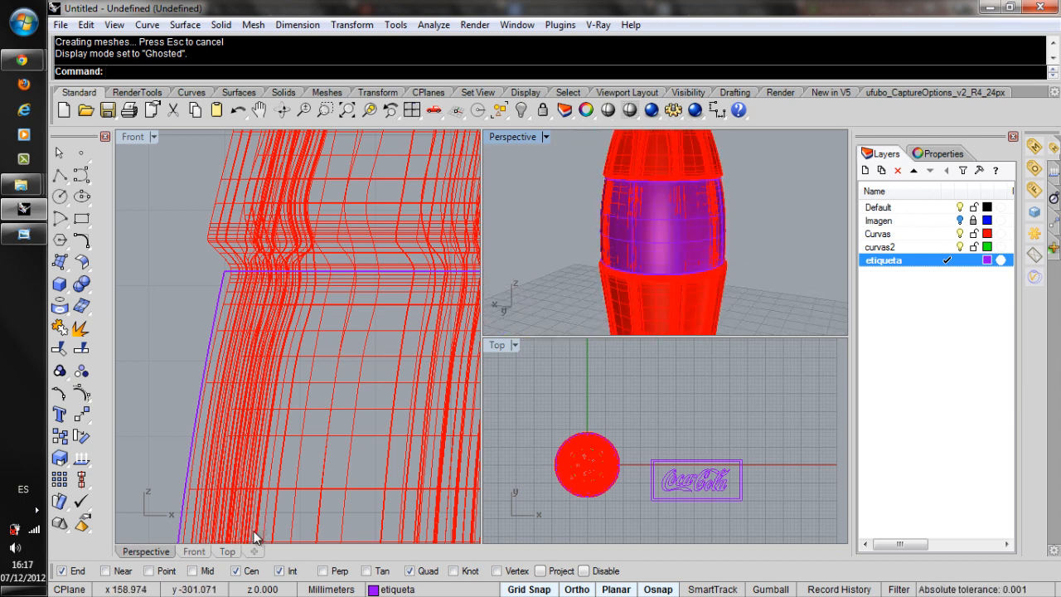
scroll(658, 212, "up", 3)
scroll(658, 212, "up", 3)
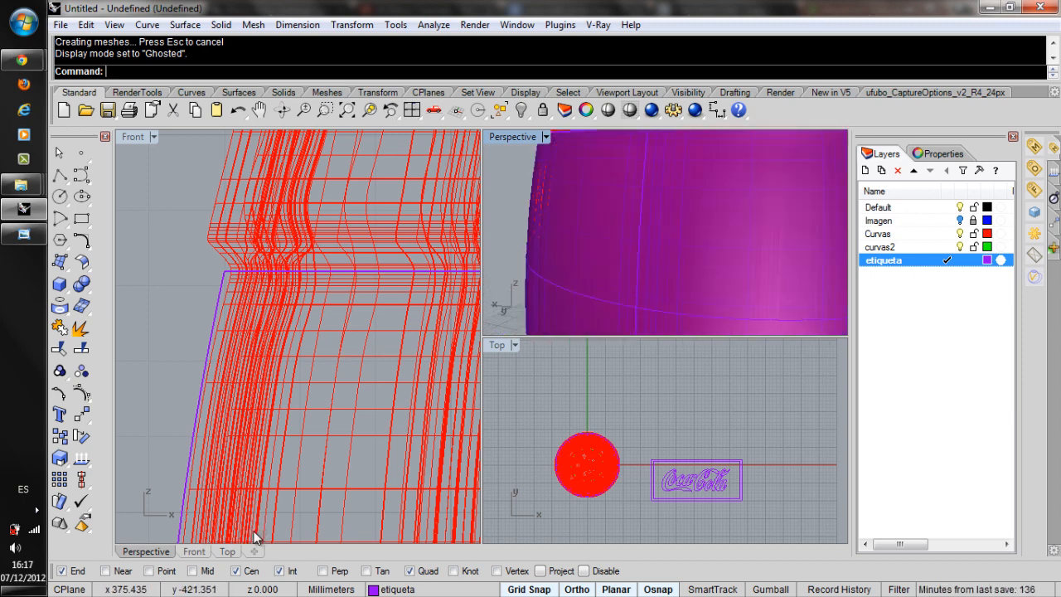
scroll(658, 212, "down", 5)
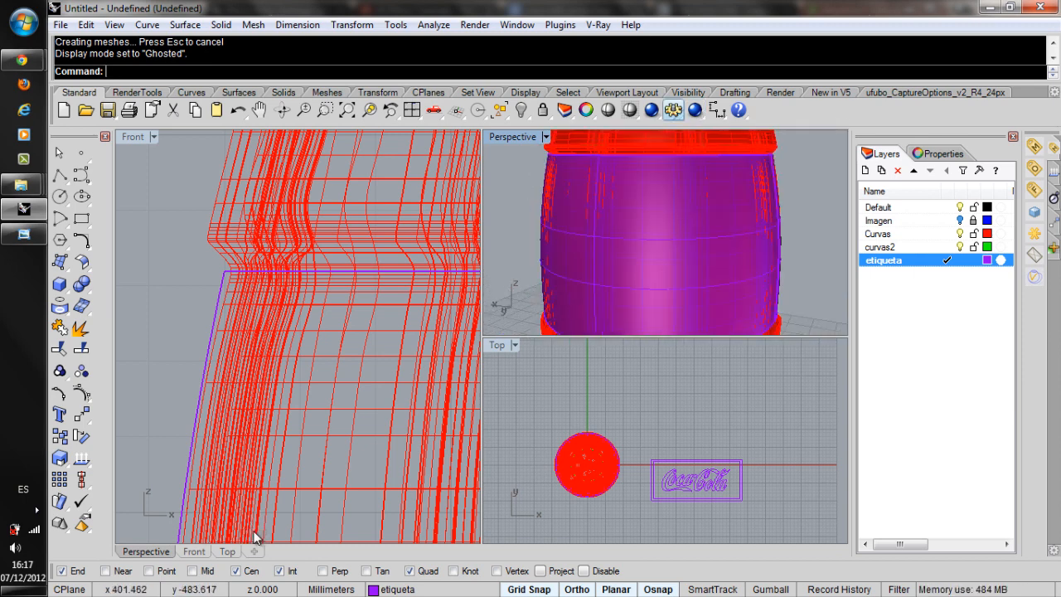
Set the document's render mesh quality to Smooth & slower.
left_click(672, 110)
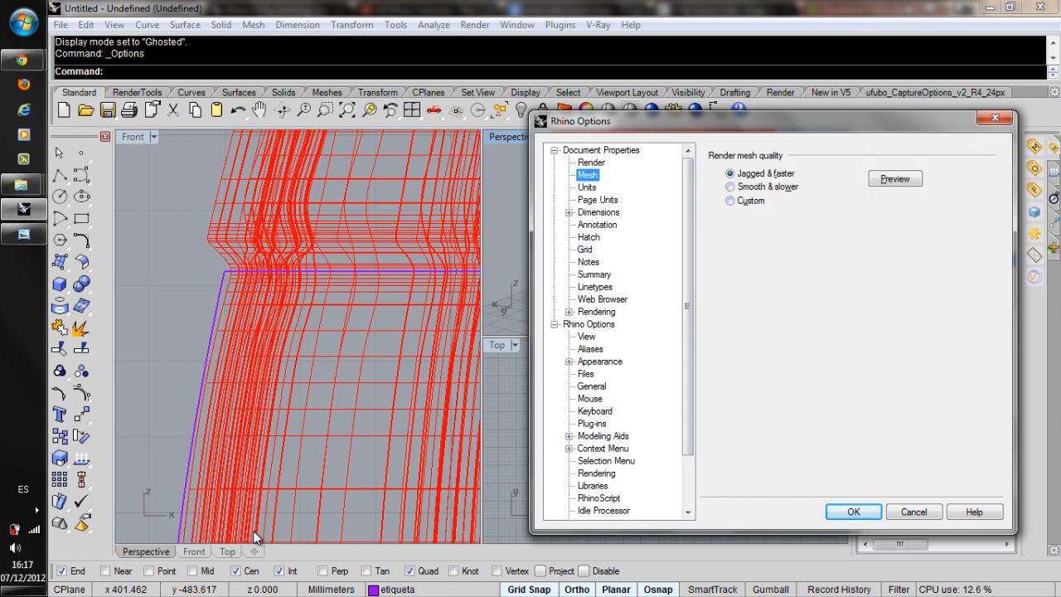
left_click(730, 187)
left_click(853, 511)
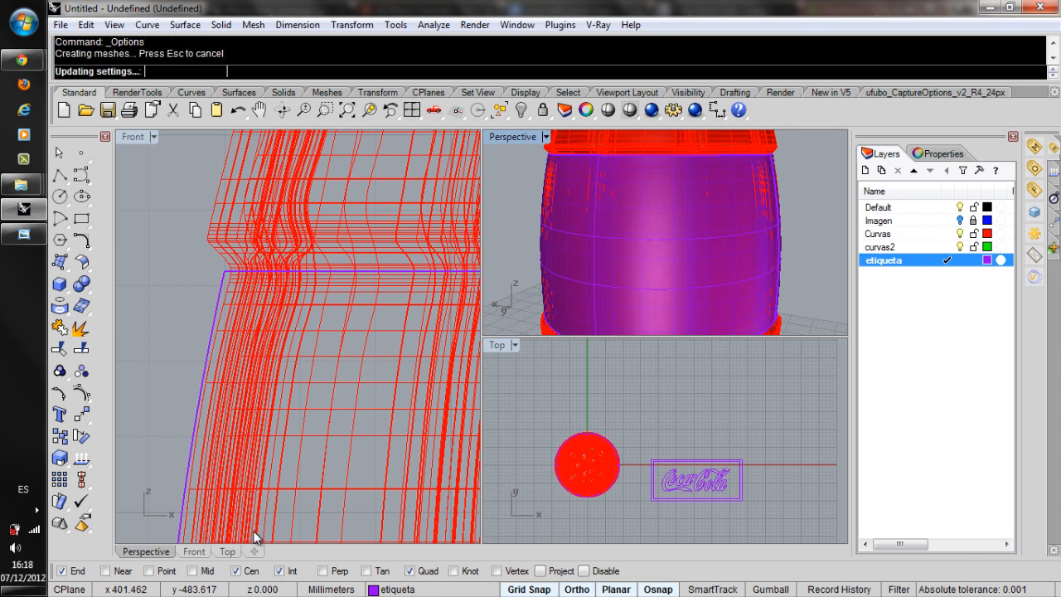
Examine how the revolved label surface fits against the bottle's middle section in the perspective and front views.
scroll(540, 205, "down", 4)
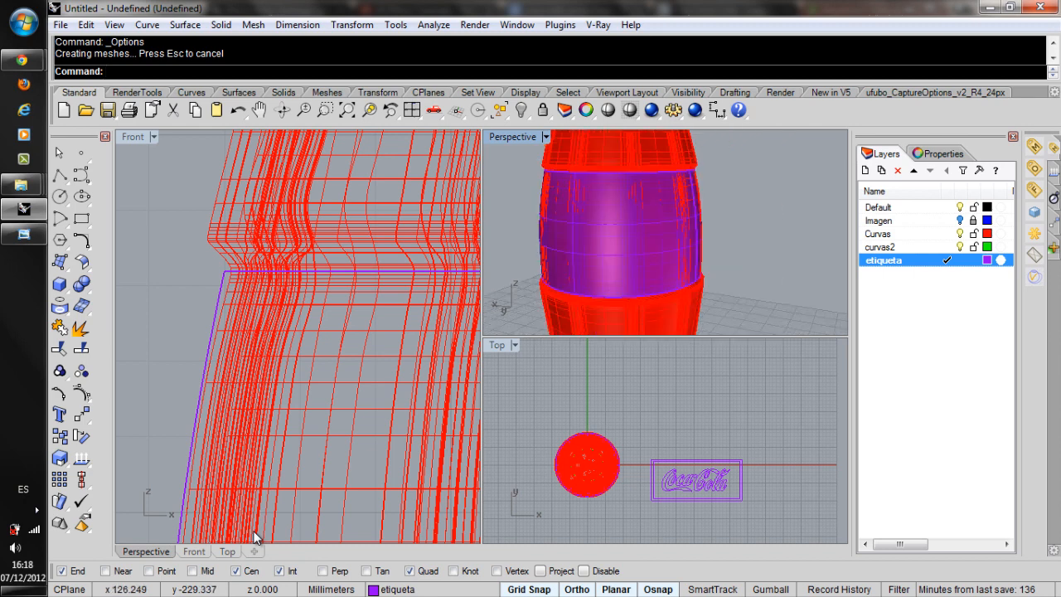
scroll(663, 232, "up", 4)
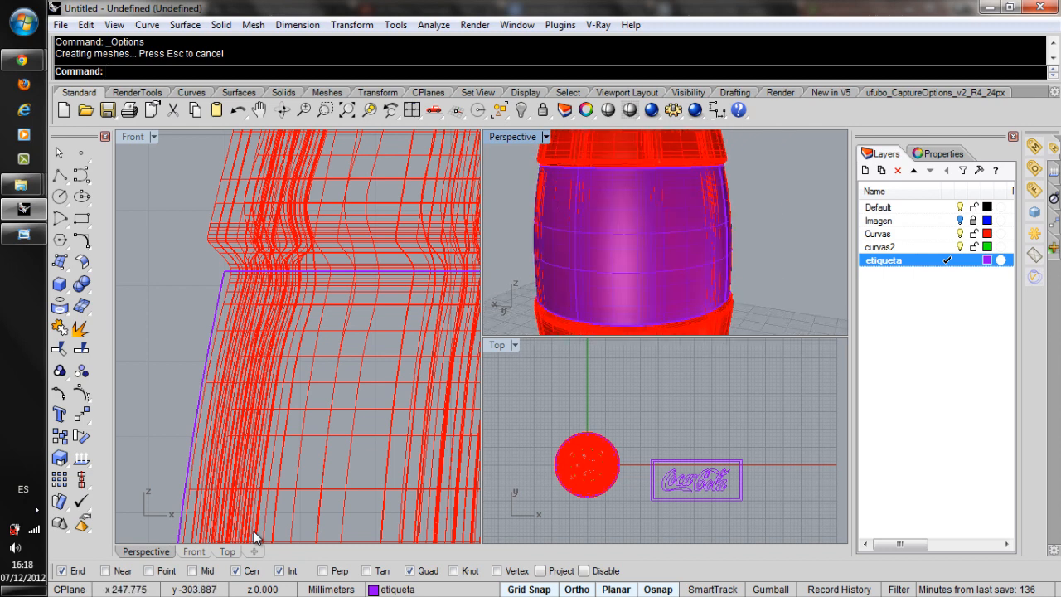
scroll(663, 232, "up", 2)
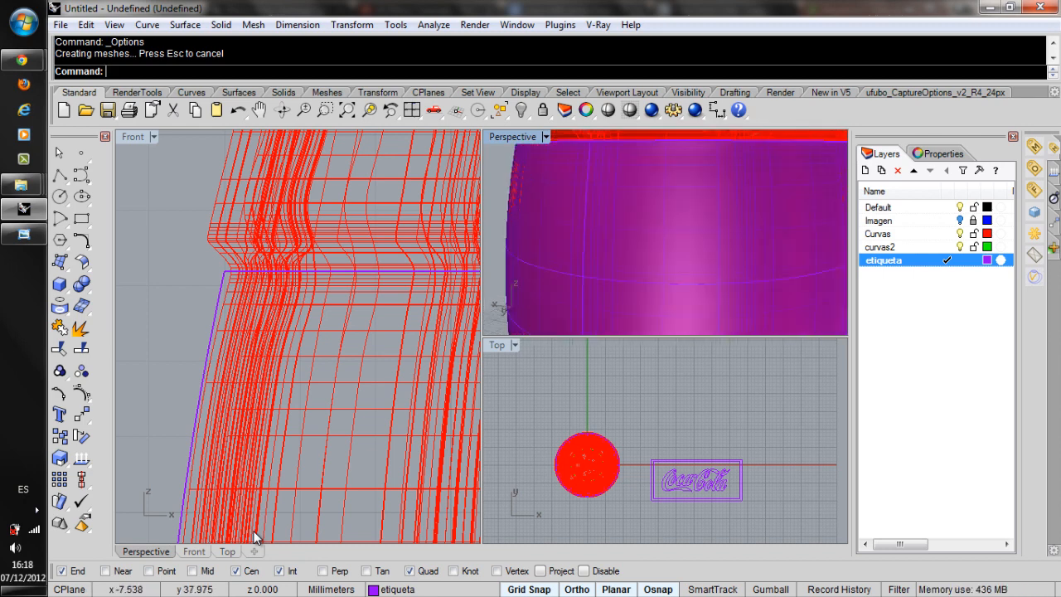
scroll(214, 267, "up", 2)
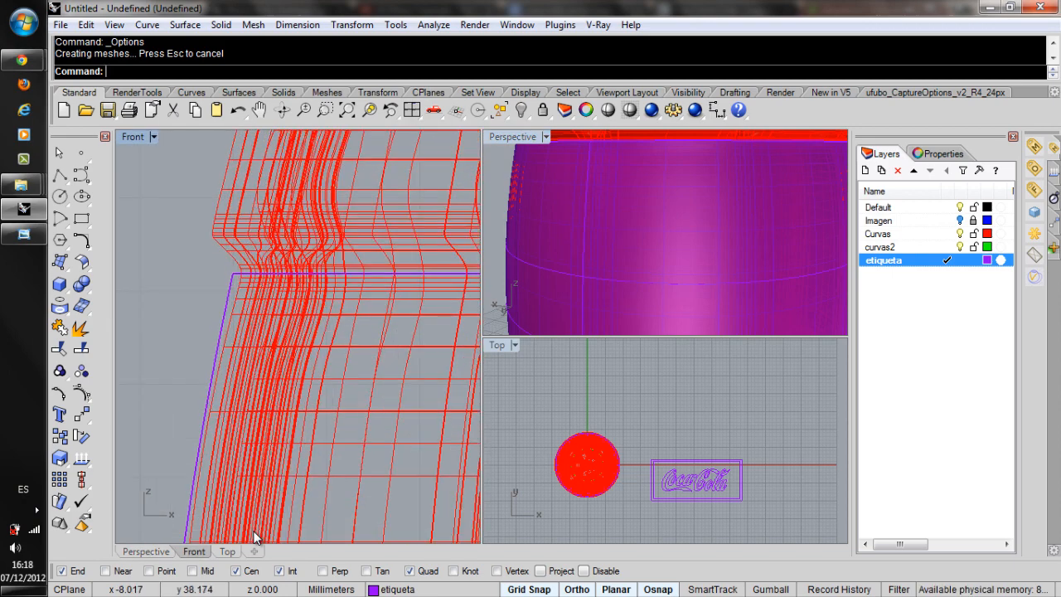
scroll(298, 337, "down", 2)
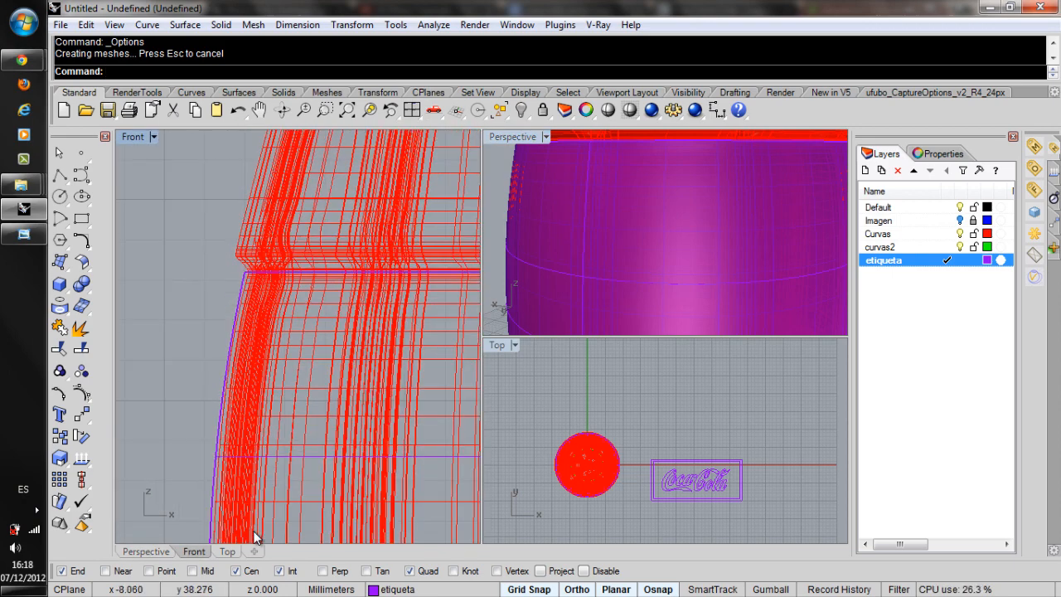
scroll(255, 537, "down", 3)
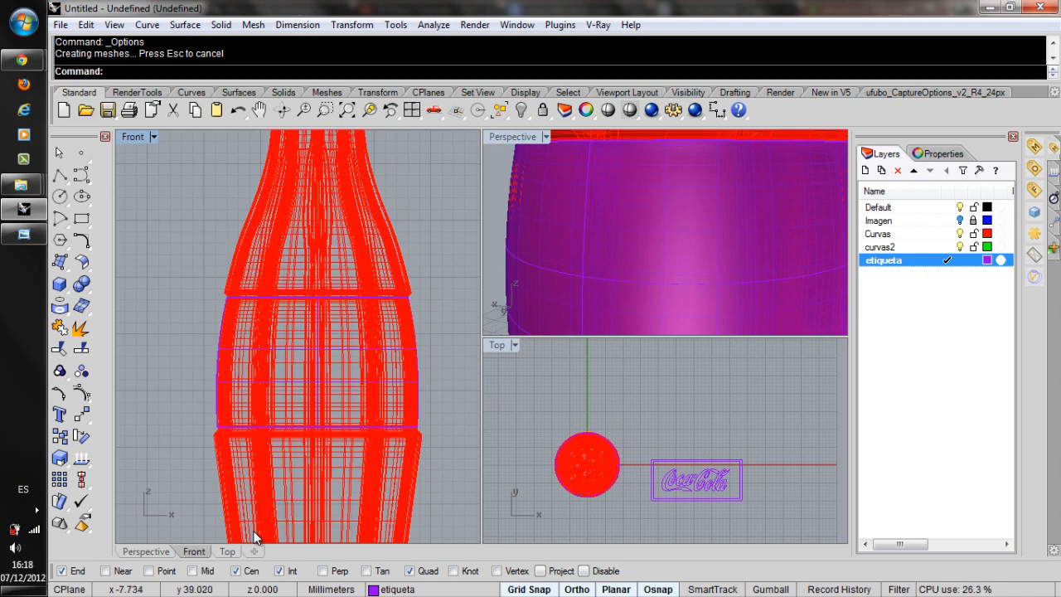
scroll(254, 537, "up", 2)
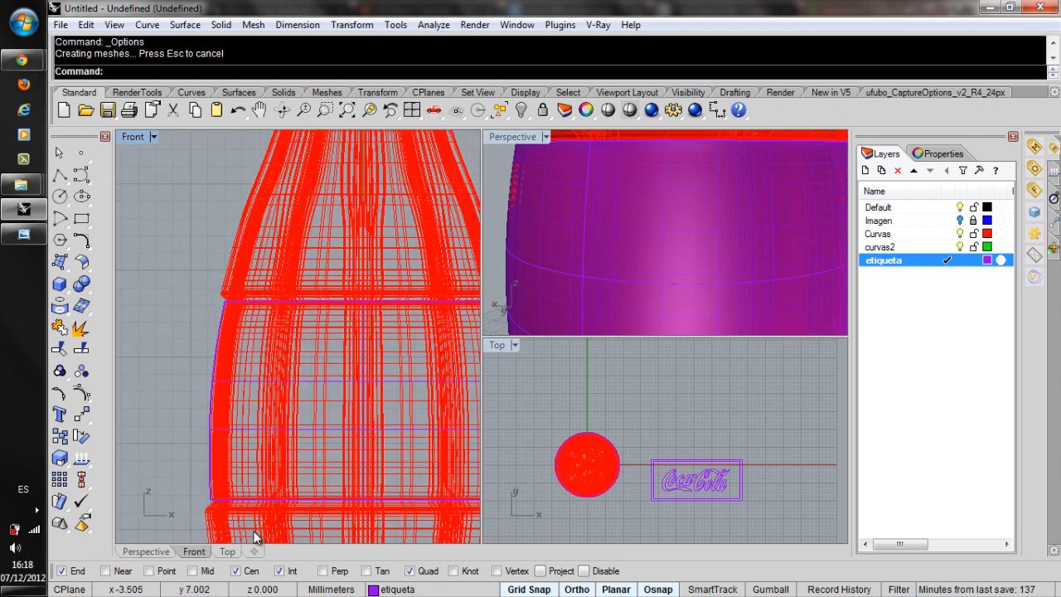
right_click_drag(647, 439, 649, 399)
scroll(659, 228, "down", 4)
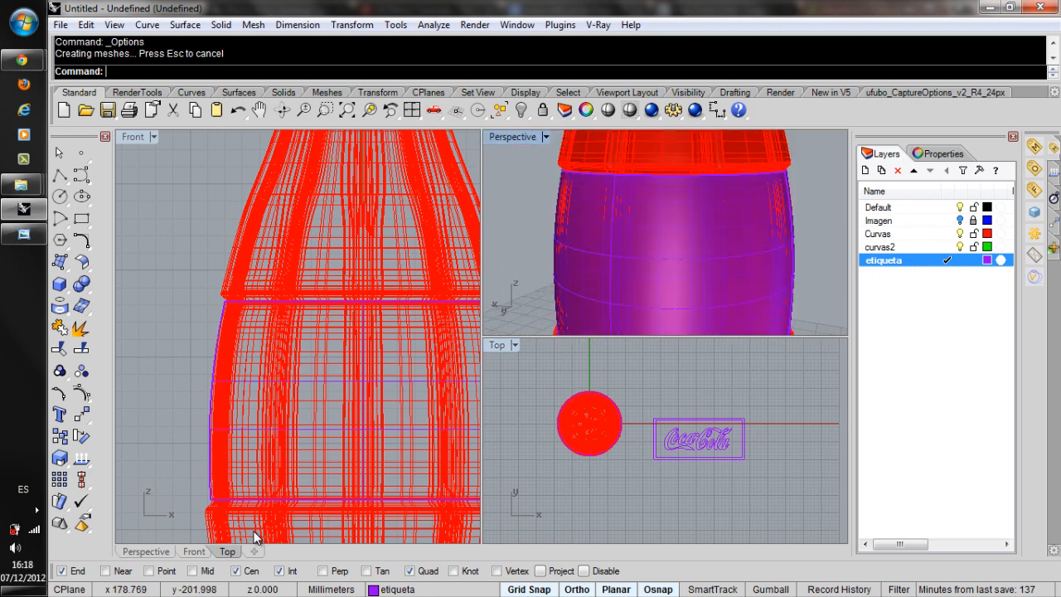
scroll(659, 228, "down", 6)
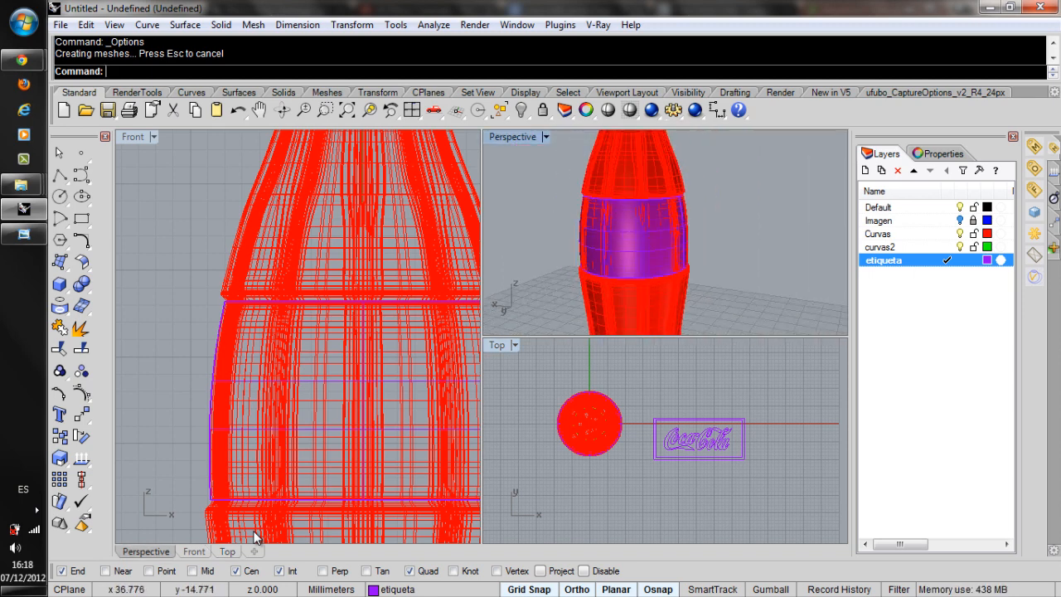
Add a horizontal linear dimension across the full width of the outer label rectangle, placed below its lower edge.
scroll(726, 420, "up", 3)
scroll(722, 464, "up", 2)
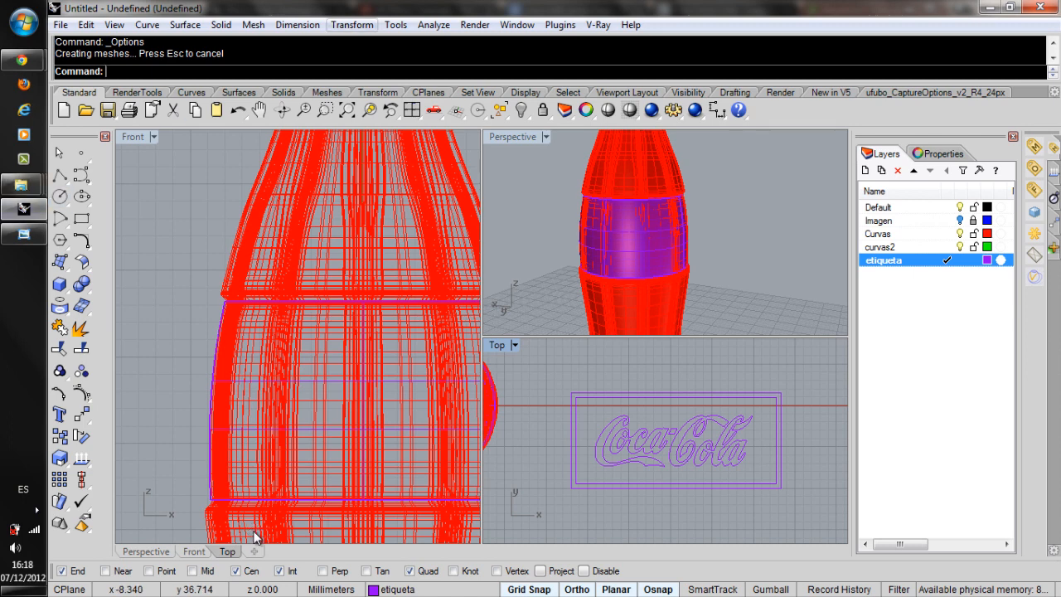
left_click(298, 24)
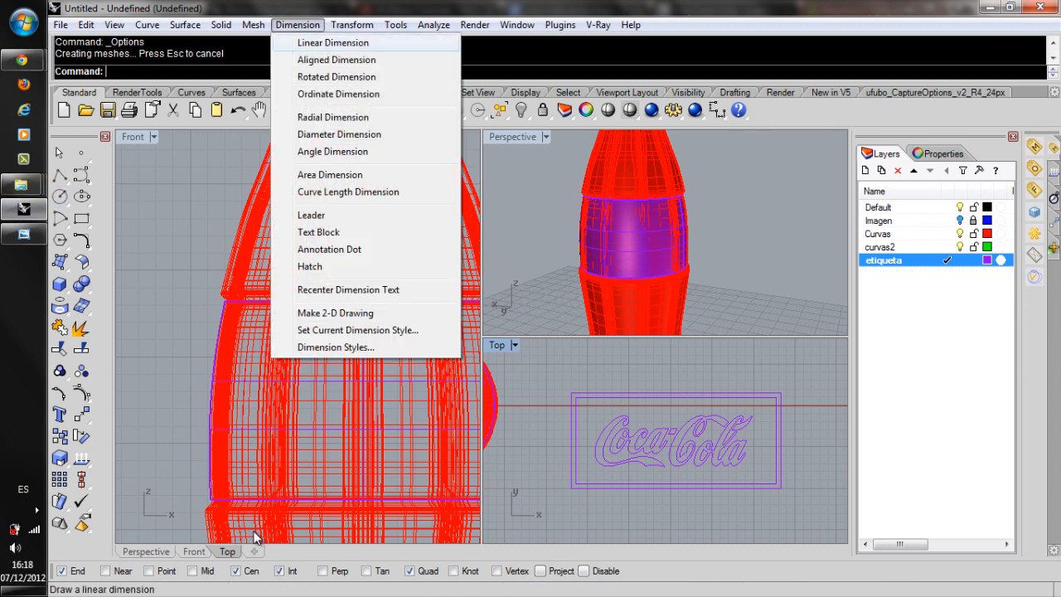
left_click(332, 42)
left_click(571, 487)
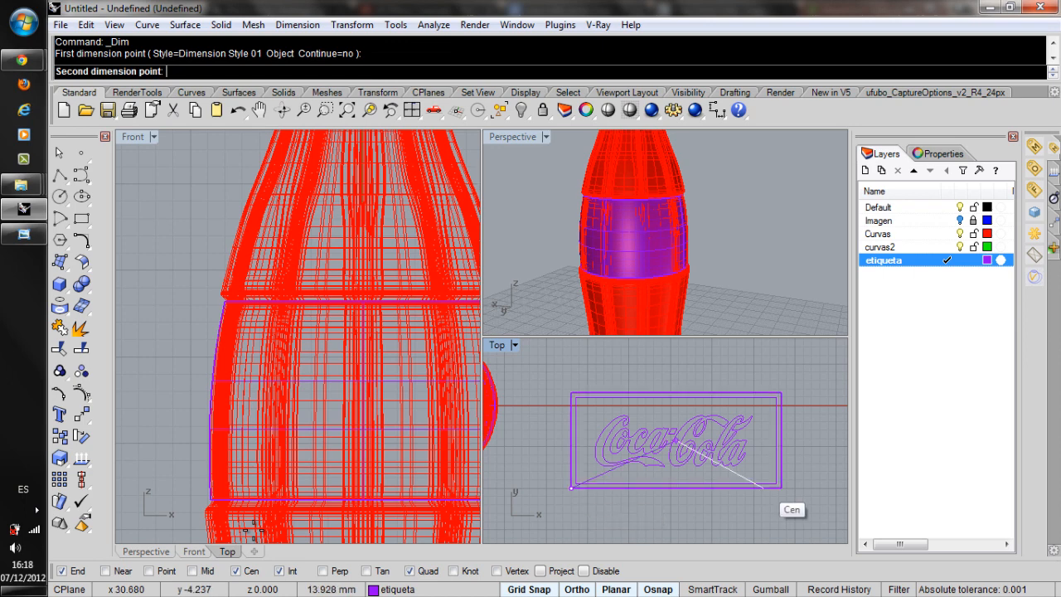
left_click(780, 487)
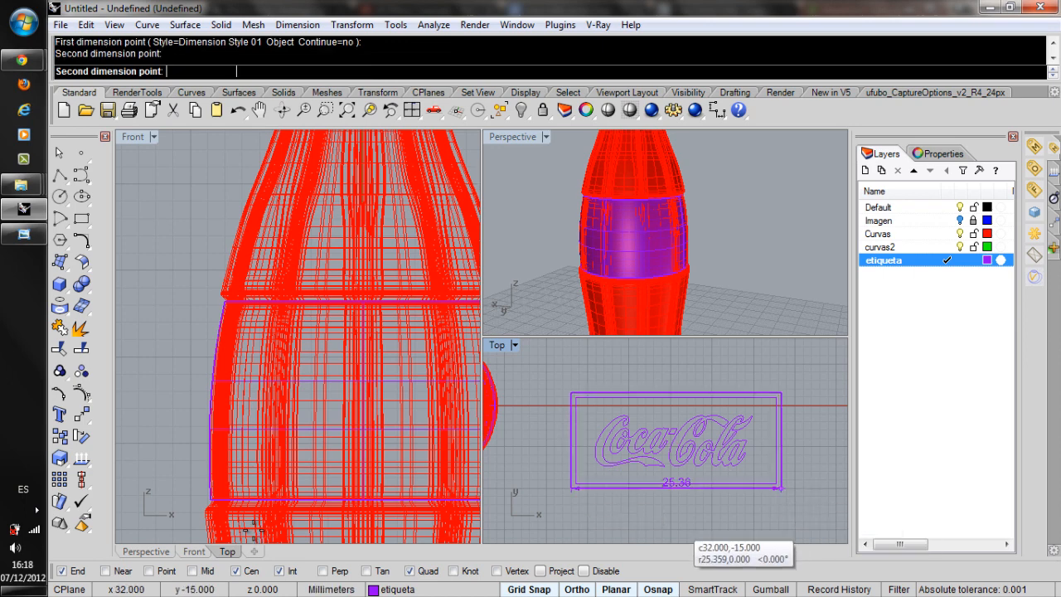
left_click(678, 520)
right_click_drag(685, 532, 664, 503)
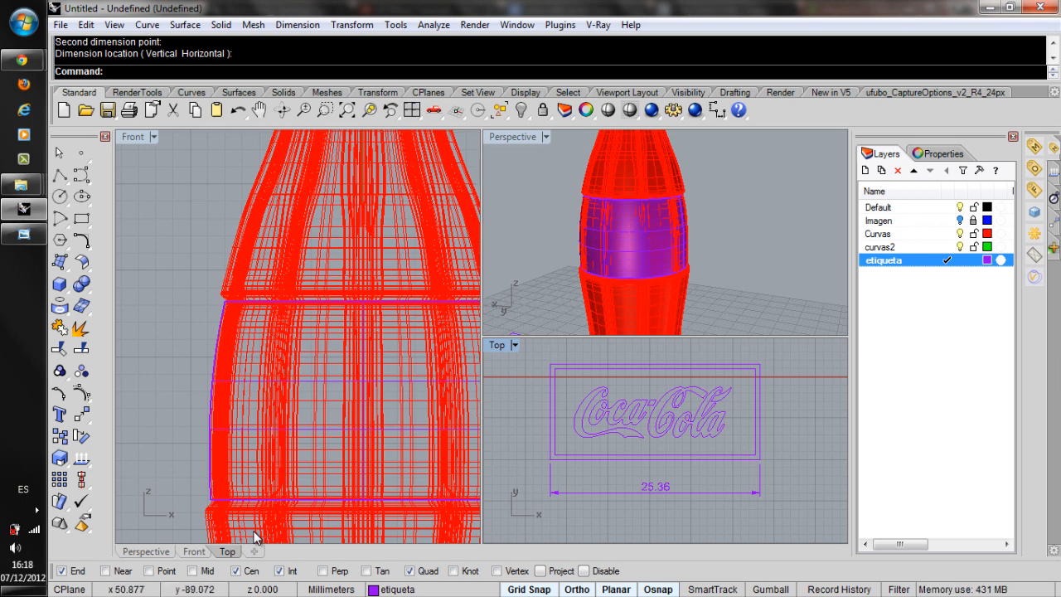
Select the label profile curve on the bottle's side and examine where it lies on the revolved label surface.
left_click(618, 259)
scroll(618, 259, "up", 4)
scroll(618, 259, "up", 2)
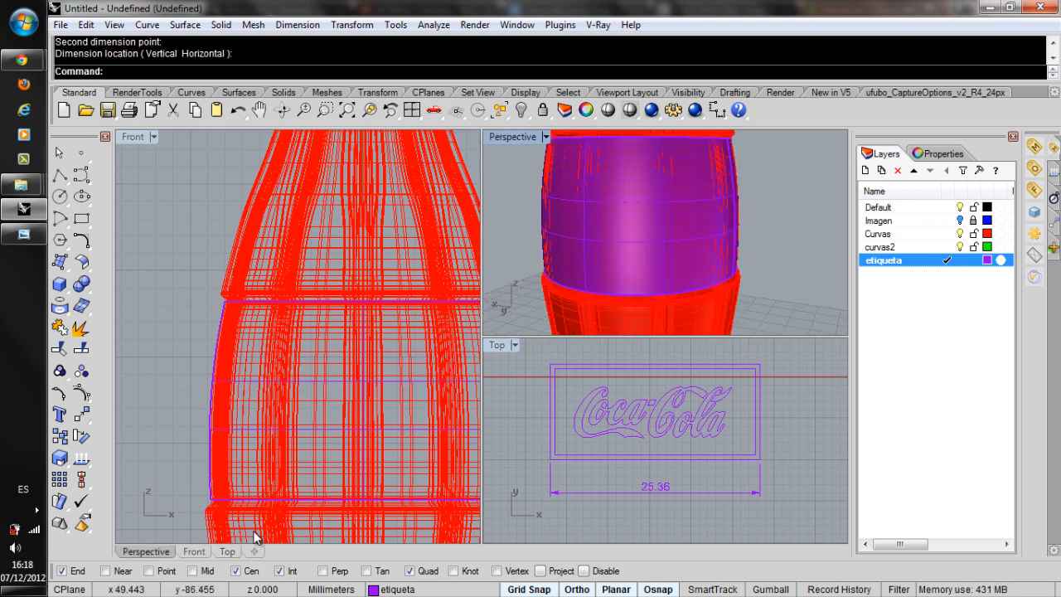
left_click(256, 537)
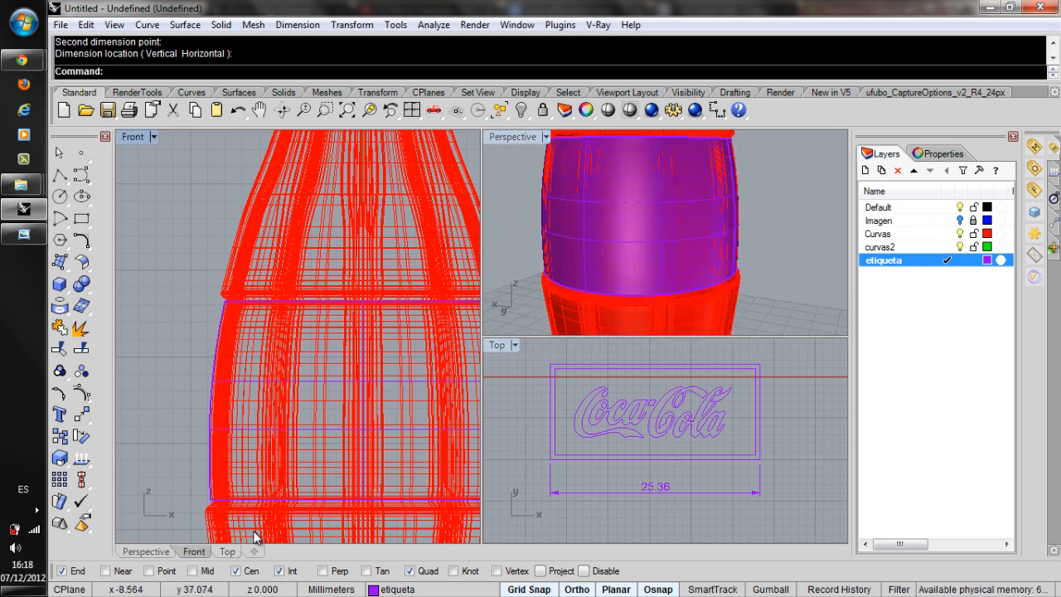
left_click(220, 325)
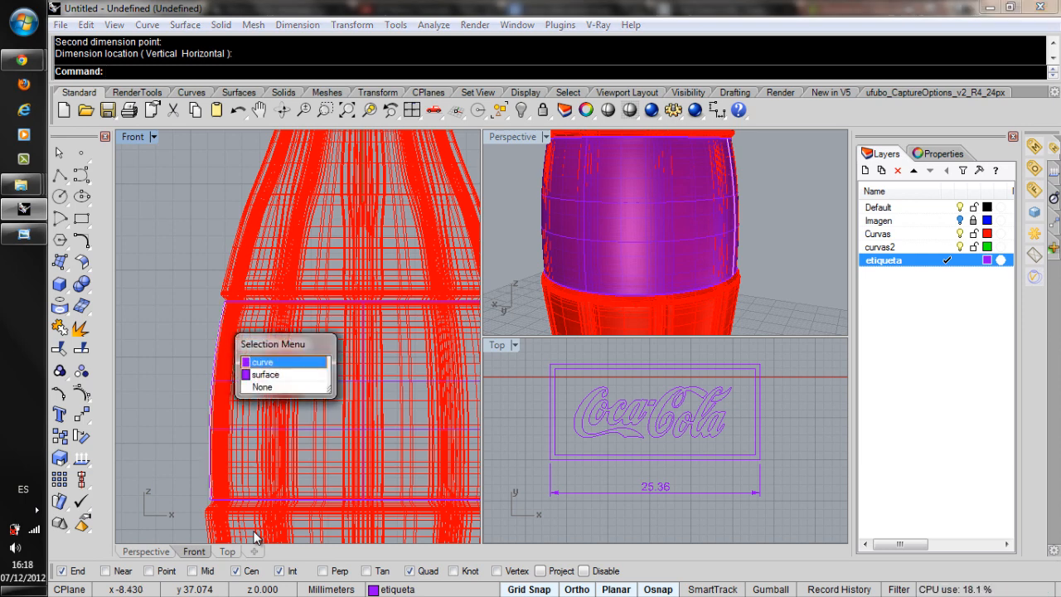
left_click(264, 362)
right_click_drag(663, 240, 546, 236)
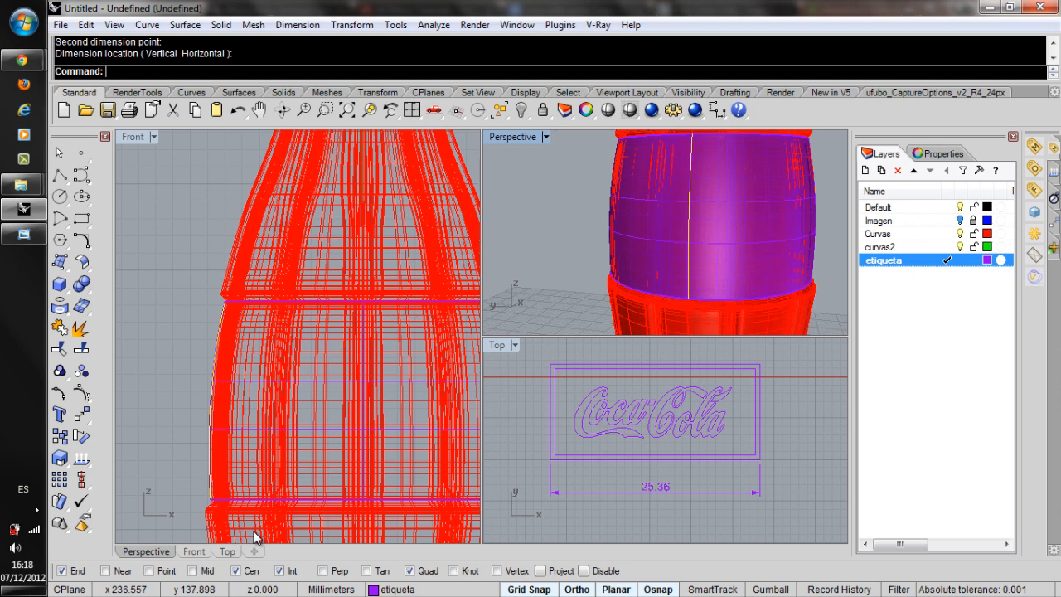
scroll(627, 228, "down", 4)
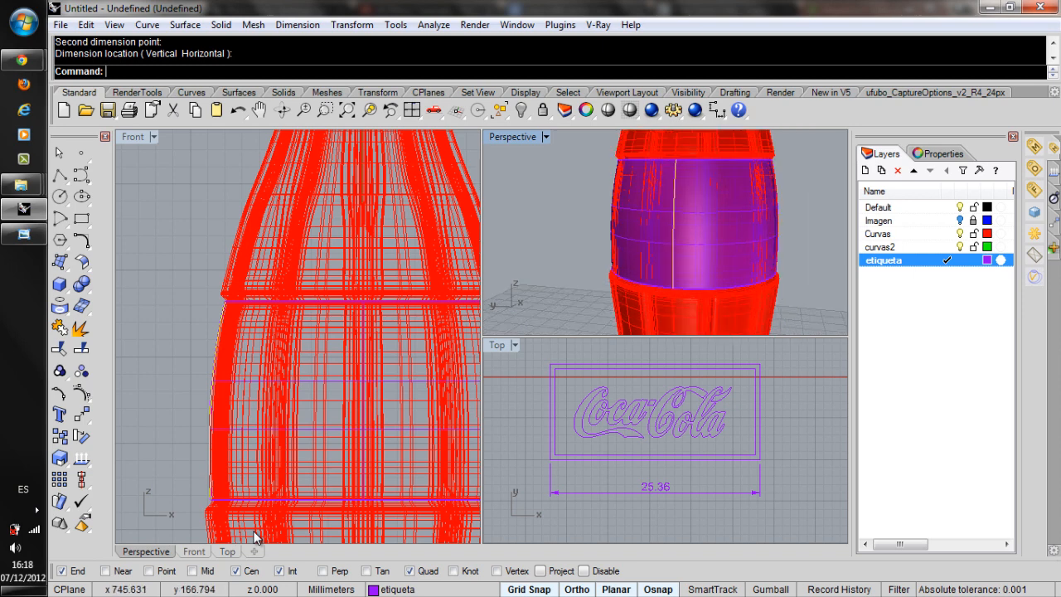
right_click_drag(627, 228, 643, 255)
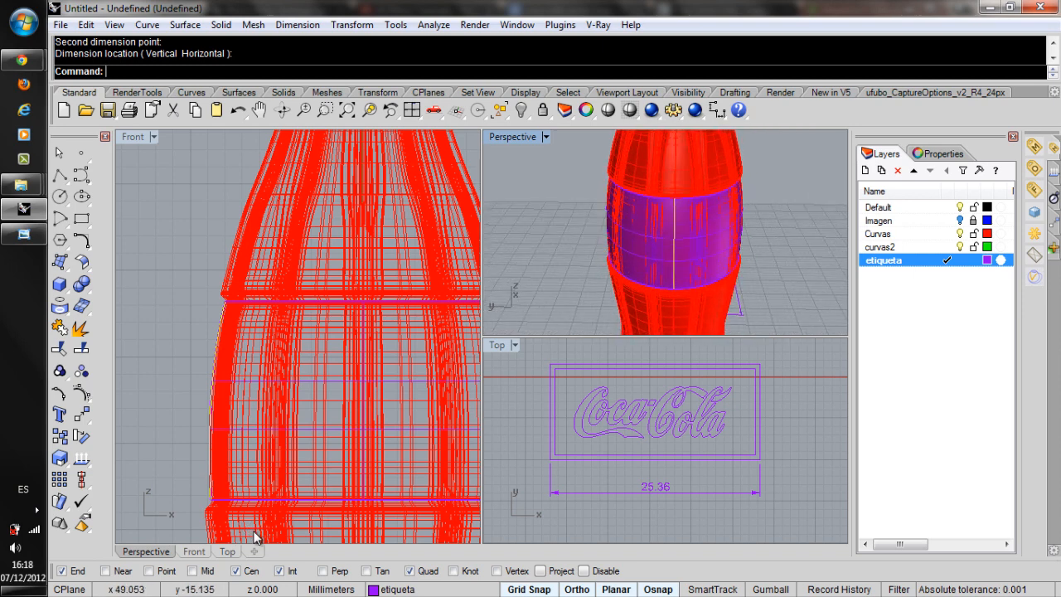
scroll(740, 277, "up", 2)
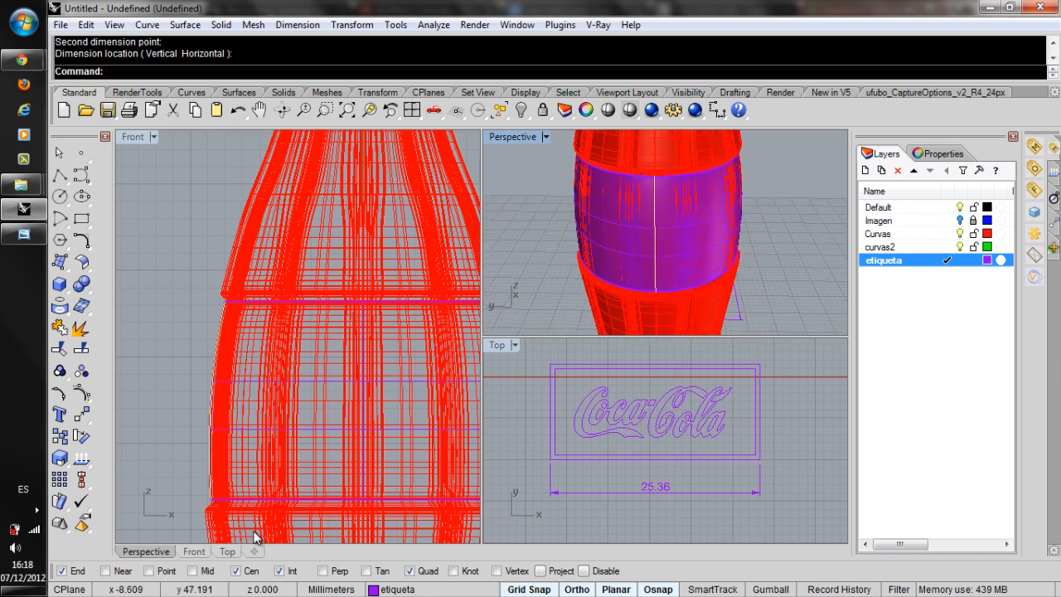
Start a divide-by-length operation on the circular edge where the label surface meets the lower part of the bottle.
left_click(146, 206)
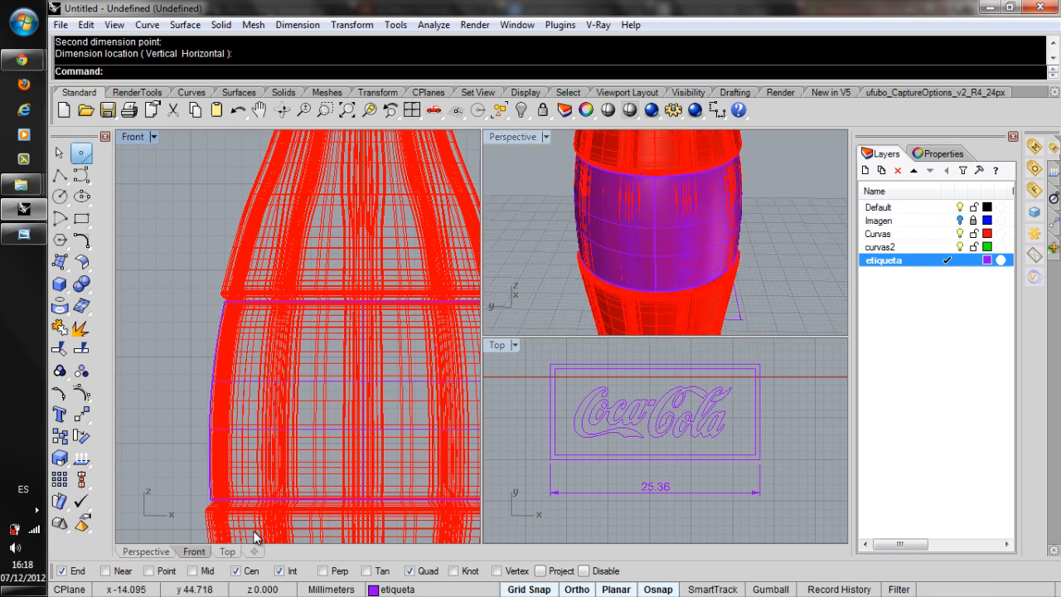
left_click(81, 153)
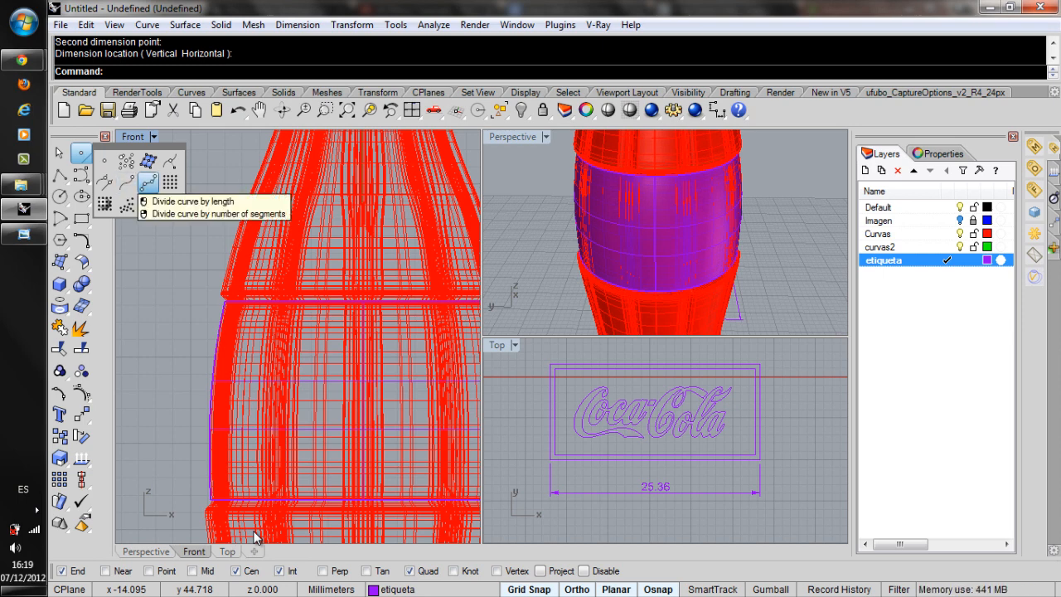
left_click(148, 182)
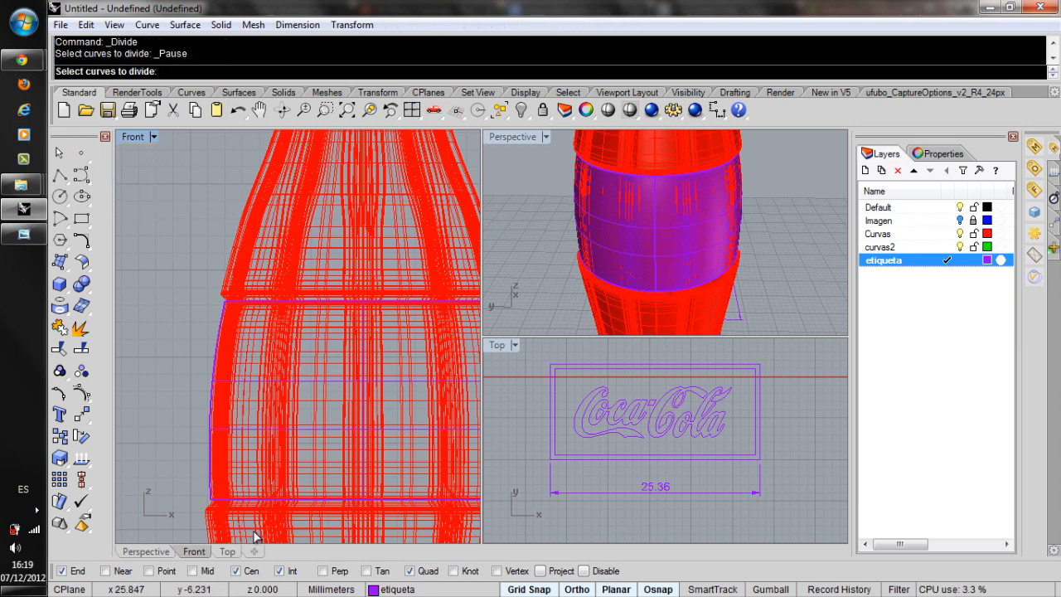
scroll(694, 292, "up", 5)
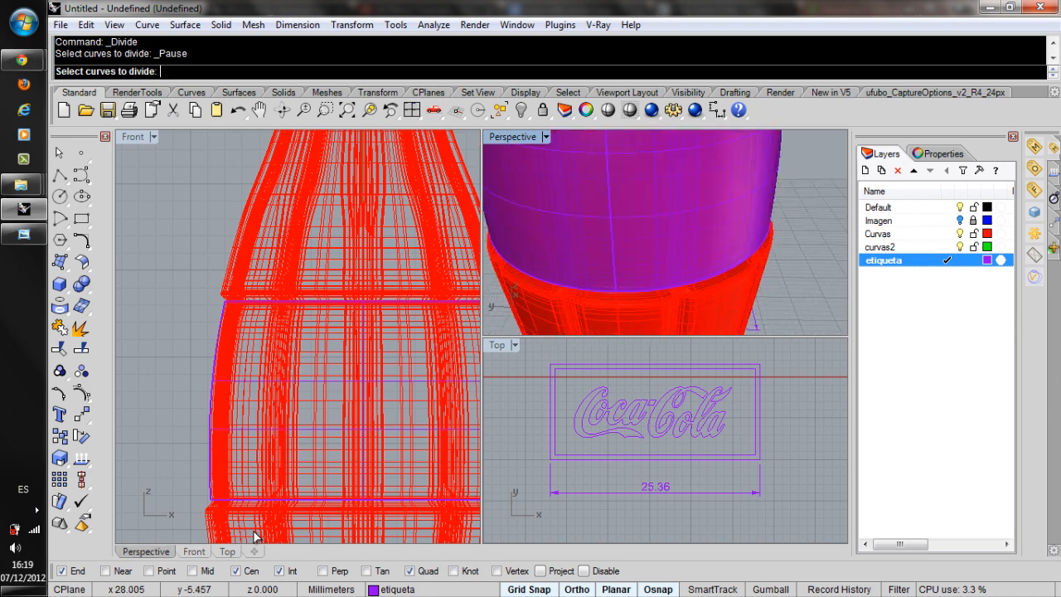
left_click(696, 280)
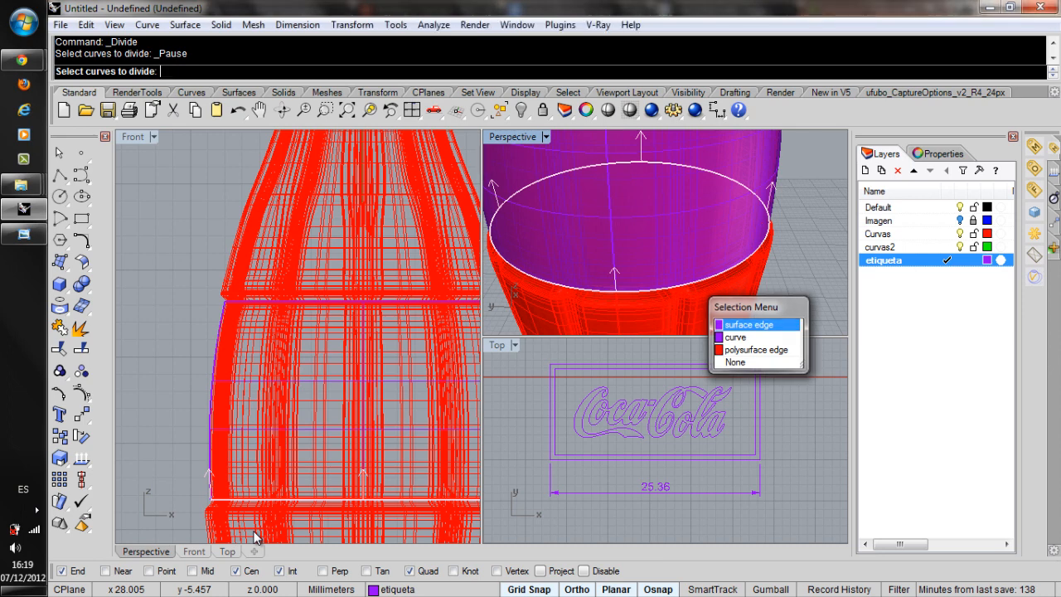
key("Escape")
left_click(696, 282)
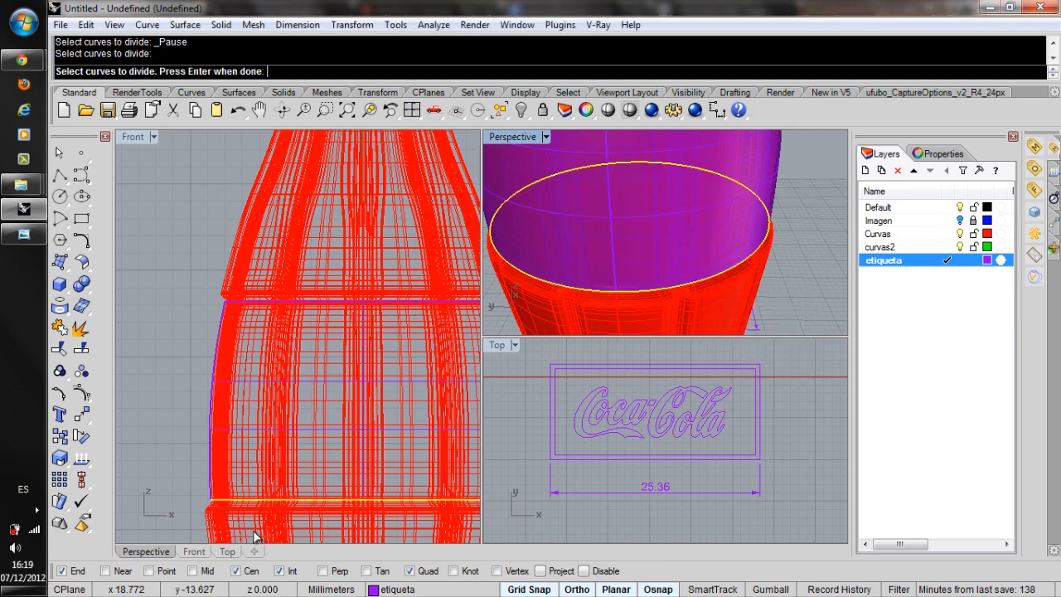
key("Return")
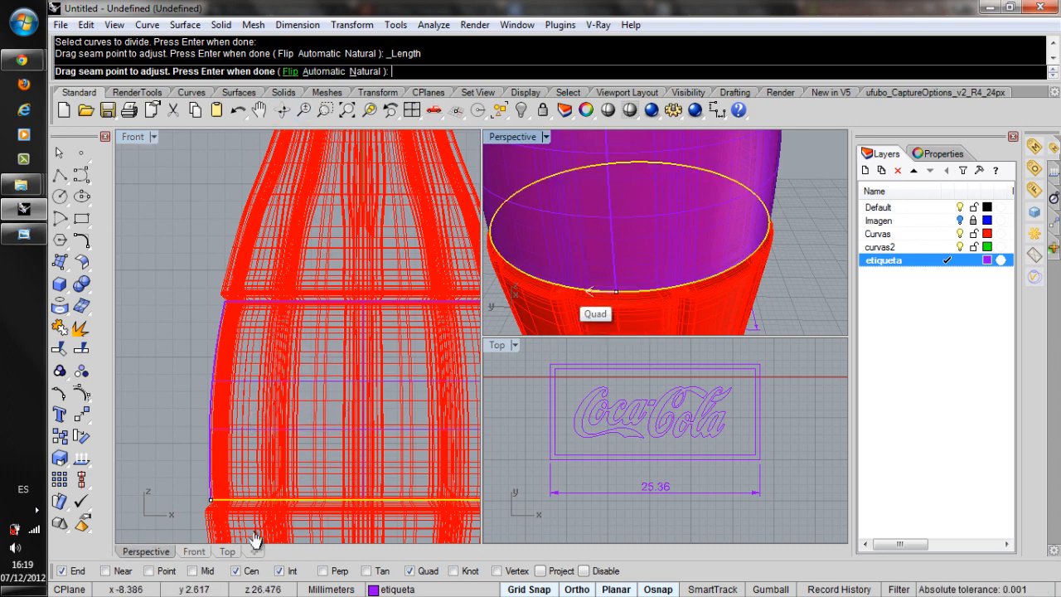
Flip the direction of the circular edge's seam and accept the seam point for the division.
left_click(290, 71)
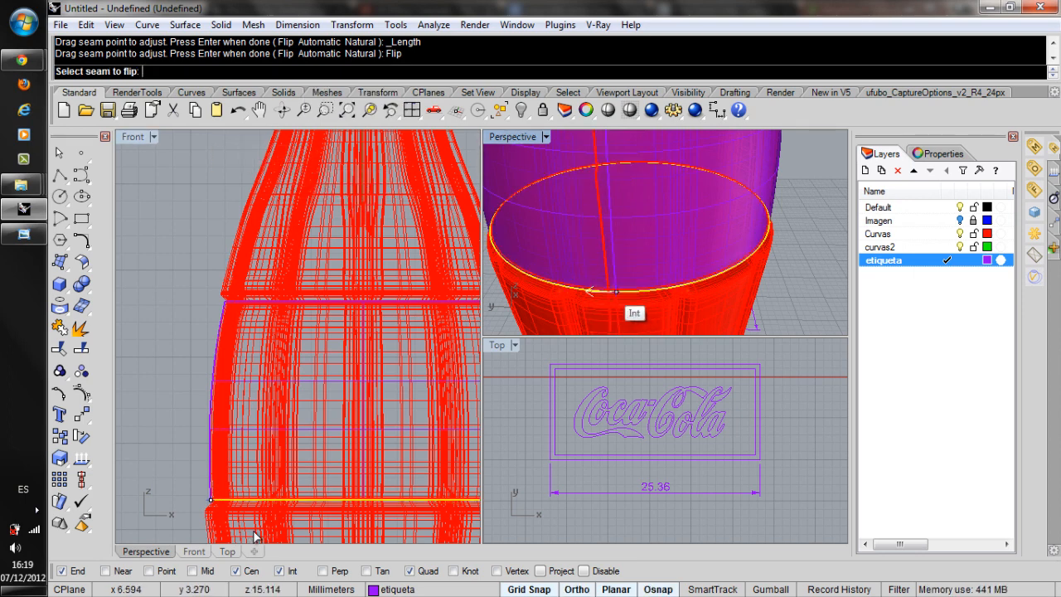
mouse_move(627, 292)
right_mouse_down()
mouse_move(711, 252)
mouse_move(708, 242)
right_mouse_up()
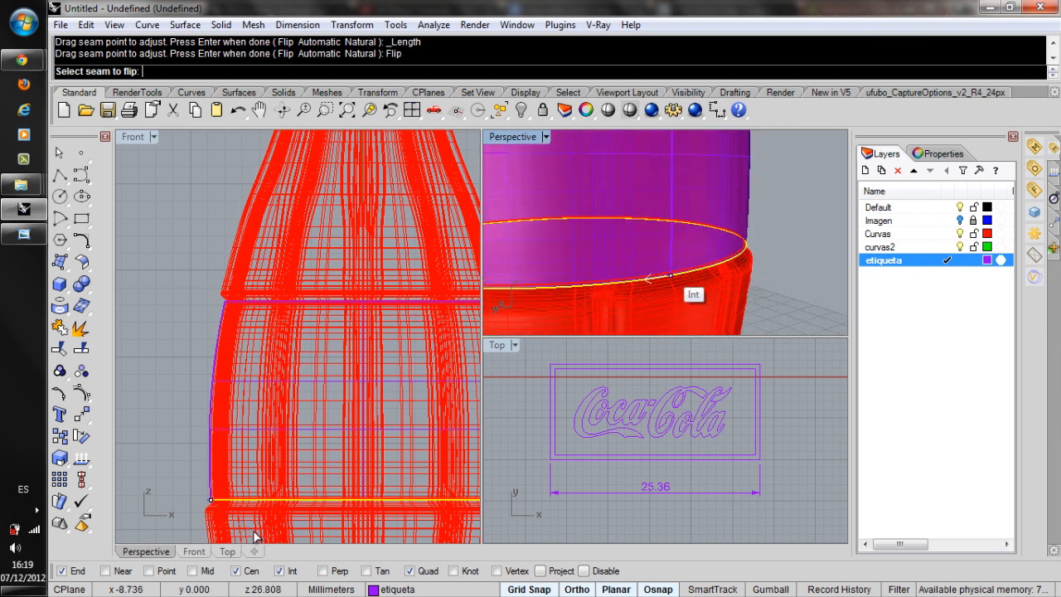
scroll(671, 276, "up", 2)
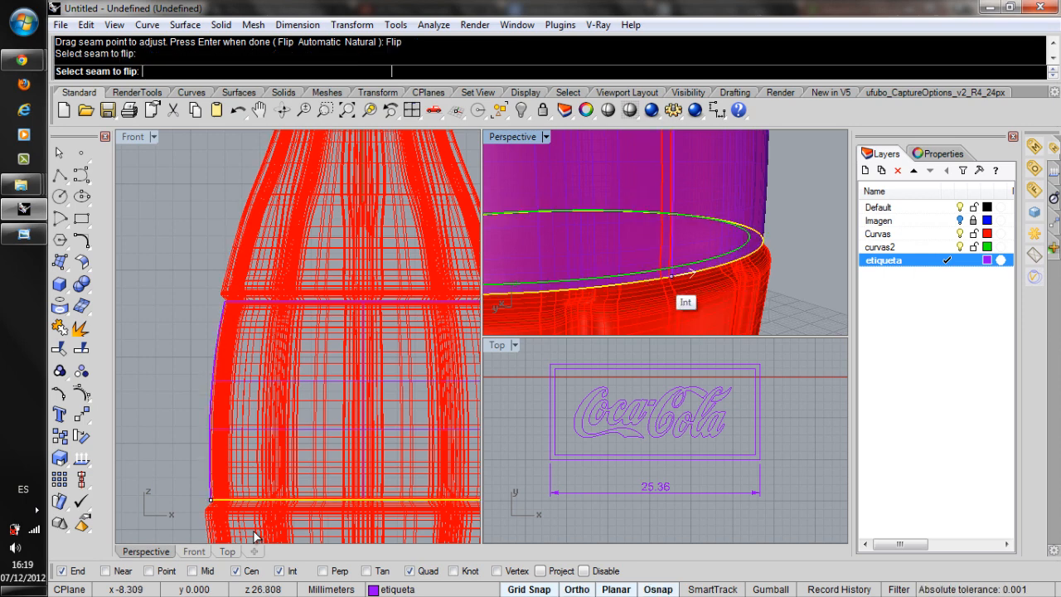
left_click(669, 281)
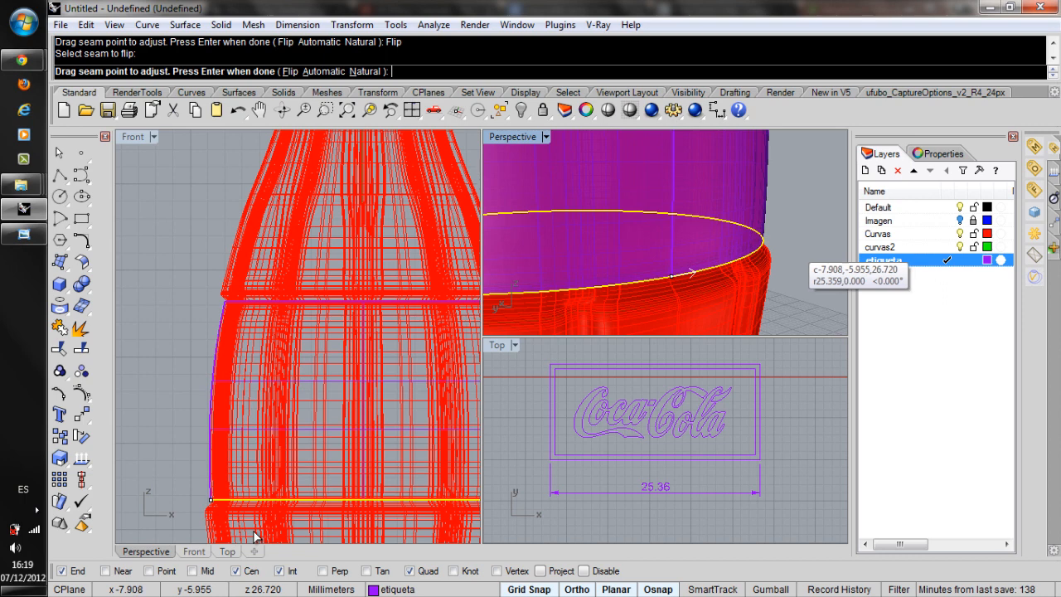
key("Return")
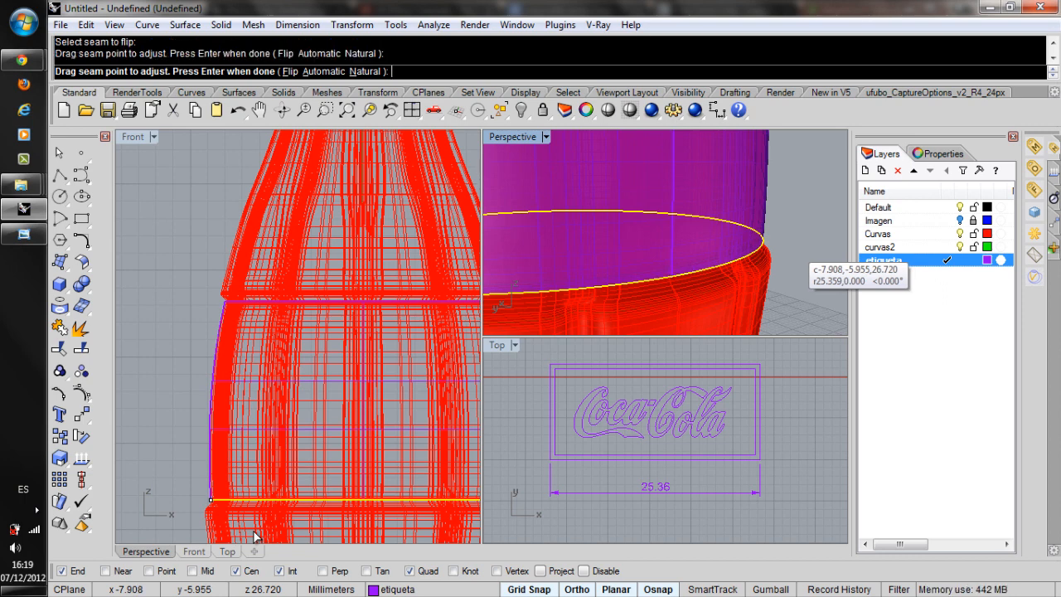
key("Return")
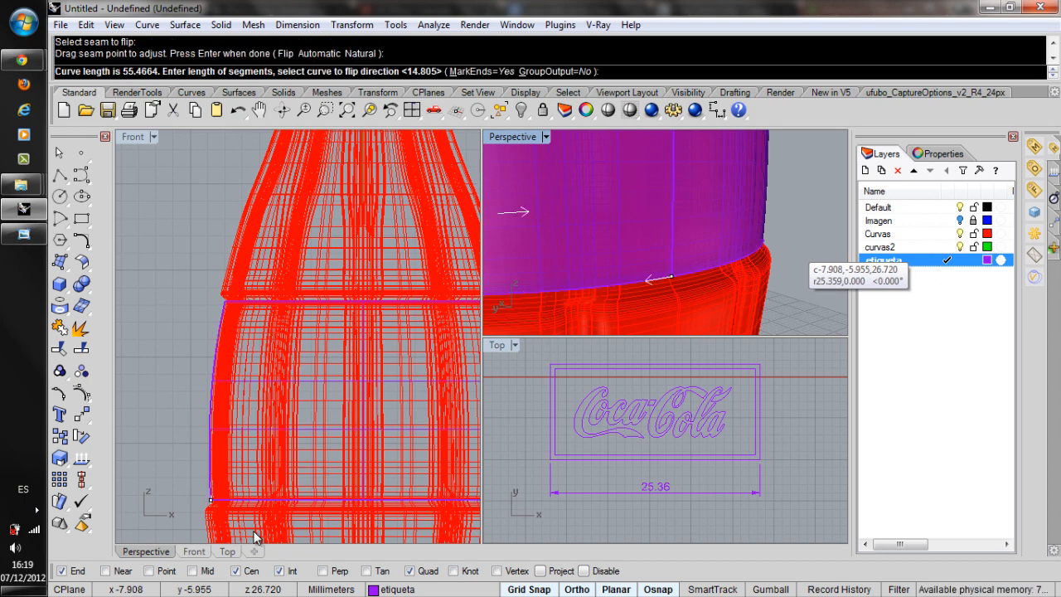
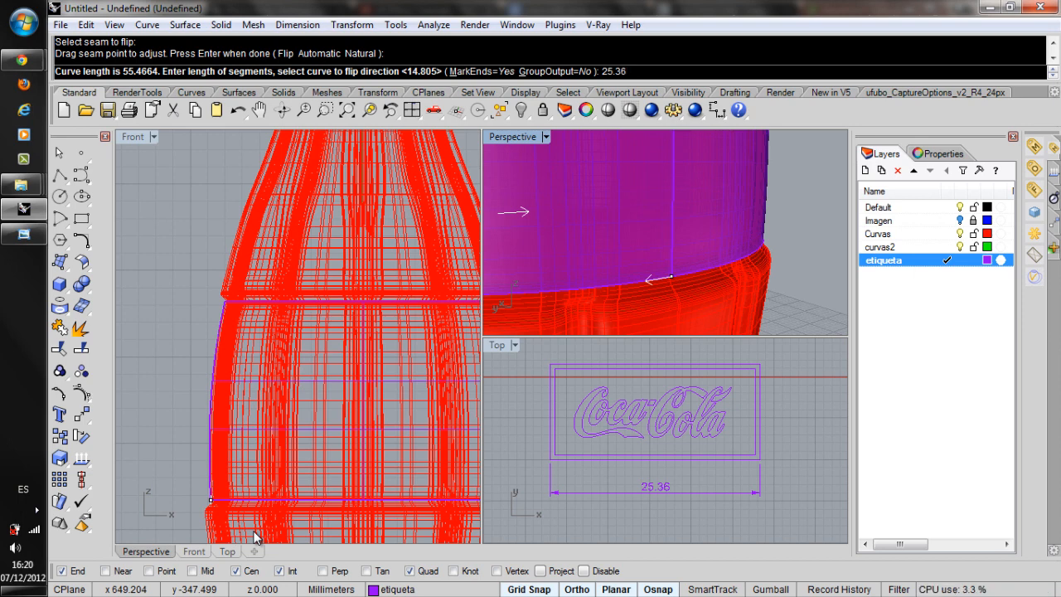
Divide the label surface's circular lower edge into 25.36 mm segments and check the division points around it.
key("Return")
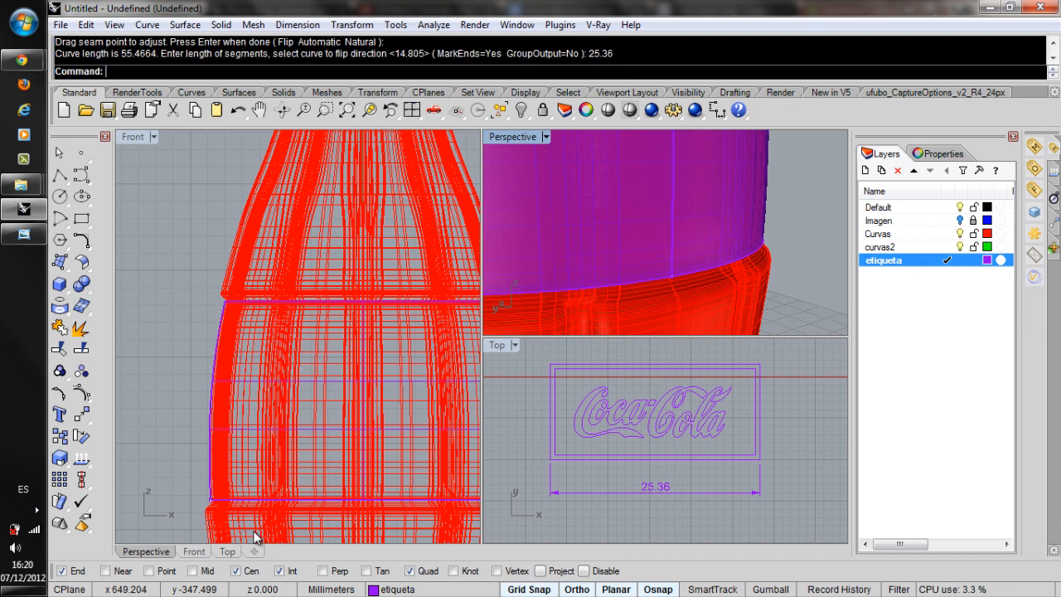
scroll(765, 258, "down", 8)
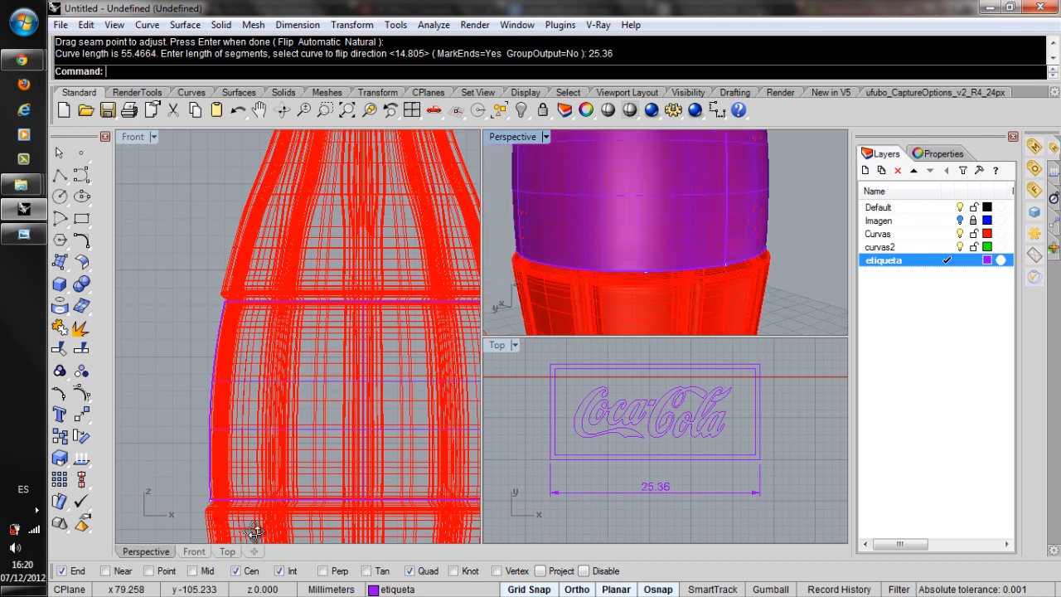
right_click_drag(721, 249, 568, 254)
scroll(617, 269, "down", 2)
mouse_move(662, 249)
right_mouse_down()
mouse_move(581, 233)
mouse_move(536, 240)
right_mouse_up()
right_click_drag(663, 240, 580, 238)
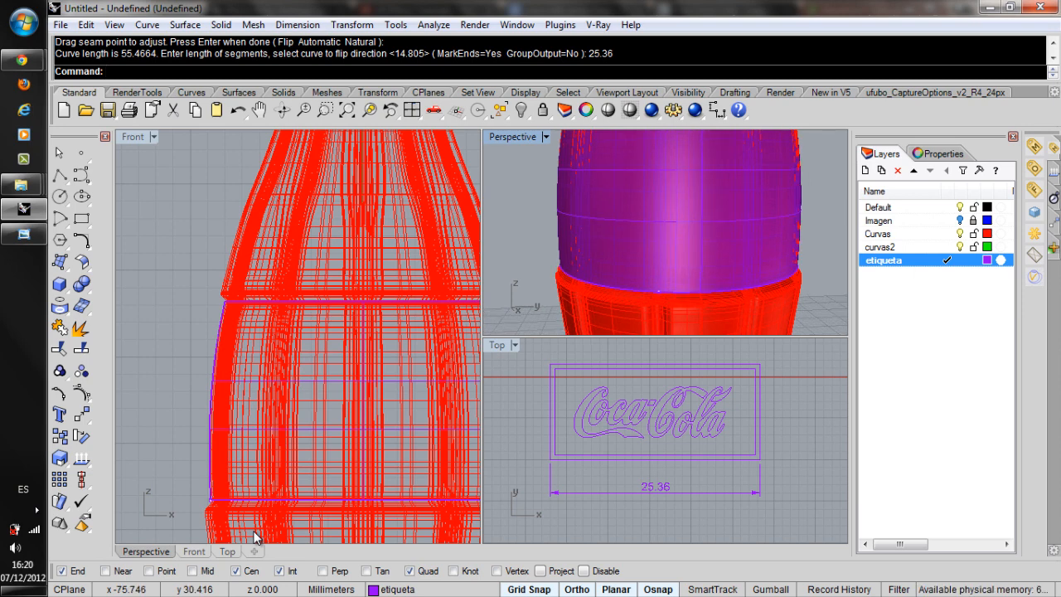
scroll(746, 290, "up", 3)
right_click_drag(679, 248, 647, 246)
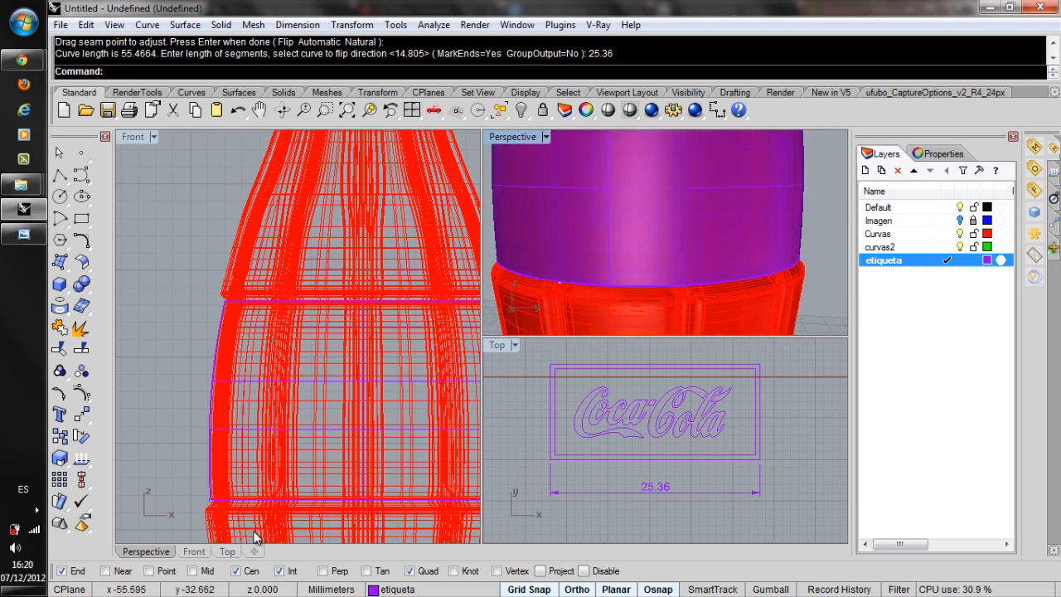
scroll(663, 232, "down", 2)
scroll(646, 232, "down", 3)
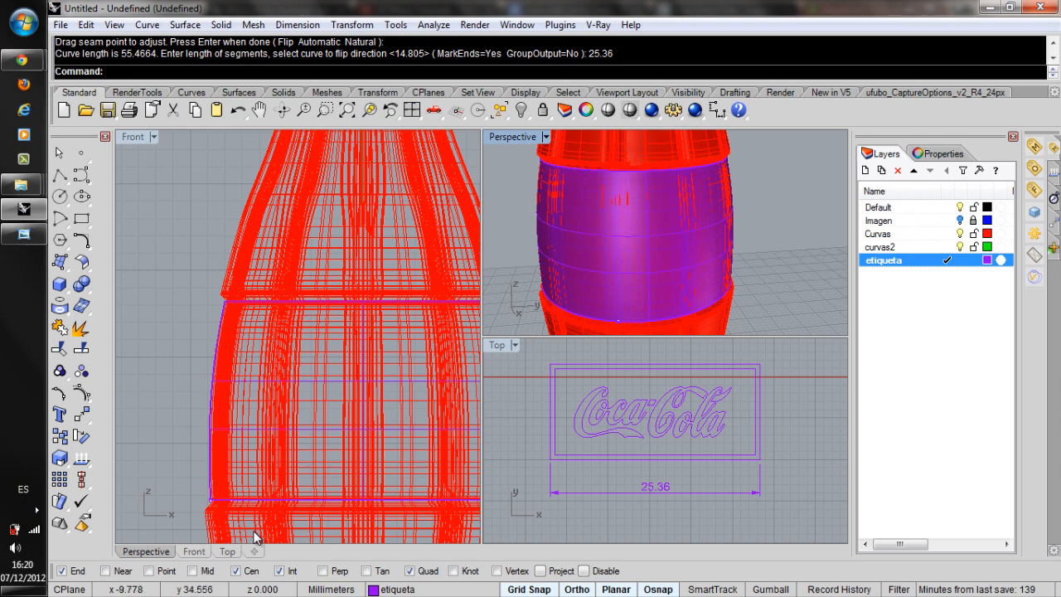
Isolate the label surface with its edge curves and division points by inverting their selection and hiding everything else.
scroll(256, 537, "down", 5)
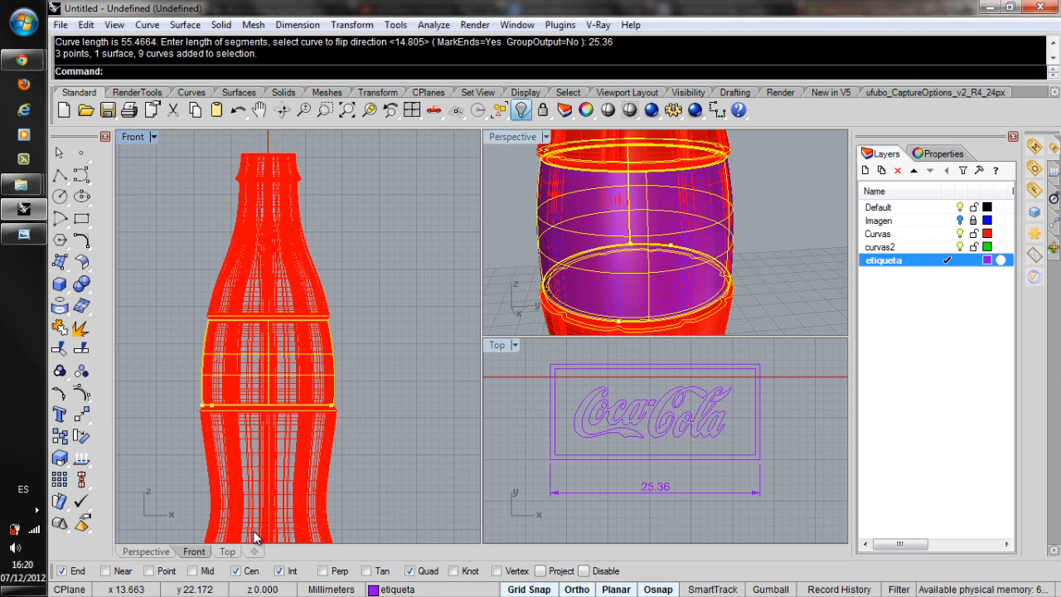
left_click(524, 113)
left_click(587, 138)
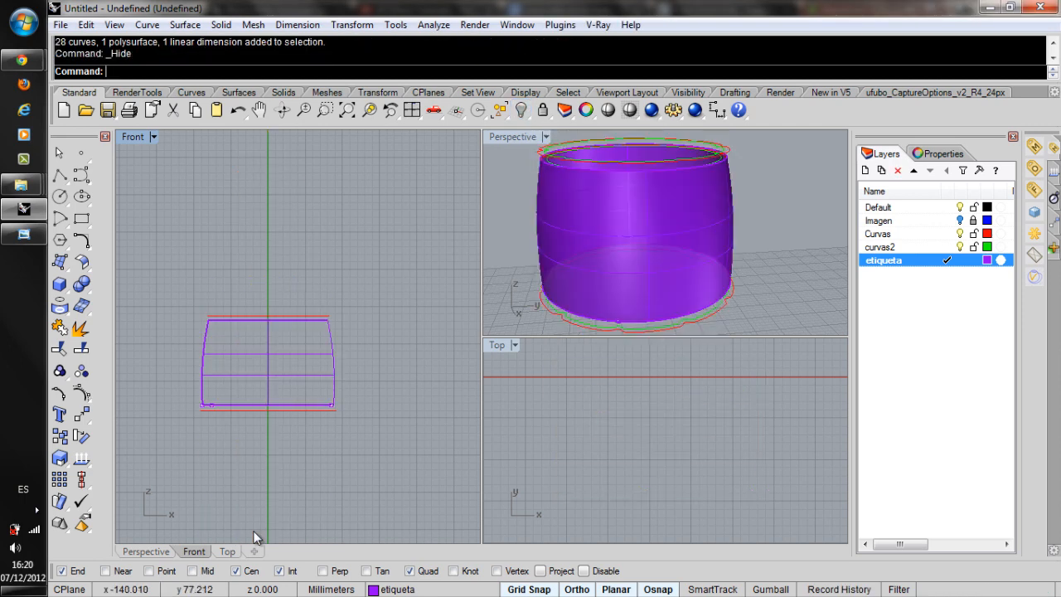
Start extracting isocurves from the label surface and set the extraction direction to V.
mouse_move(651, 240)
right_mouse_down()
mouse_move(681, 189)
mouse_move(697, 219)
mouse_move(673, 232)
mouse_move(696, 242)
mouse_move(766, 229)
right_mouse_up()
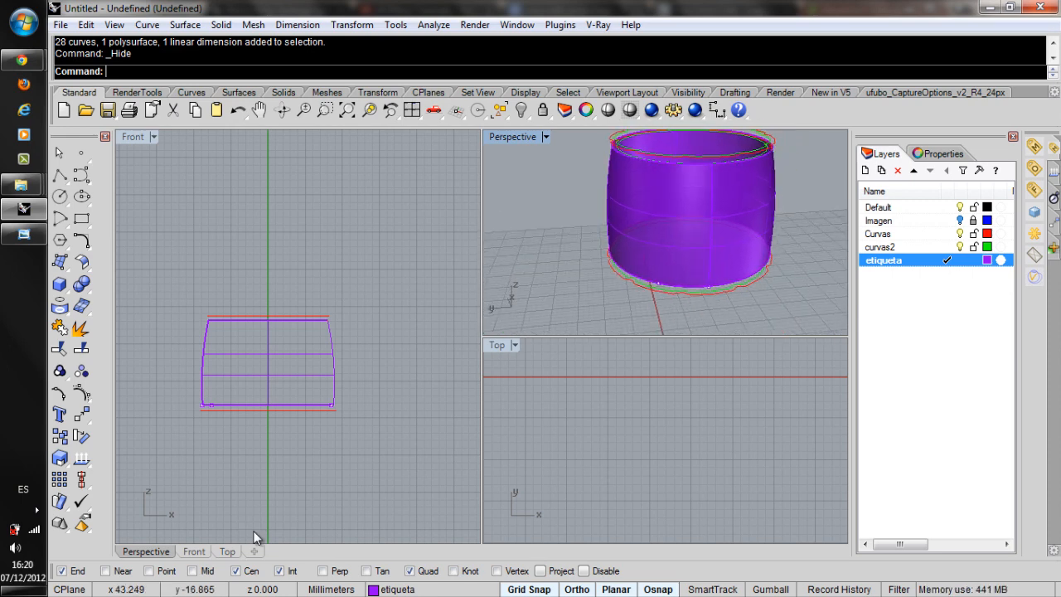
scroll(766, 203, "up", 3)
scroll(721, 211, "down", 3)
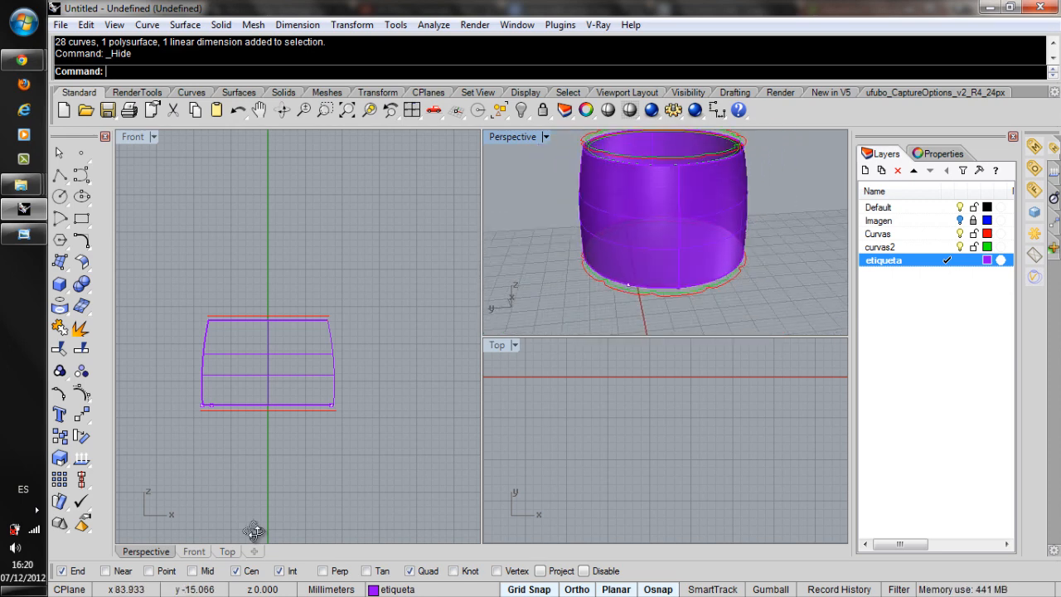
scroll(686, 194, "up", 2)
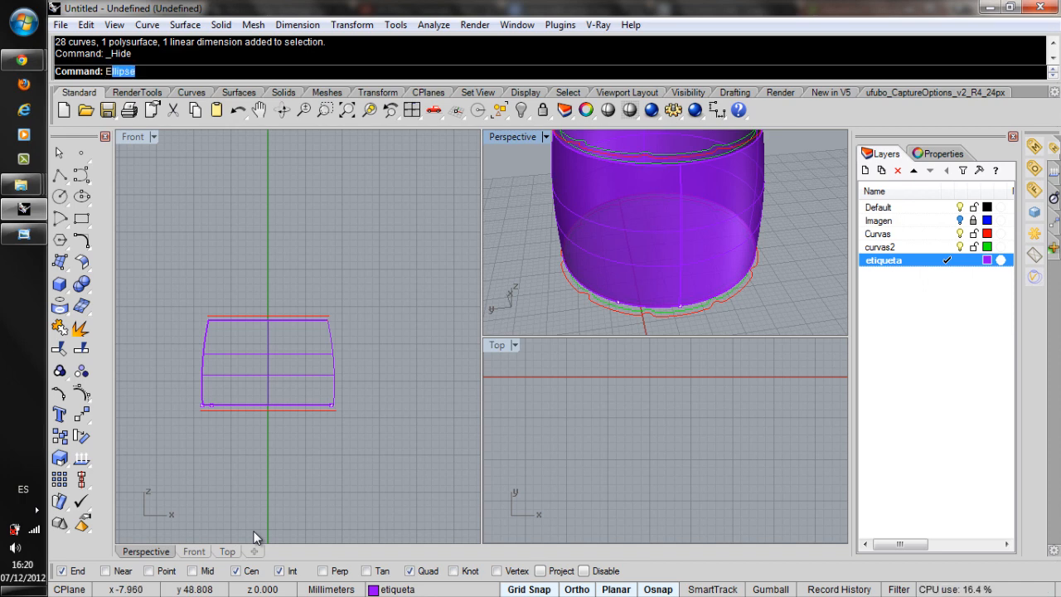
key("Return")
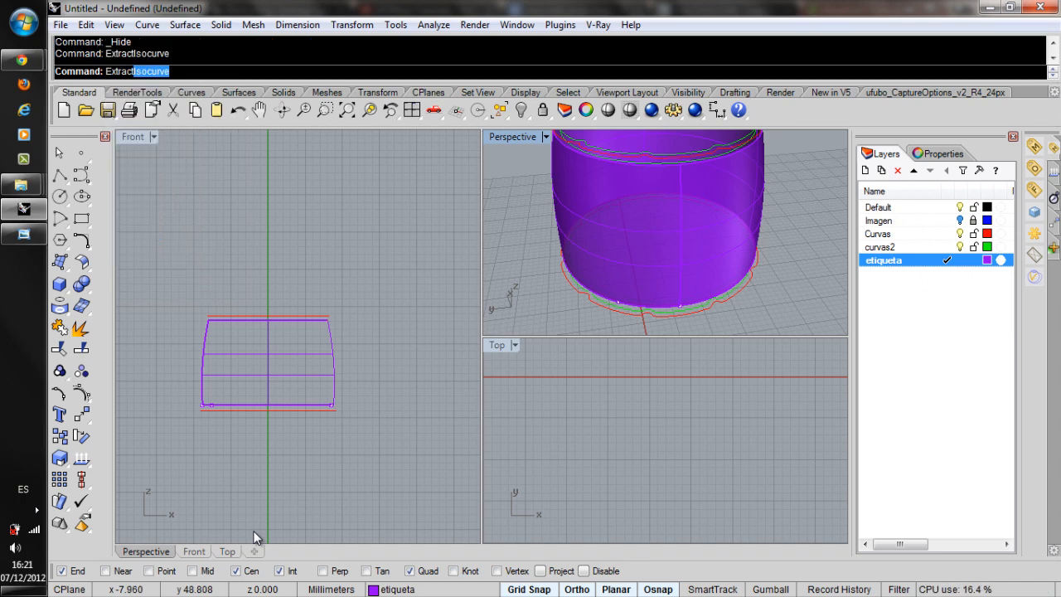
key("Return")
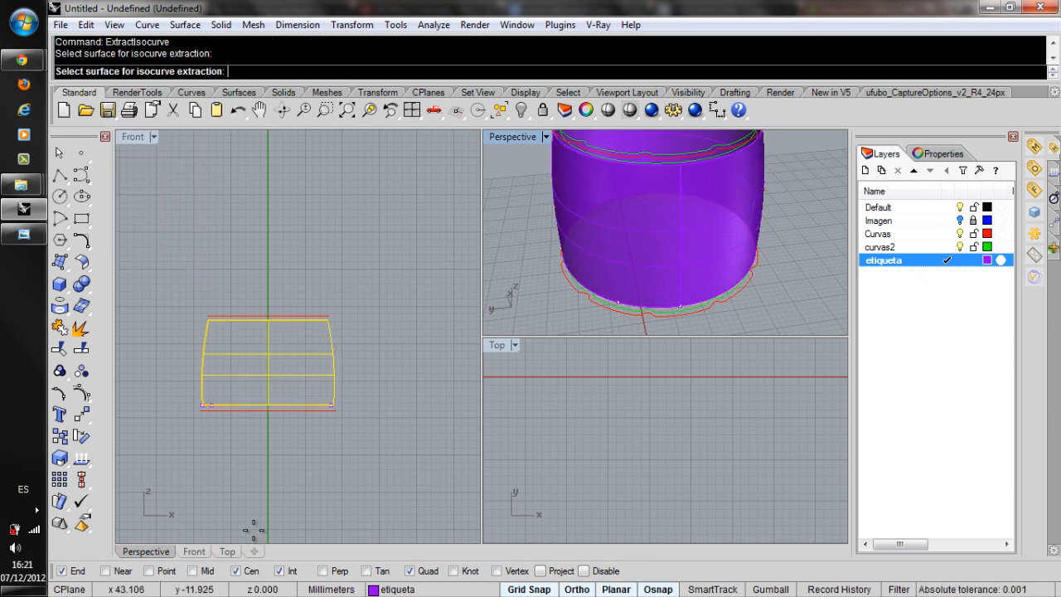
left_click(702, 242)
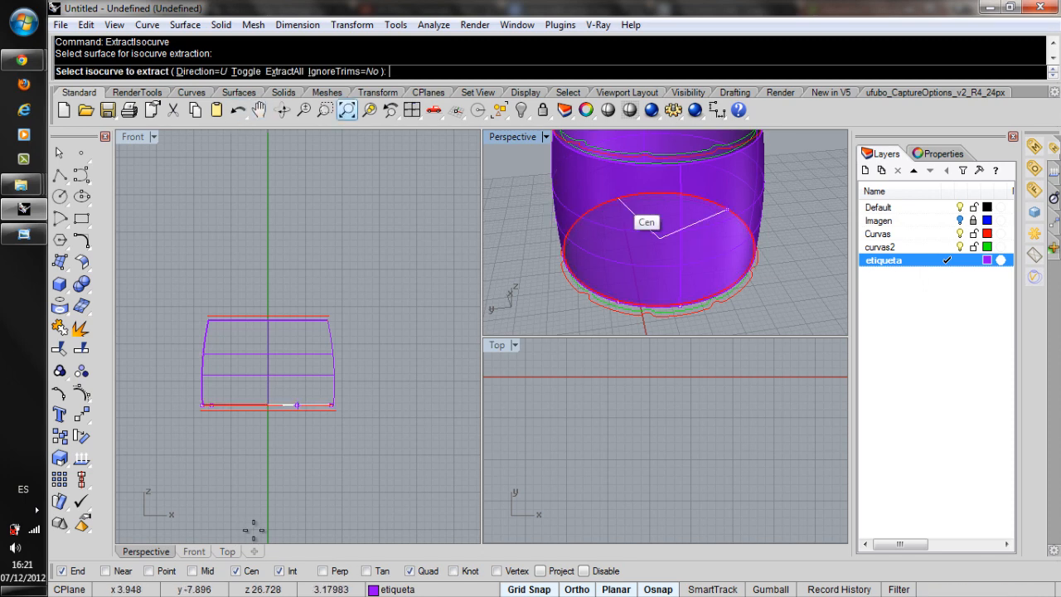
right_click_drag(757, 231, 743, 156)
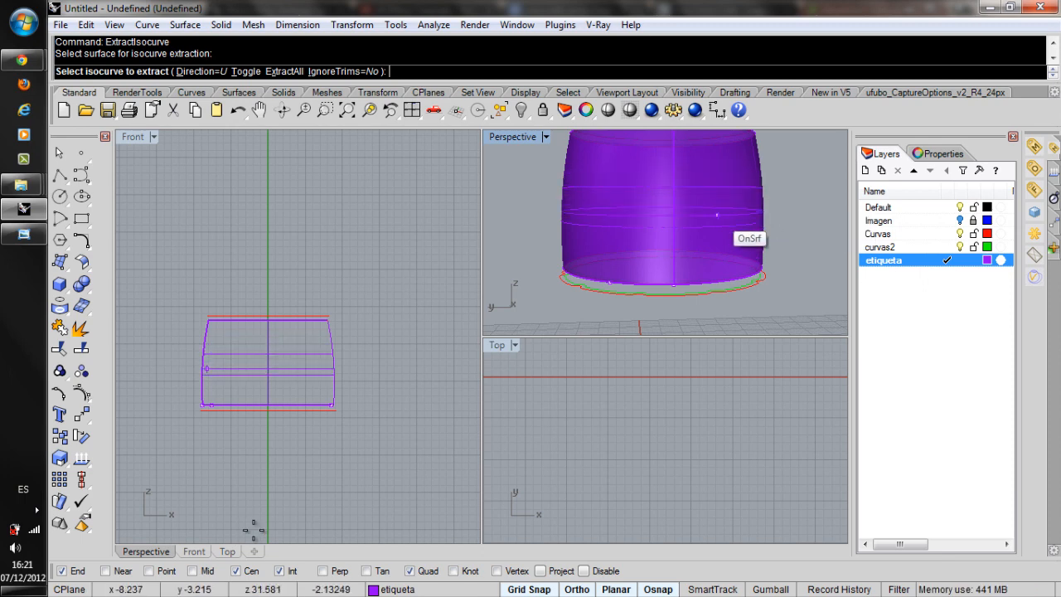
type("d")
key("Return")
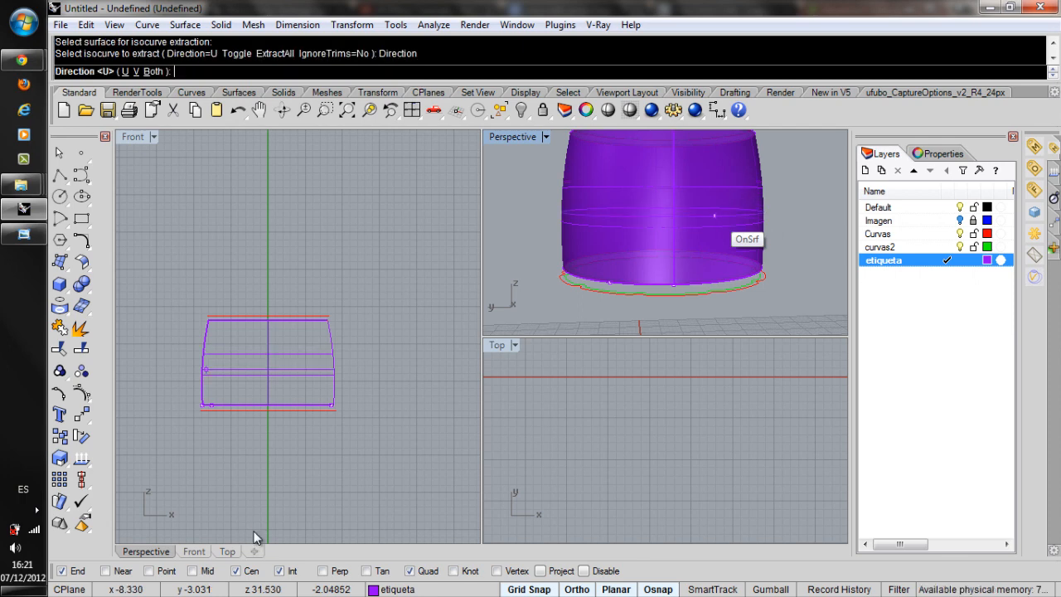
type("v")
key("Return")
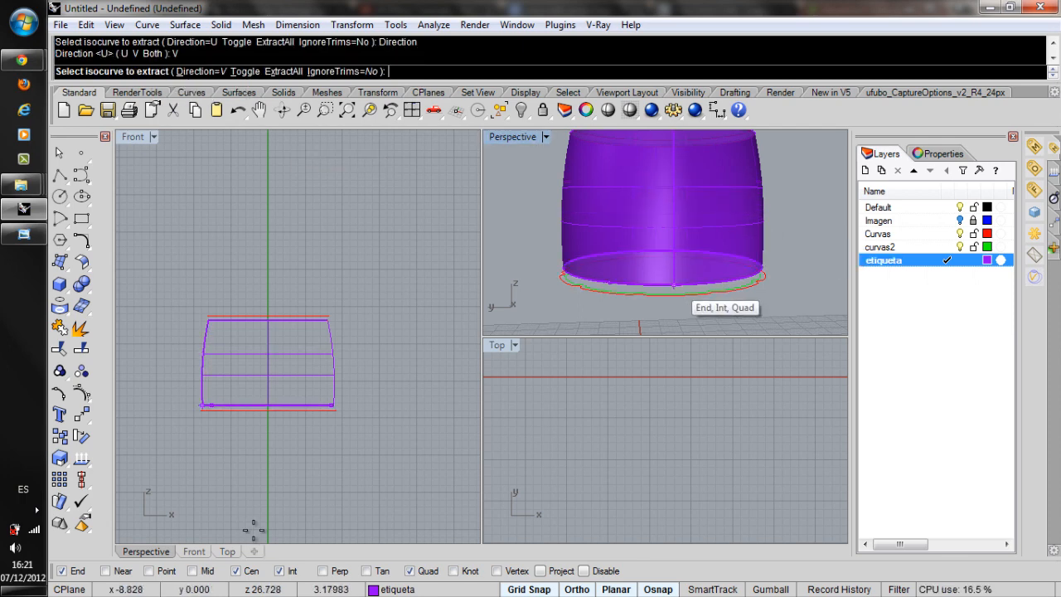
Extract the vertical isocurve at the seam point of the label surface's lower edge.
right_click_drag(693, 291, 713, 307)
scroll(695, 296, "up", 5)
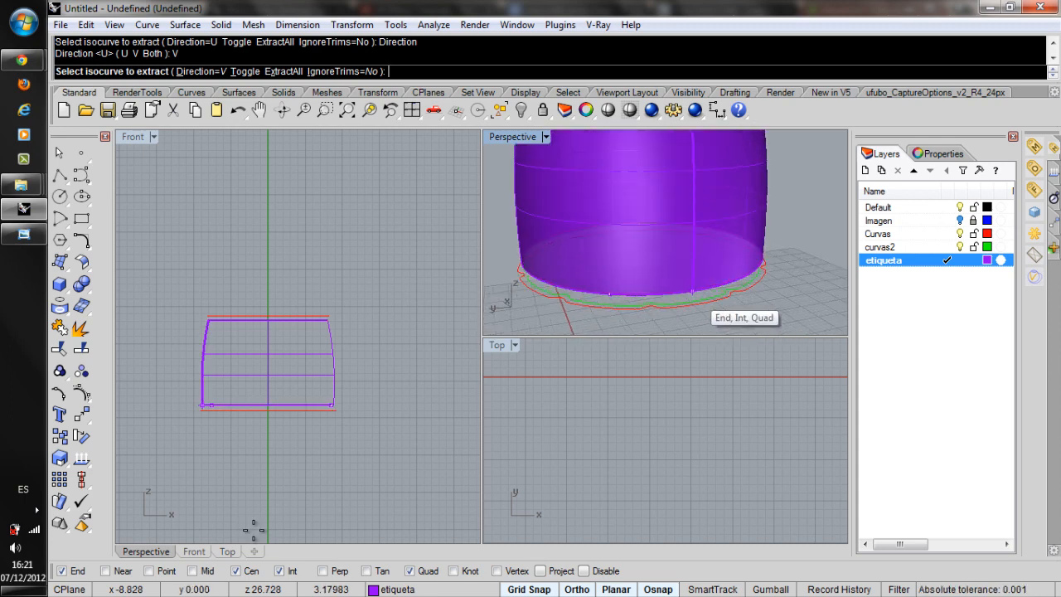
scroll(691, 290, "up", 1)
left_click(691, 289)
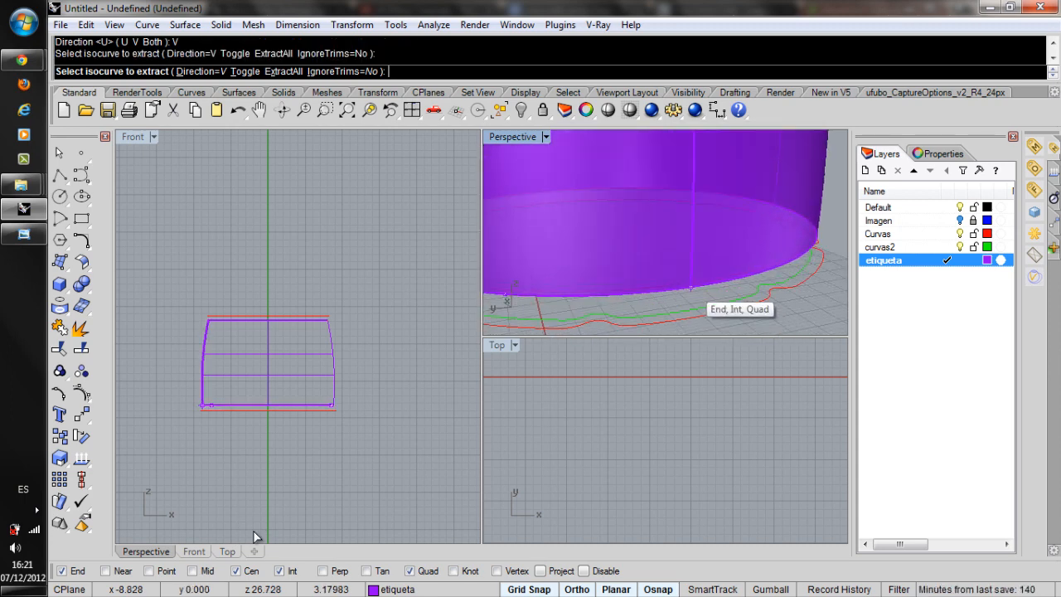
Switch the object snap from Cen to Point and extract a vertical isocurve at the division point nearest the seam.
scroll(691, 289, "down", 5)
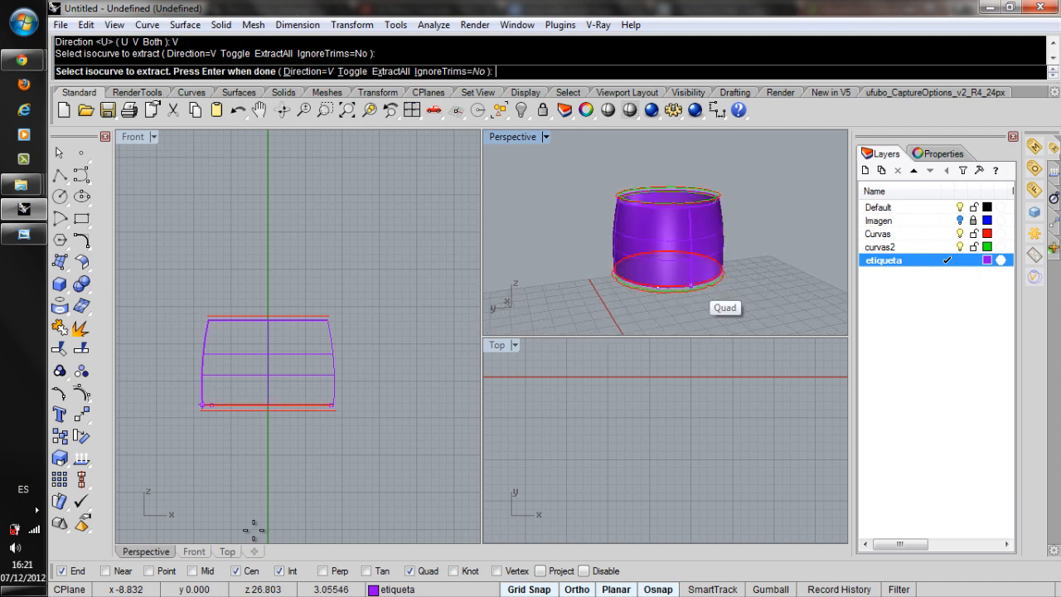
right_click_drag(639, 247, 582, 241)
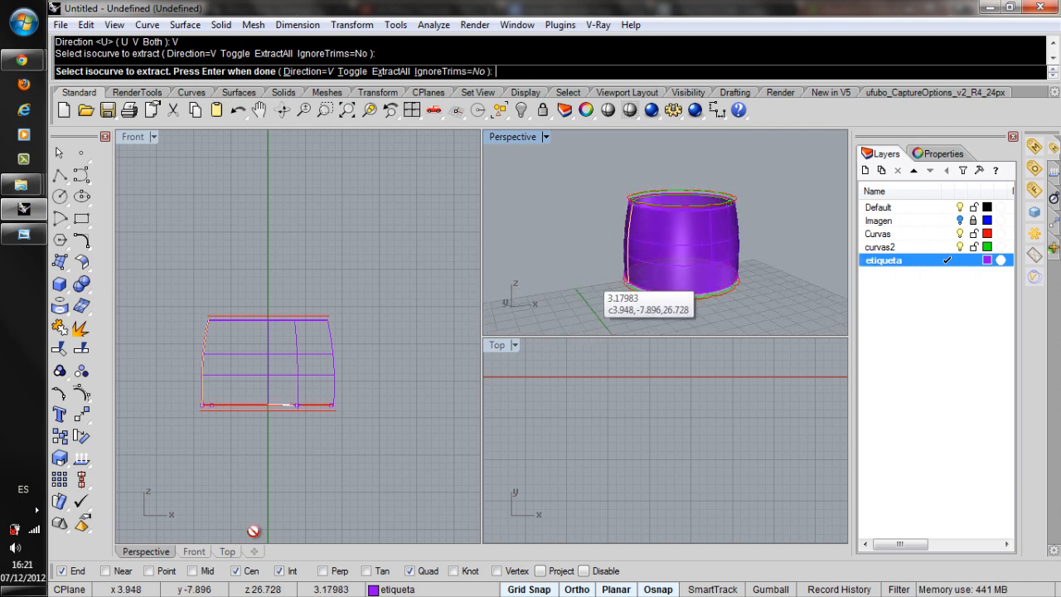
right_click_drag(588, 279, 756, 310)
right_click_drag(597, 256, 748, 281)
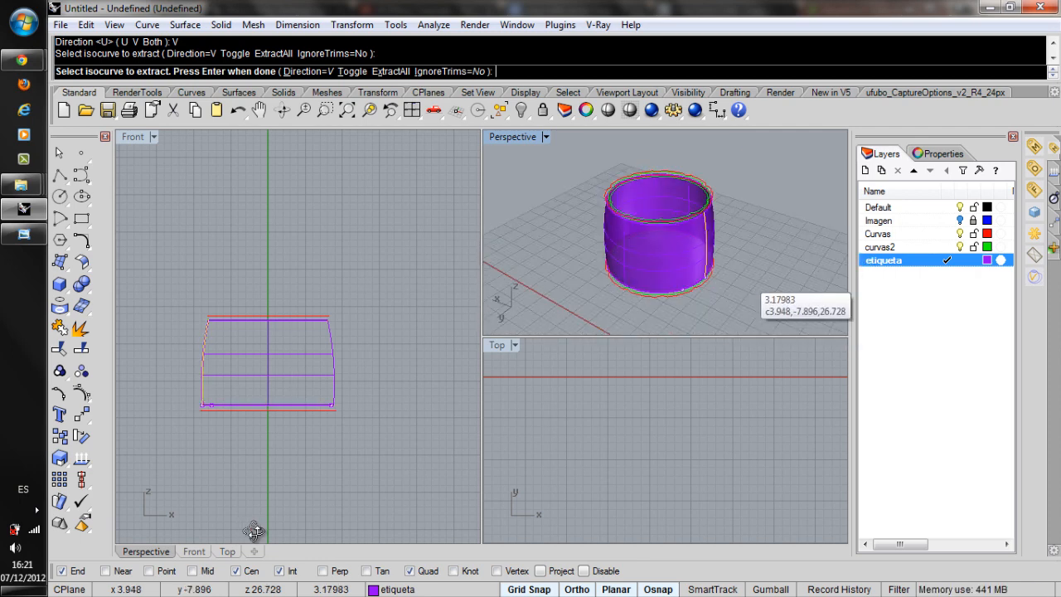
left_click(691, 296)
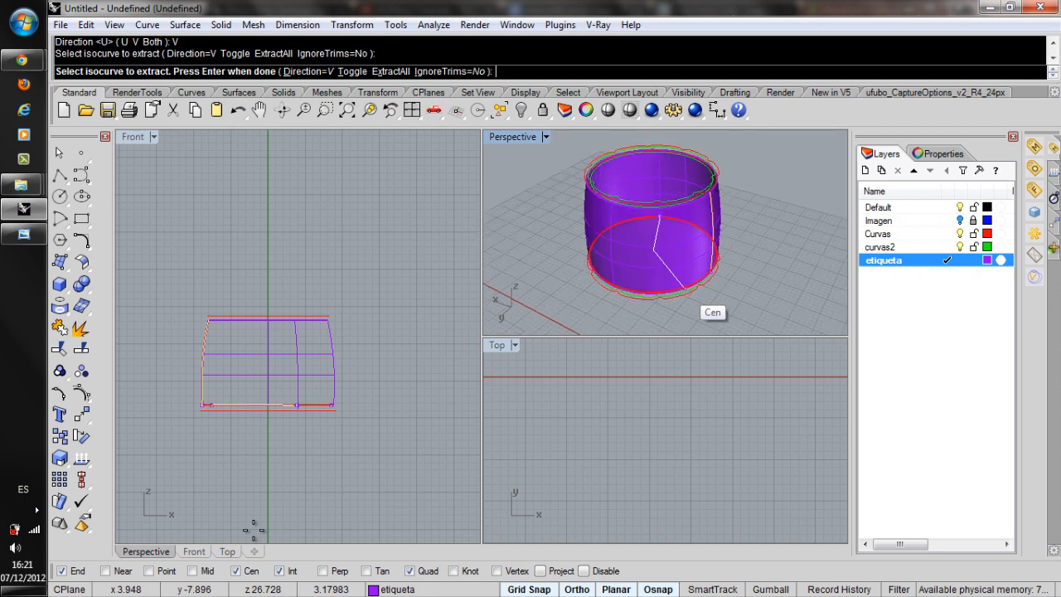
scroll(696, 300, "up", 6)
right_click_drag(696, 300, 664, 241)
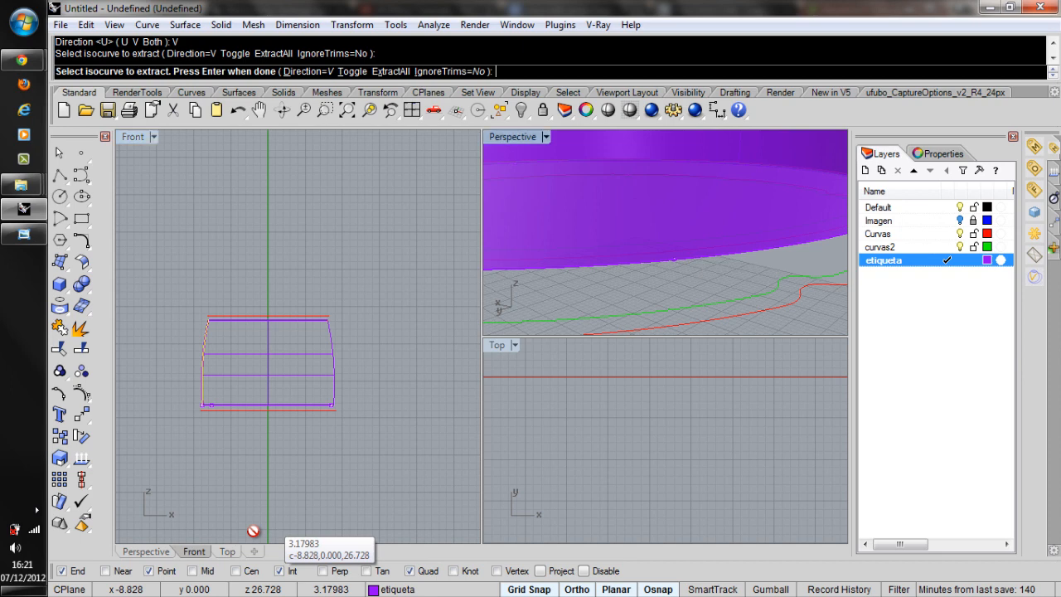
left_click(675, 259)
scroll(676, 259, "down", 6)
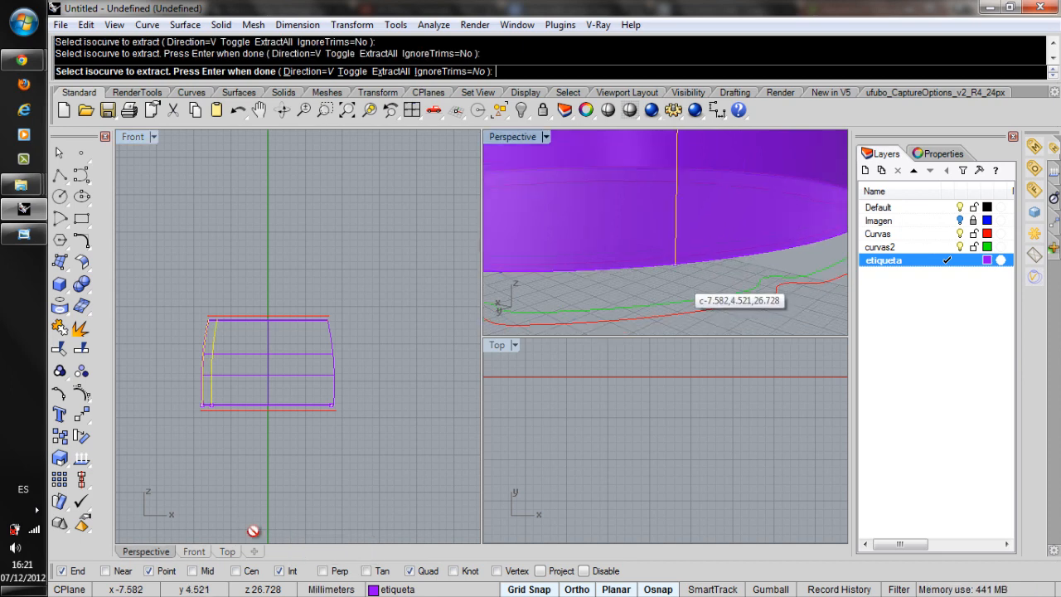
Extract two more vertical isocurves opposite the seam, at the quadrant and at the adjacent division point, and finish the extraction.
scroll(679, 287, "down", 3)
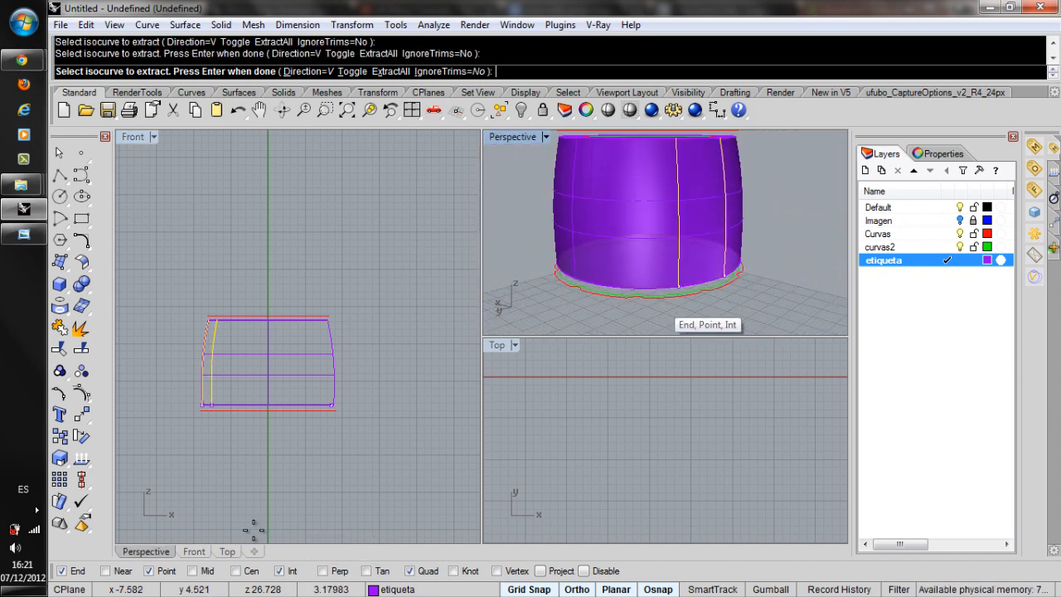
right_click_drag(766, 290, 816, 300)
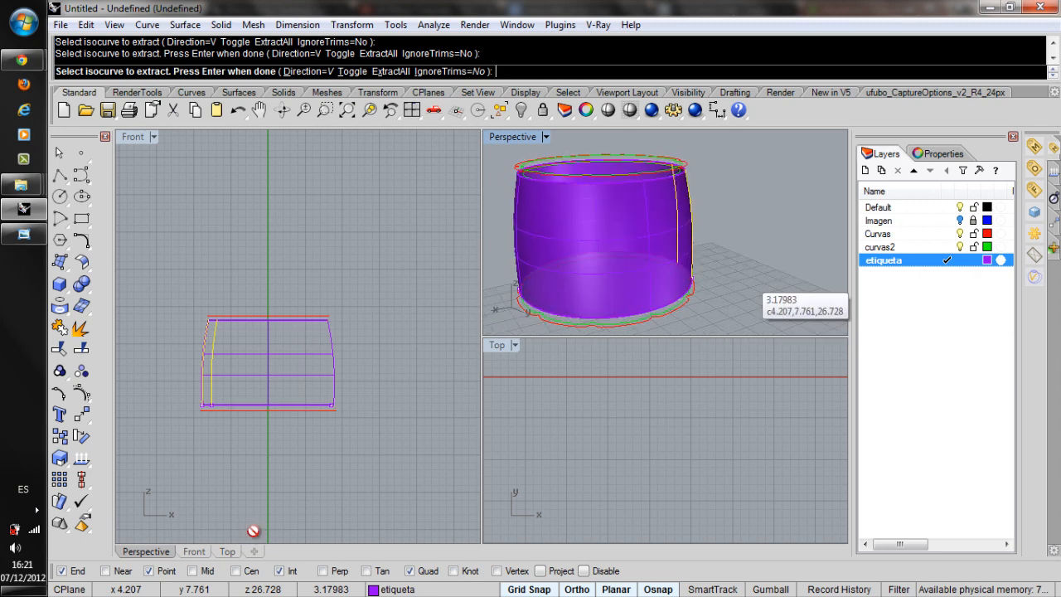
scroll(754, 283, "down", 2)
right_click_drag(591, 318, 745, 313)
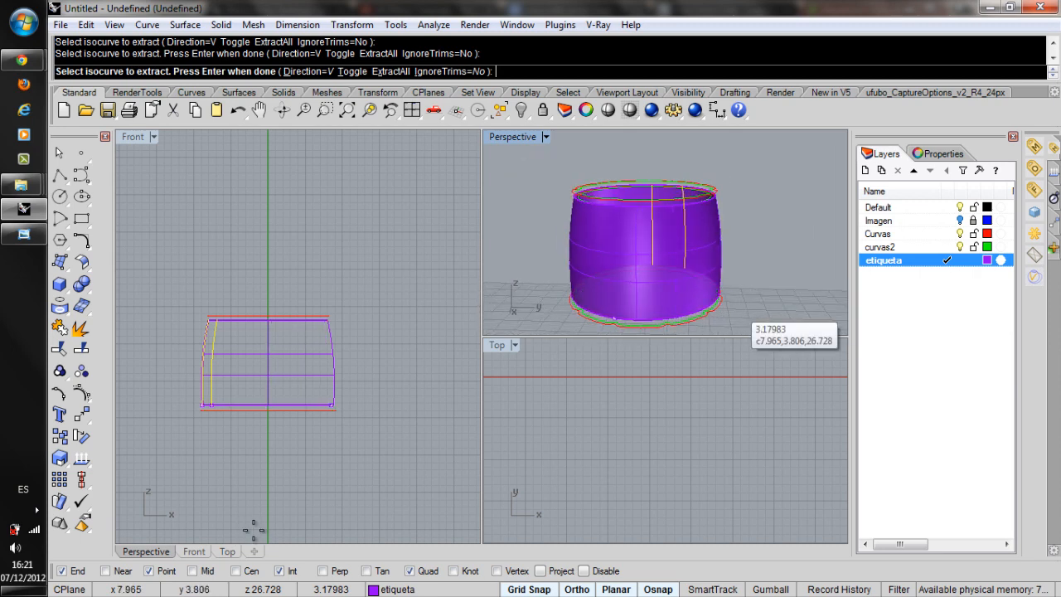
scroll(655, 338, "up", 5)
scroll(642, 322, "up", 2)
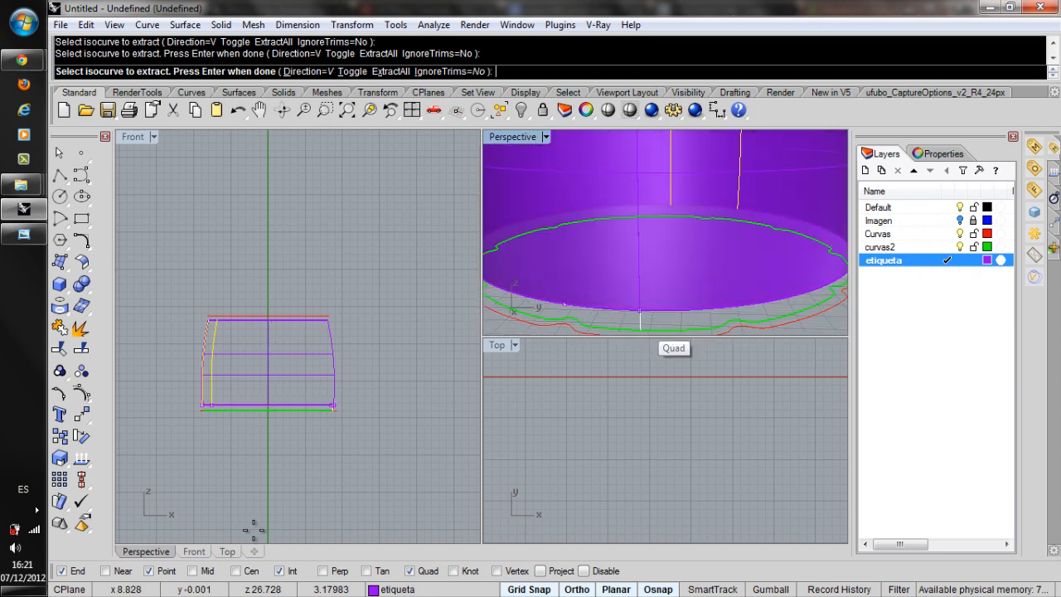
left_click(639, 311)
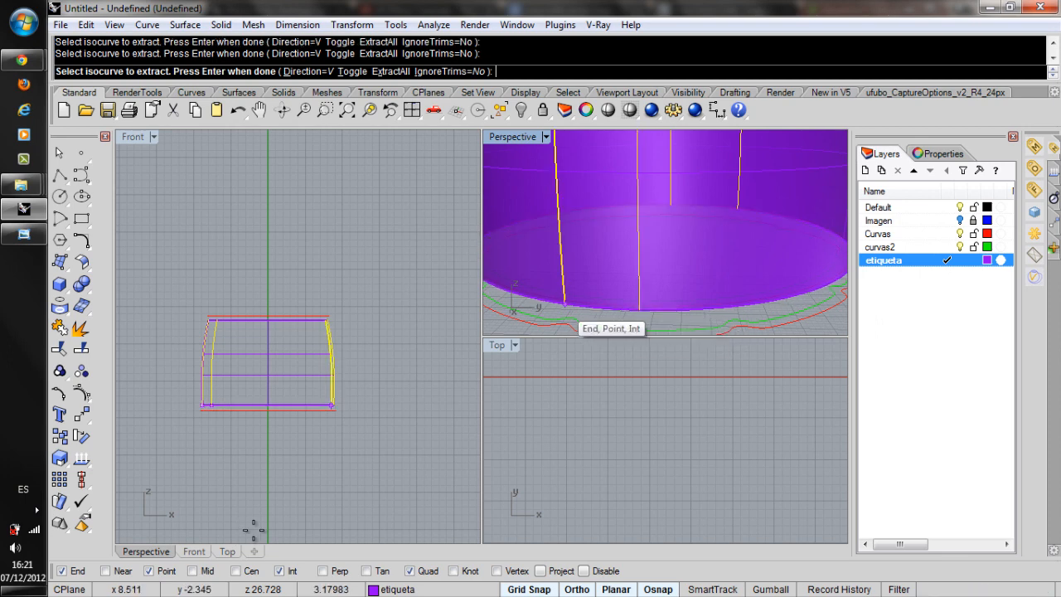
scroll(588, 324, "down", 3)
scroll(643, 281, "down", 3)
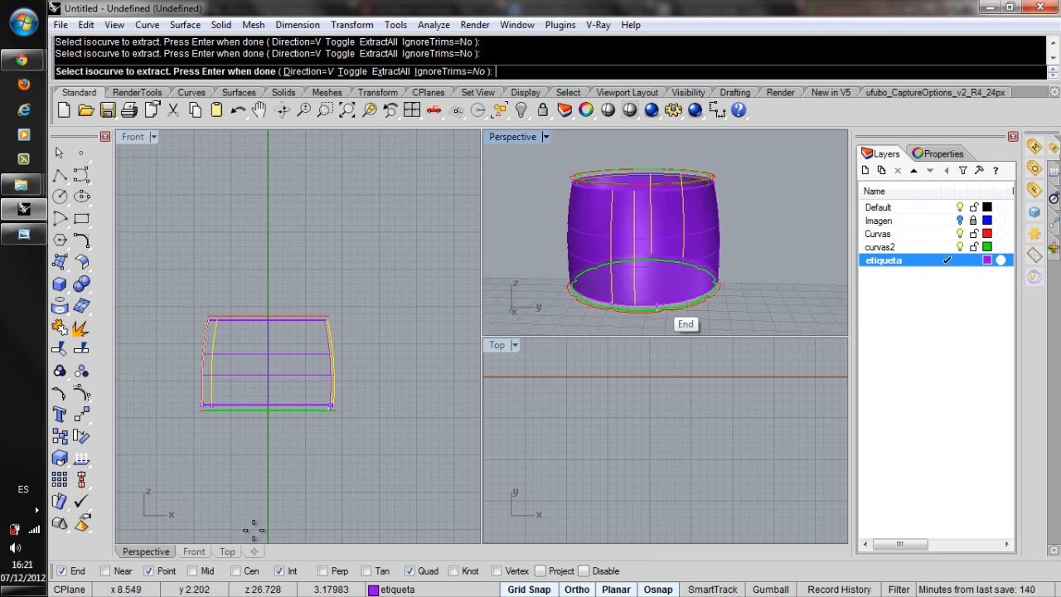
key("Return")
Trim away the two narrow strips of the label surface between the paired isocurves on opposite sides.
mouse_move(642, 240)
right_mouse_down()
mouse_move(634, 294)
mouse_move(676, 244)
right_mouse_up()
right_click_drag(253, 531, 254, 531)
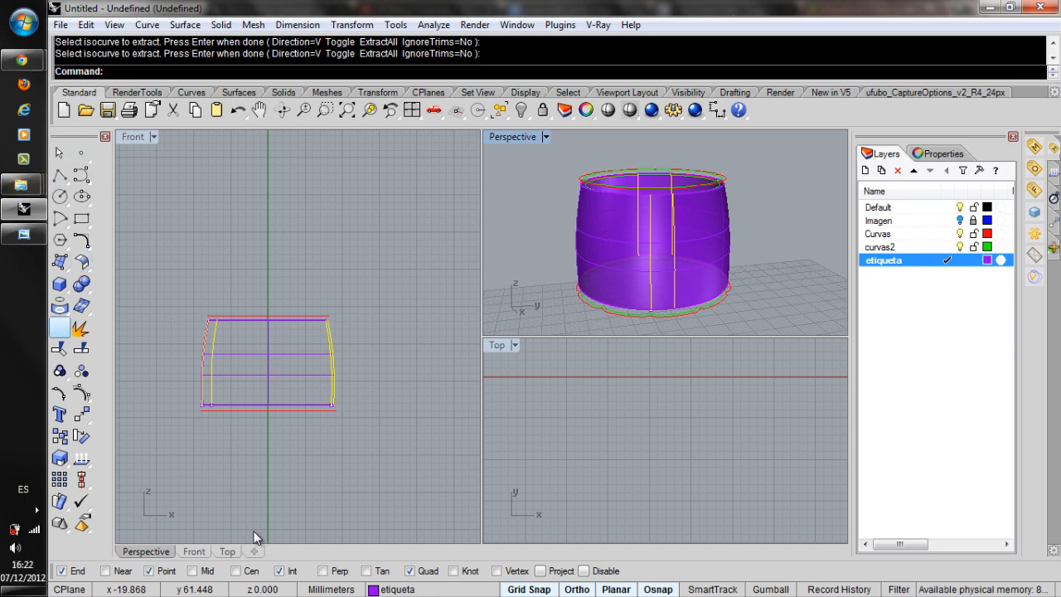
left_click(59, 348)
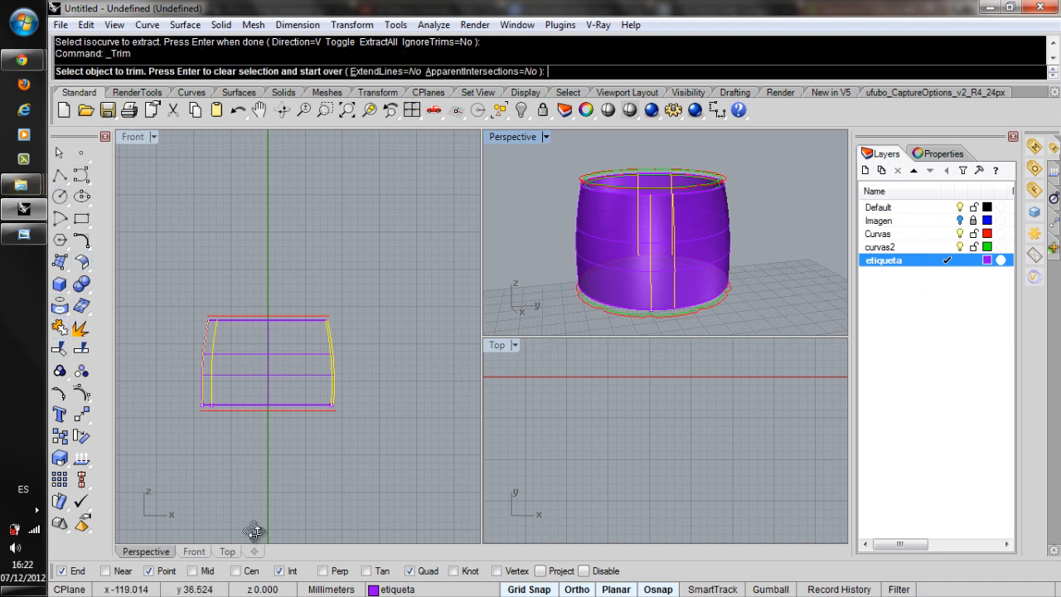
right_click_drag(254, 531, 254, 531)
left_click(653, 245)
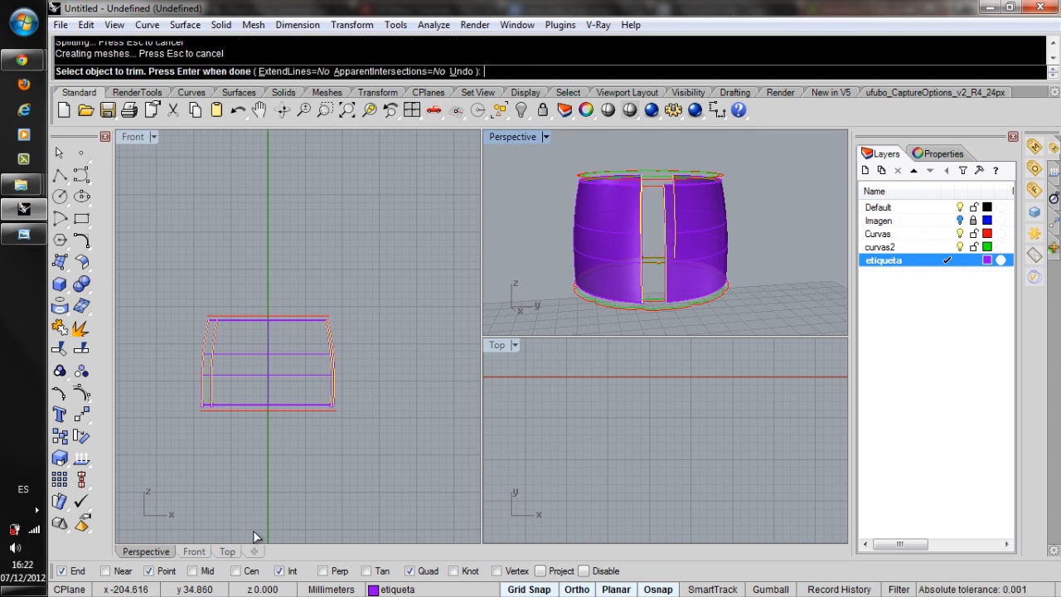
right_click_drag(253, 531, 254, 532)
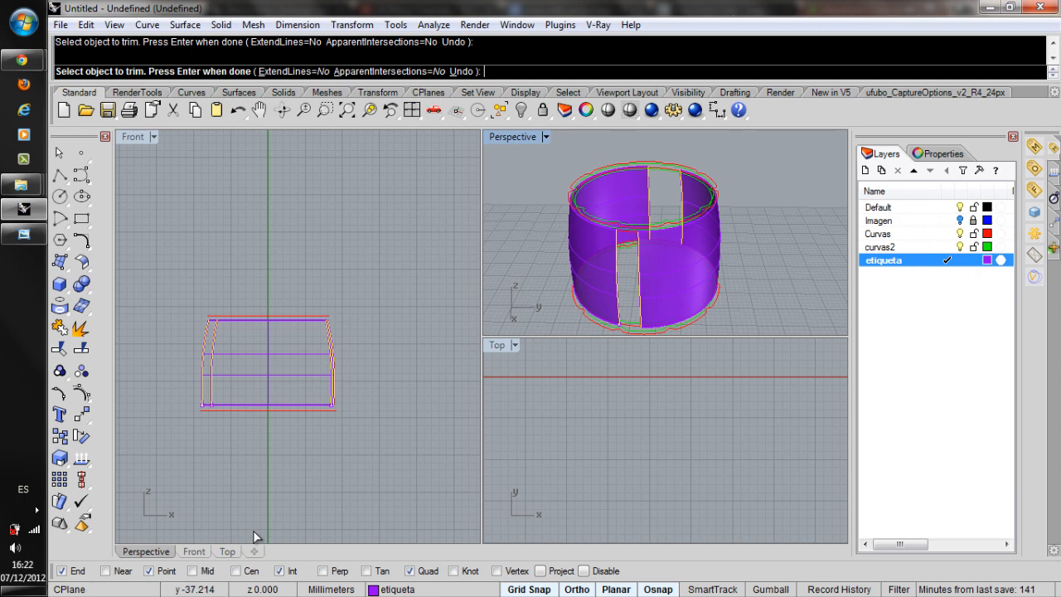
right_click(253, 532)
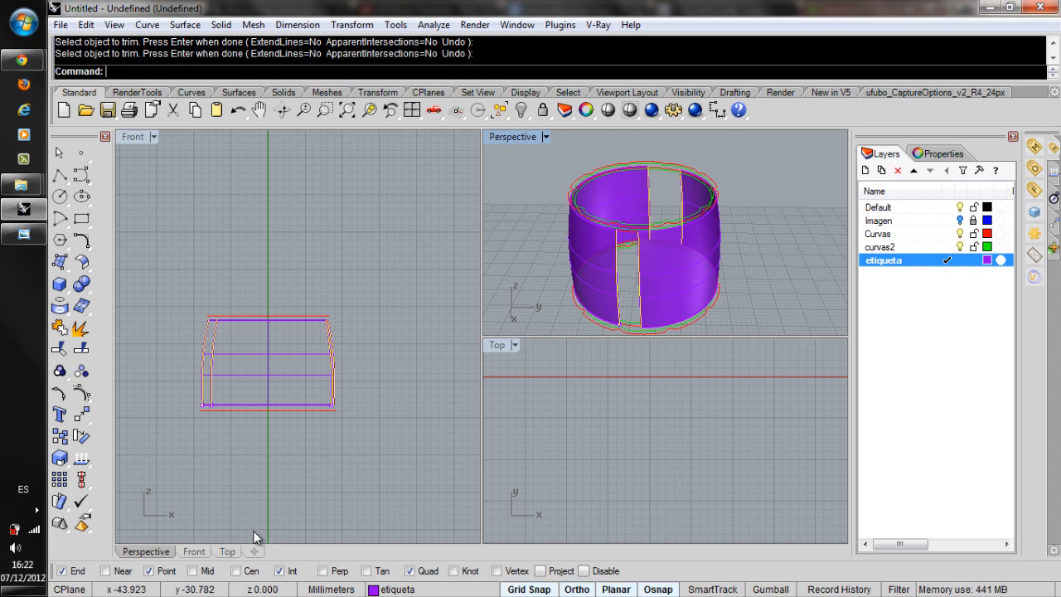
Measure the length of the lower surface edge of one trimmed label panel.
right_click_drag(253, 532, 254, 532)
scroll(253, 532, "down", 12)
scroll(254, 532, "up", 4)
scroll(253, 532, "up", 5)
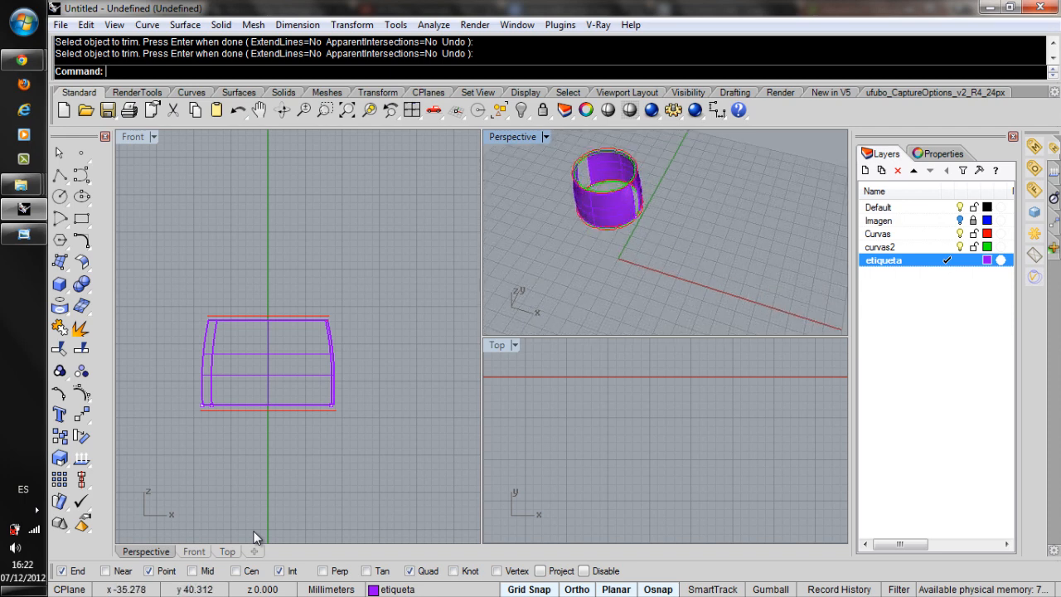
scroll(253, 535, "up", 5)
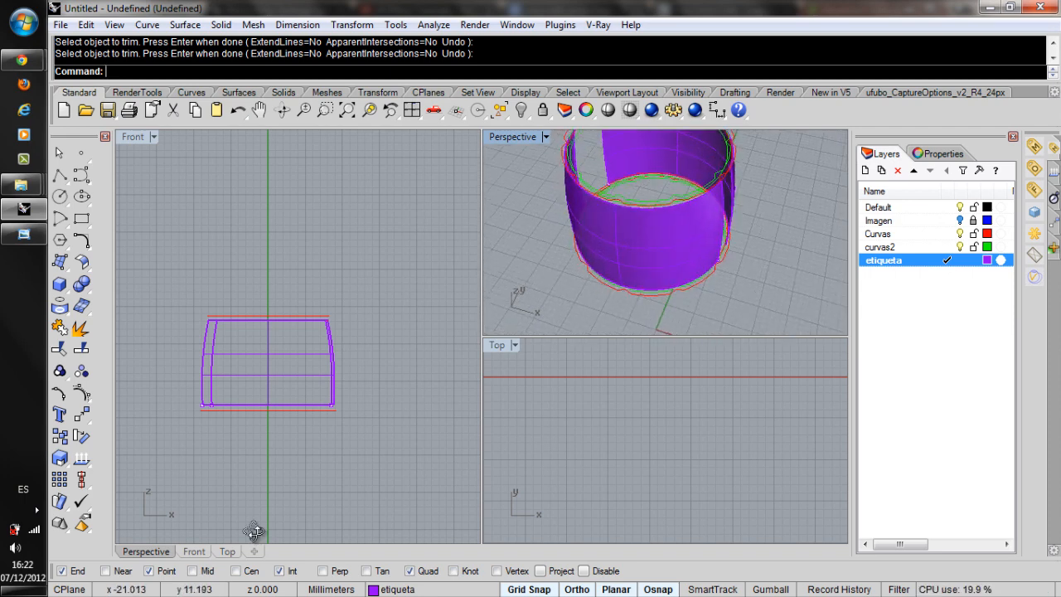
left_click(433, 25)
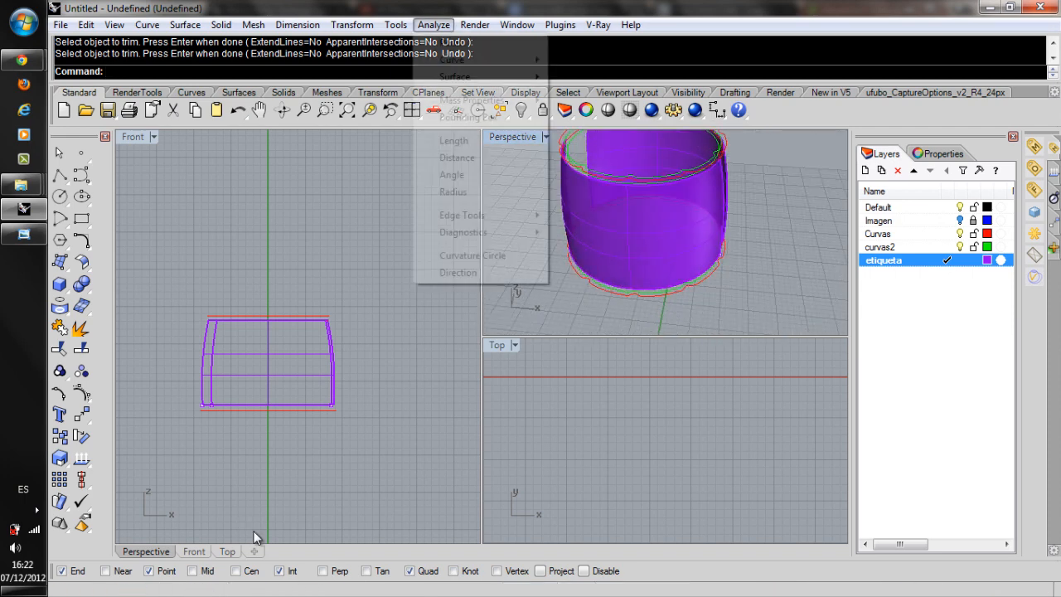
left_click(451, 141)
left_click(661, 284)
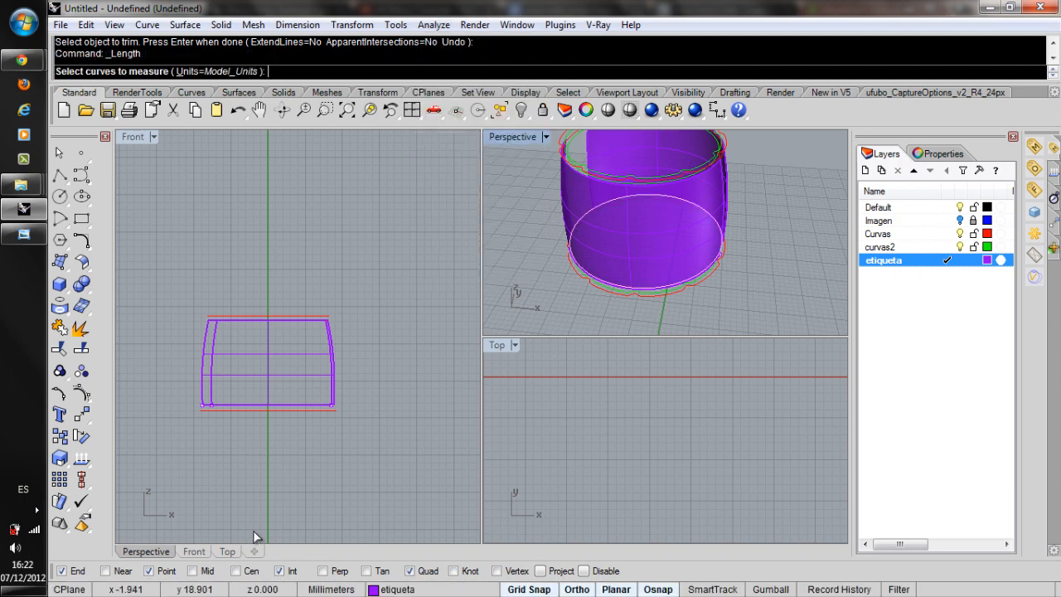
left_click(721, 339)
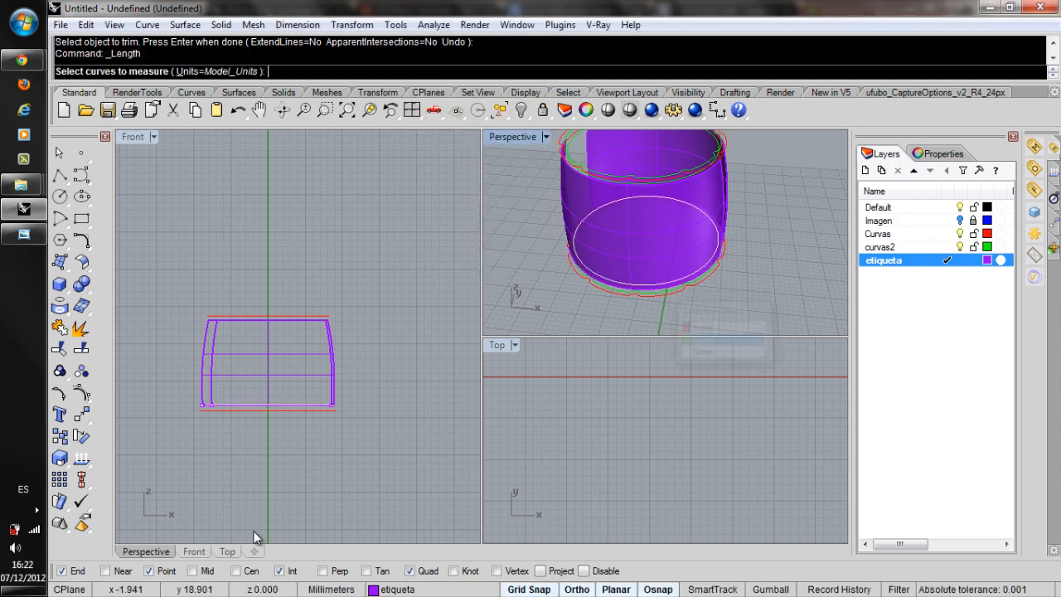
left_click(661, 290)
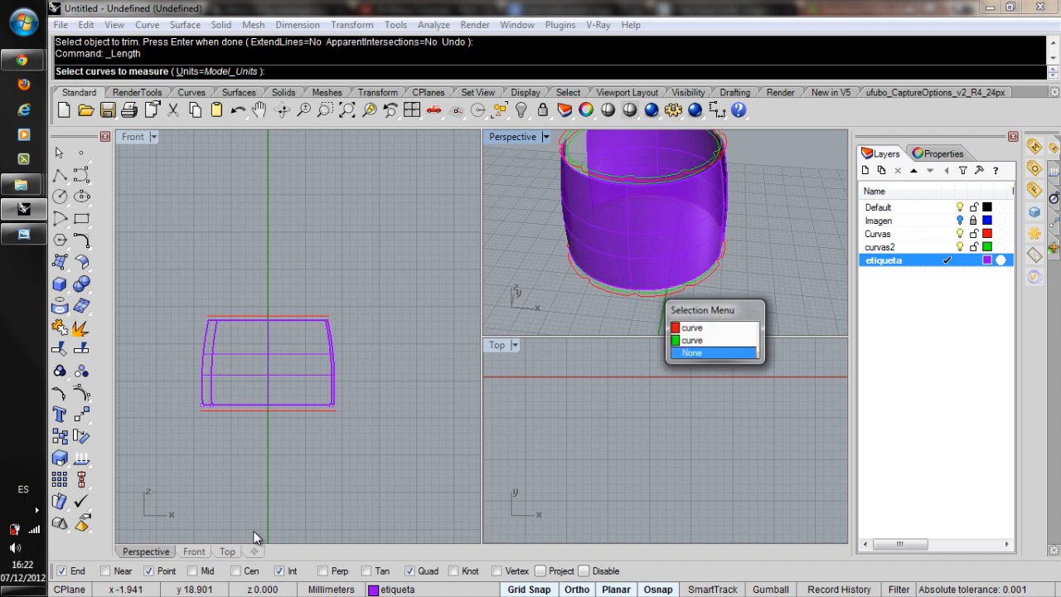
left_click(713, 353)
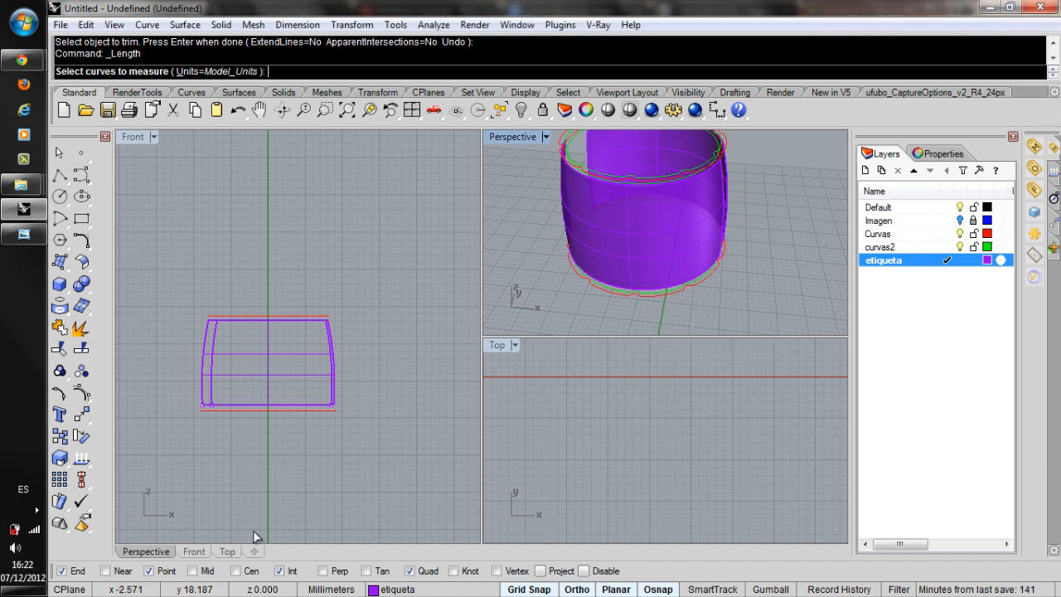
left_click(660, 289)
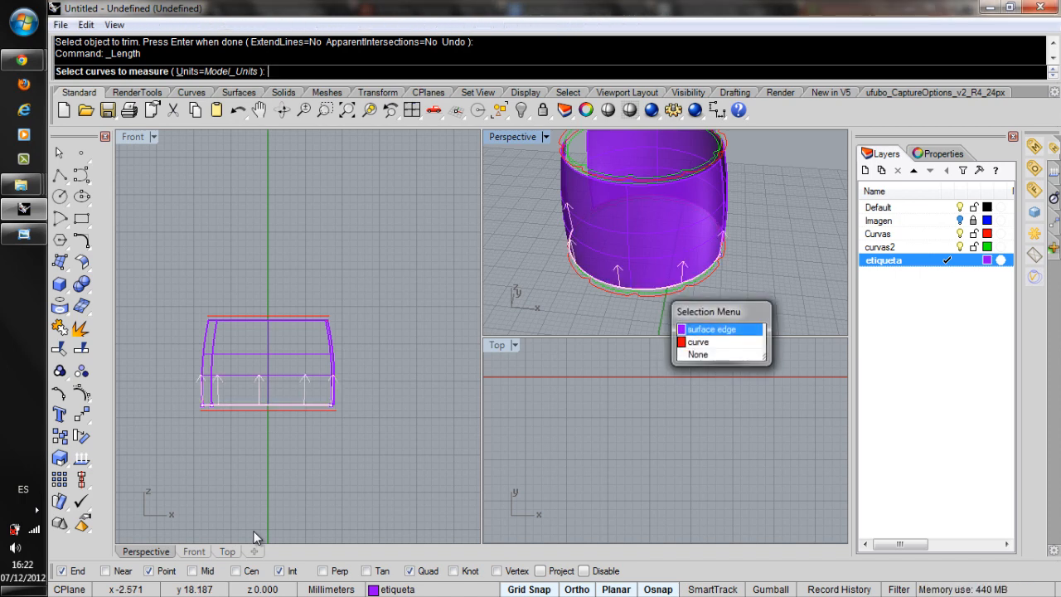
left_click(711, 329)
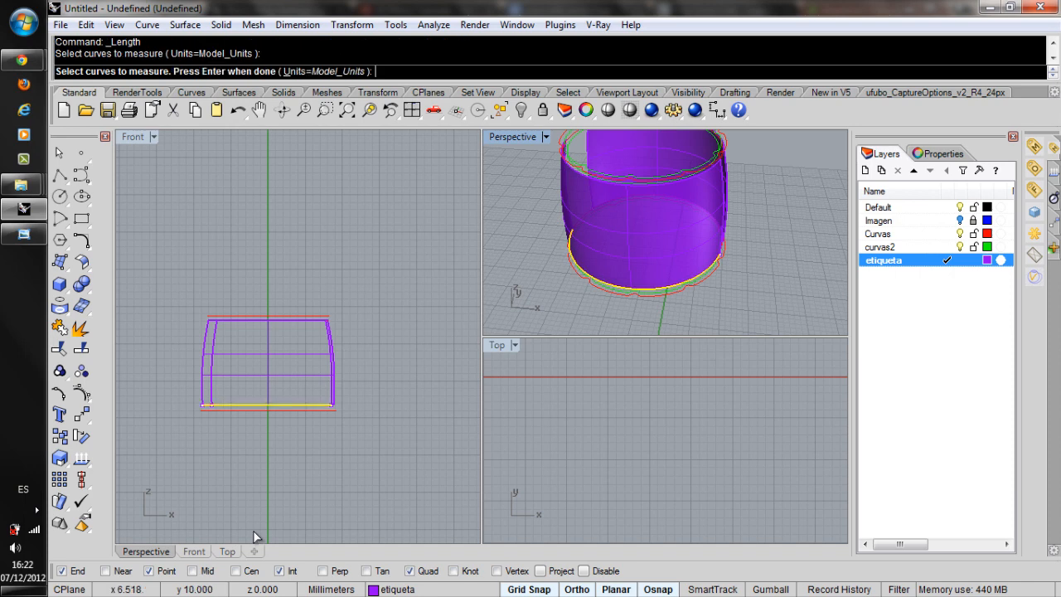
key("Return")
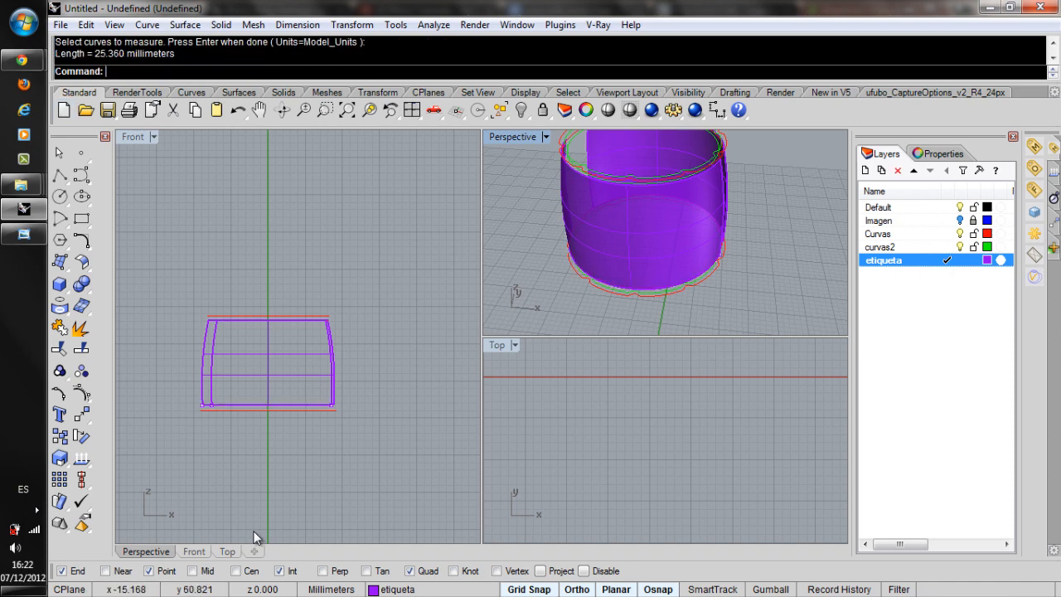
Show all hidden objects to compare the panels with the label's width dimension, and undo the showing.
right_click_drag(730, 236, 572, 240)
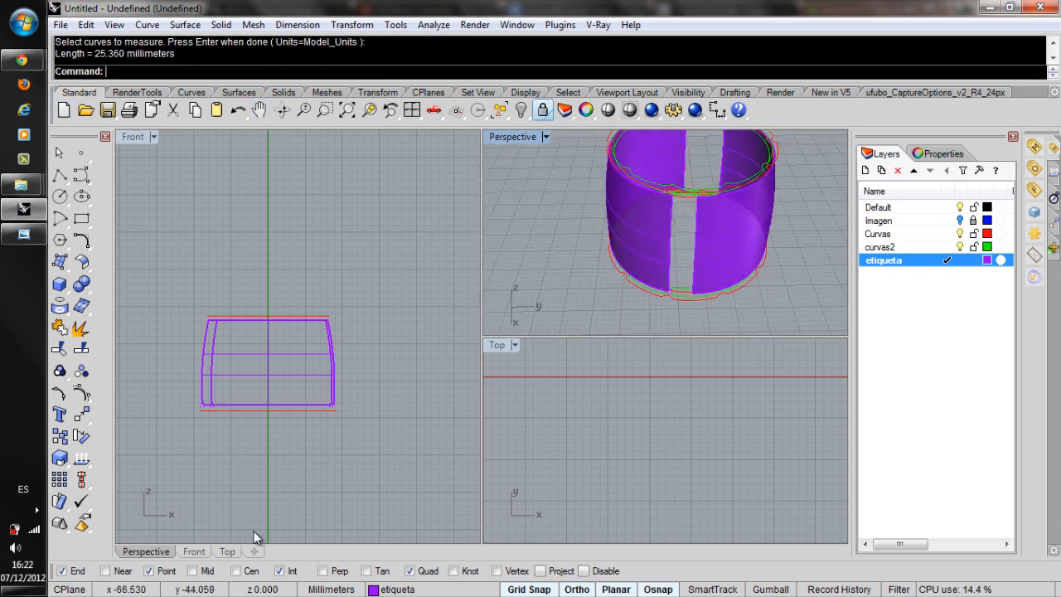
key("ctrl+alt+h")
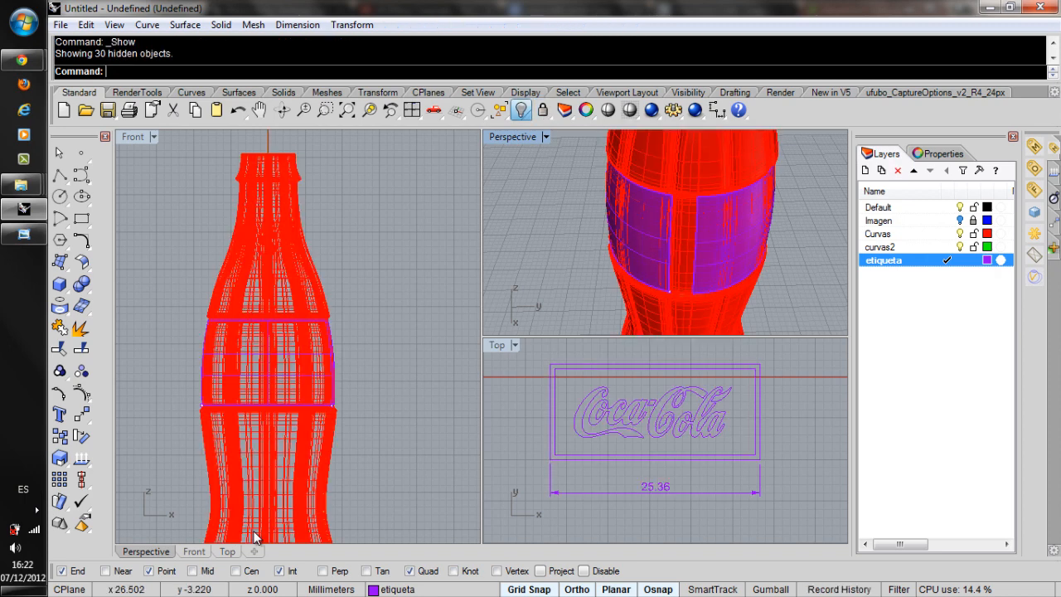
scroll(624, 416, "up", 4)
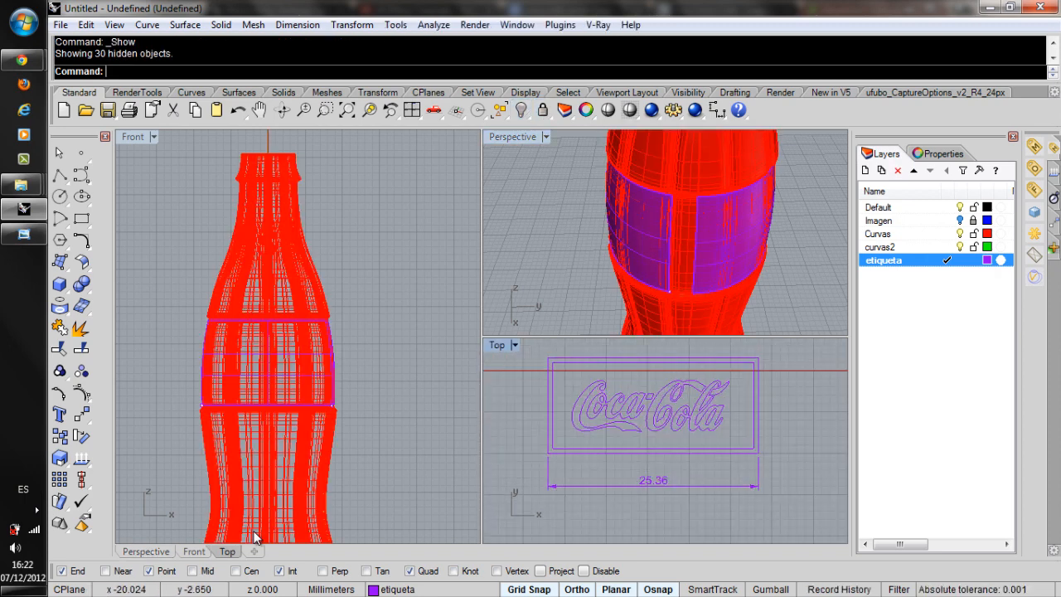
right_click_drag(634, 240, 704, 241)
key("ctrl+z")
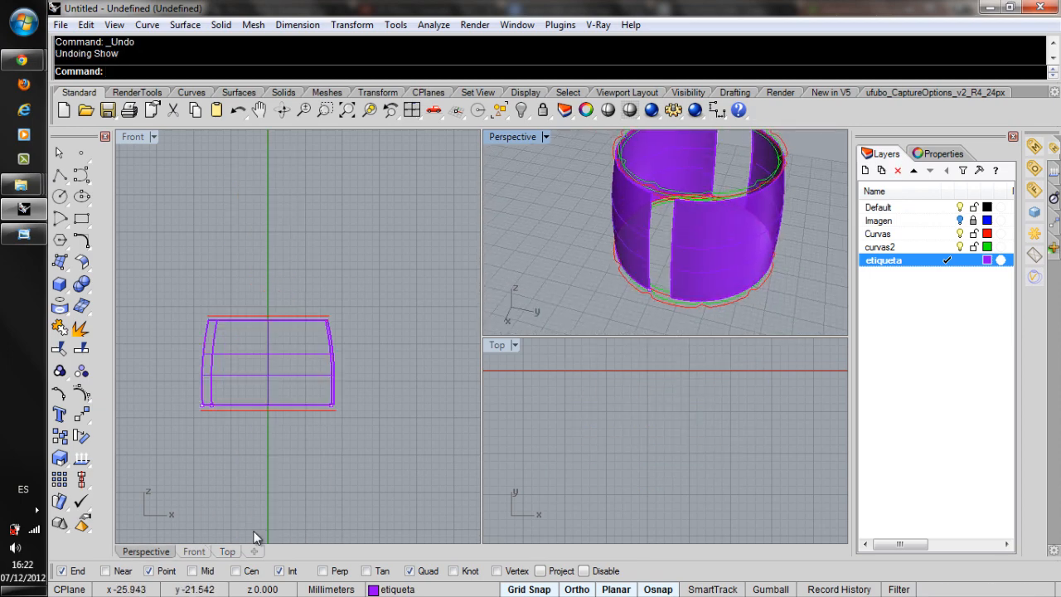
Measure the lower edge of the same label panel again.
right_click(615, 145)
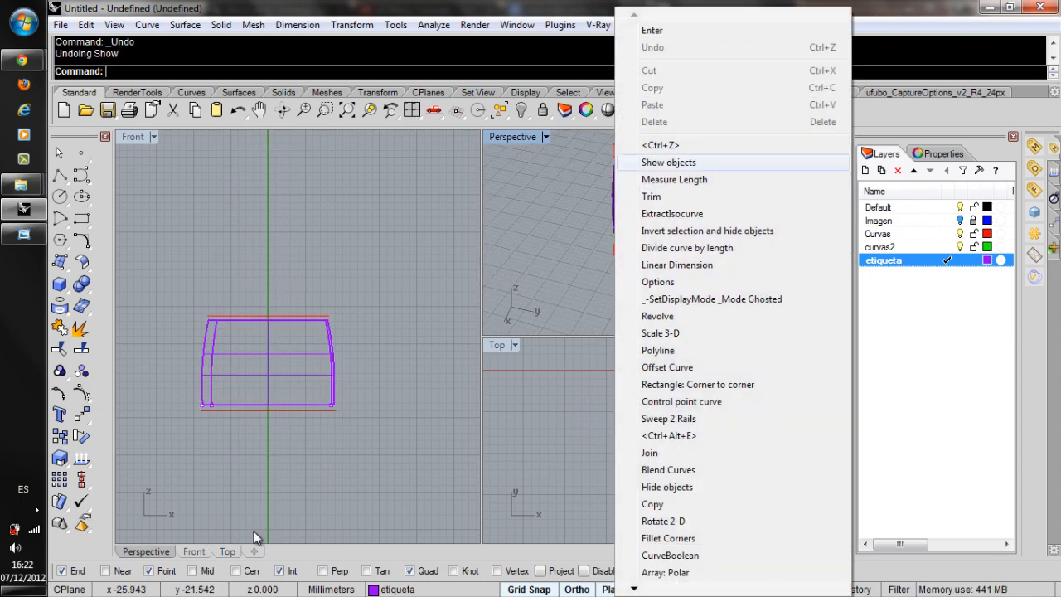
left_click(674, 179)
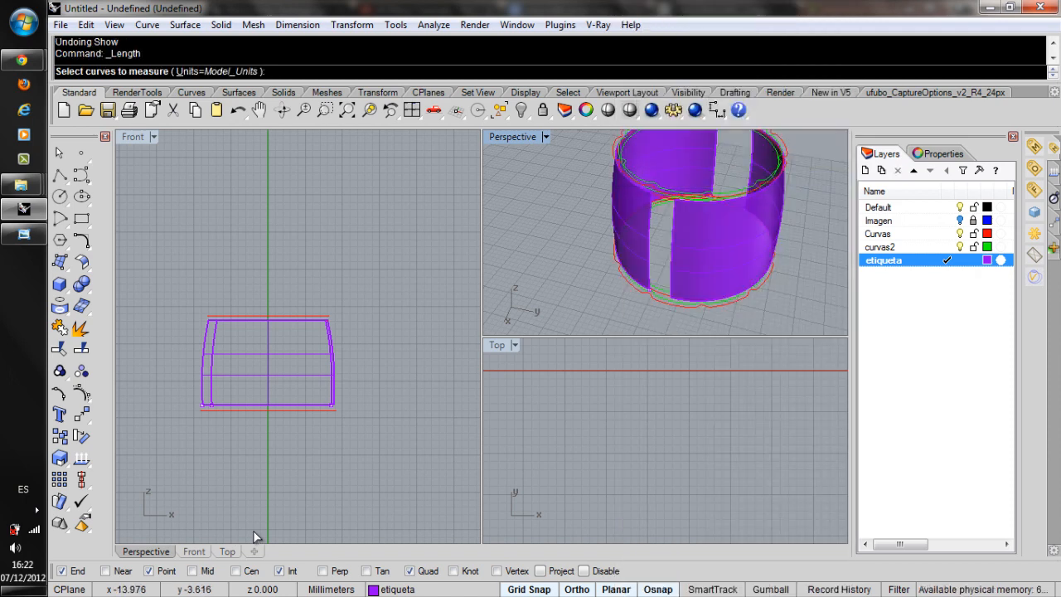
right_click_drag(655, 282, 729, 244)
scroll(681, 282, "up", 5)
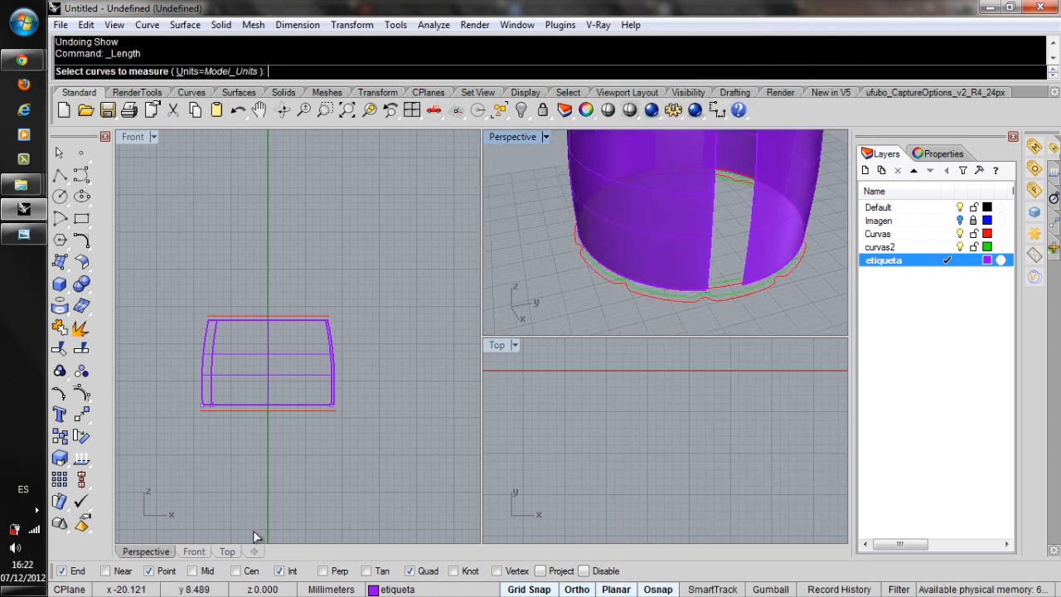
left_click(675, 291)
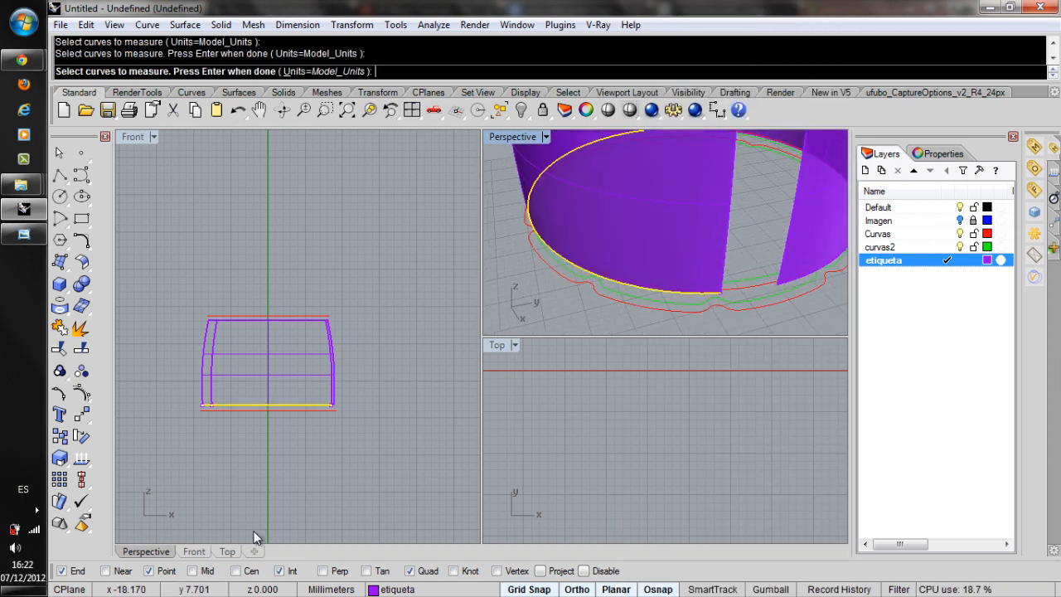
key("Return")
Measure the lower surface edge of the opposite label panel.
scroll(680, 232, "down", 6)
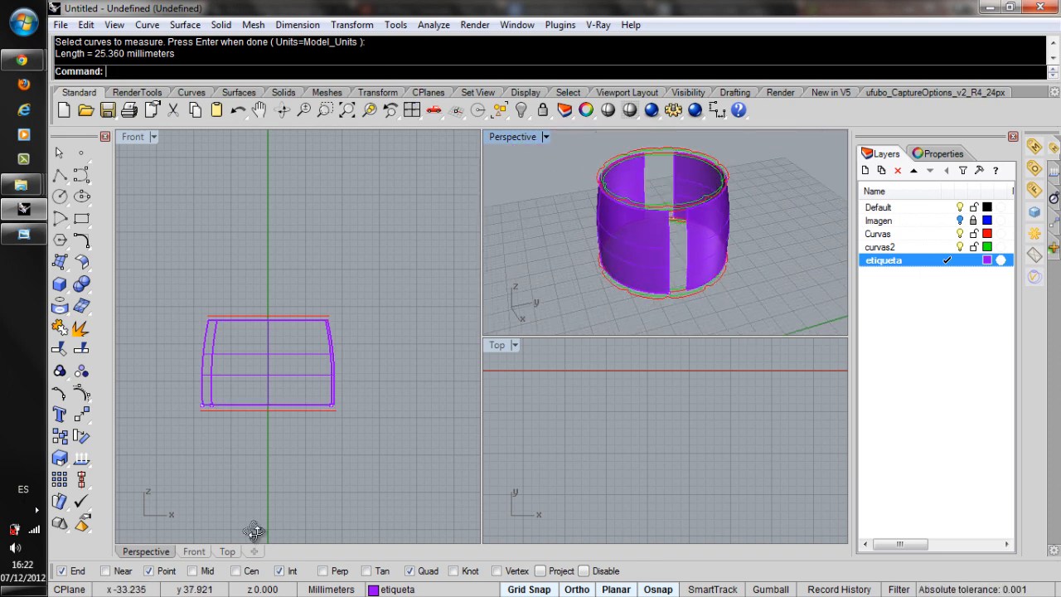
scroll(676, 286, "up", 5)
key("Return")
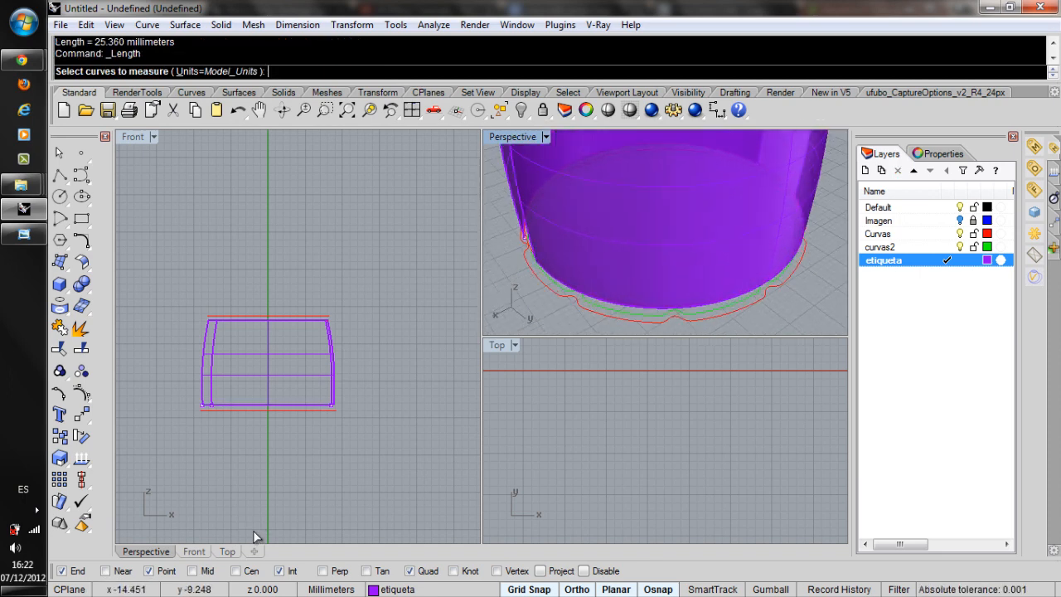
left_click(712, 305)
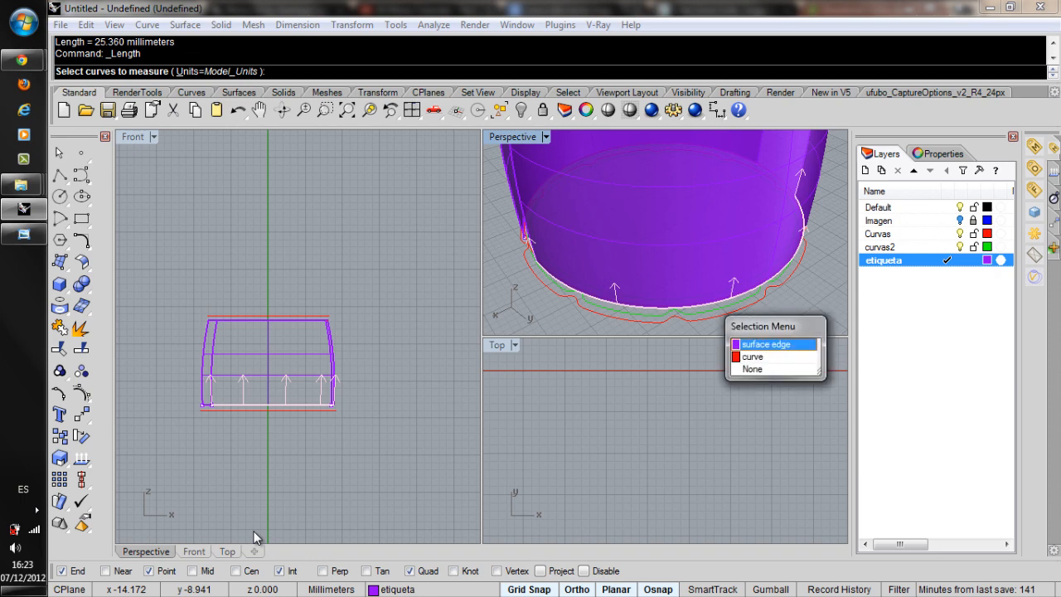
left_click(765, 344)
key("Return")
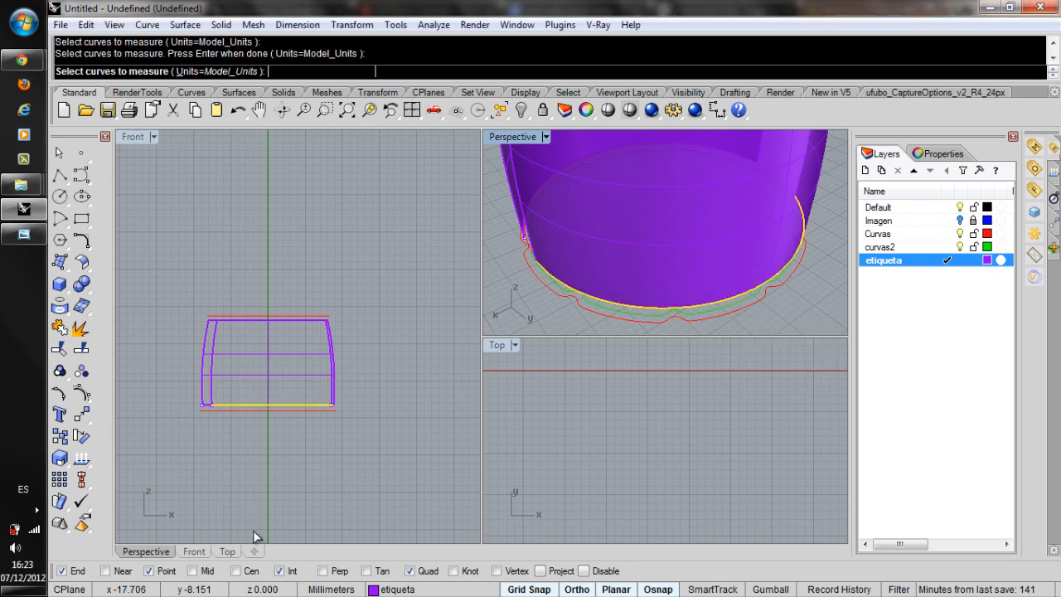
Delete the label panel with the shorter lower edge, keeping the one that matches the label's width.
scroll(677, 290, "down", 7)
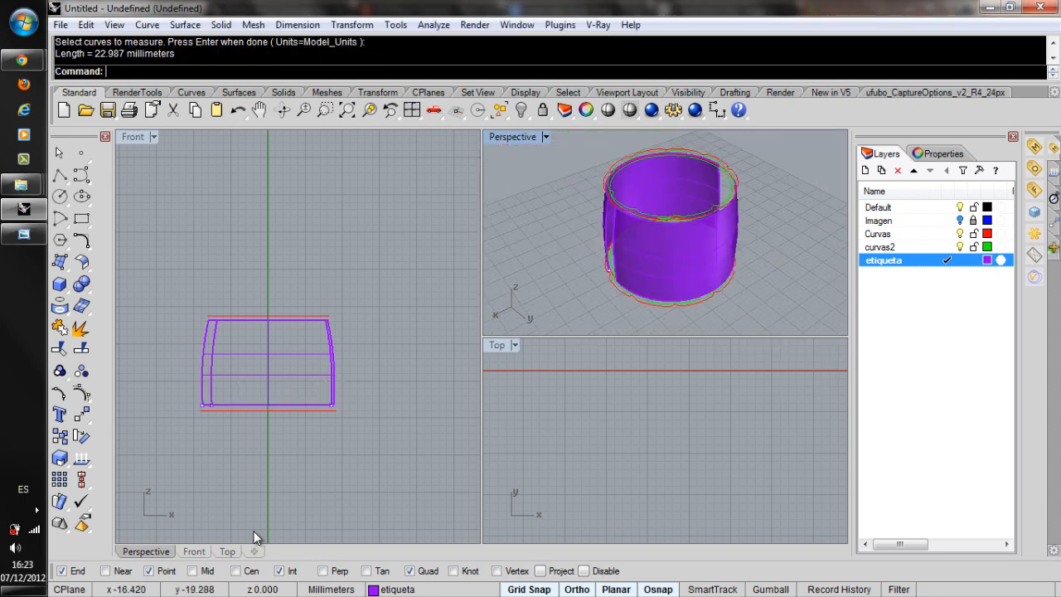
left_click(677, 283)
key("Delete")
right_click_drag(677, 284, 787, 280)
mouse_move(588, 286)
right_mouse_down()
mouse_move(651, 267)
mouse_move(729, 298)
mouse_move(683, 278)
right_mouse_up()
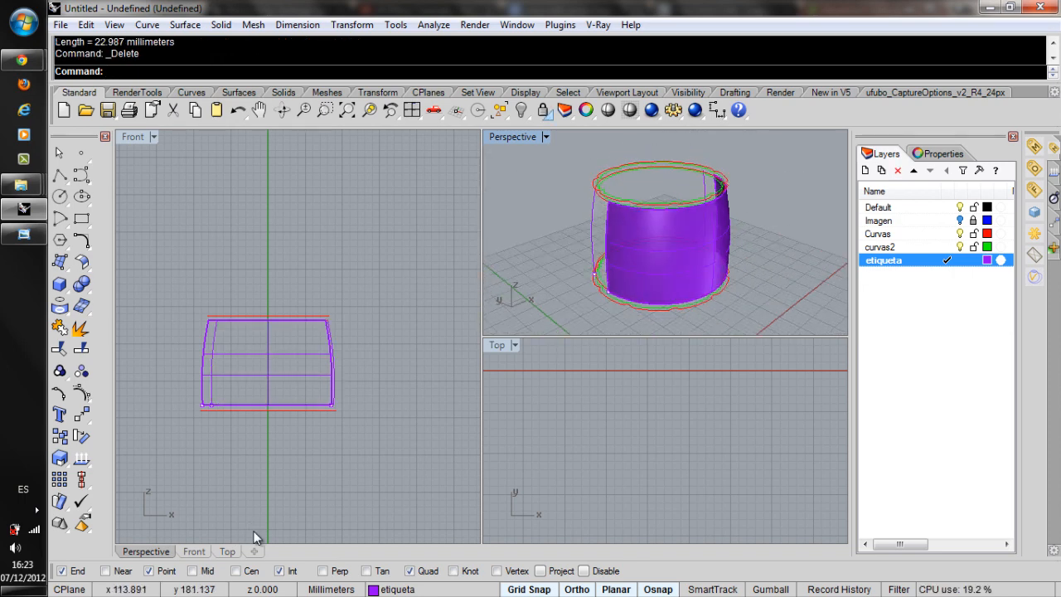
Show all hidden objects, select everything on the etiqueta layer, and hide all other objects.
left_click(520, 109)
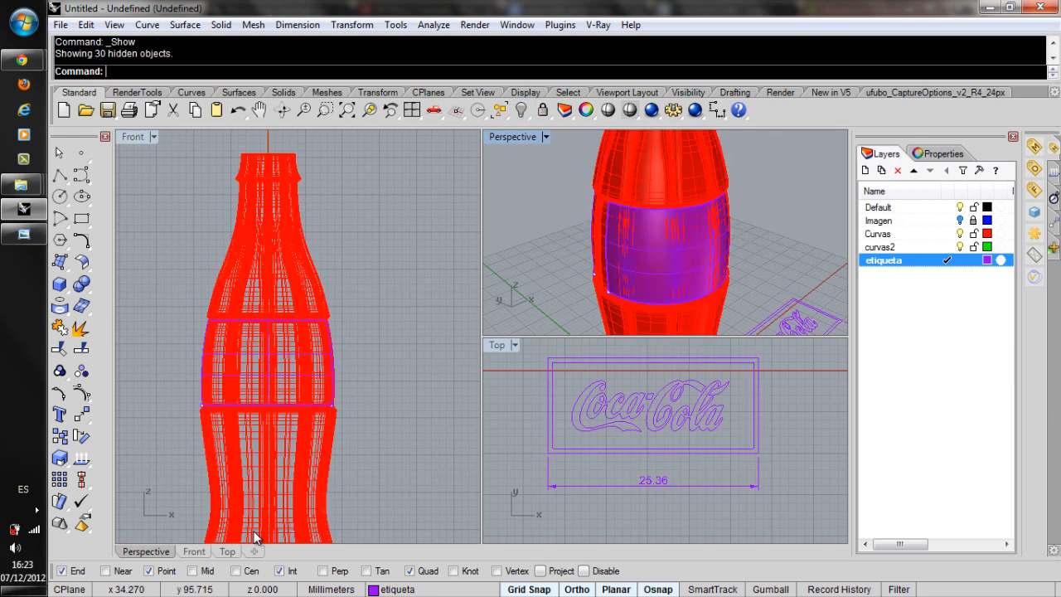
right_click(877, 260)
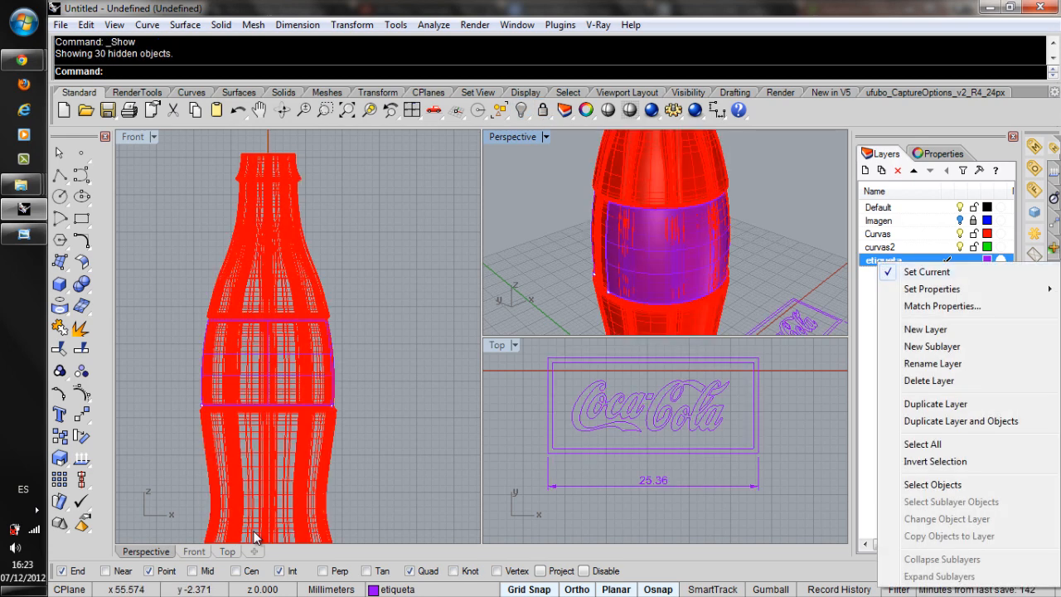
left_click(932, 484)
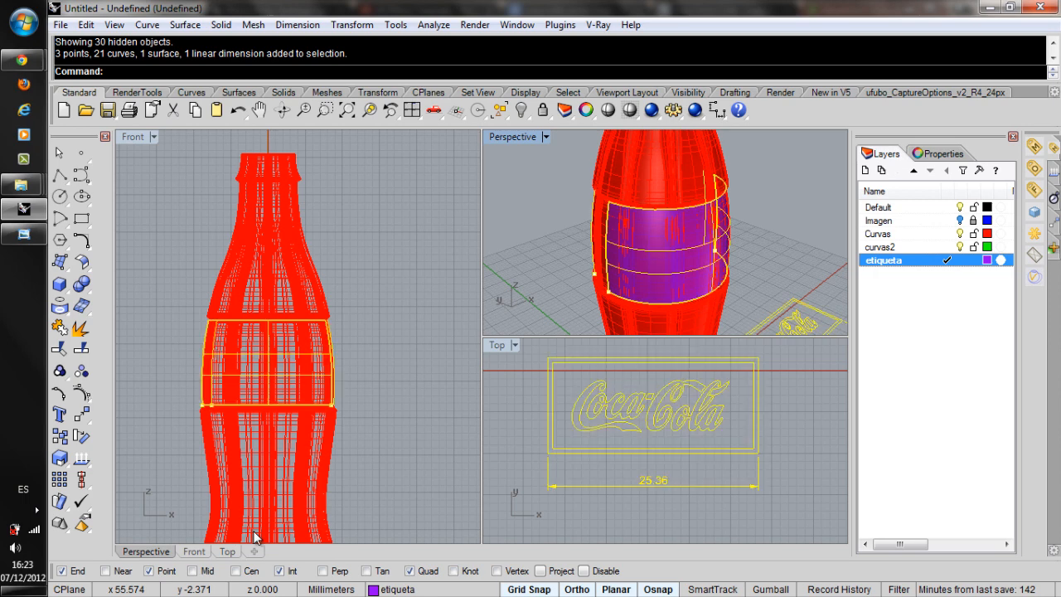
left_click(526, 114)
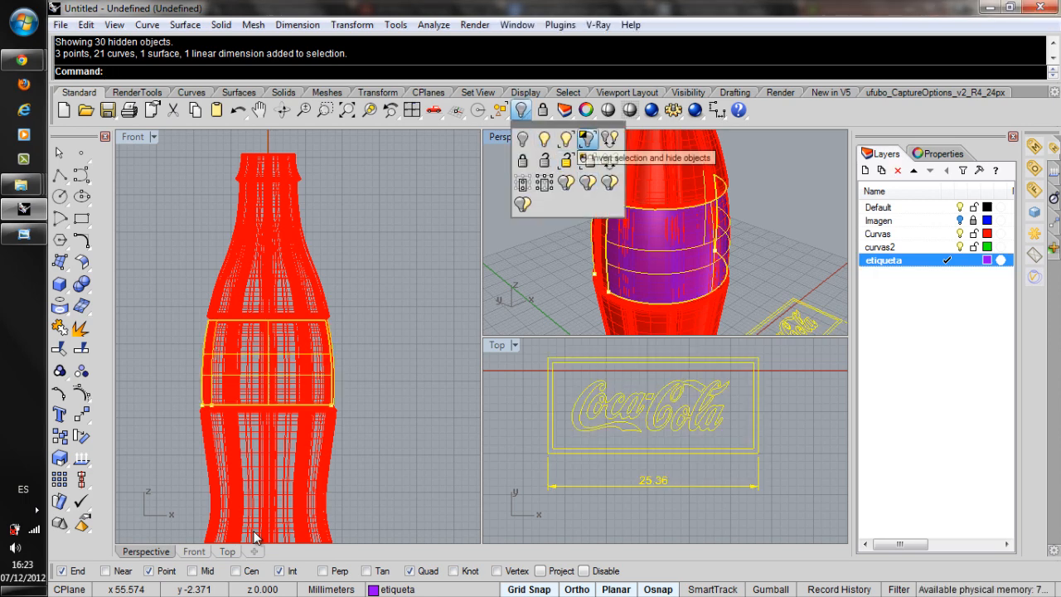
left_click(587, 137)
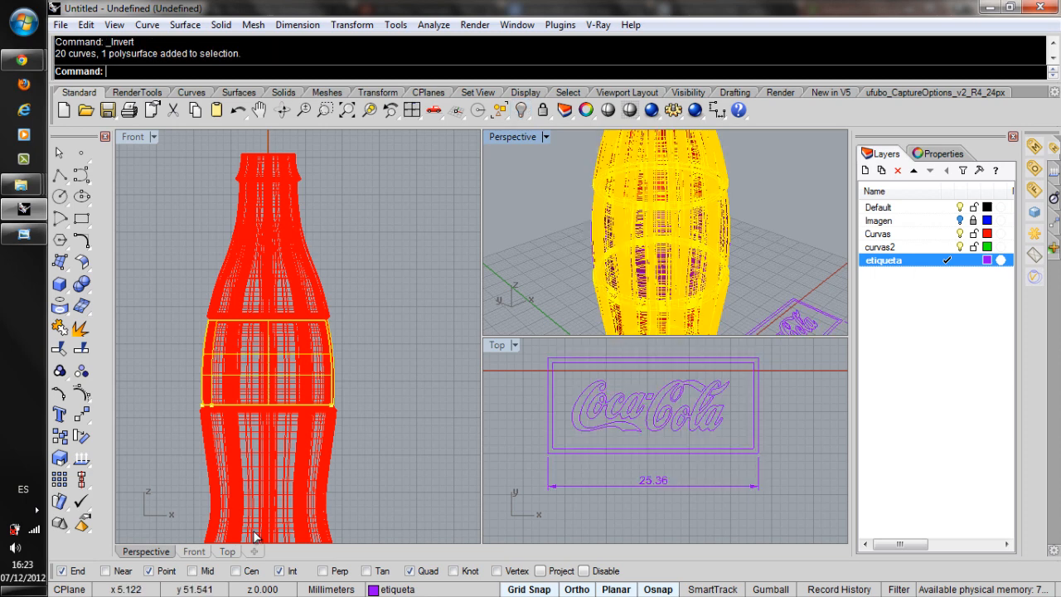
scroll(571, 214, "down", 5)
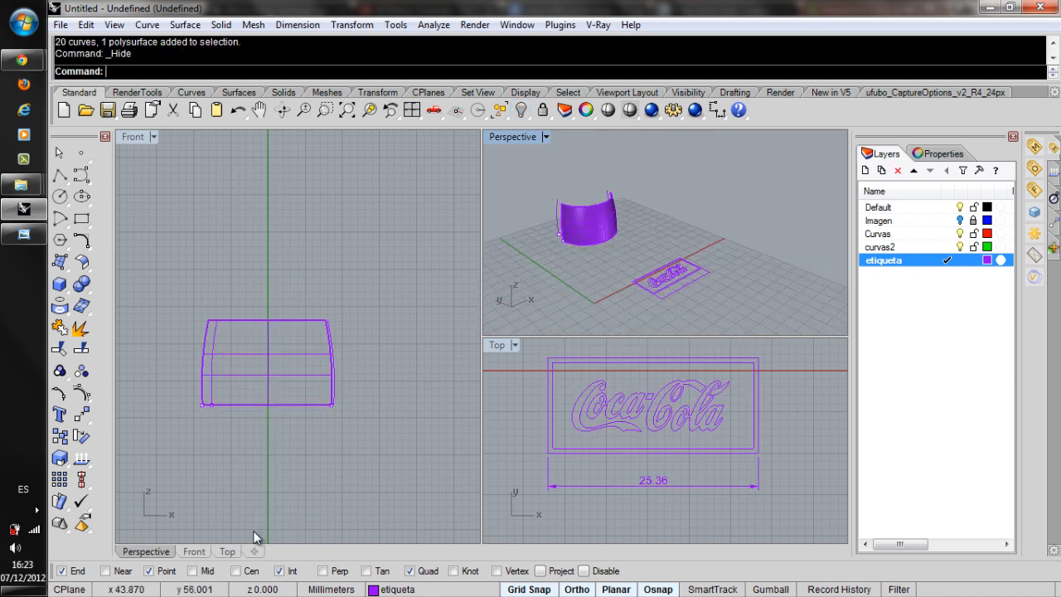
Delete the linear width dimension beneath the flat Coca-Cola label.
scroll(589, 211, "up", 2)
left_click(634, 487)
key("Delete")
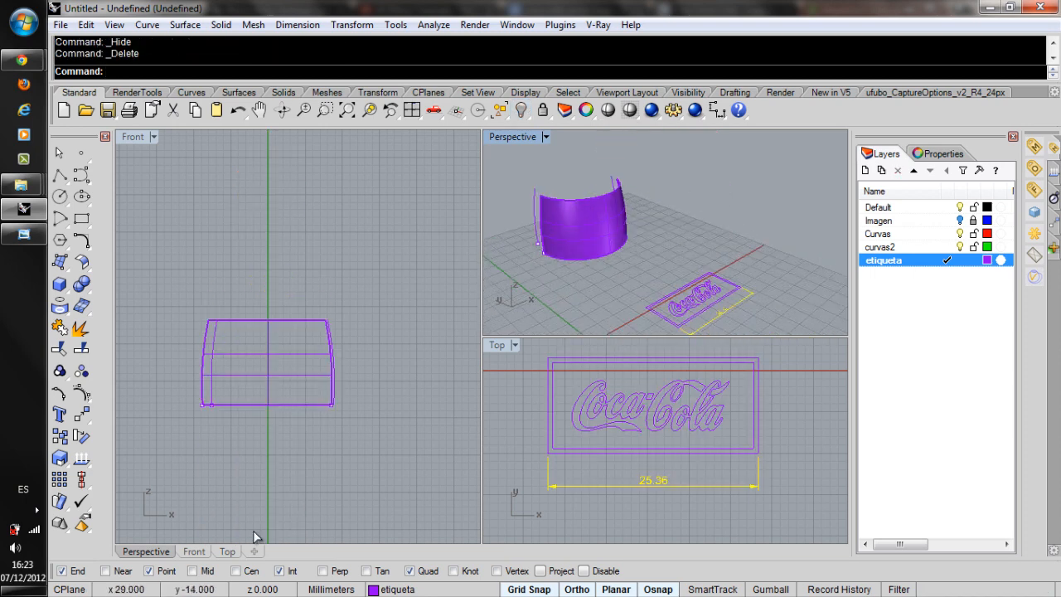
Try to apply the flat Coca-Cola logo and border curves onto the trimmed curved label panel with ApplyCrv.
right_click_drag(599, 207, 613, 238)
scroll(613, 237, "down", 2)
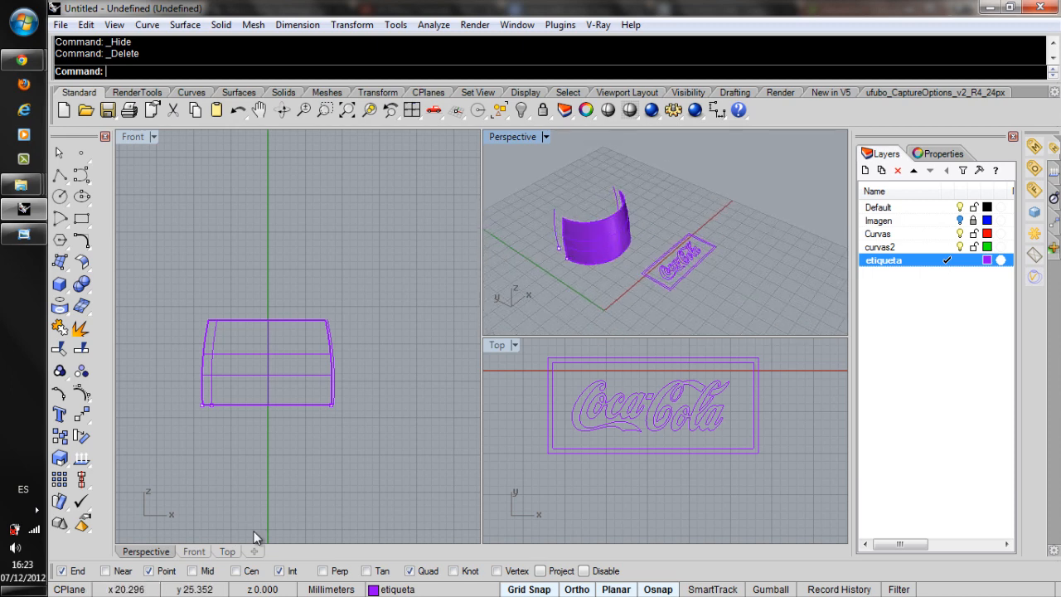
scroll(614, 240, "up", 1)
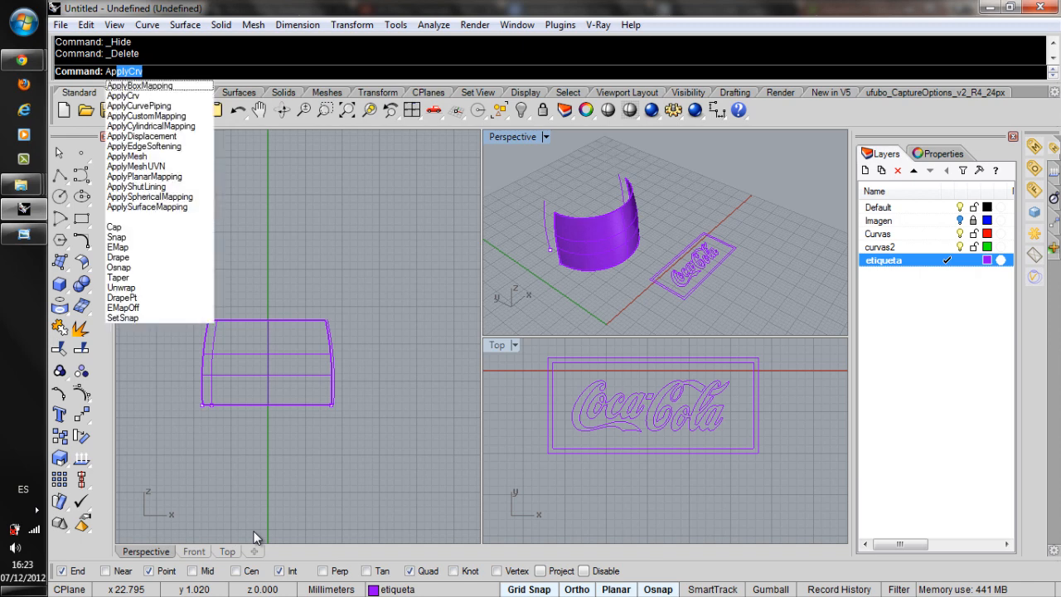
key("Return")
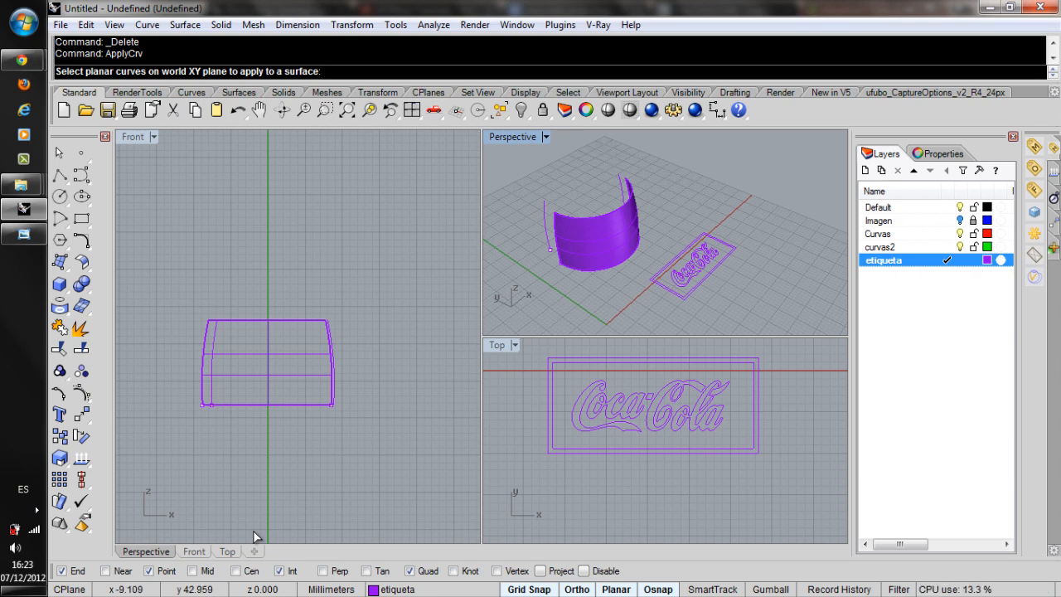
left_click_drag(528, 347, 795, 473)
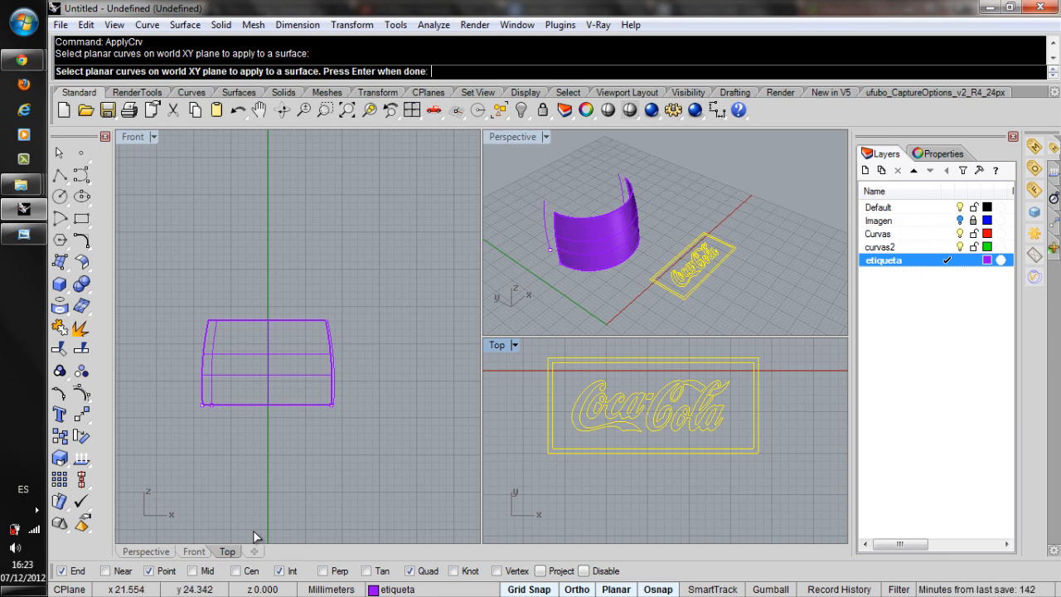
key("Return")
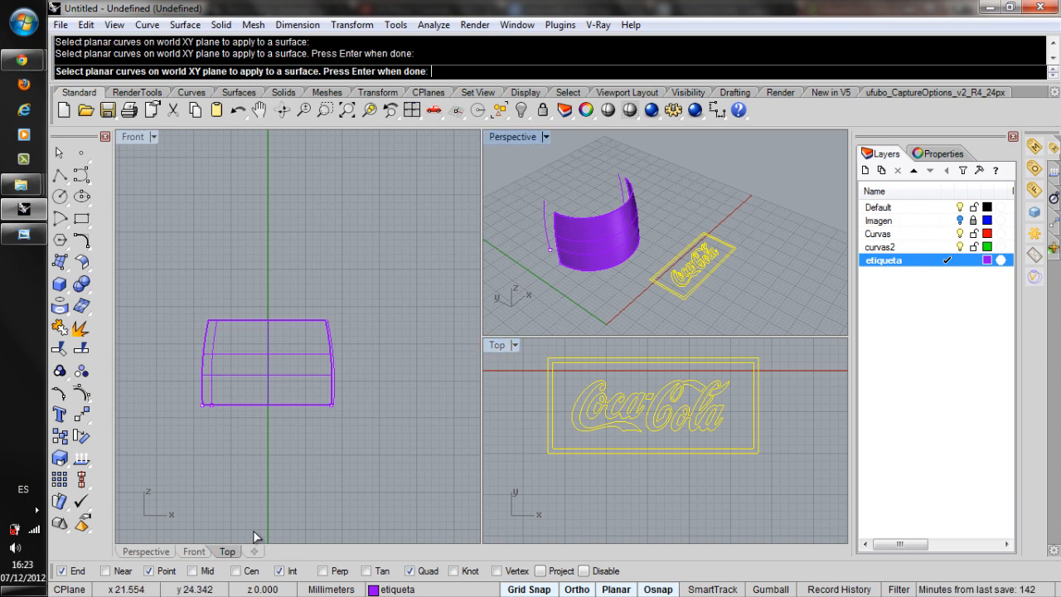
left_click(606, 244)
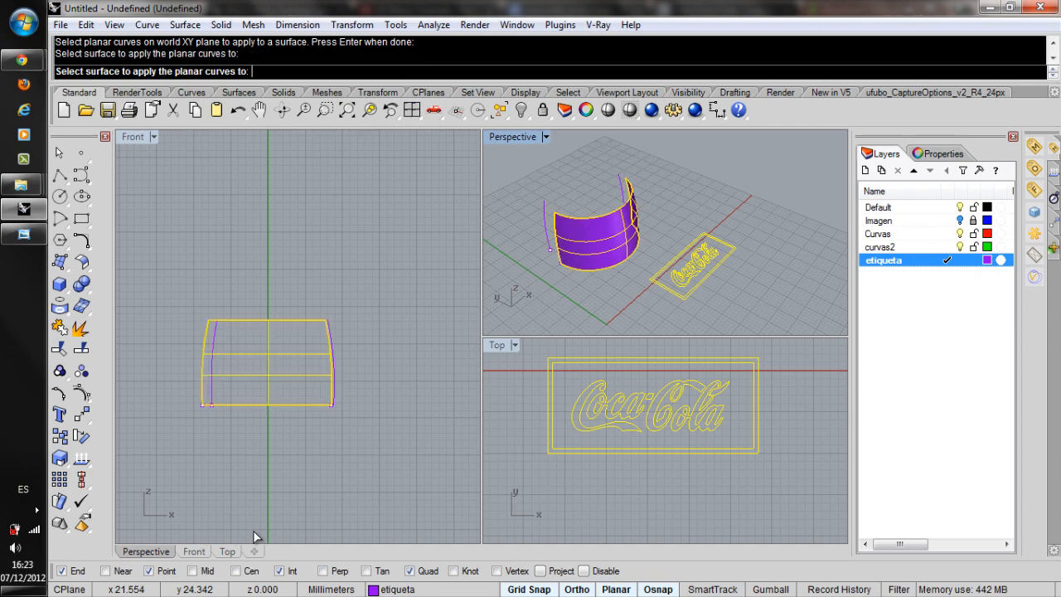
Examine the applied curves around the label panel and undo the ApplyCrv operation.
mouse_move(575, 257)
right_mouse_down()
mouse_move(650, 207)
mouse_move(588, 232)
mouse_move(709, 261)
mouse_move(700, 275)
mouse_move(721, 217)
mouse_move(800, 209)
mouse_move(832, 236)
mouse_move(820, 256)
mouse_move(831, 217)
mouse_move(895, 195)
mouse_move(918, 204)
mouse_move(904, 200)
mouse_move(783, 258)
mouse_move(713, 207)
right_mouse_up()
scroll(547, 215, "up", 2)
scroll(559, 211, "up", 6)
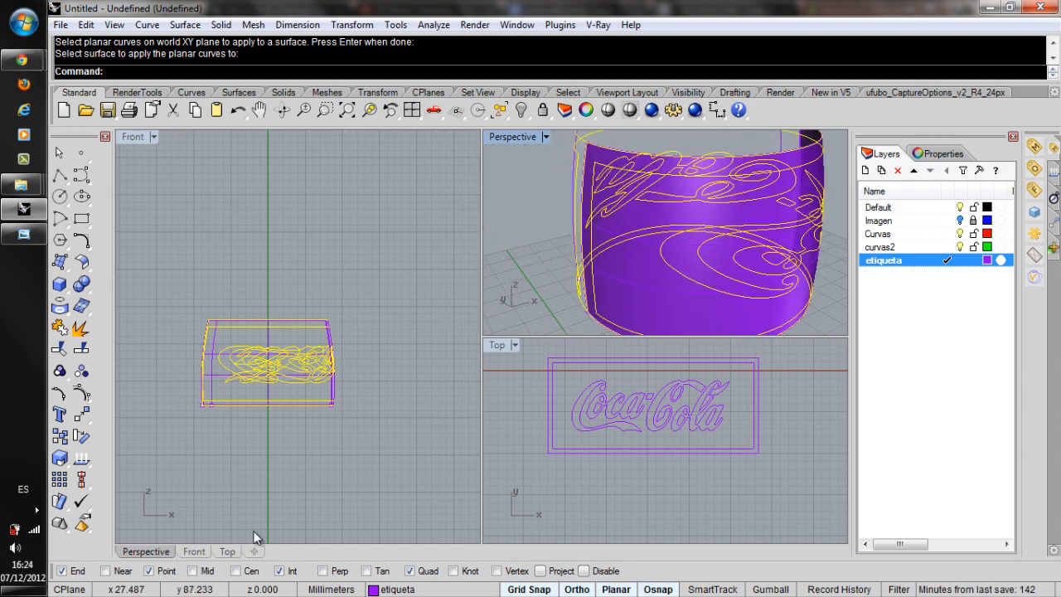
scroll(560, 211, "down", 5)
mouse_move(557, 212)
right_mouse_down()
mouse_move(721, 212)
mouse_move(683, 241)
mouse_move(638, 253)
right_mouse_up()
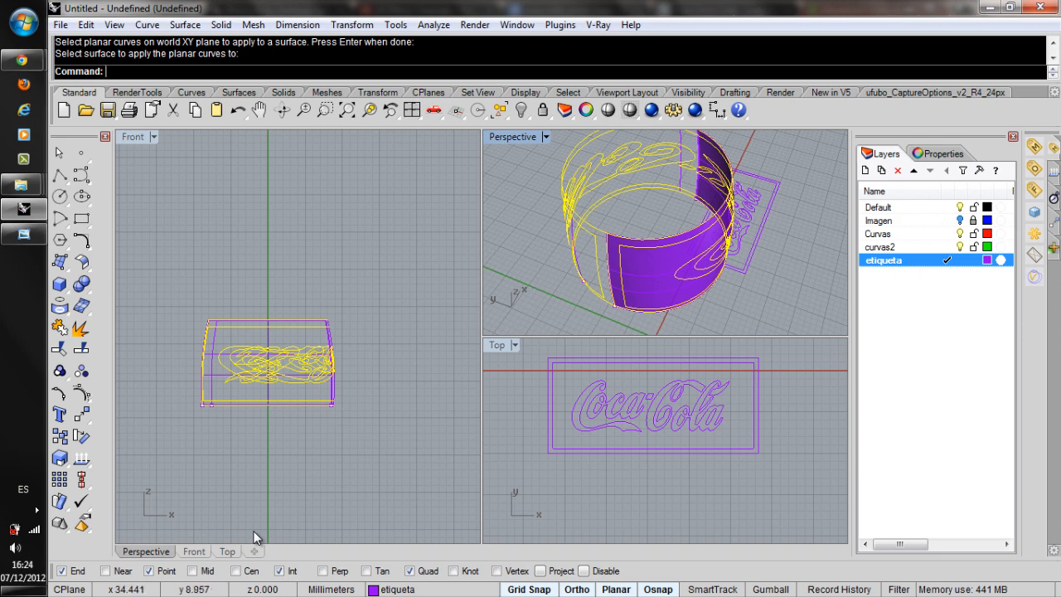
key("ctrl+z")
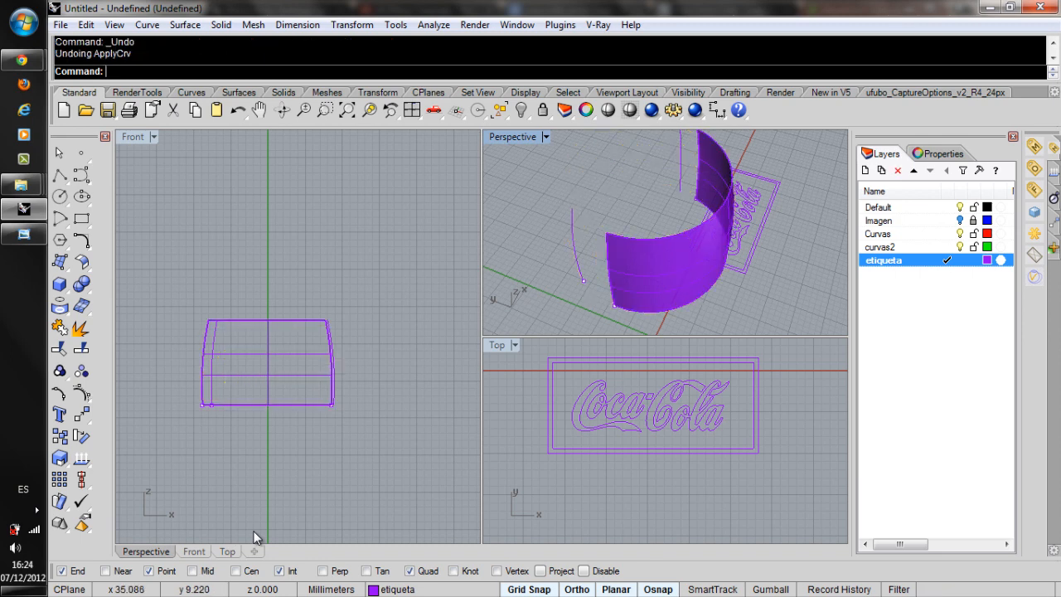
Try to extract an isocurve at the lower corner of the curved label panel, with the extraction direction set to U.
right_click_drag(715, 224, 654, 215)
scroll(614, 186, "down", 4)
scroll(613, 207, "up", 4)
left_click(618, 241)
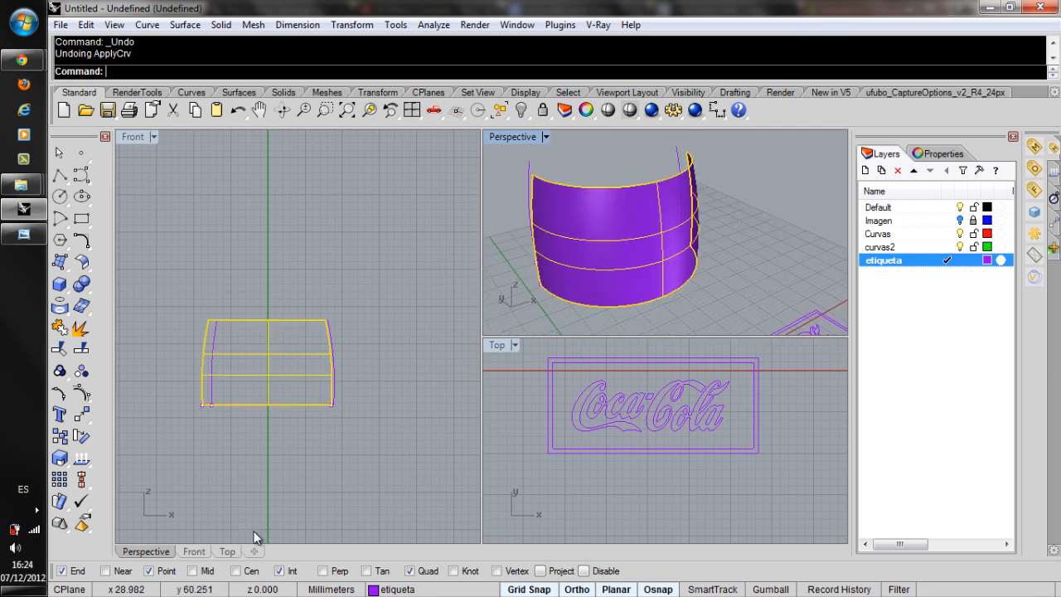
type("Extra")
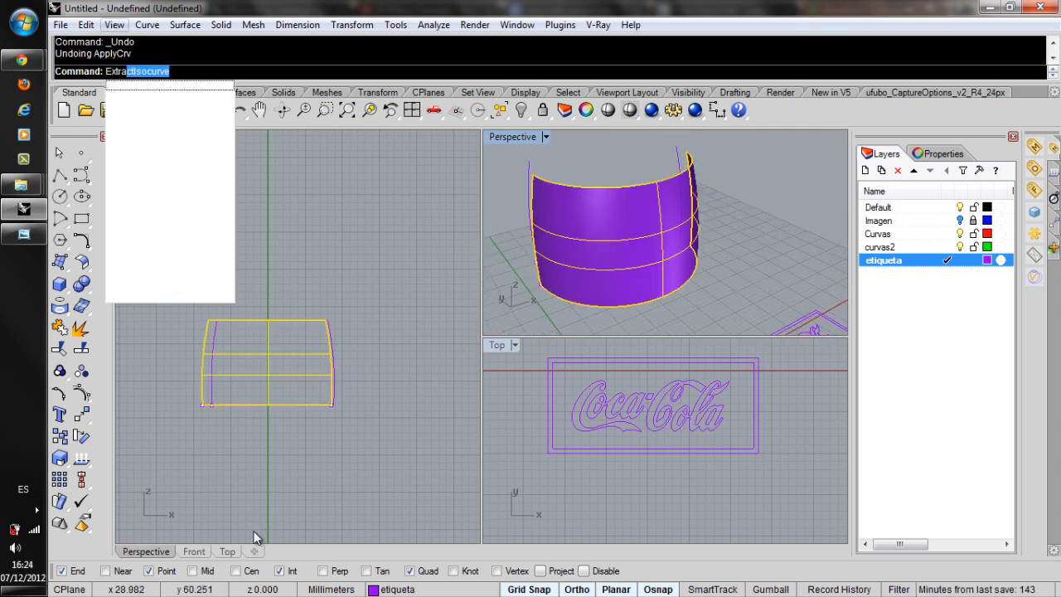
key("Return")
left_click(196, 73)
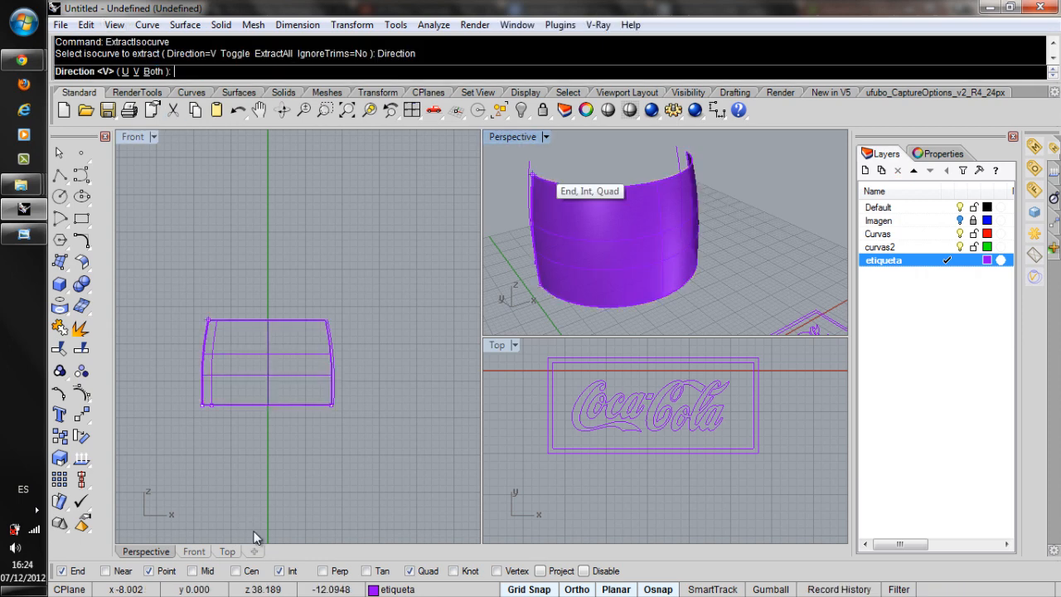
left_click(125, 71)
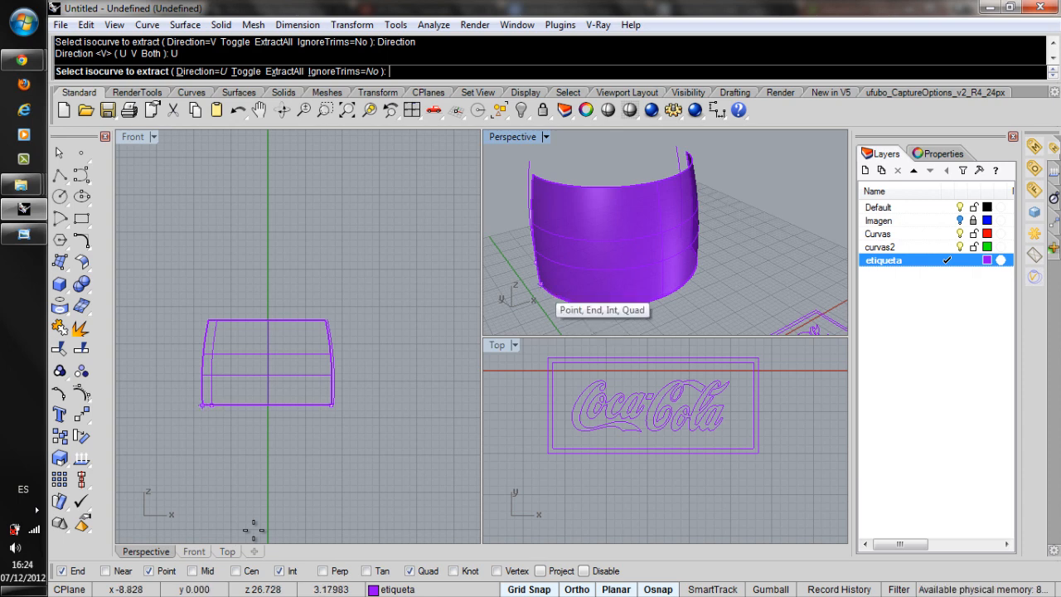
left_click(540, 284)
key("Return")
Delete the curved label panel to check the extracted curves, and undo the deletion.
left_click(607, 213)
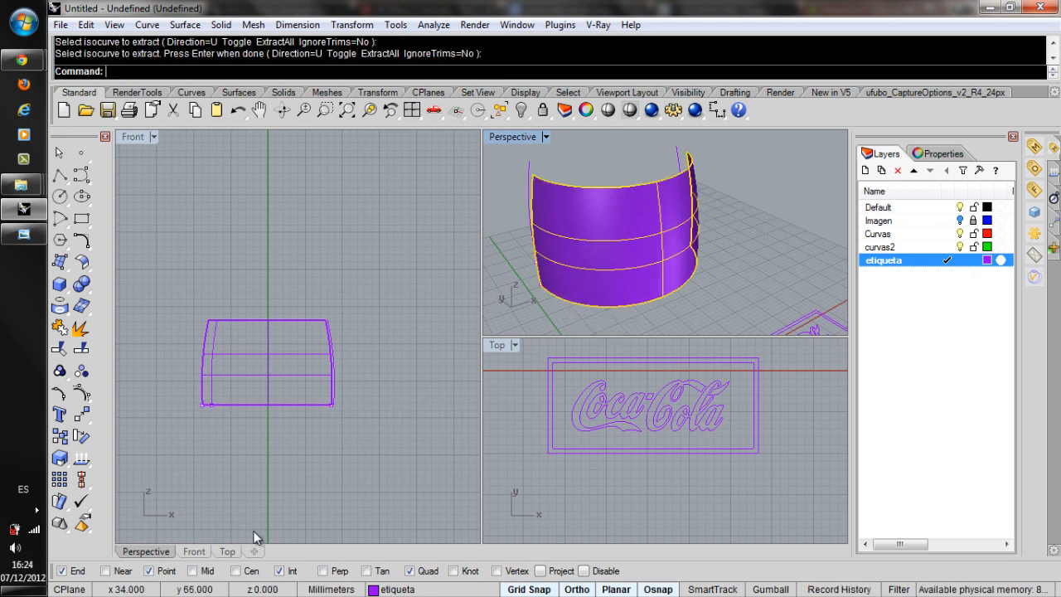
key("Delete")
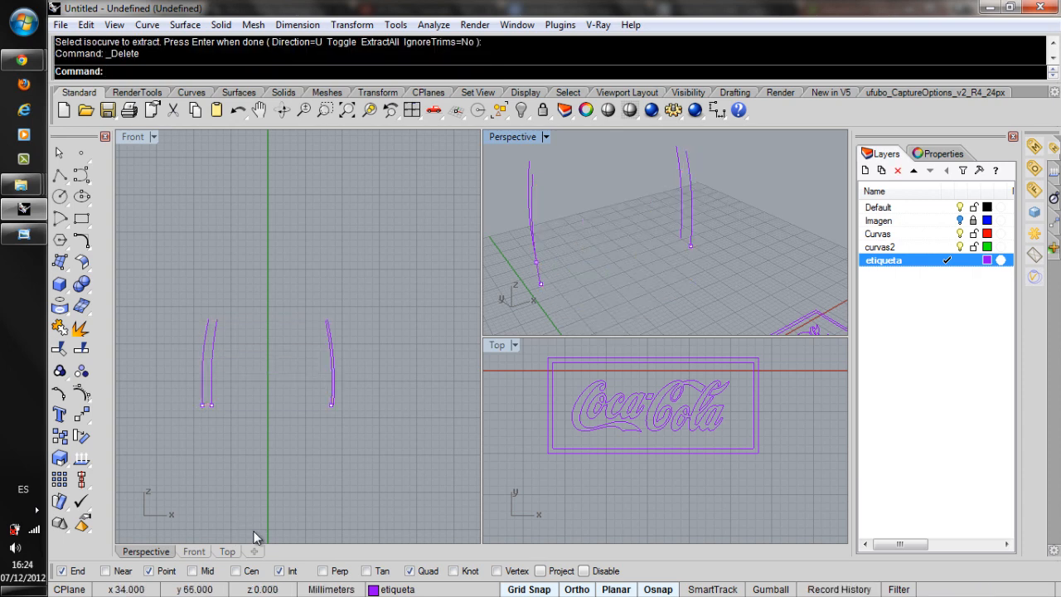
key("ctrl+z")
key("Escape")
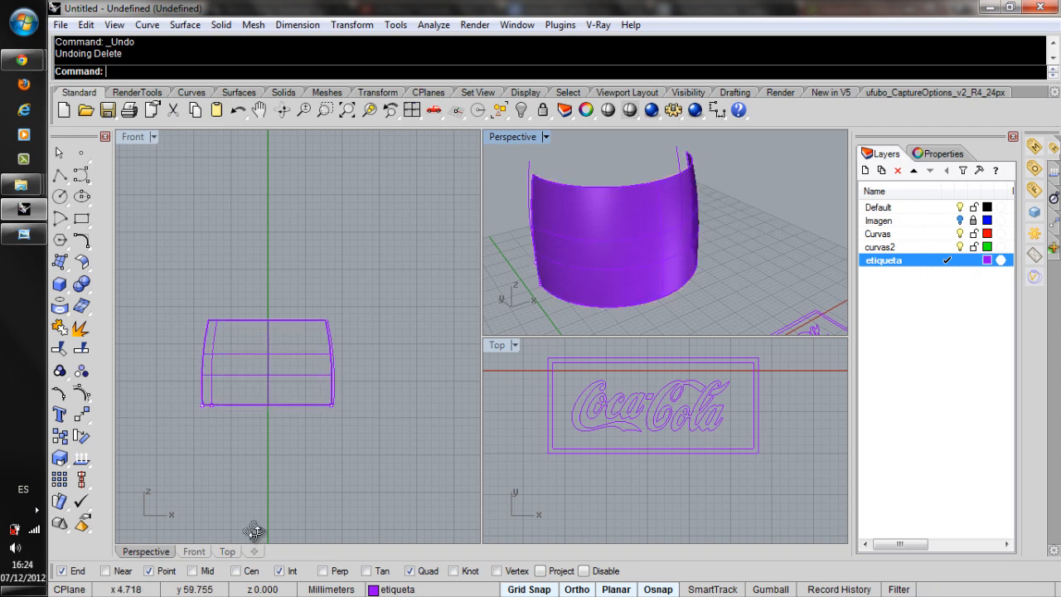
Extract the U isocurve along the lower edge of the curved label panel and delete the trimmed panel.
right_click_drag(580, 241, 626, 217)
left_click(621, 215)
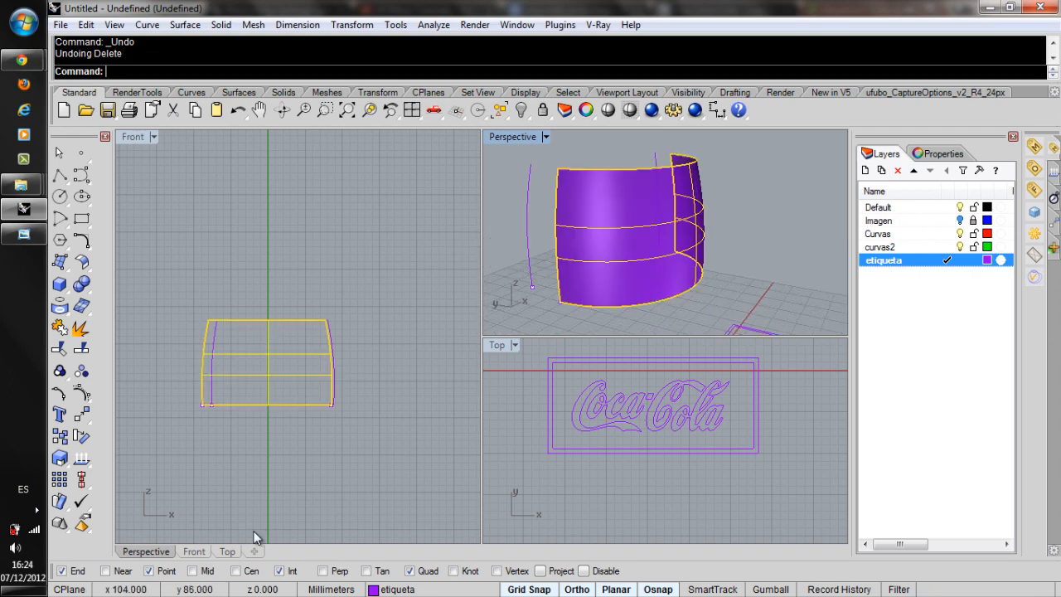
right_click(547, 71)
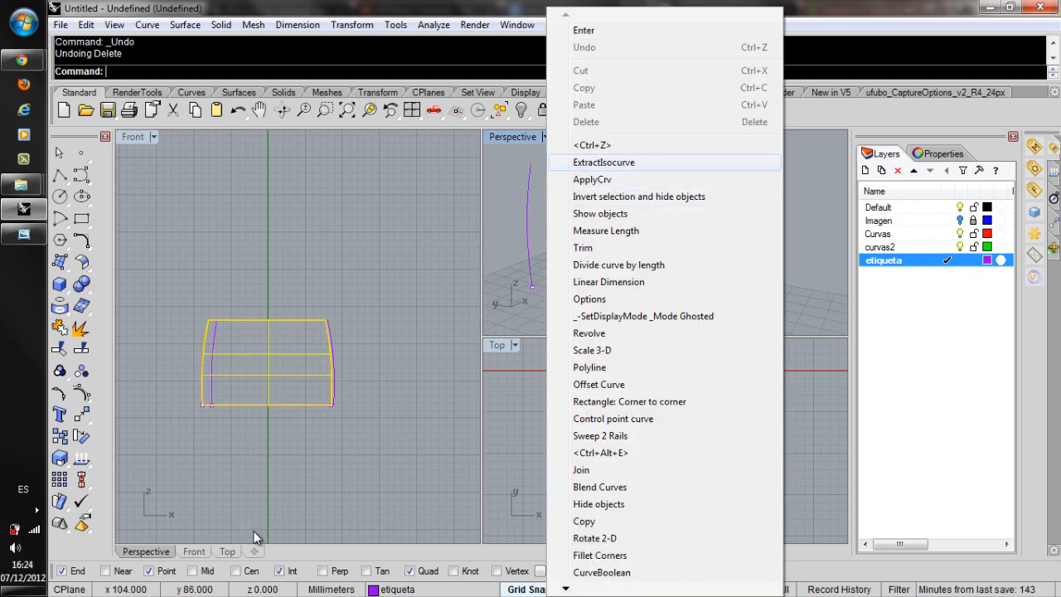
left_click(603, 162)
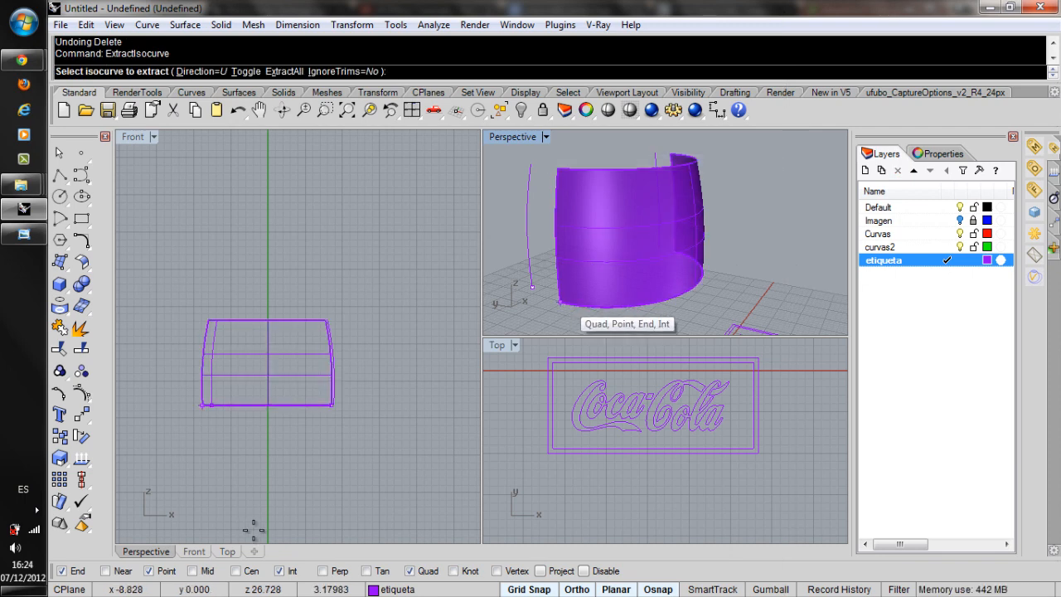
left_click(580, 305)
key("Return")
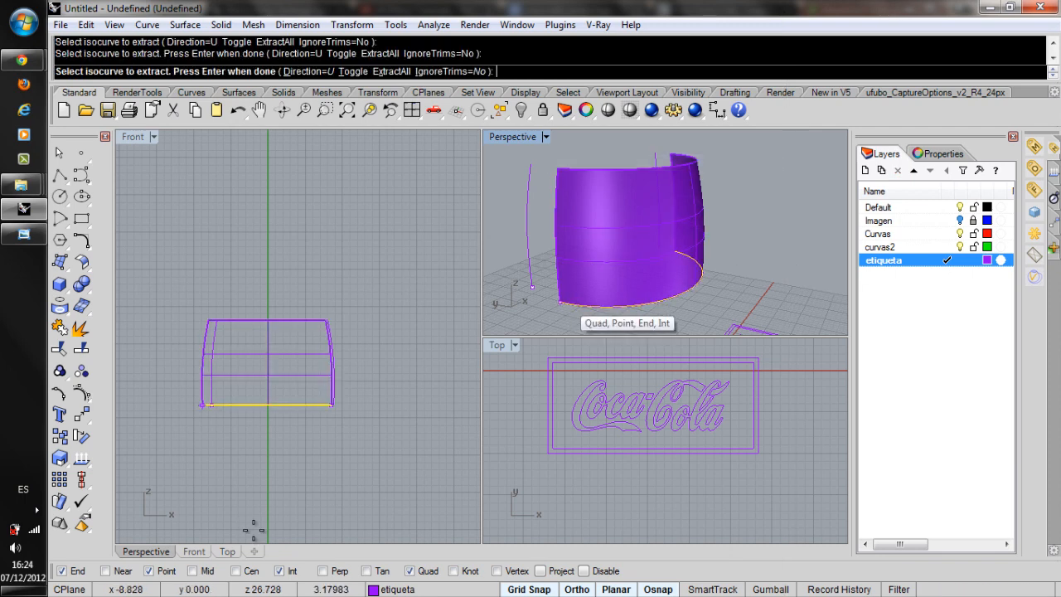
key("Delete")
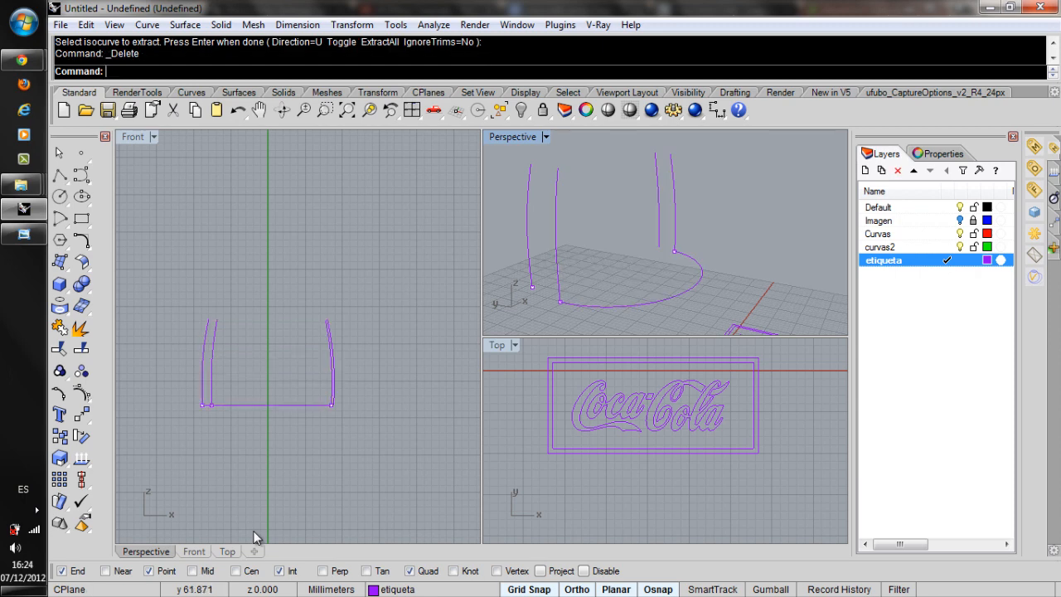
Rebuild the label panel with Sweep 1 Rail, using the extracted lower curve as rail and the vertical curve at its end as cross section.
right_click_drag(688, 215, 621, 252)
right_click_drag(254, 531, 254, 537)
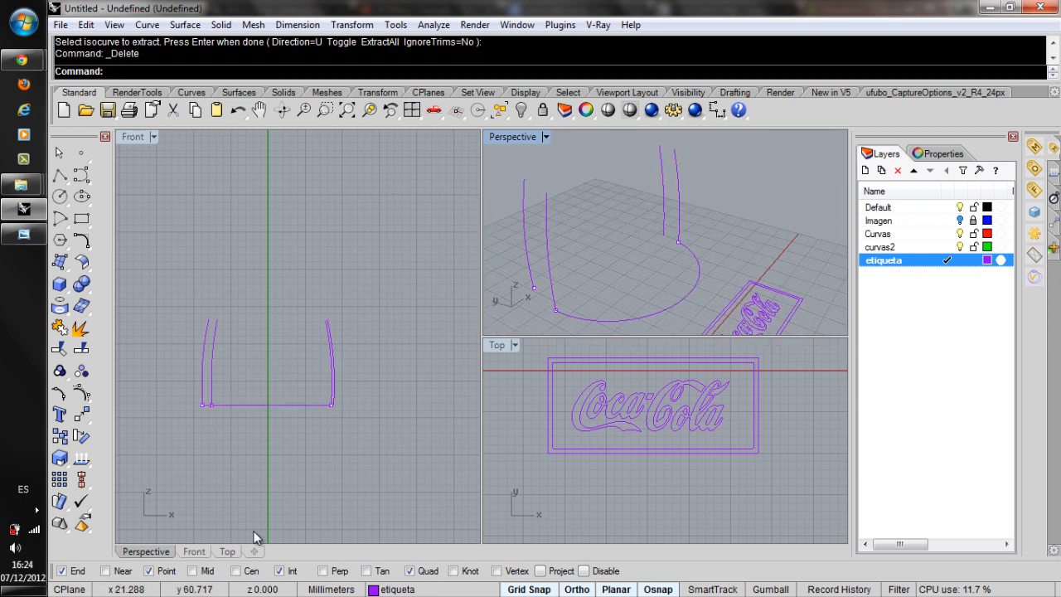
left_click(148, 25)
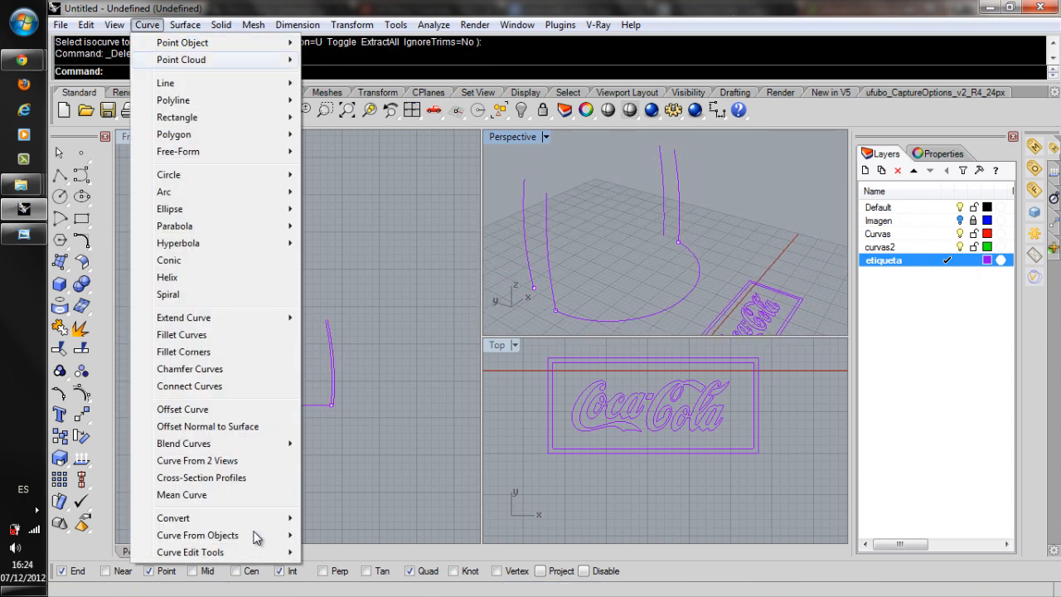
mouse_move(185, 24)
left_click(218, 76)
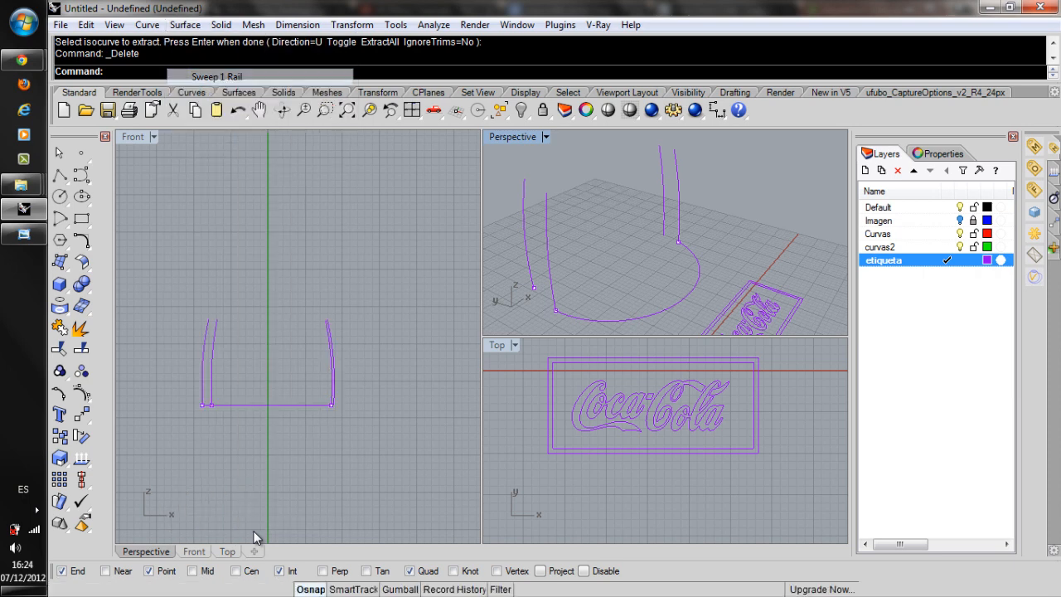
left_click(613, 320)
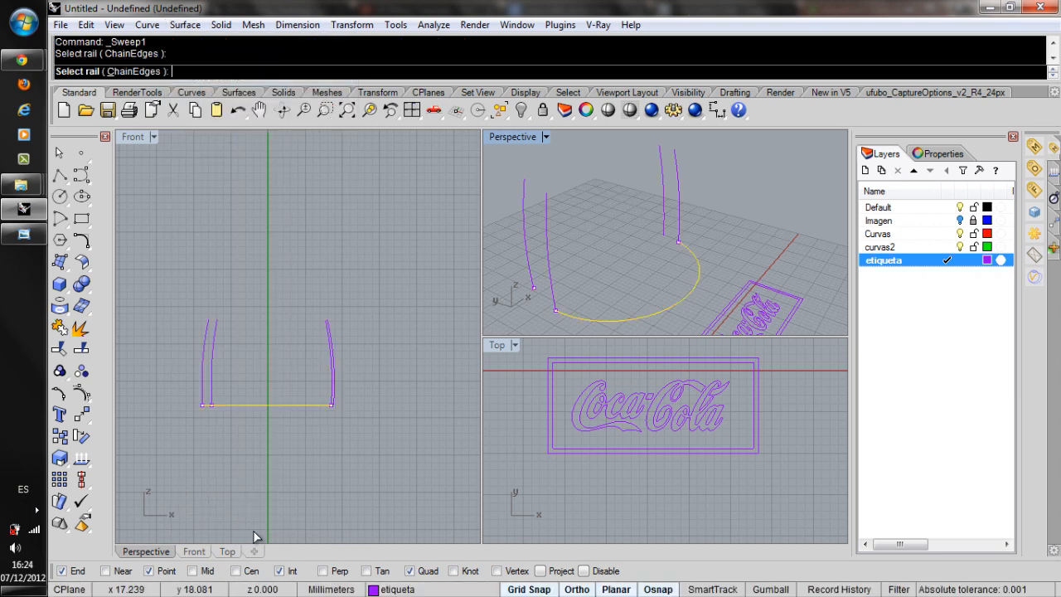
left_click(548, 237)
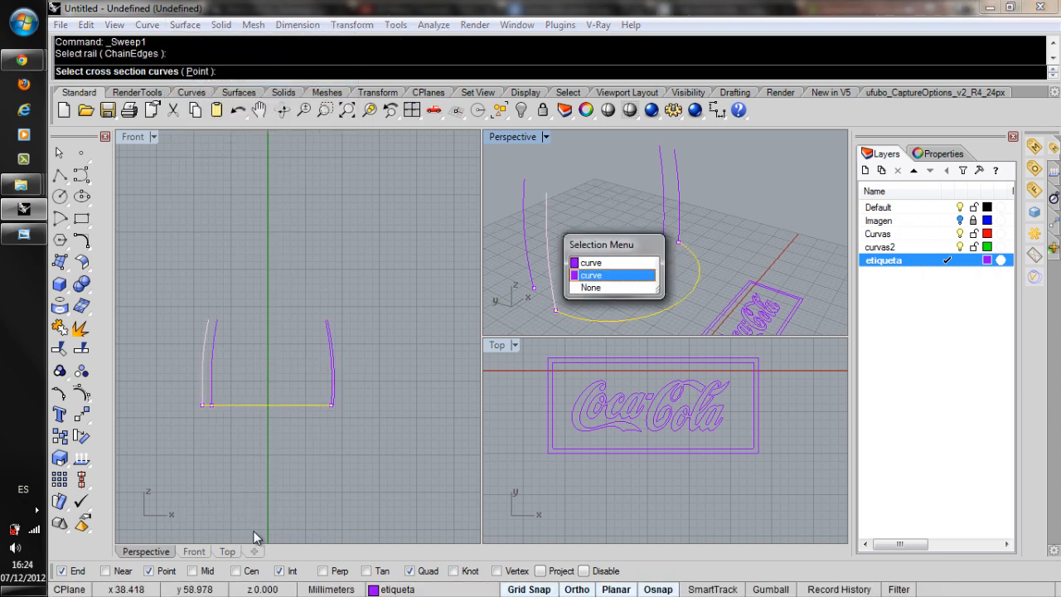
left_click(590, 275)
key("Return")
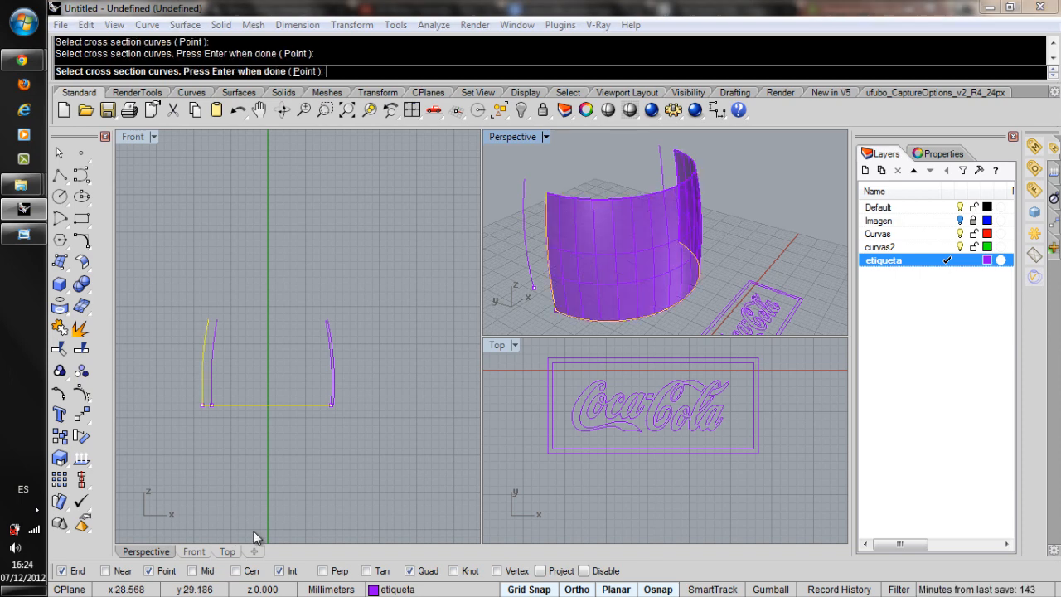
key("Return")
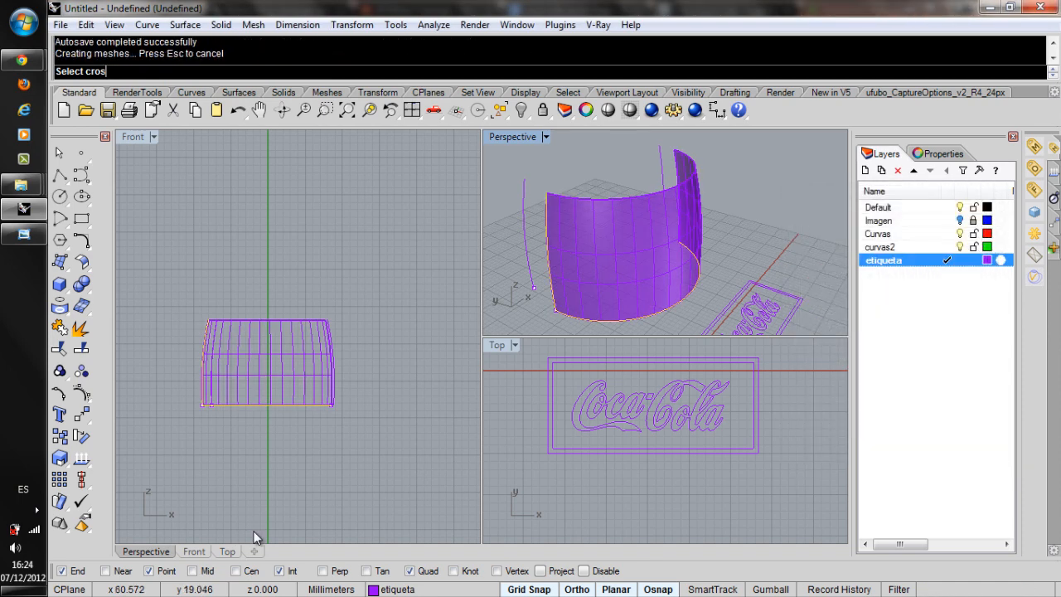
left_click(609, 240)
Apply the flat Coca-Cola logo and its double rectangular border onto the swept label panel with ApplyCrv.
mouse_move(626, 245)
right_mouse_down()
mouse_move(598, 253)
mouse_move(609, 262)
right_mouse_up()
left_click(750, 211)
scroll(587, 239, "down", 4)
scroll(585, 242, "down", 5)
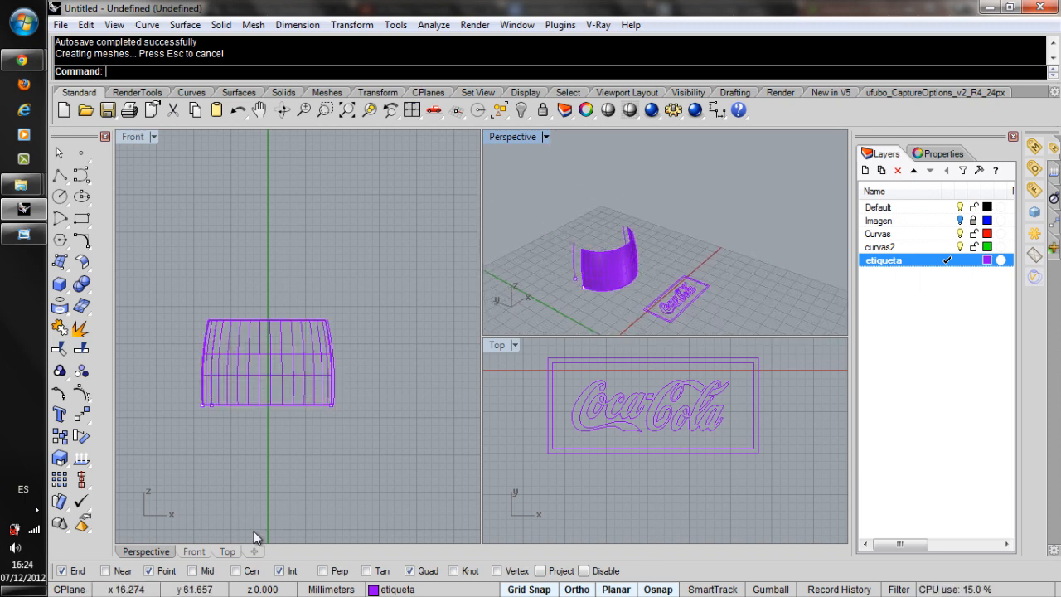
key("Return")
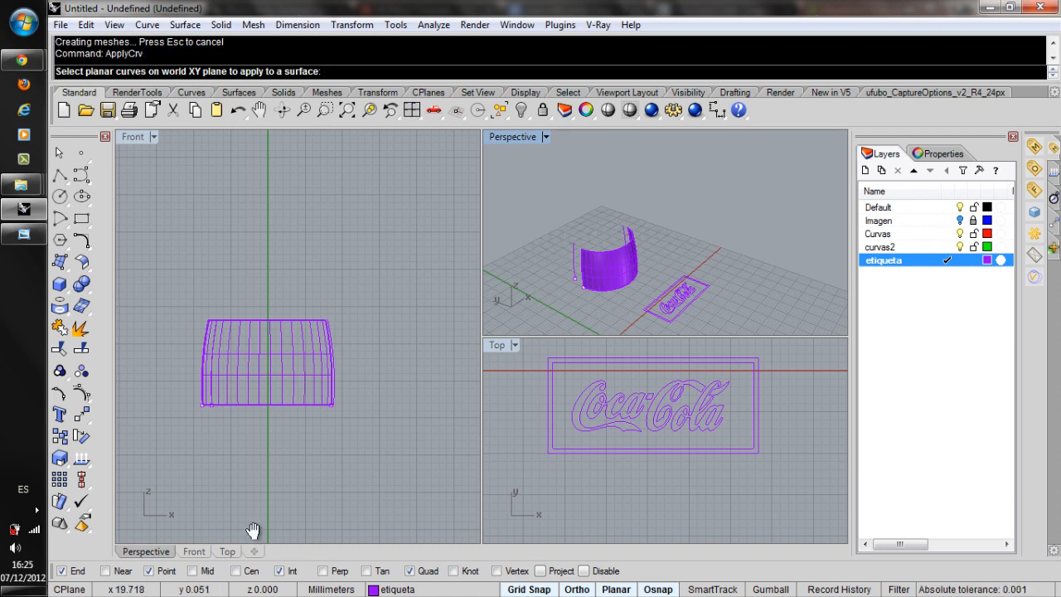
right_click_drag(562, 370, 582, 388)
left_click_drag(553, 360, 804, 501)
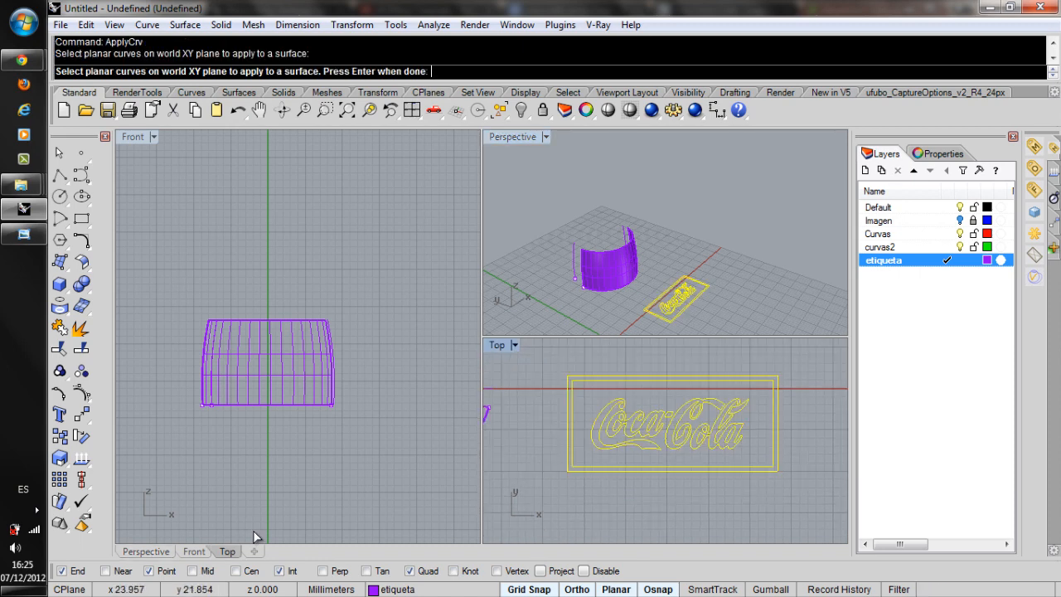
right_click(614, 285)
left_click(614, 278)
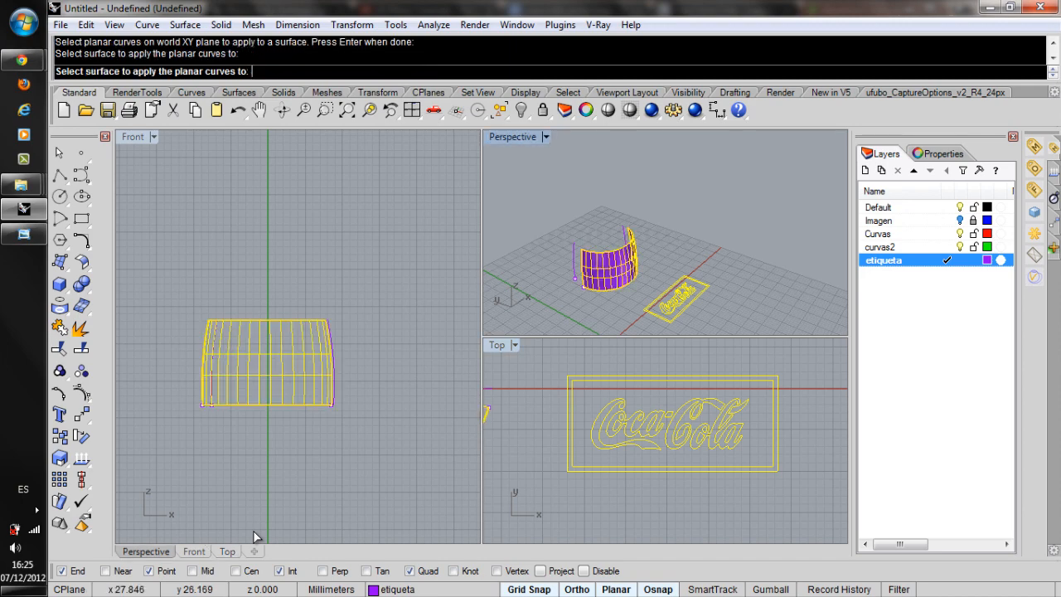
Hide the swept label panel surface and inspect the wrapped Coca-Cola logo and border curves from both sides.
scroll(615, 277, "up", 8)
mouse_move(653, 255)
right_mouse_down()
mouse_move(603, 228)
mouse_move(620, 232)
mouse_move(590, 253)
mouse_move(665, 264)
right_mouse_up()
scroll(620, 232, "down", 4)
scroll(613, 212, "up", 5)
left_click(723, 217)
mouse_move(621, 207)
right_mouse_down()
mouse_move(566, 207)
mouse_move(624, 209)
right_mouse_up()
left_click(617, 211)
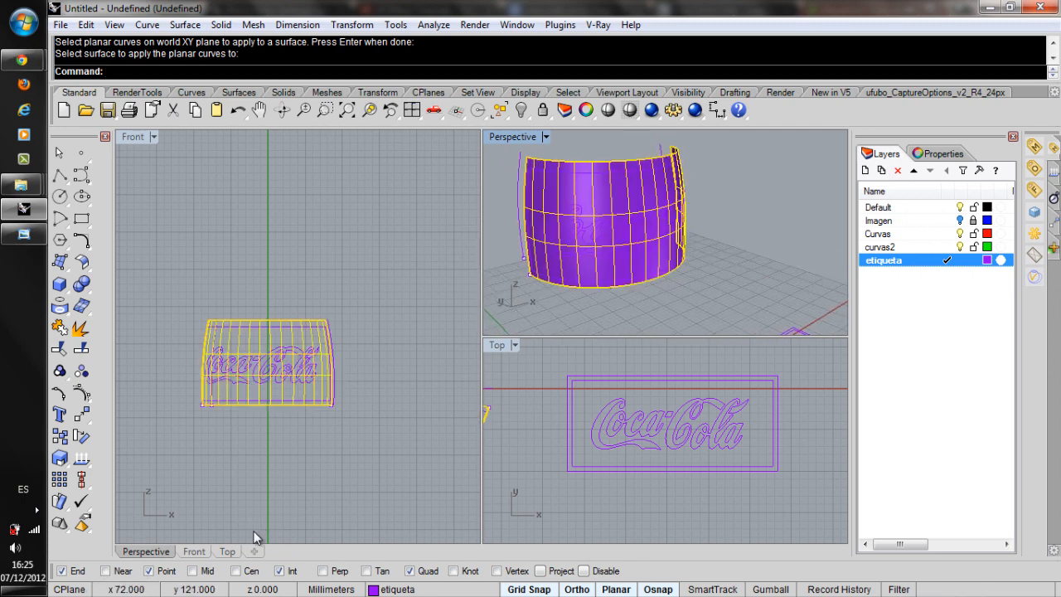
left_click(521, 110)
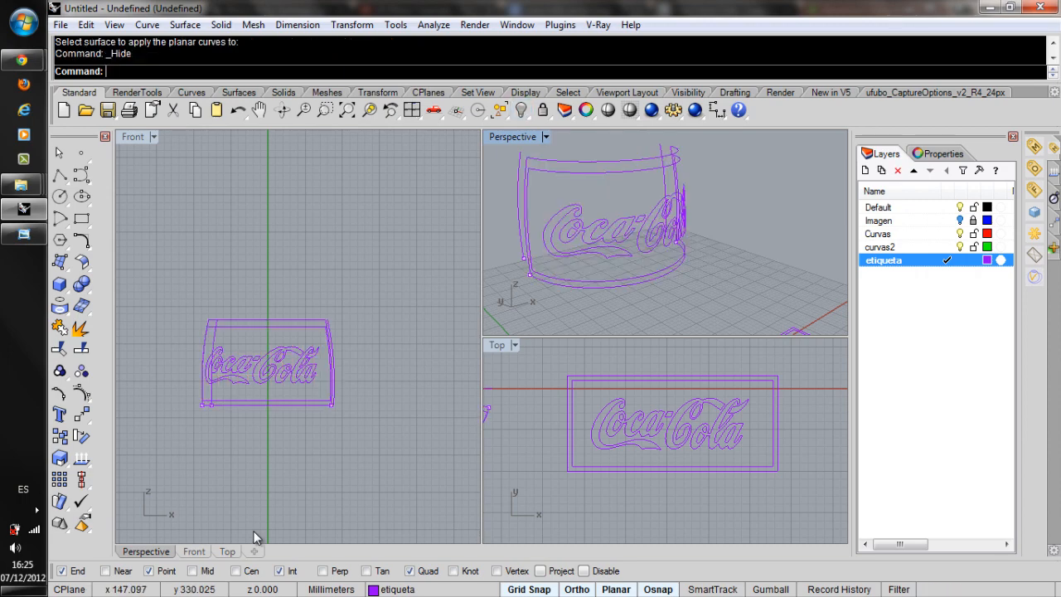
mouse_move(655, 217)
right_mouse_down()
mouse_move(555, 192)
mouse_move(663, 176)
mouse_move(656, 196)
mouse_move(607, 207)
mouse_move(542, 201)
right_mouse_up()
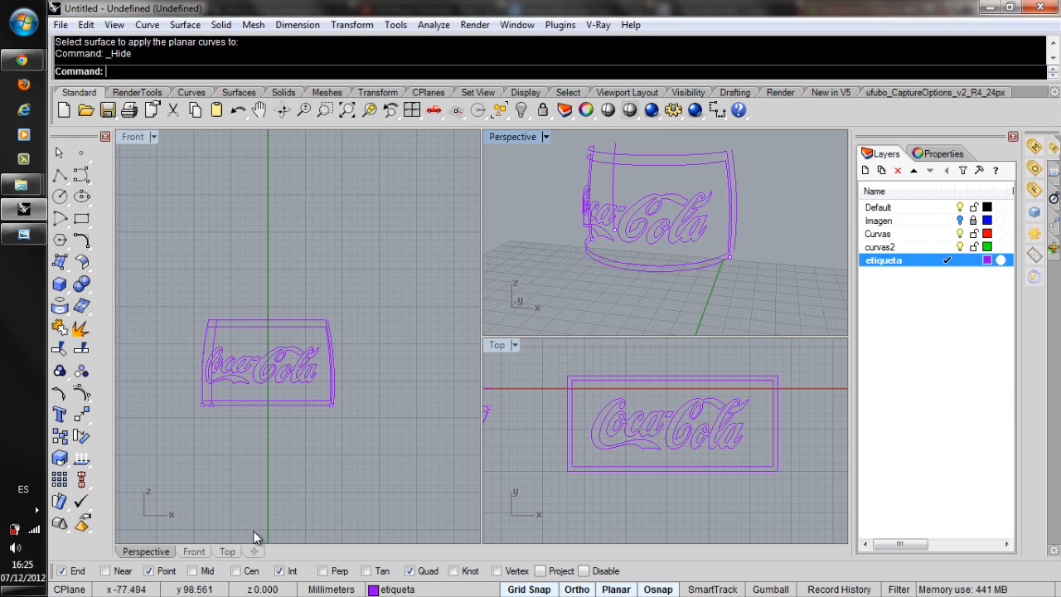
Show all hidden objects and bring the complete bottle with its wrapped label into the perspective view.
right_click(521, 109)
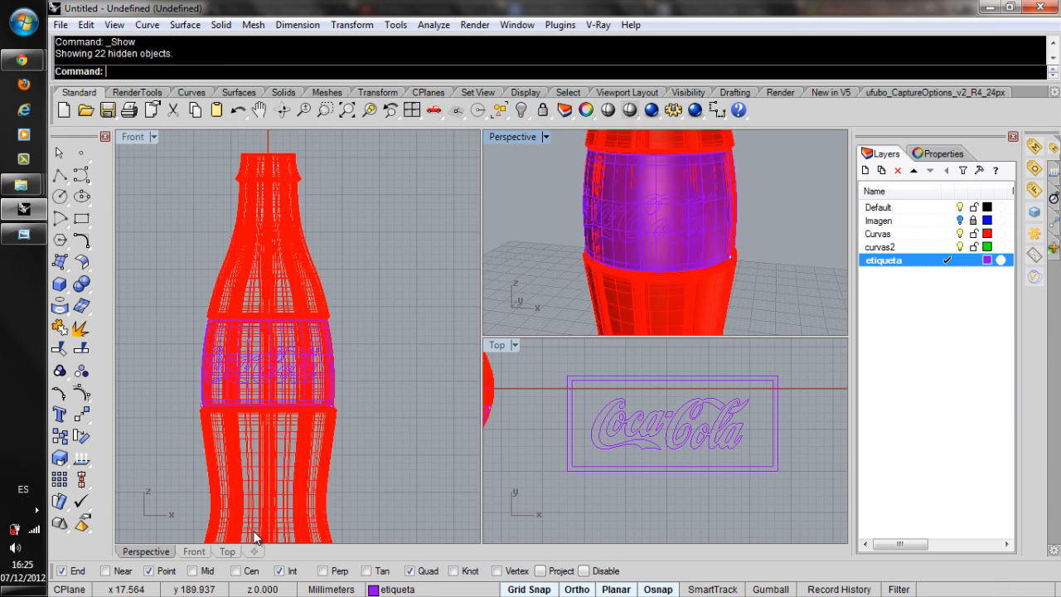
right_click_drag(557, 214, 663, 236)
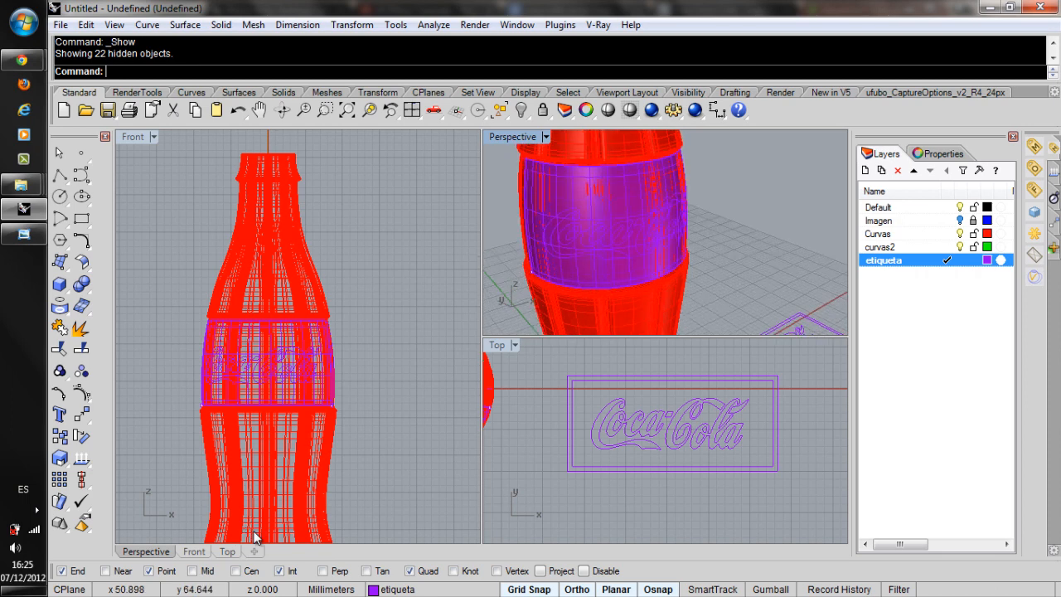
scroll(663, 232, "down", 4)
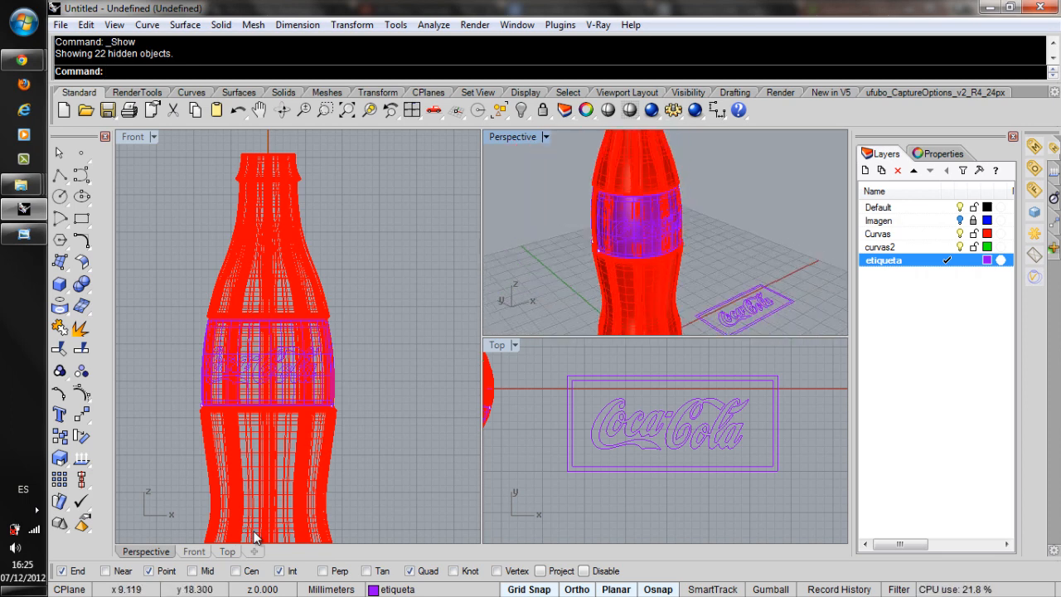
scroll(662, 232, "down", 2)
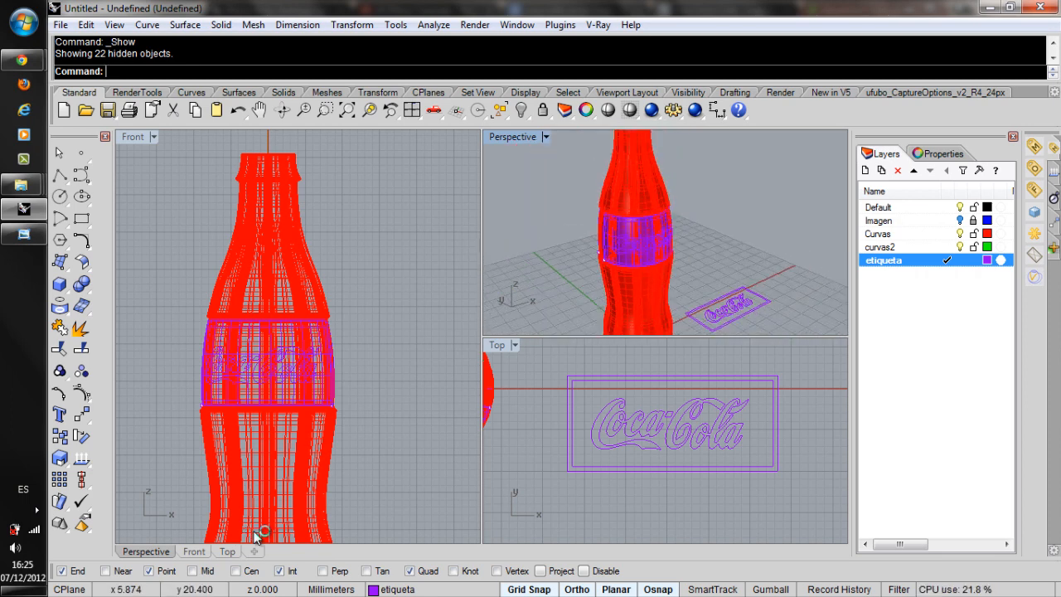
scroll(663, 232, "down", 2)
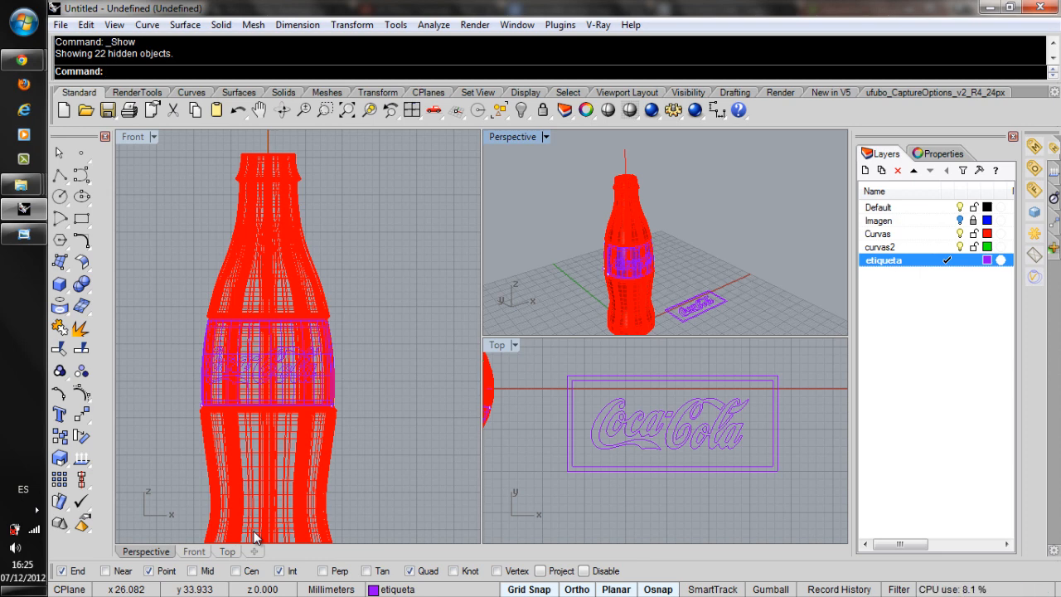
Switch to Chrome and look over the Rhino 3D Facebook group page and its latest post.
left_click(23, 60)
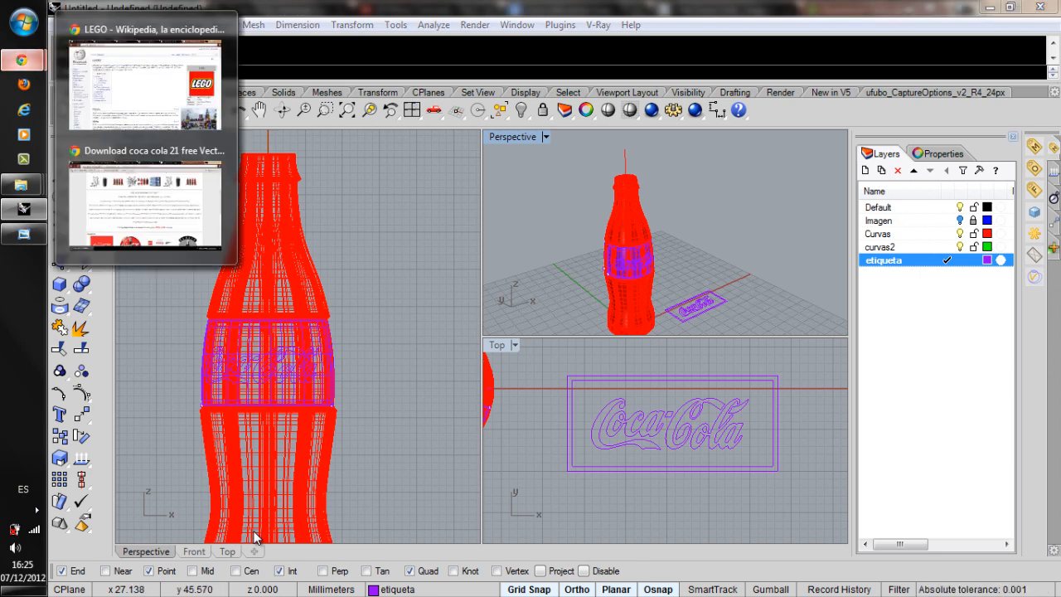
left_click(145, 204)
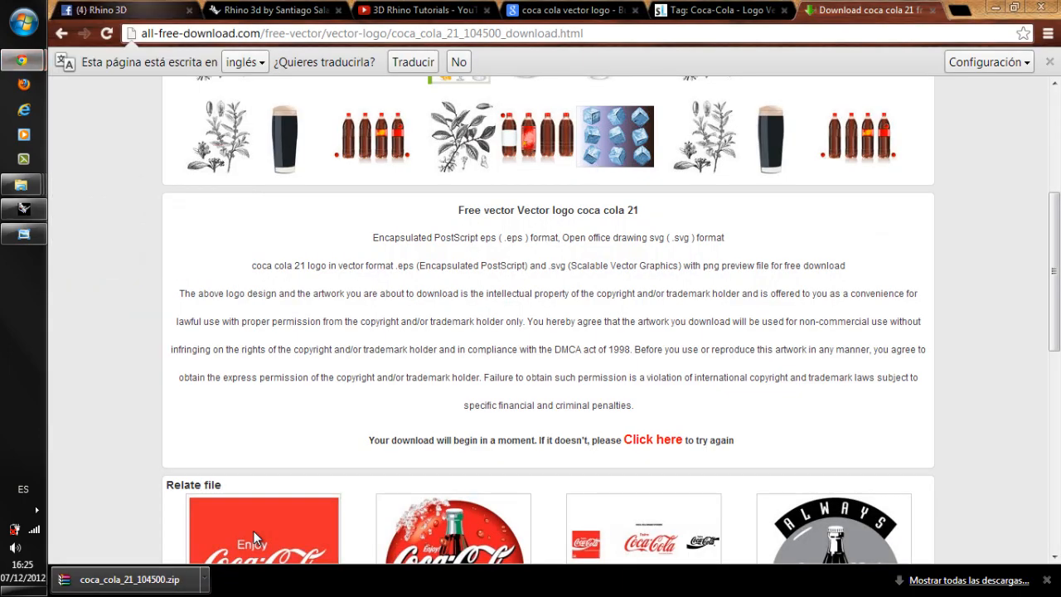
left_click(124, 11)
scroll(254, 537, "down", 4)
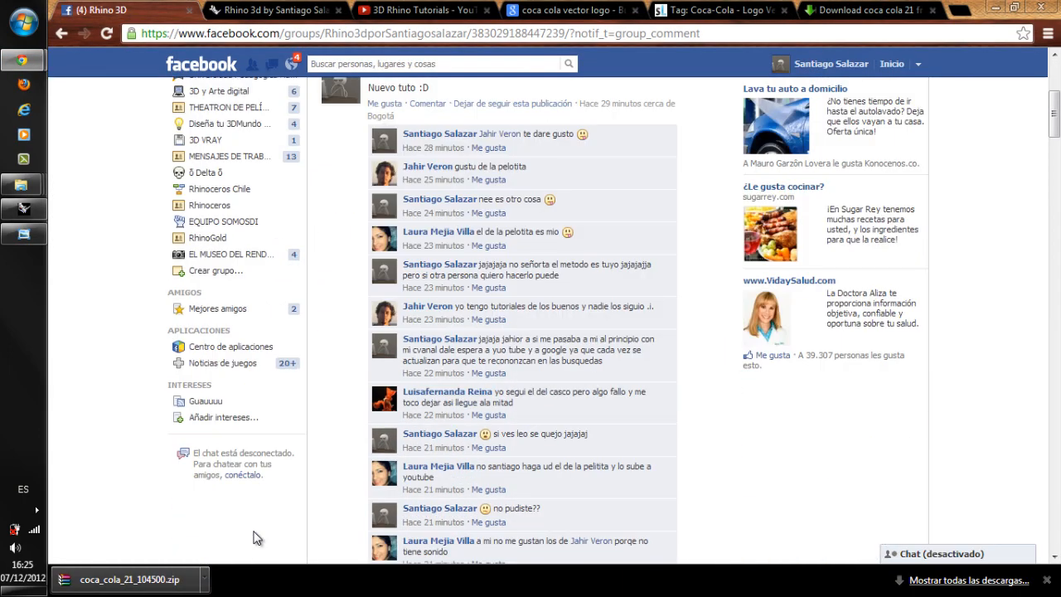
scroll(254, 537, "up", 4)
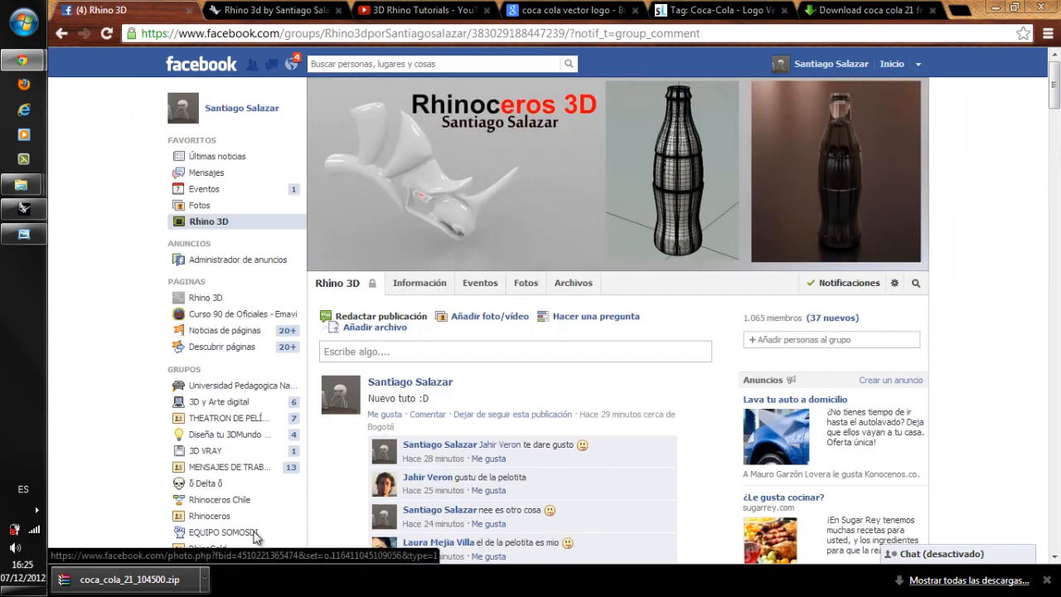
View the Rhinoceros 3D tutorial blog and the 3D Rhino Tutorials YouTube channel, and return to Rhino by way of the Facebook group.
key("ctrl+Tab")
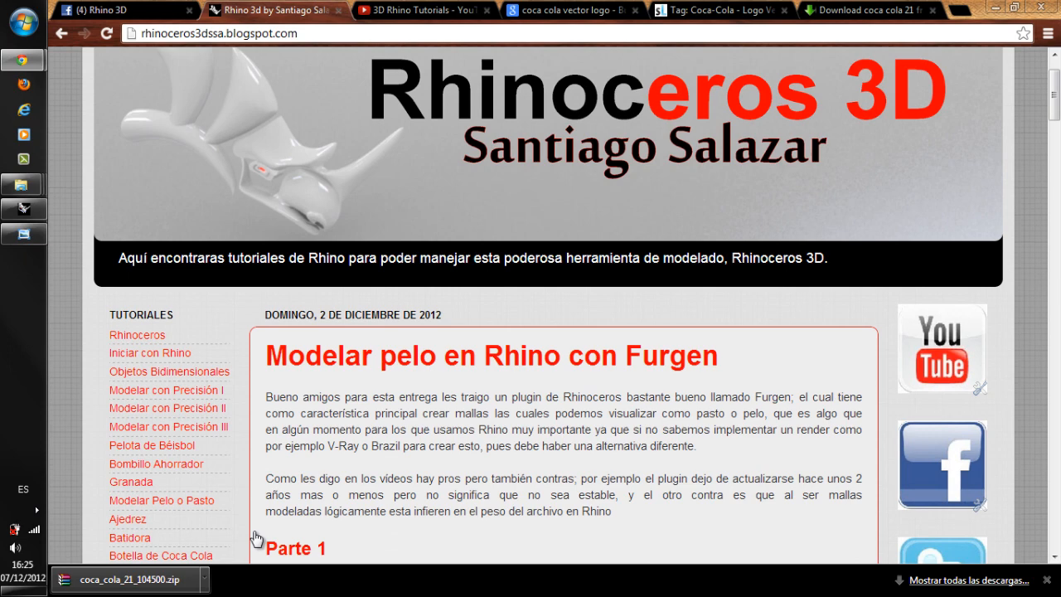
key("ctrl+Tab")
scroll(254, 537, "down", 4)
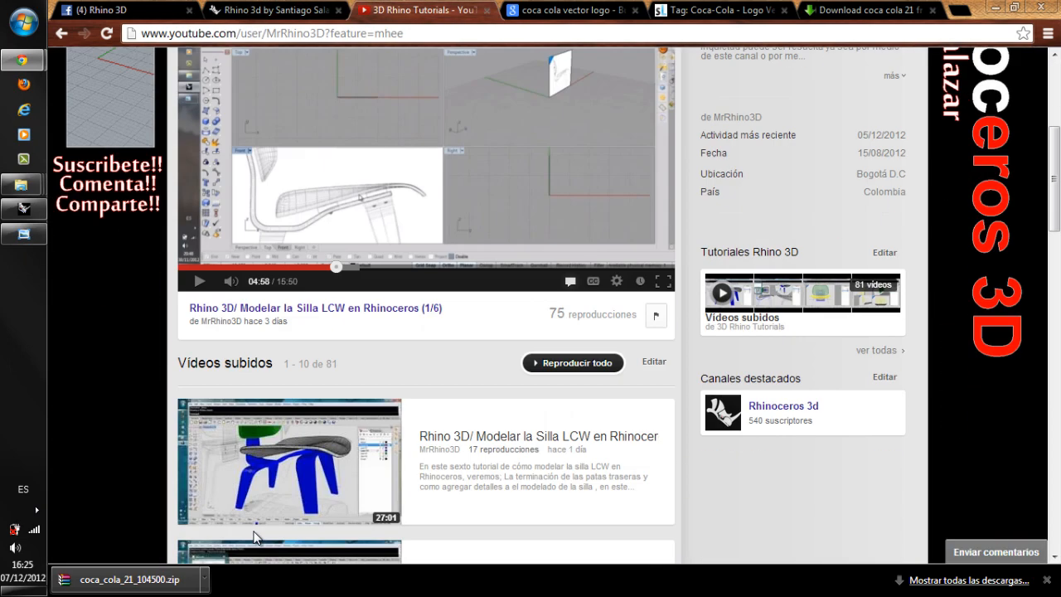
scroll(253, 537, "up", 4)
key("ctrl+1")
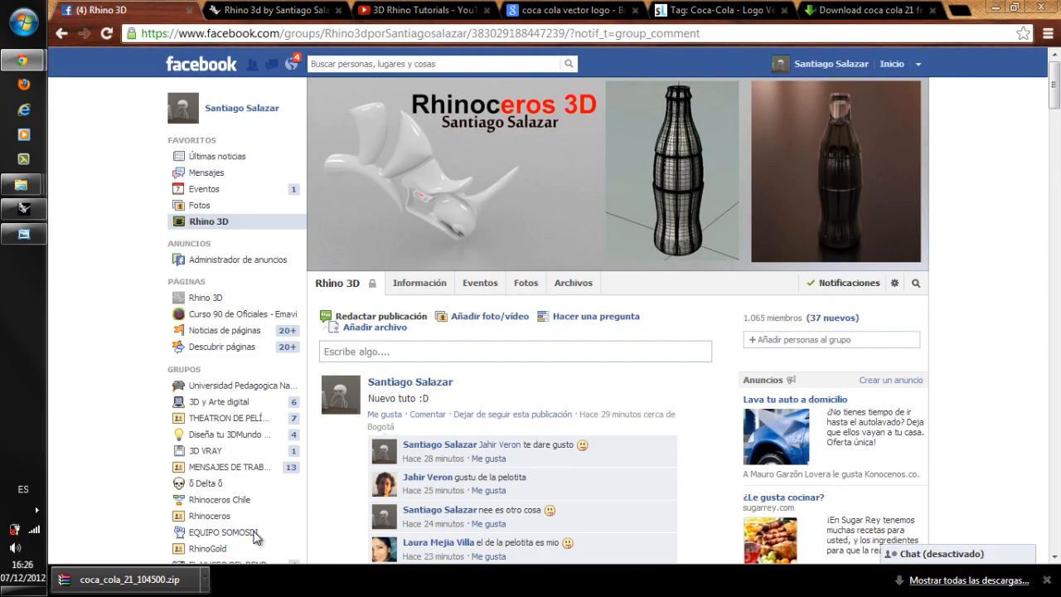
key("alt+Tab")
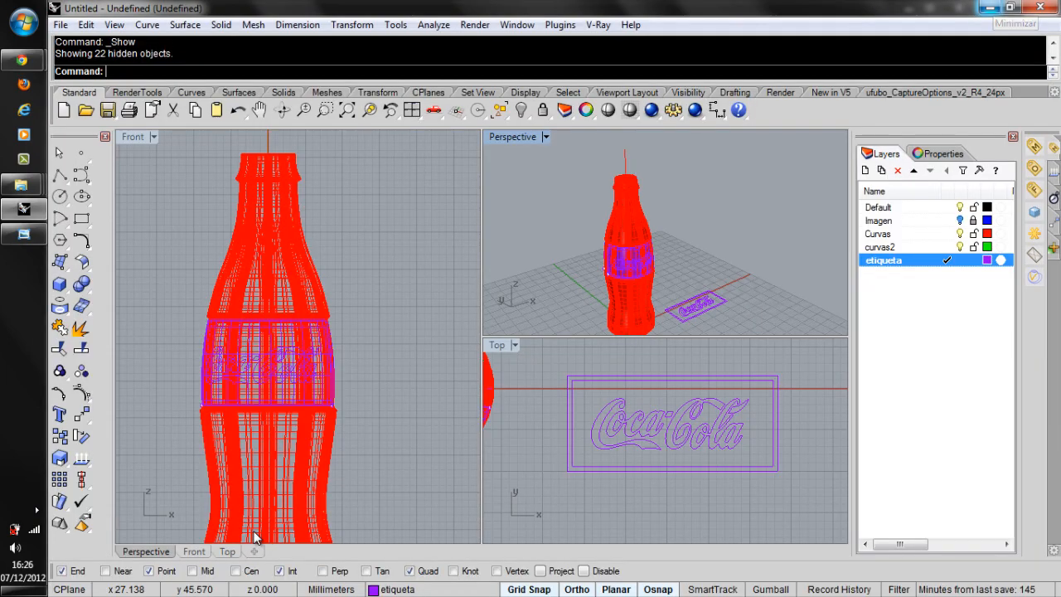